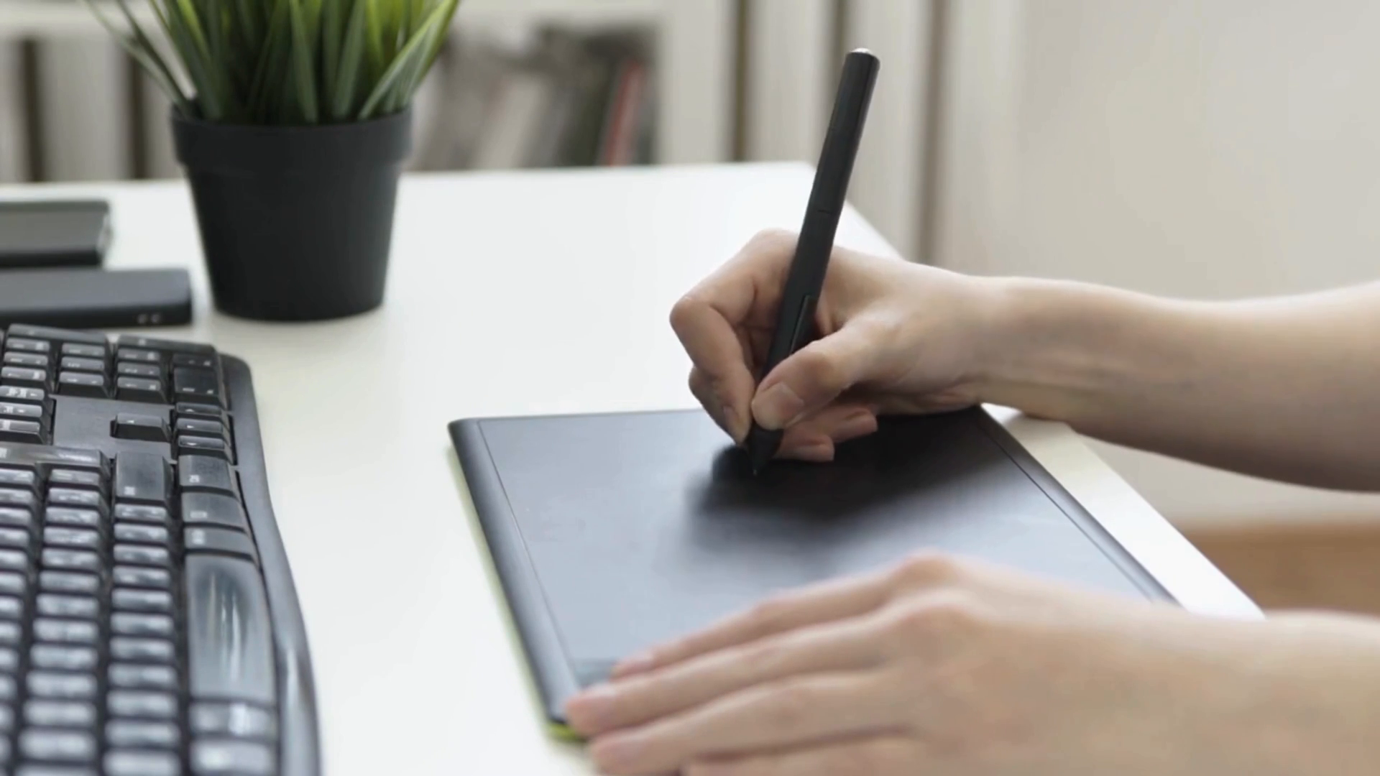
Rotate the grey rectangle over the envelope upright to -90° and reposition it
left_click_drag(417, 285, 435, 285)
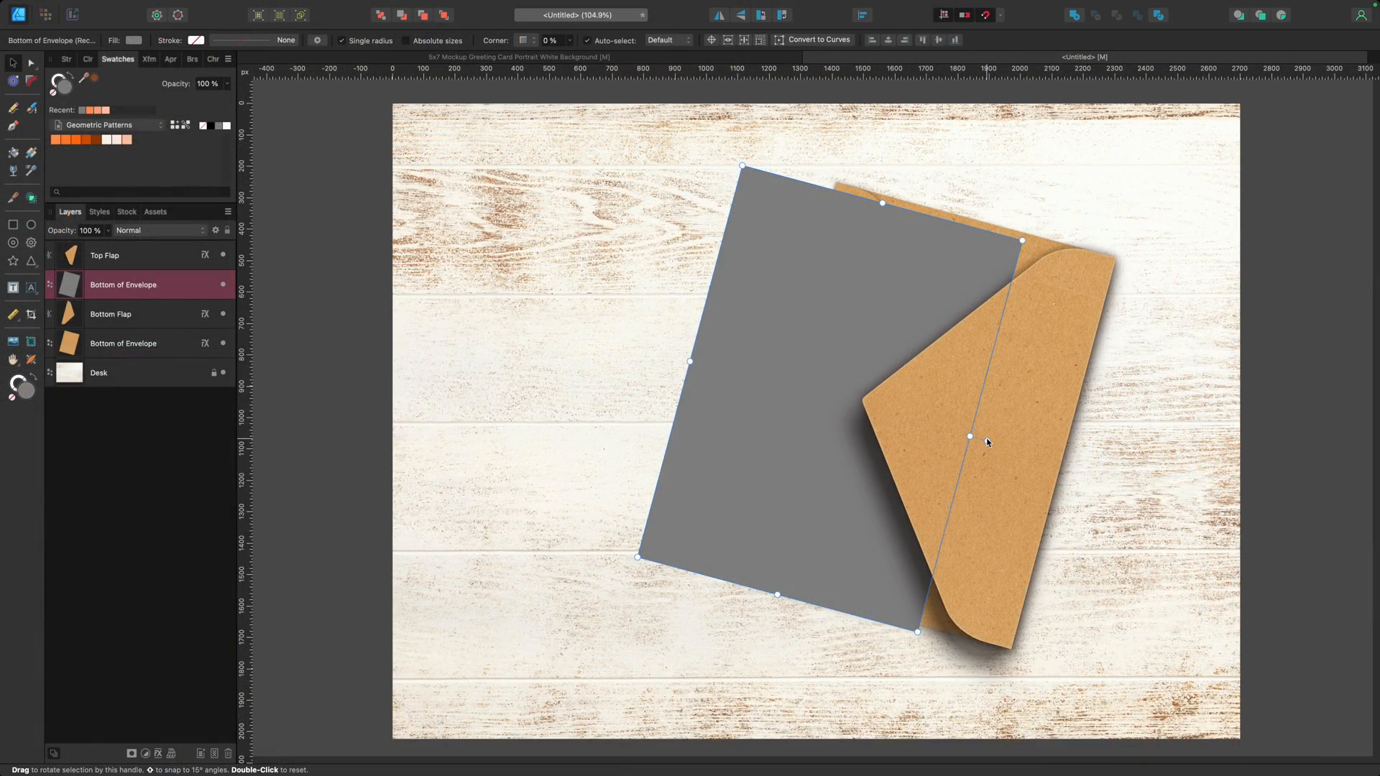
left_click_drag(976, 434, 971, 398)
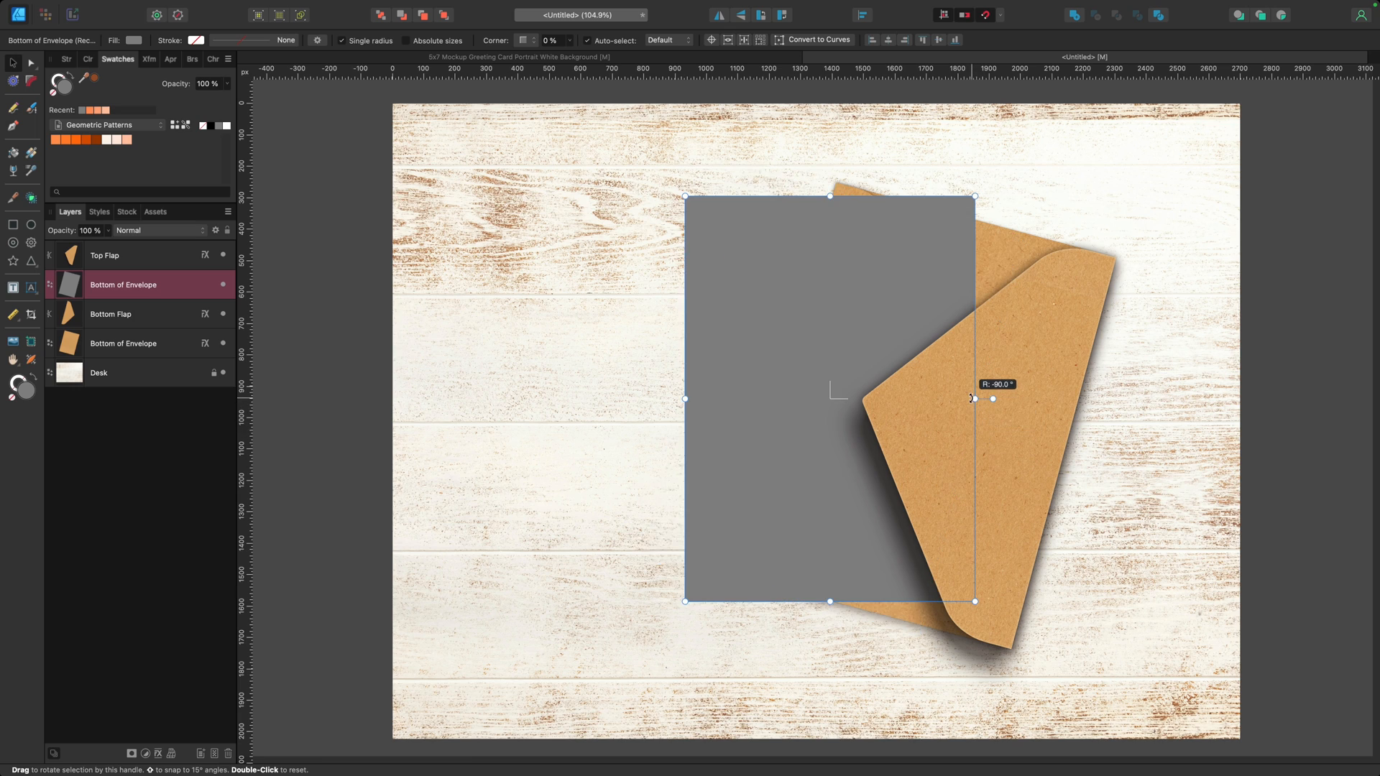
left_click_drag(820, 428, 747, 402)
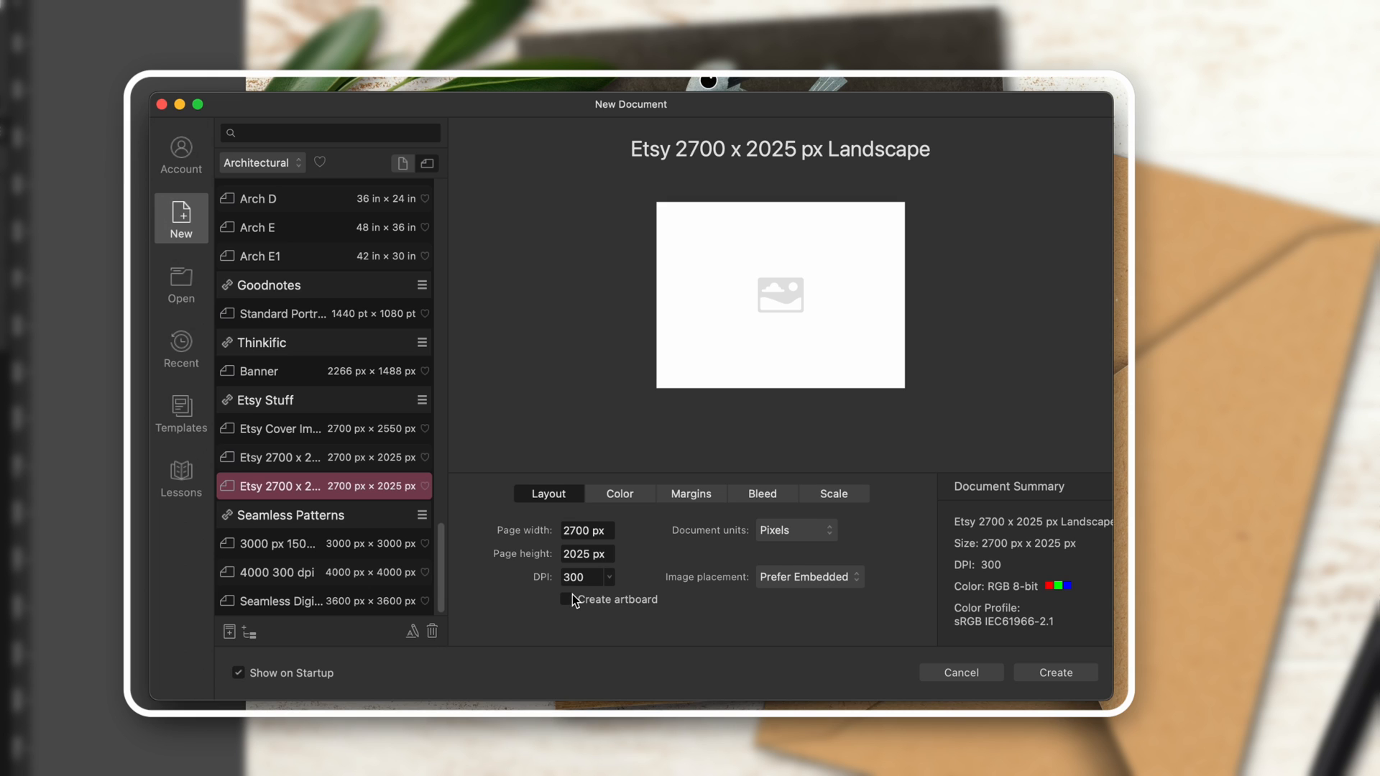
Create a new landscape document of 2700 x 2025 px at 300 DPI from the Etsy preset
left_click(614, 494)
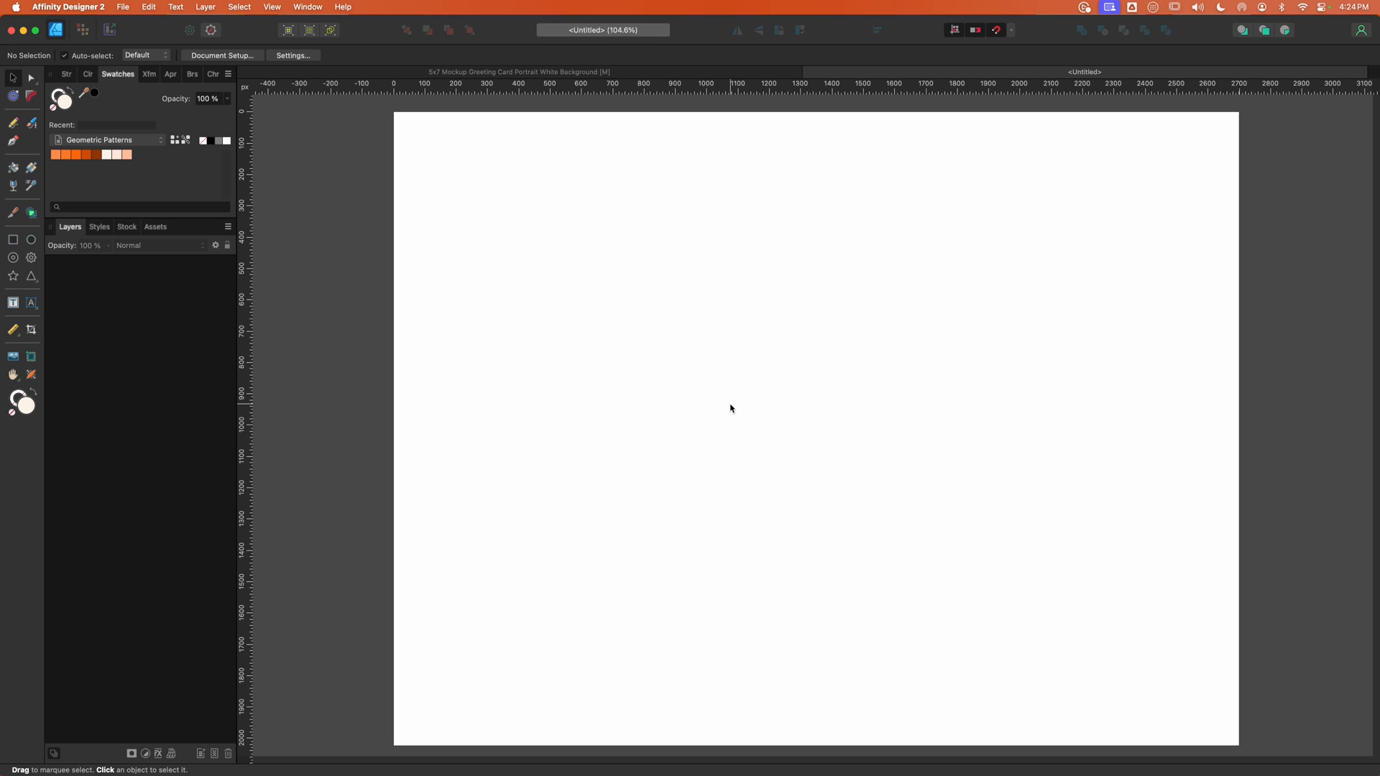
Create a rectangle exactly 2700 px wide and 2025 px high on the blank page
left_click(14, 242)
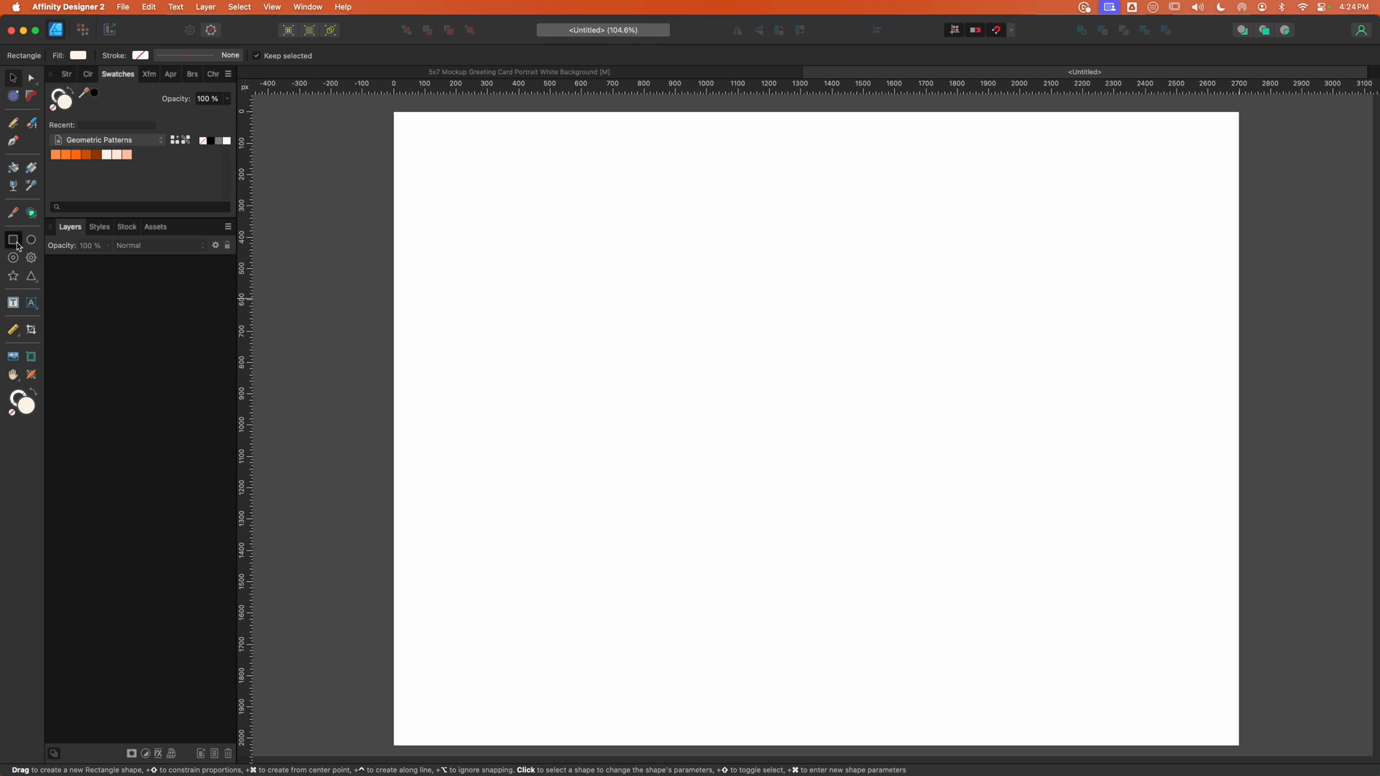
left_click(834, 359, "super")
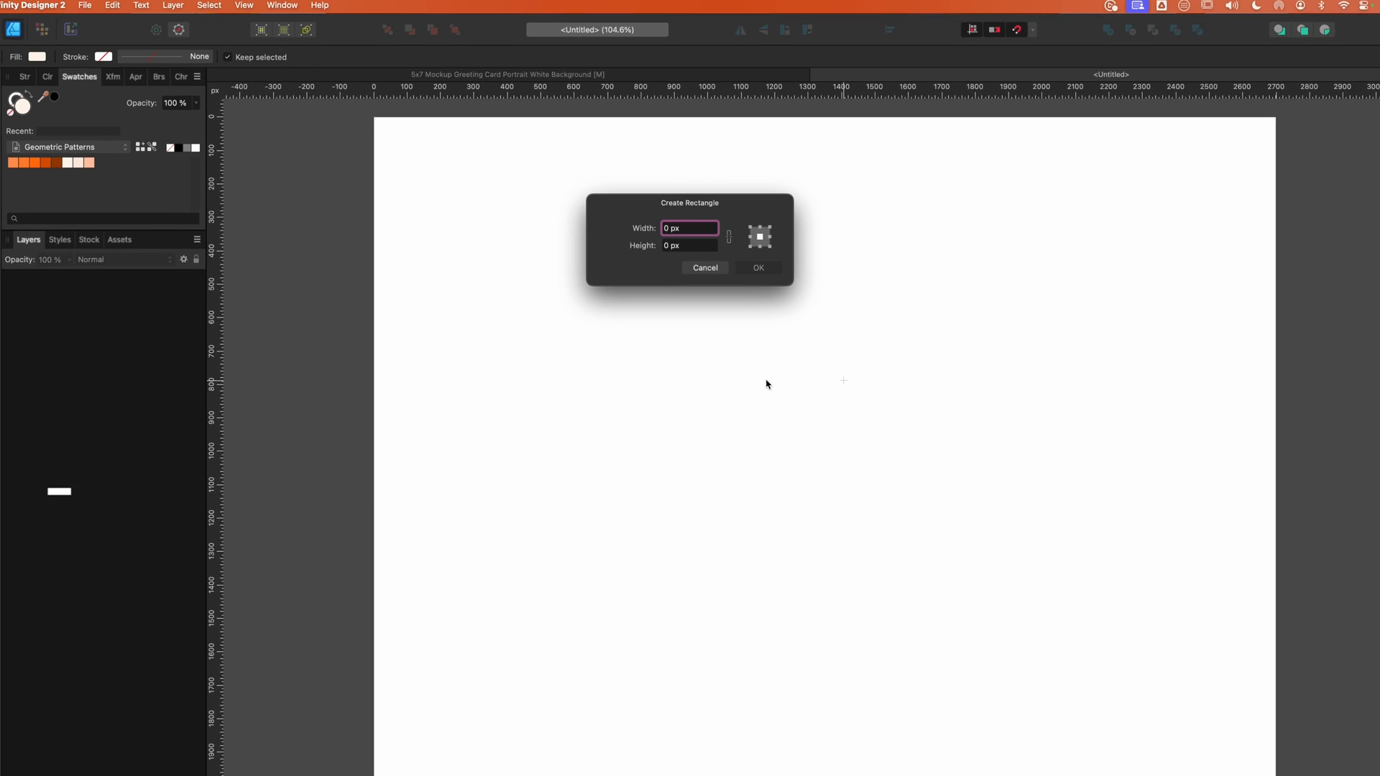
type("2700")
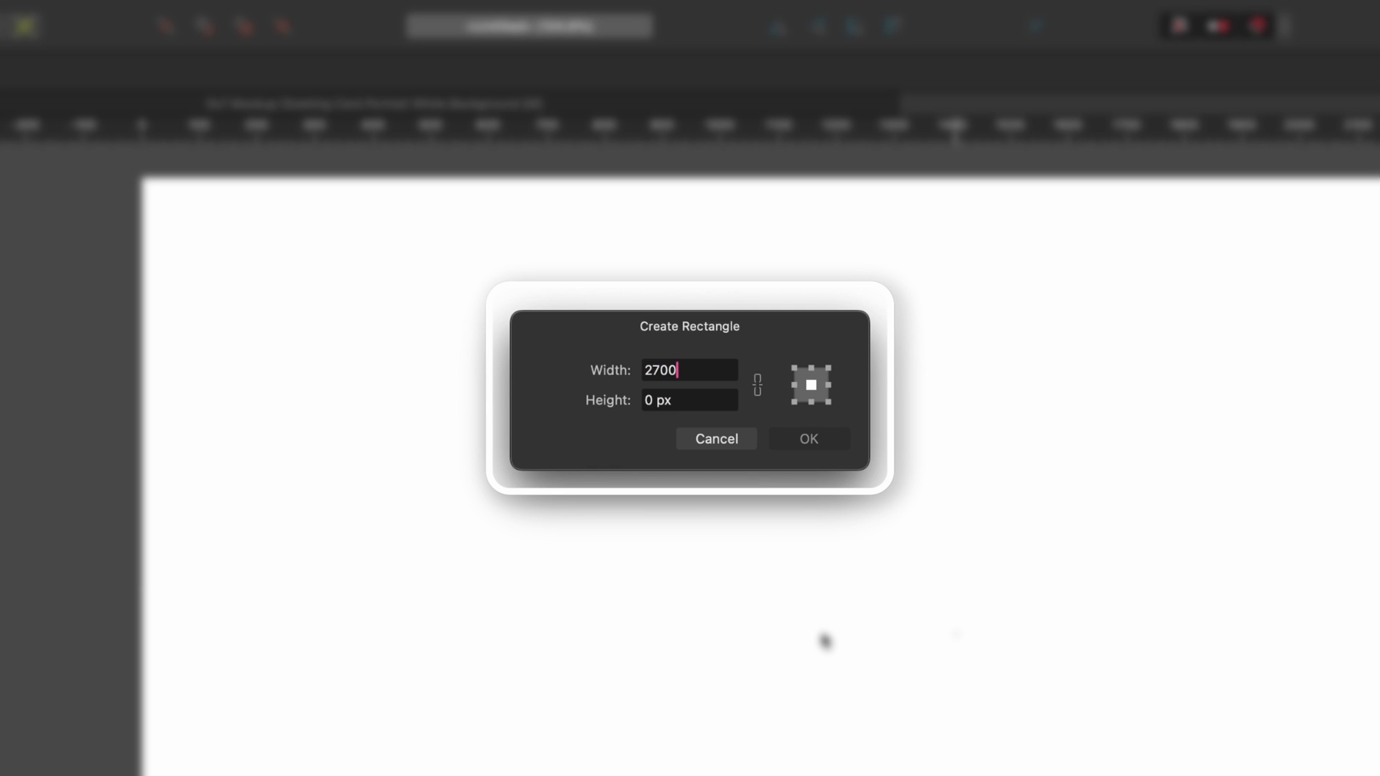
key("Tab")
type("2025")
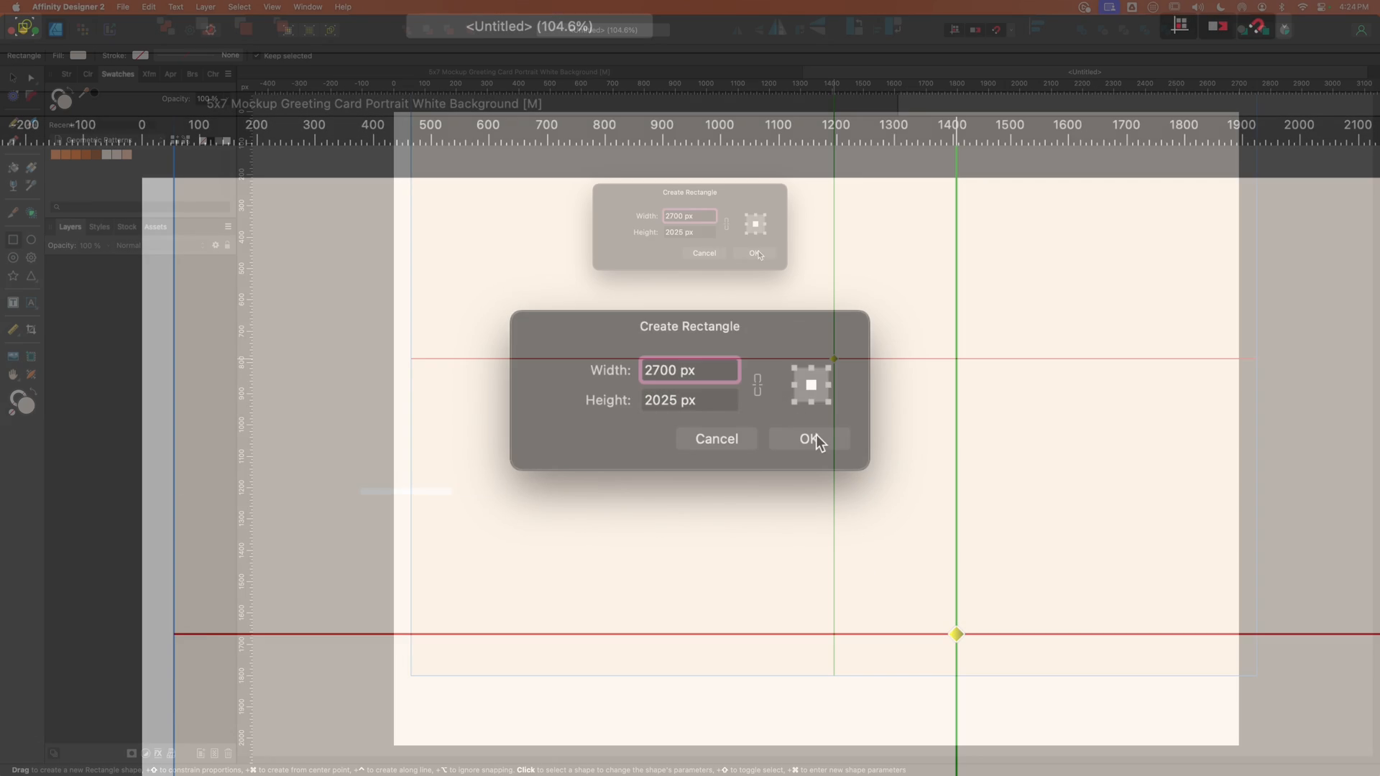
left_click(809, 438)
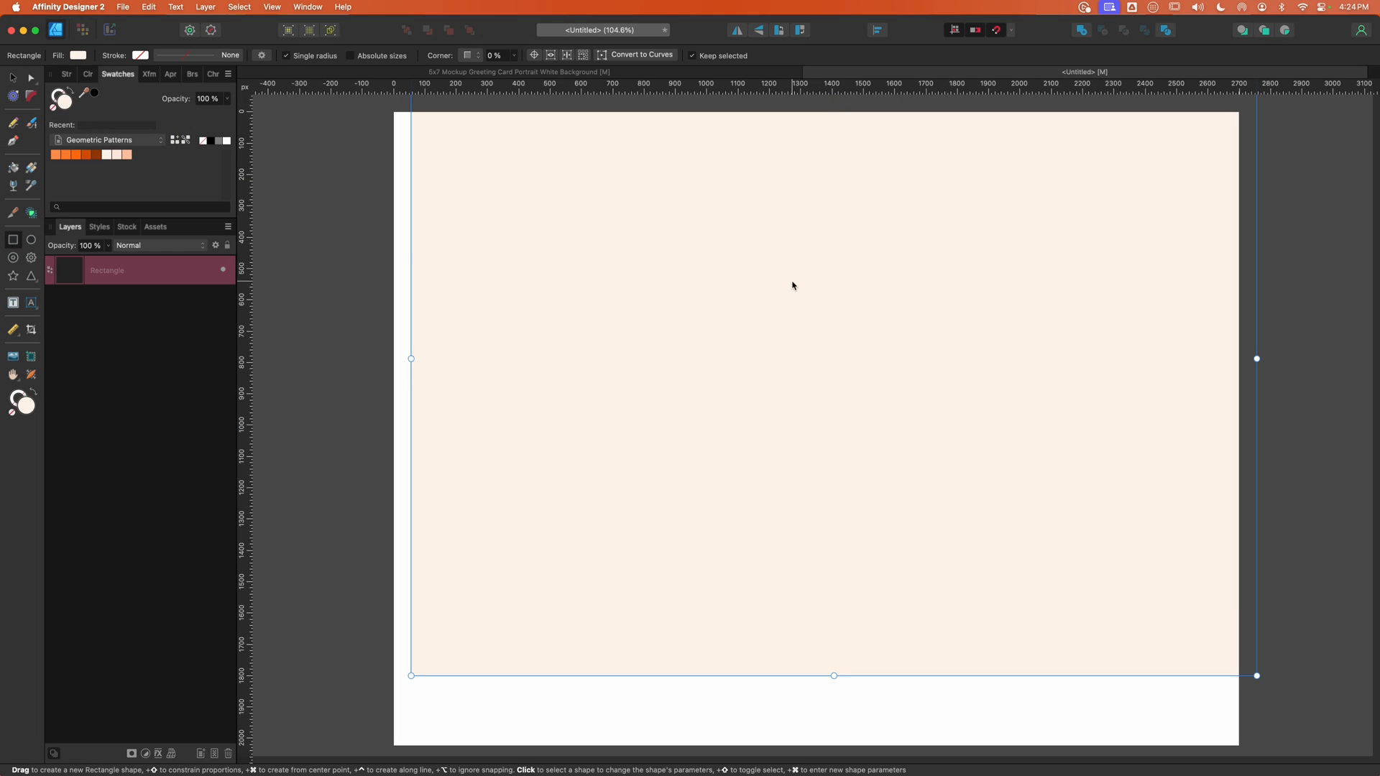
Centre the page-sized rectangle horizontally and vertically on the spread
left_click(879, 30)
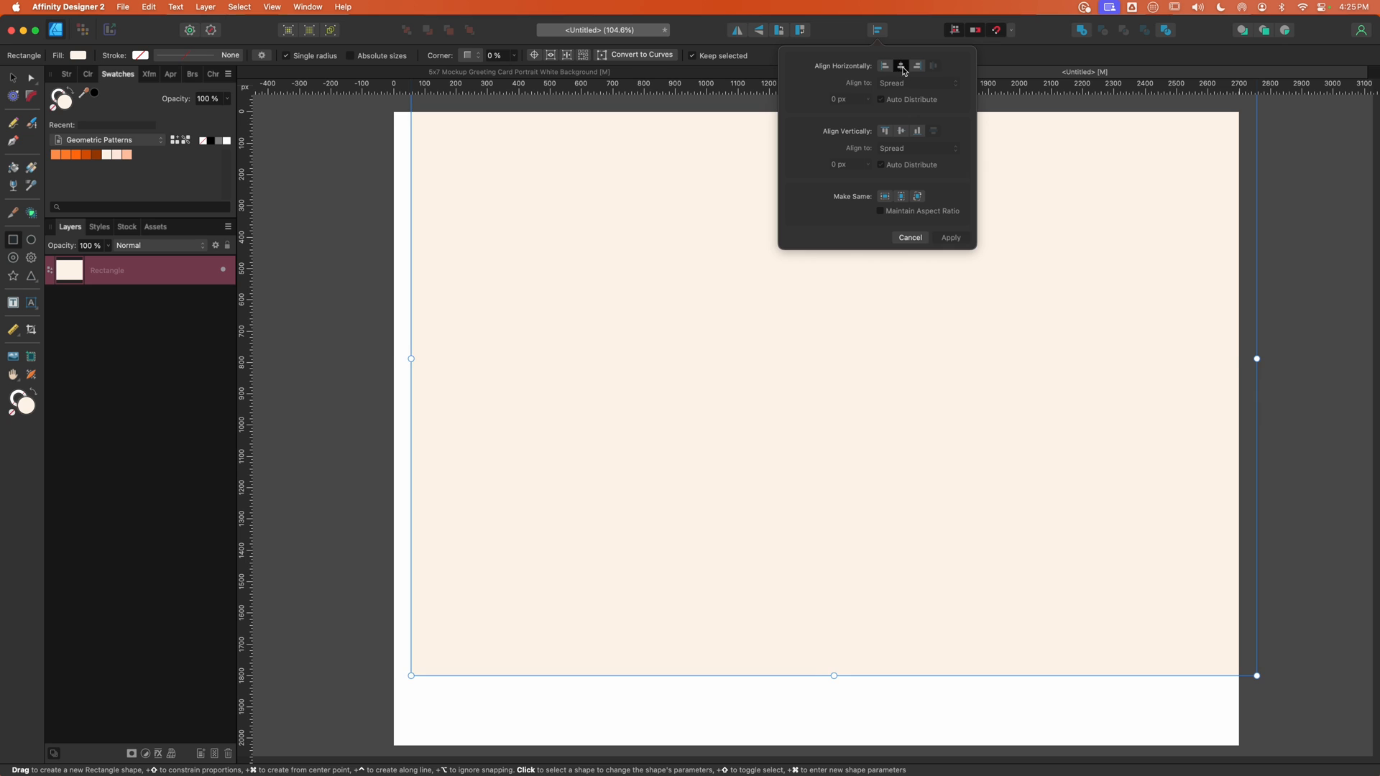
left_click(901, 65)
left_click(900, 131)
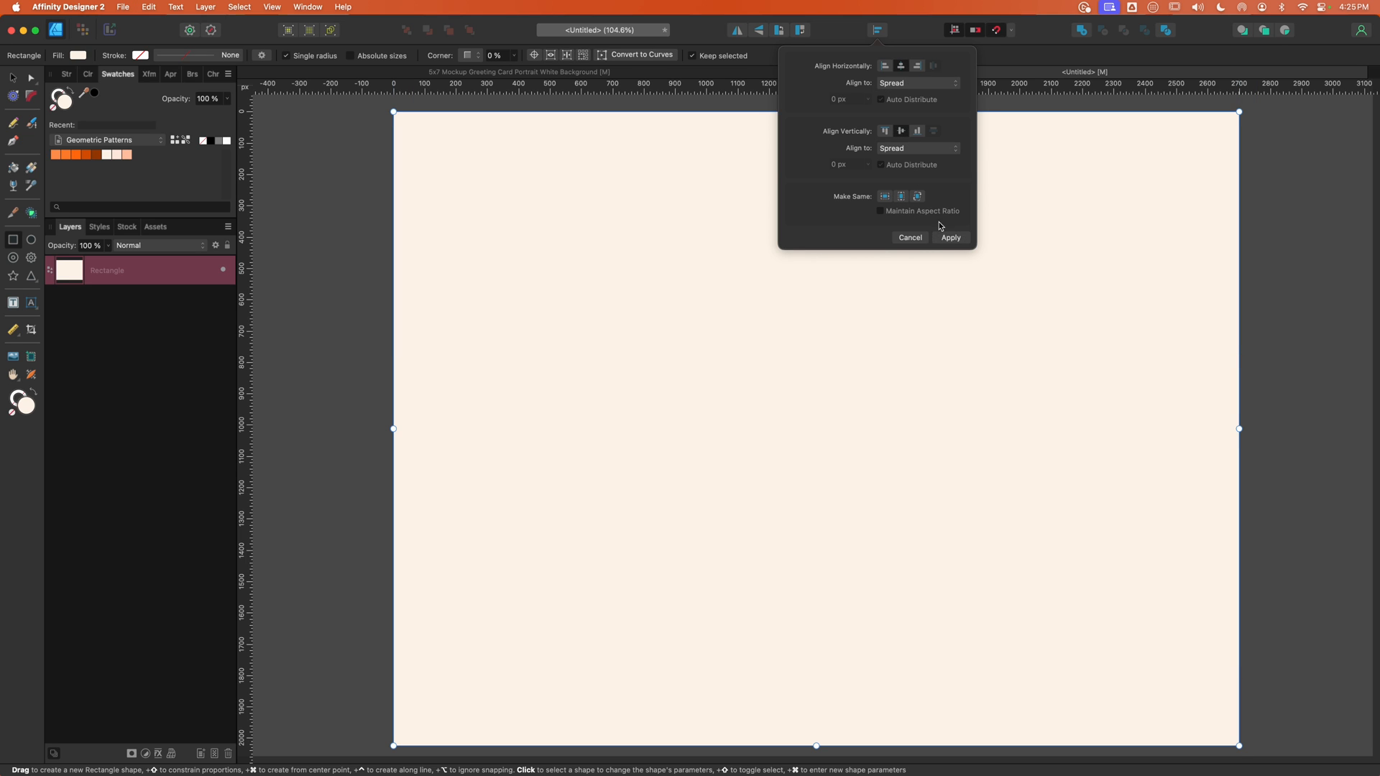
left_click(950, 237)
left_click(322, 478)
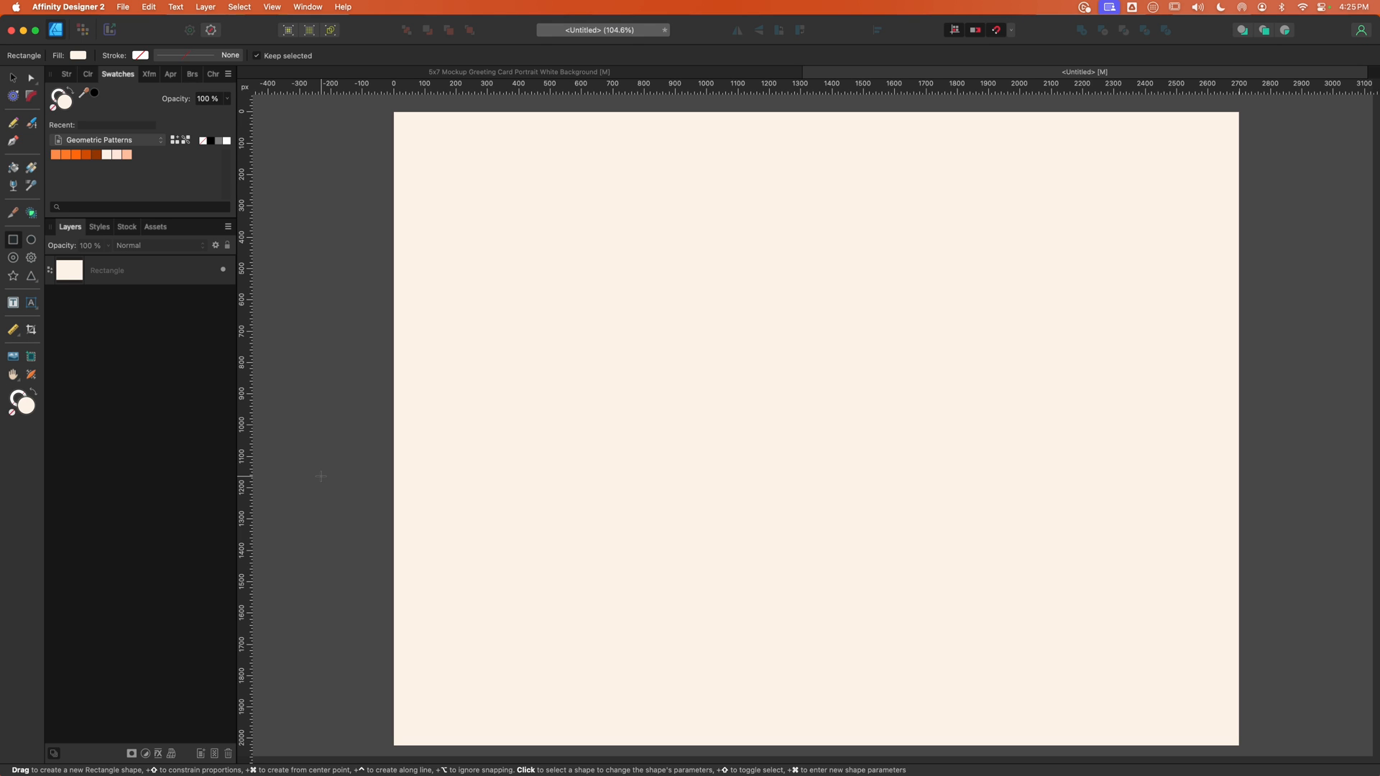
With the background rectangle selected for the Fill tool, search the Pexels stock images for "wood"
left_click(167, 276)
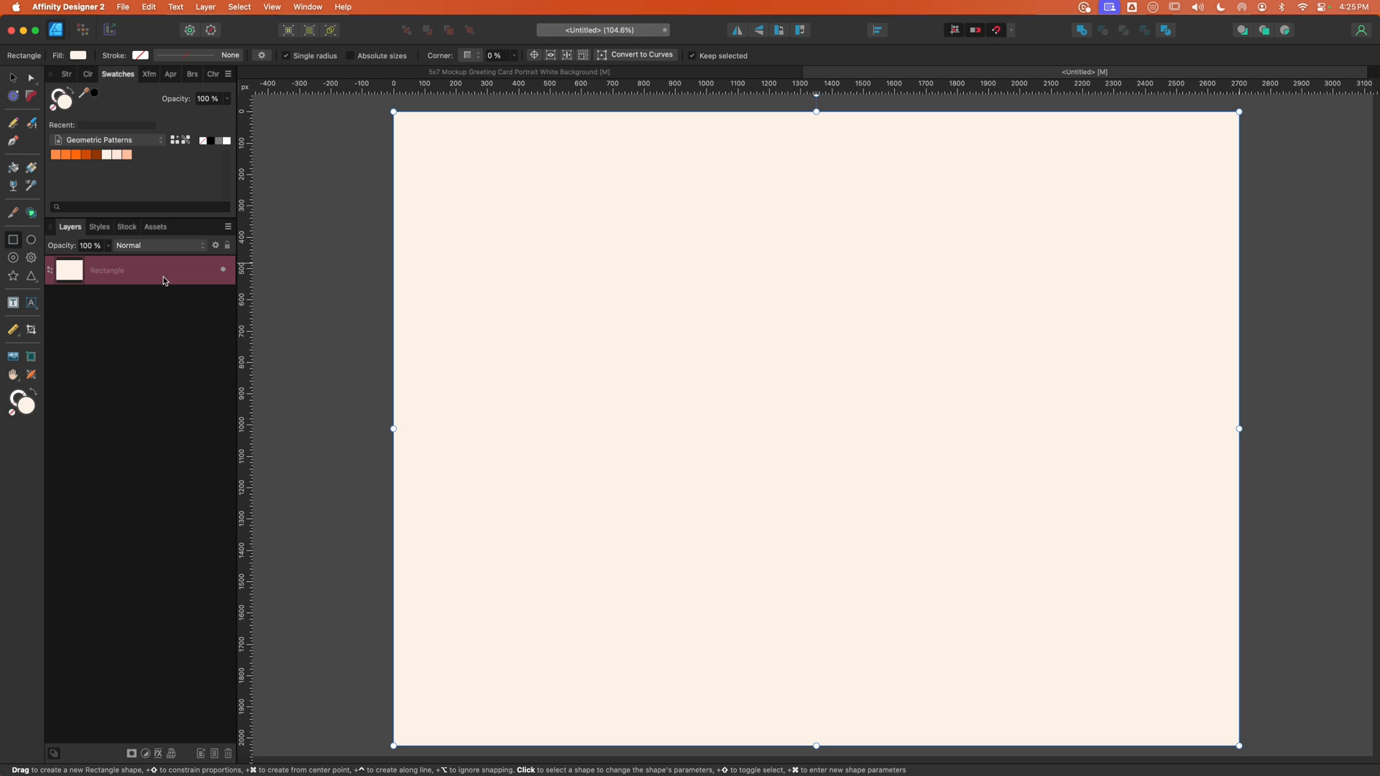
left_click(32, 168)
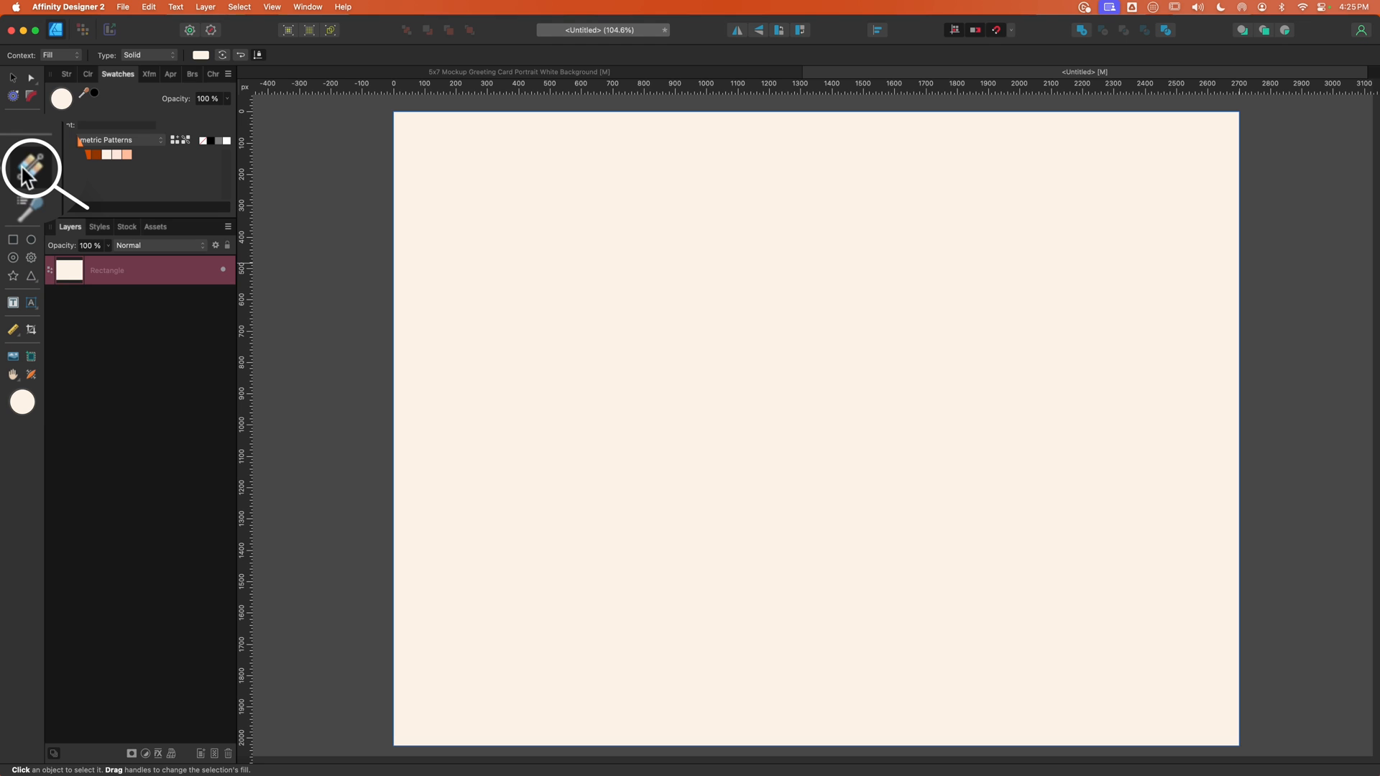
left_click(127, 227)
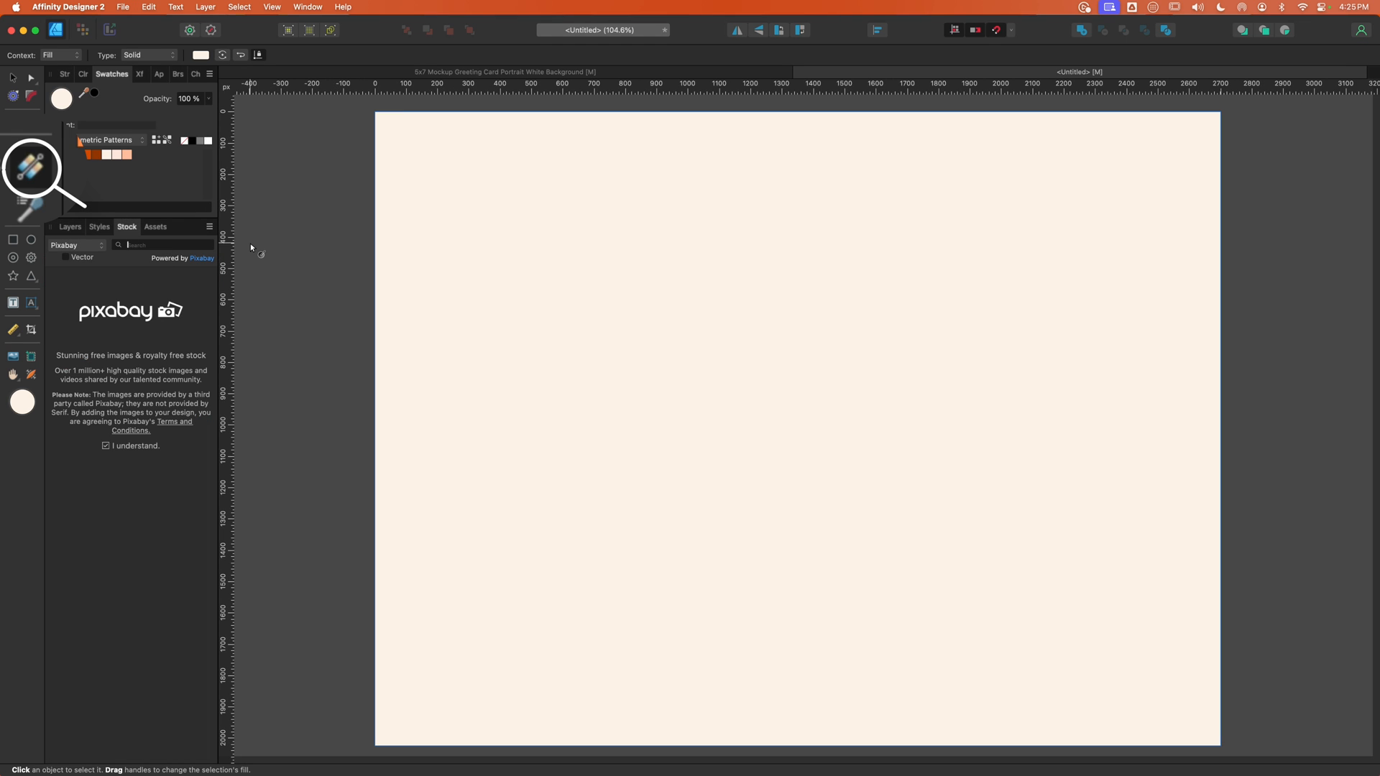
type("wood")
key("Return")
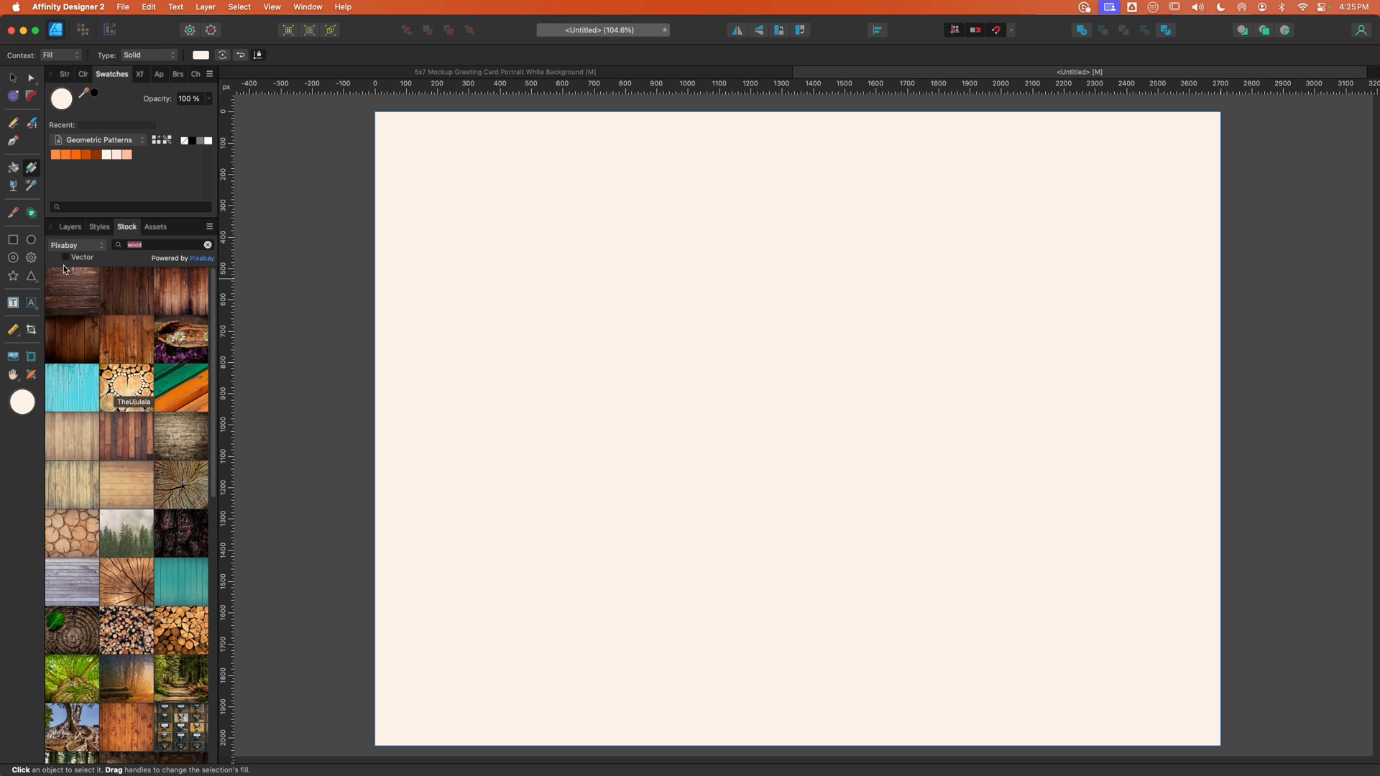
left_click(76, 245)
left_click(76, 237)
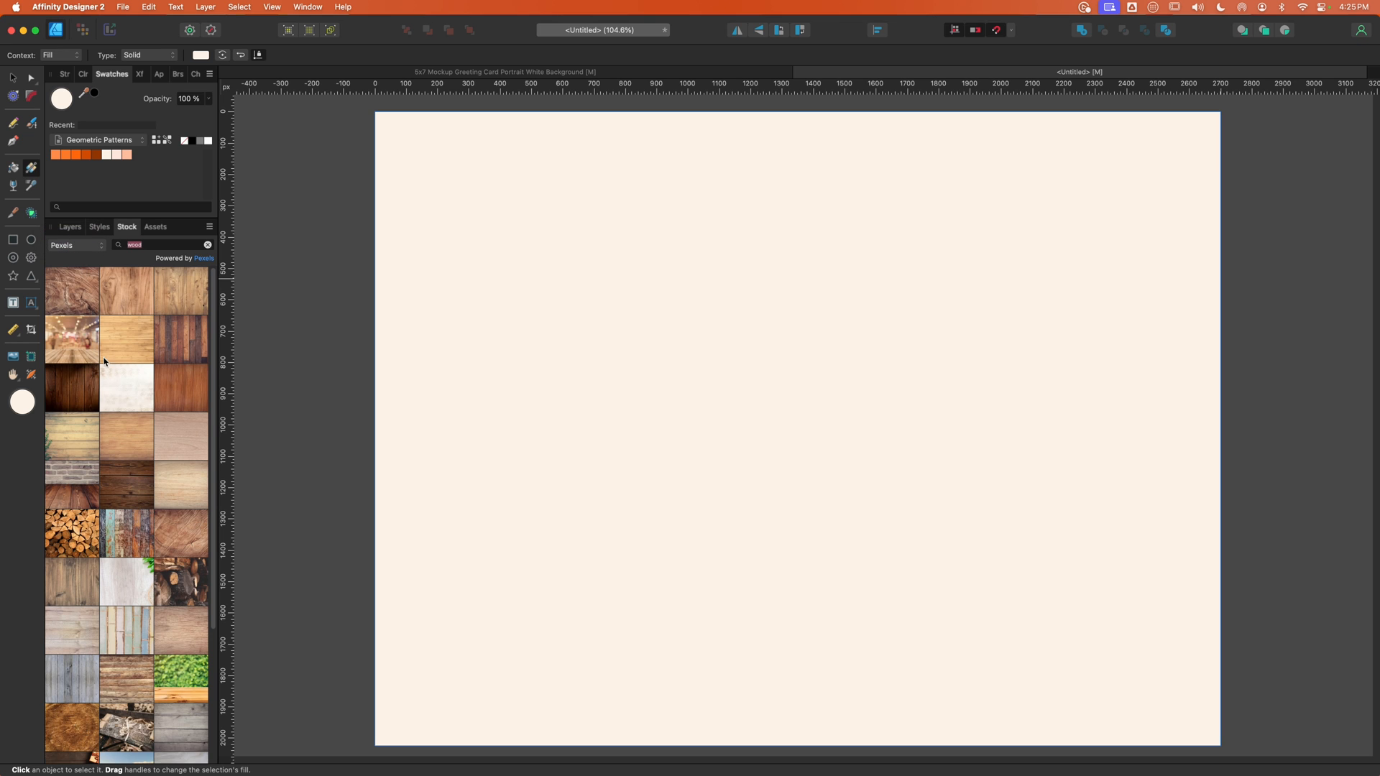
Fill the background rectangle with the whitewashed wood plank image, then enlarge the texture slightly and shift it a little downward
left_click(131, 387)
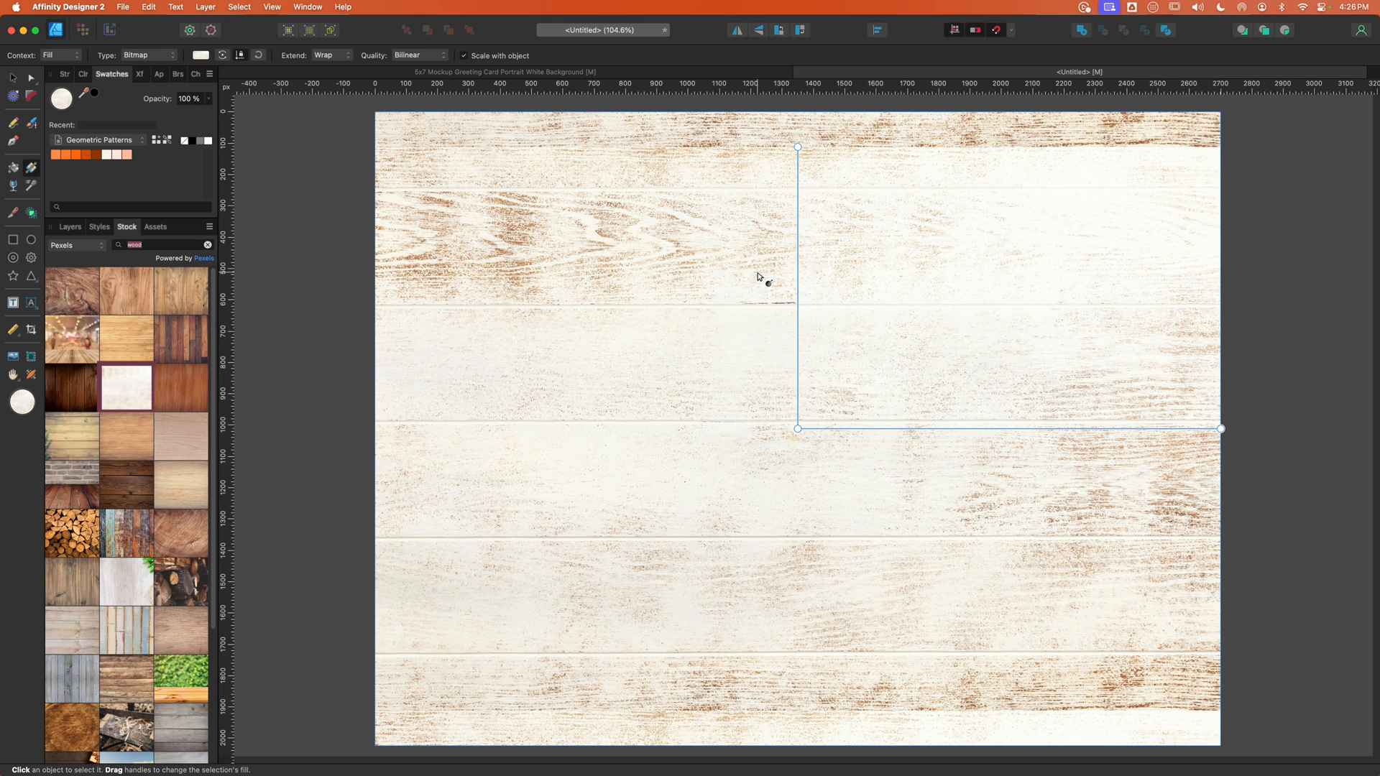
left_click(489, 72)
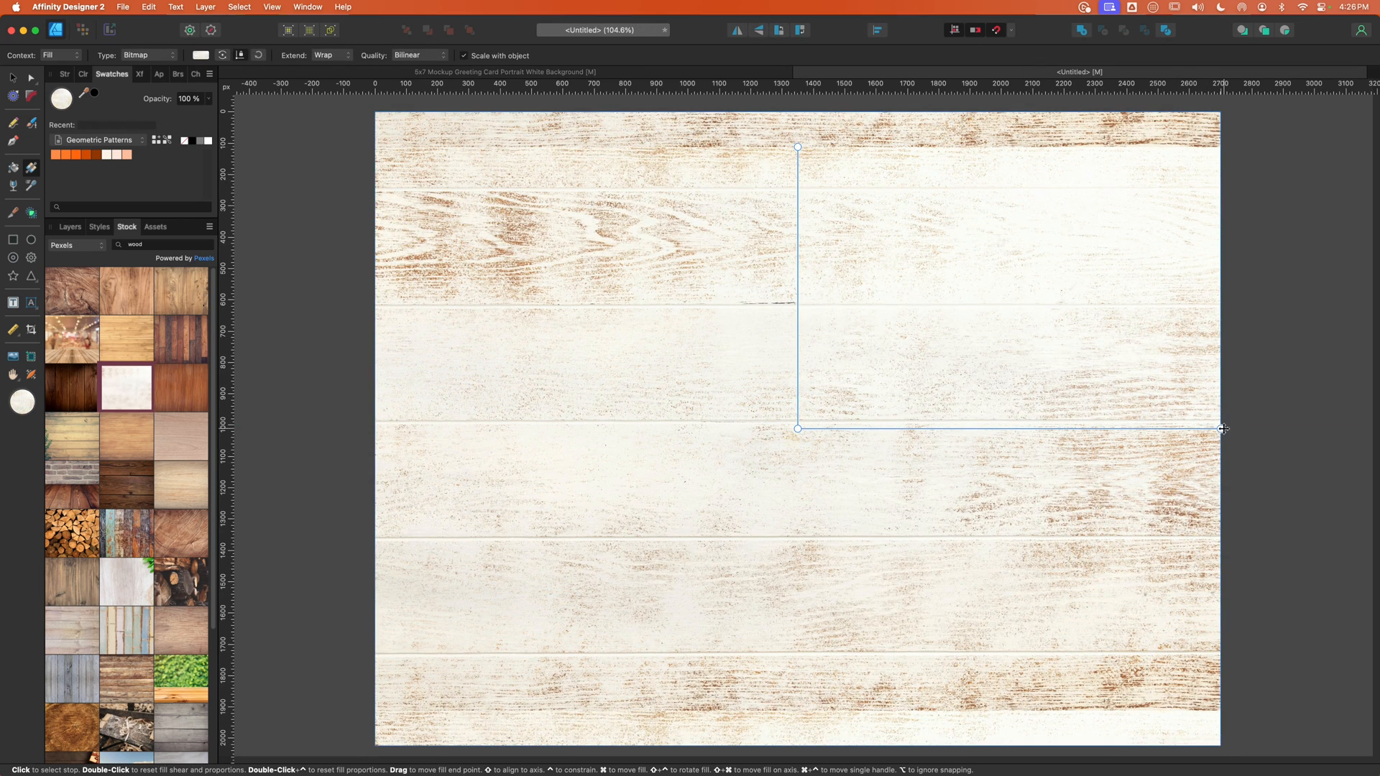
left_click_drag(1223, 428, 1263, 428)
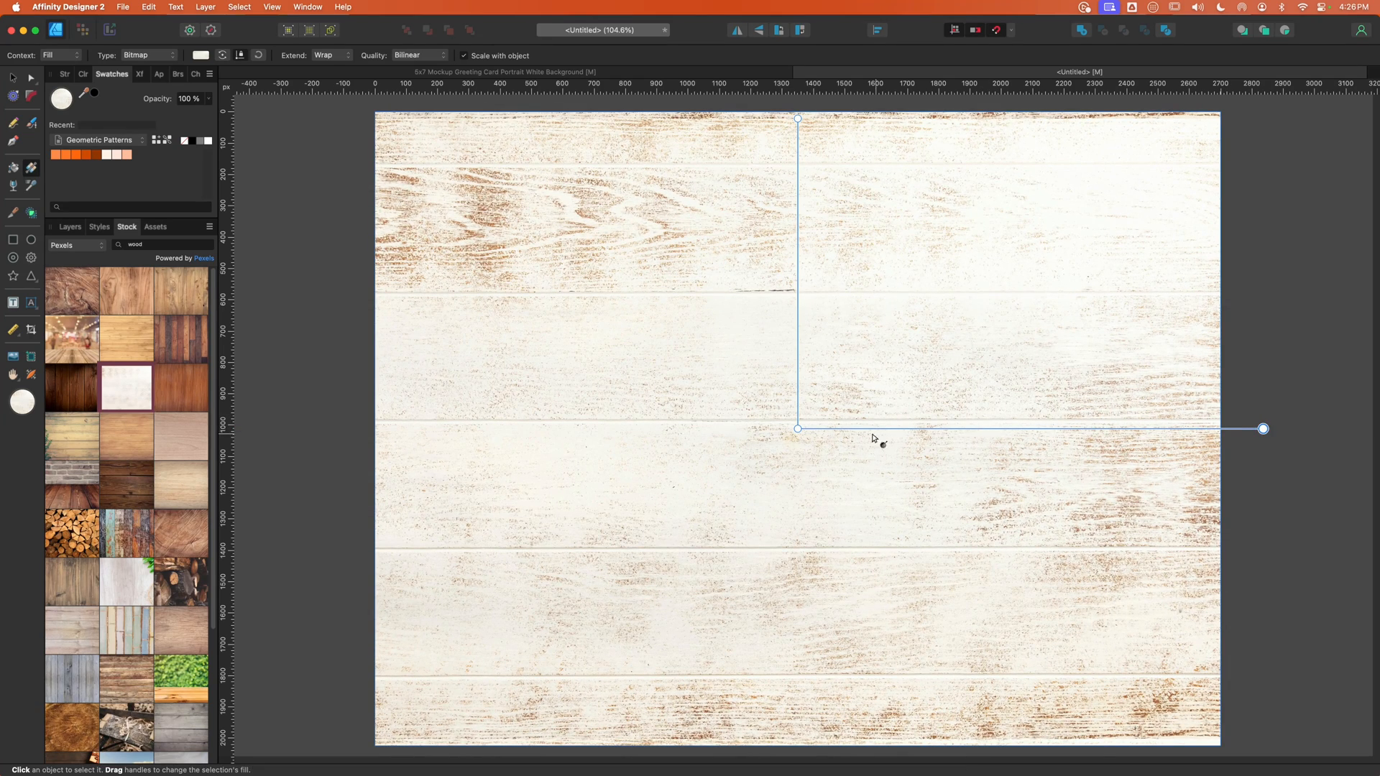
left_click_drag(797, 429, 798, 439)
left_click(70, 226)
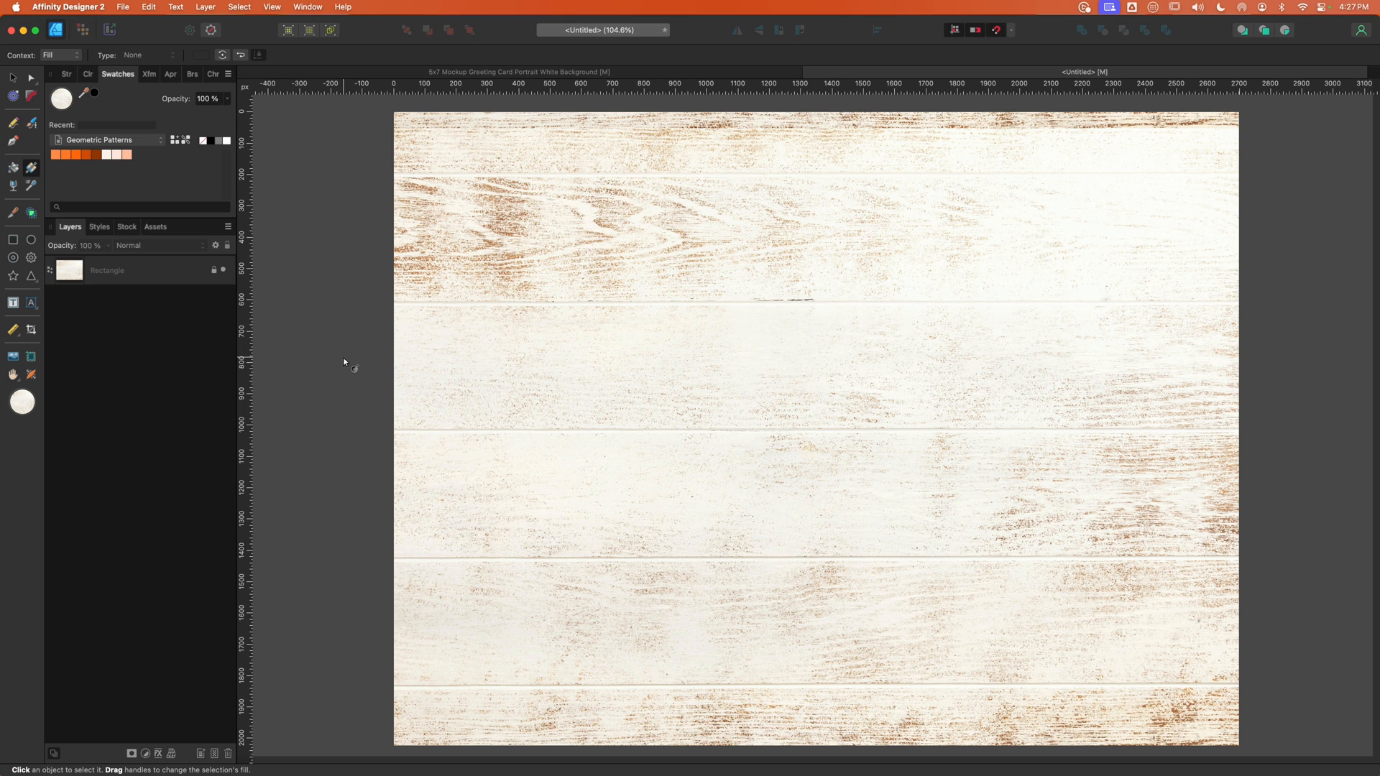
Create a second rectangle of 2100 x 1500 px over the wood background for the envelope body
left_click(14, 240)
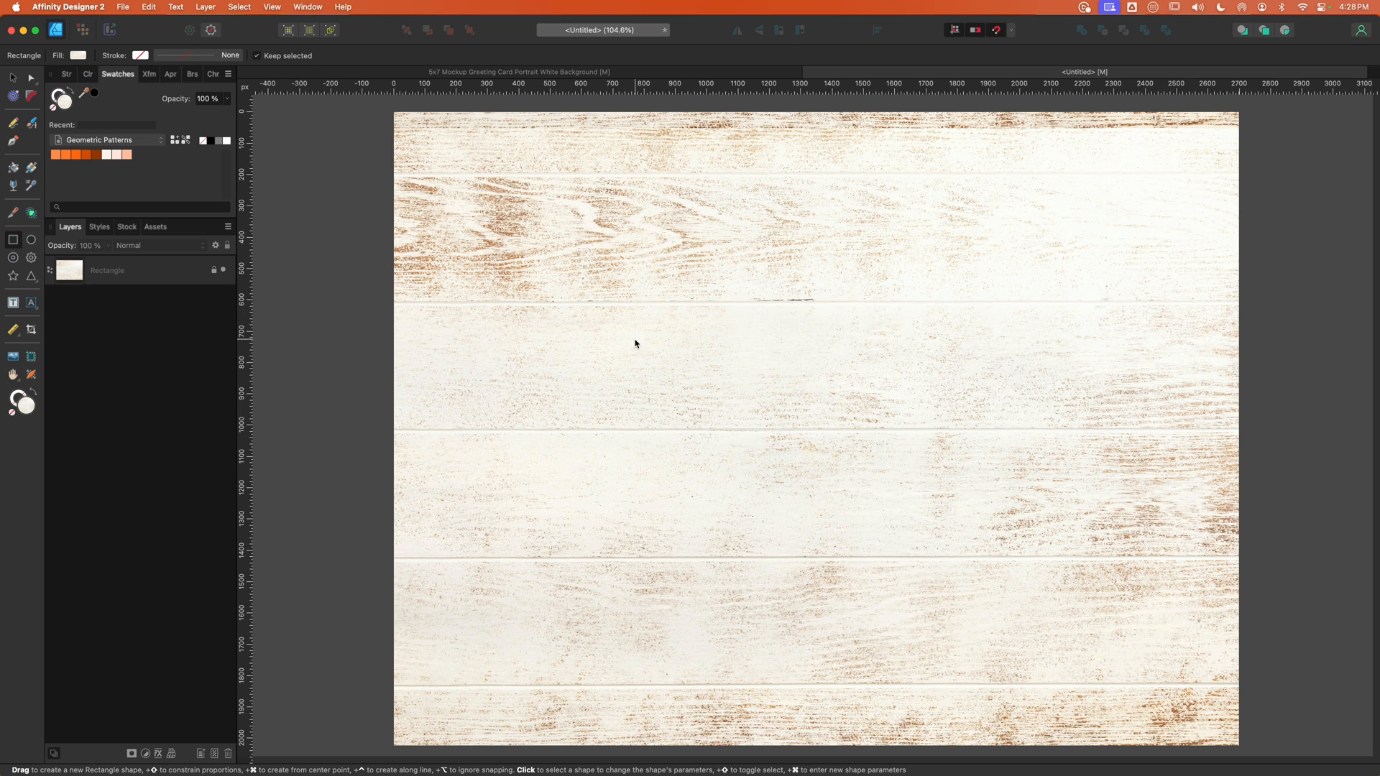
left_click(613, 383)
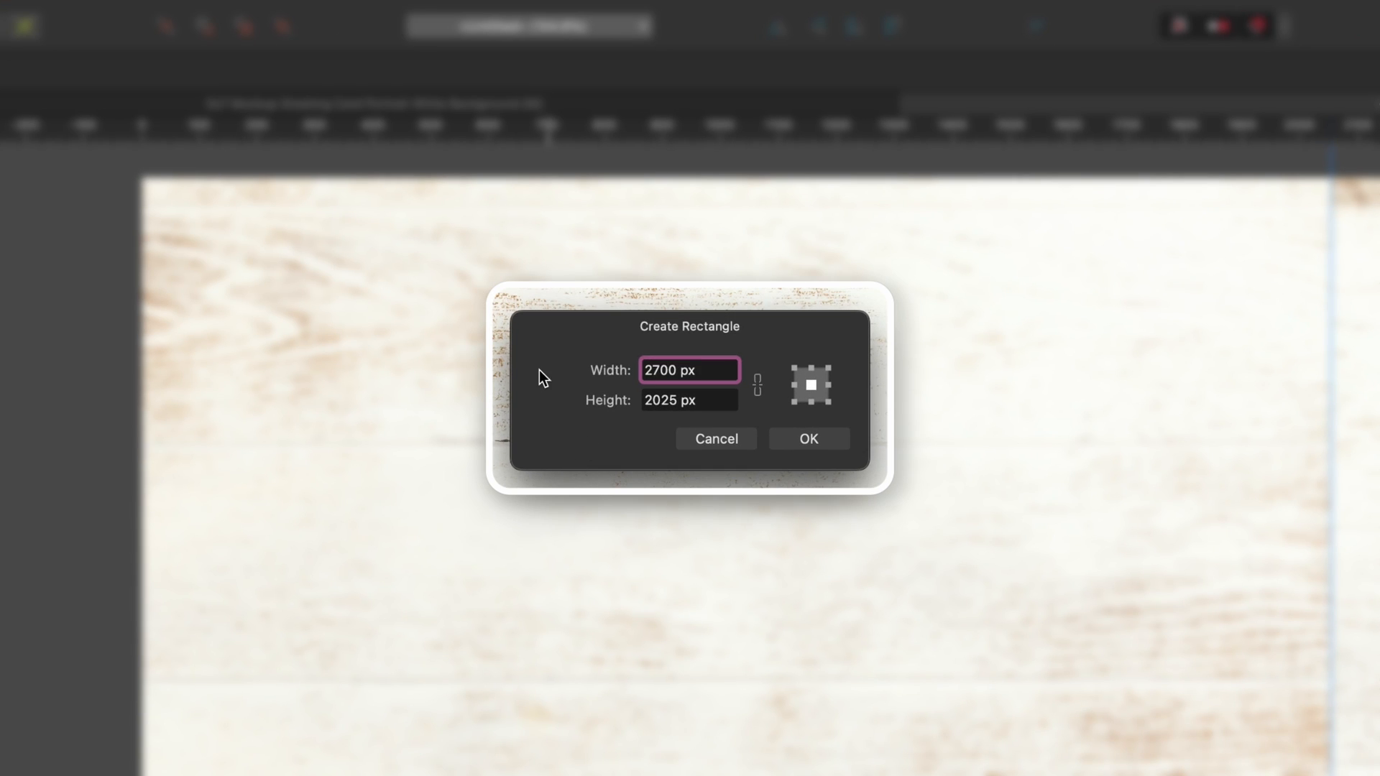
type("2100")
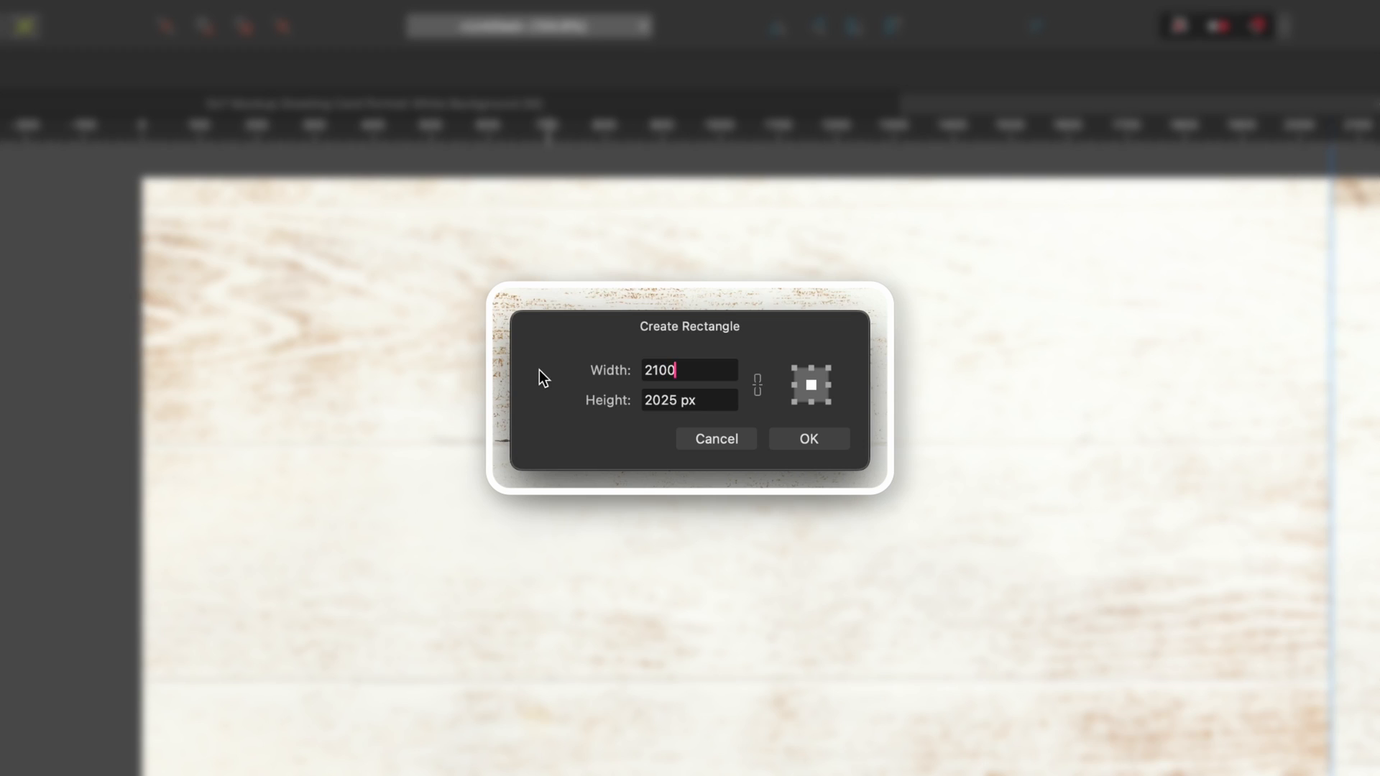
key("Tab")
type("1500")
key("Tab")
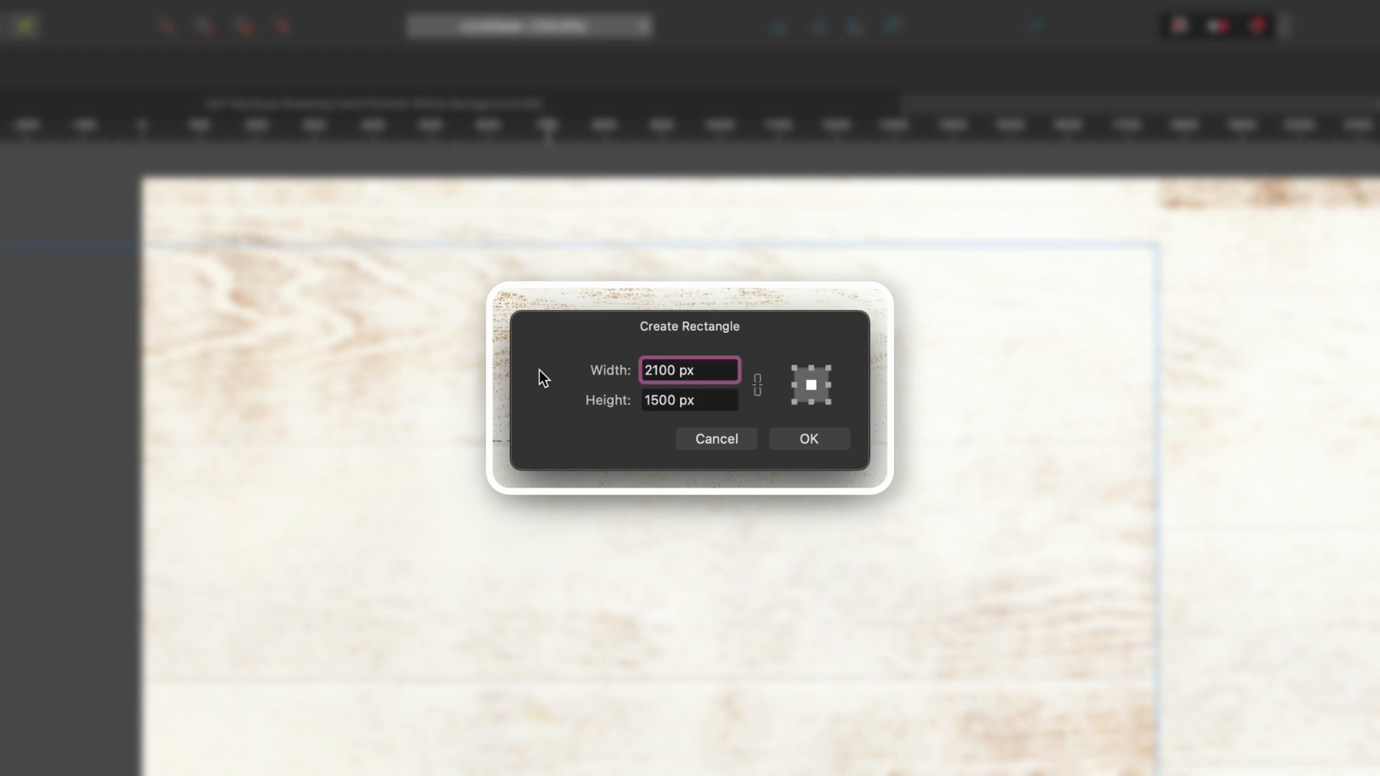
left_click(814, 439)
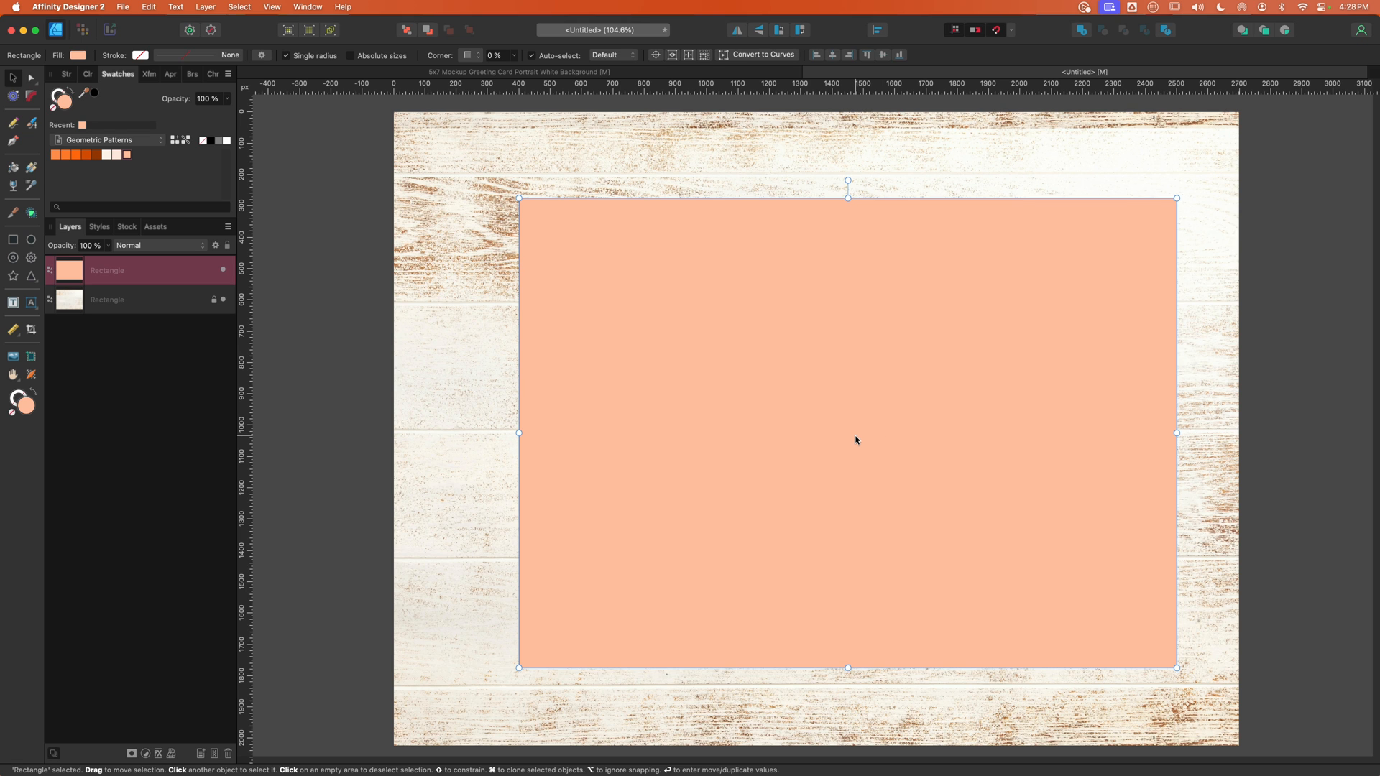
Duplicate the peach envelope rectangle and turn the copy into a darker strip with lightness 74 along the envelope's upper edge
key("super+j")
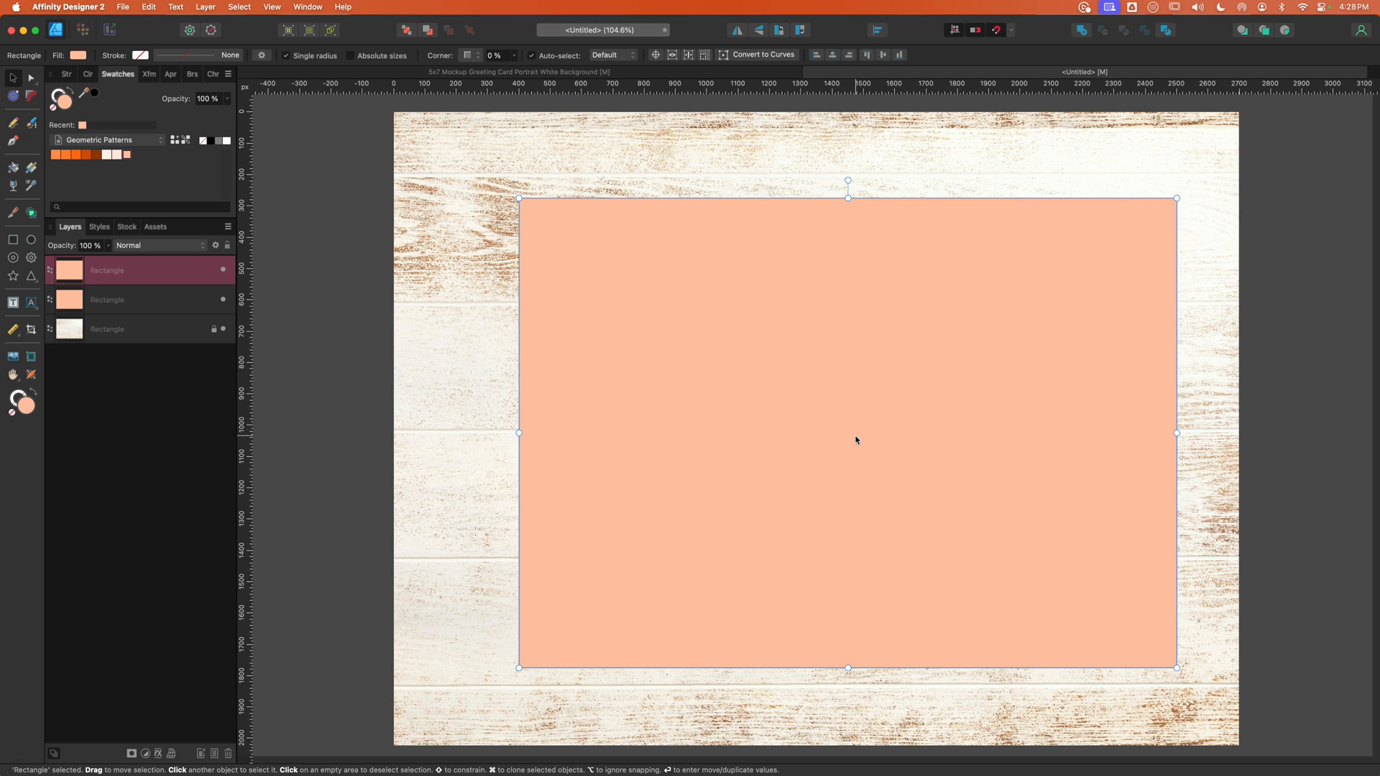
left_click(88, 74)
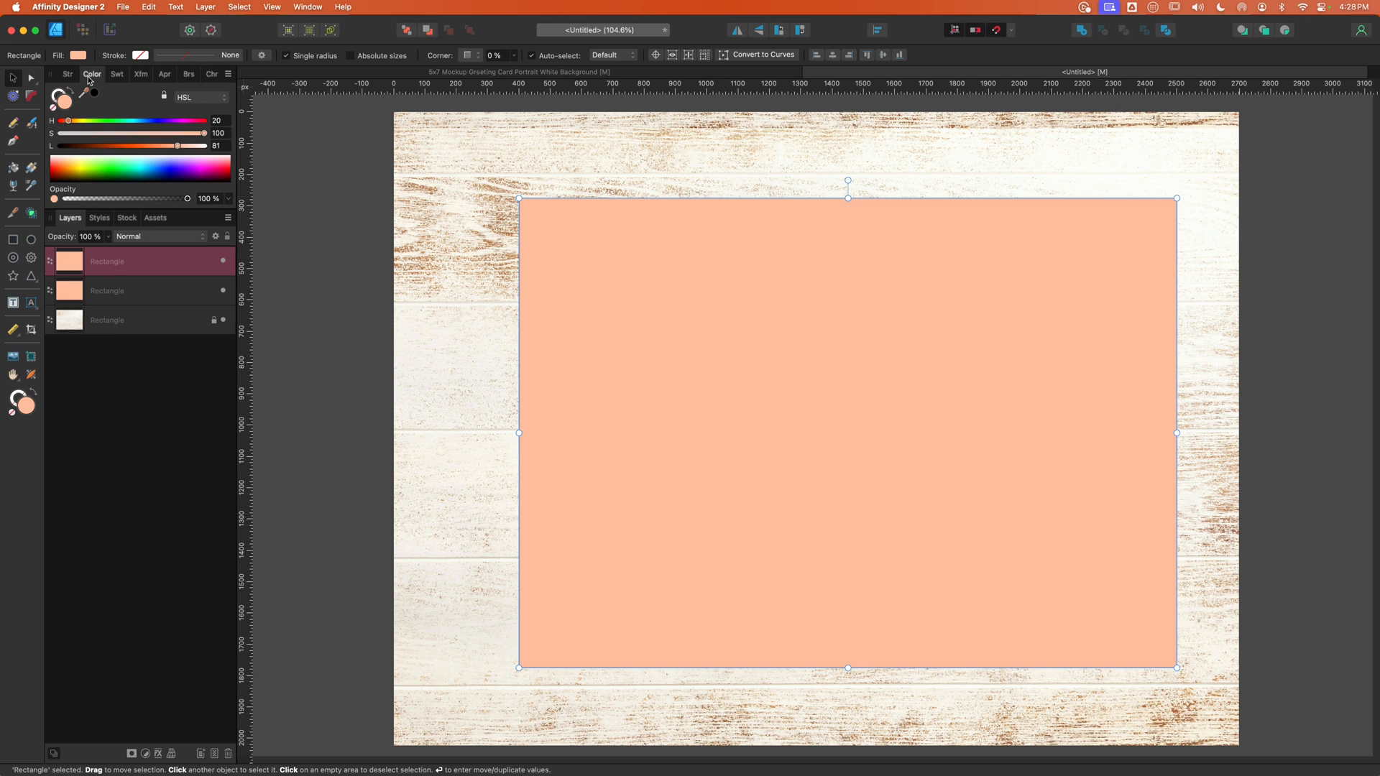
left_click(178, 145)
left_click_drag(179, 145, 166, 146)
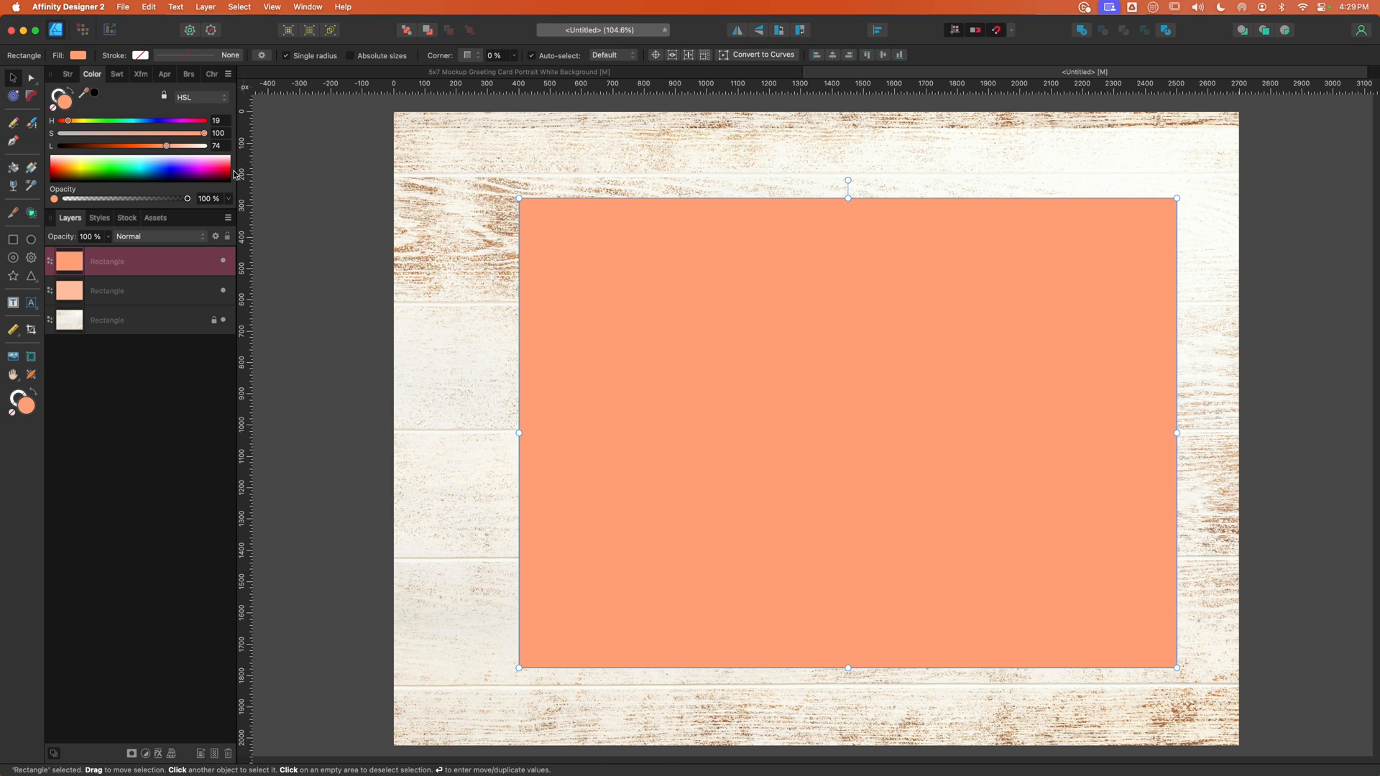
left_click_drag(847, 668, 807, 277)
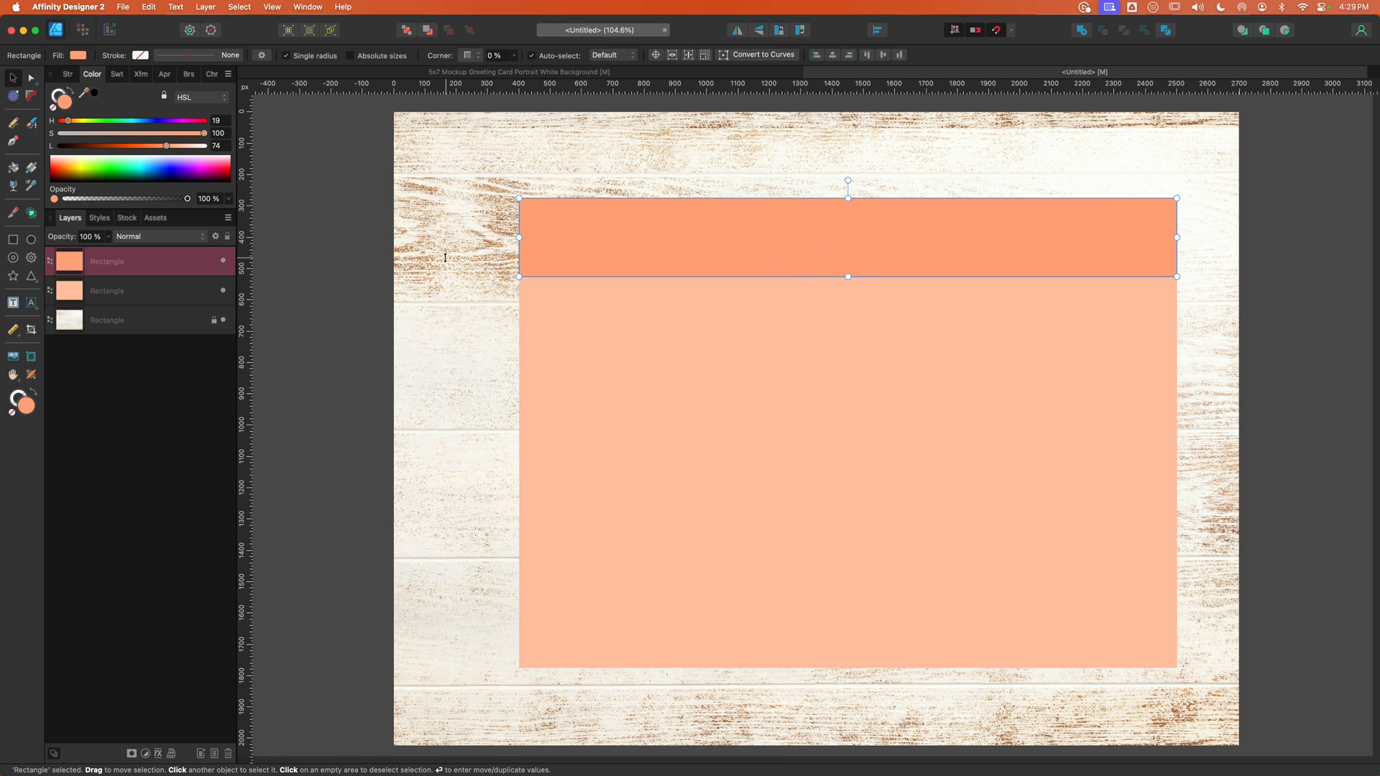
Draw a triangle spanning the envelope's full width below the strip and flip it vertically so it points down
left_click(30, 276)
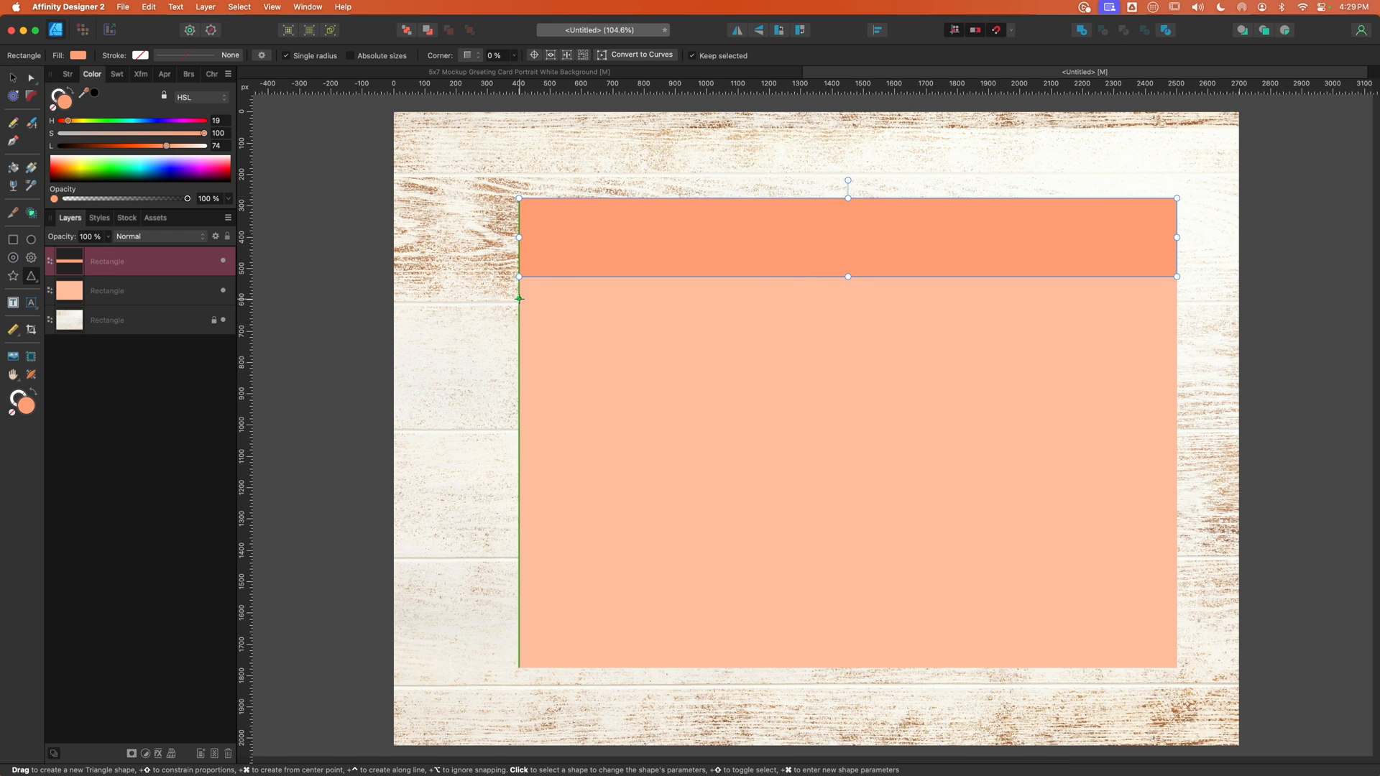
left_click_drag(519, 298, 1176, 479)
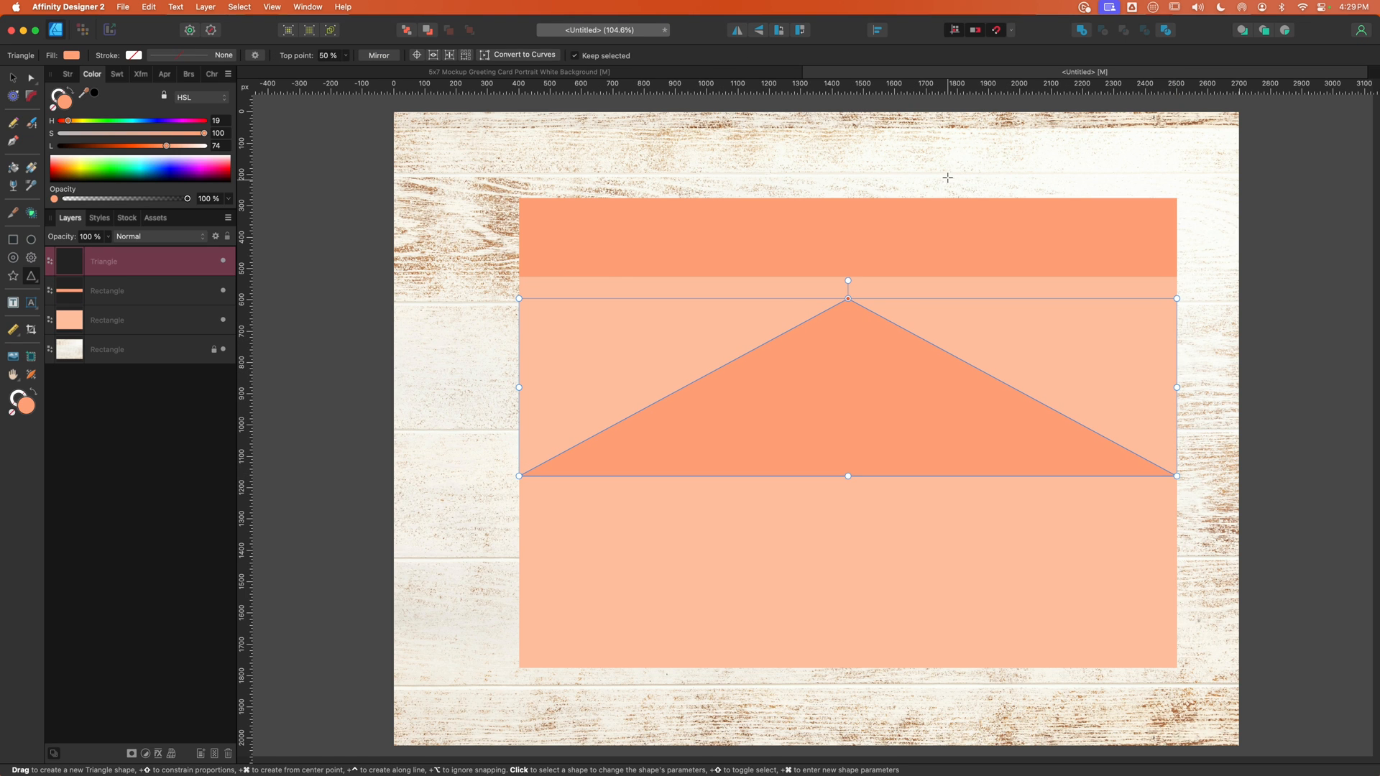
left_click(759, 31)
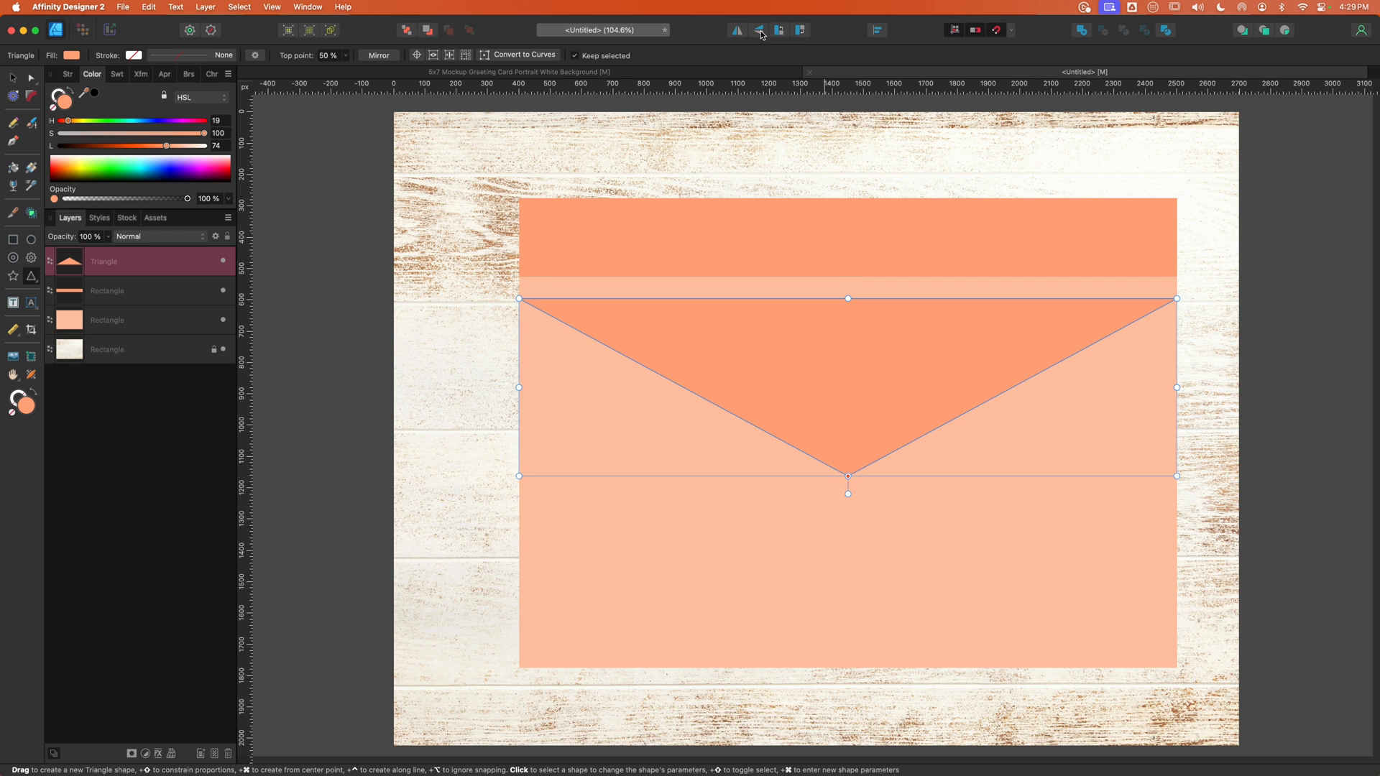
Move the triangle up until it meets the lower edge of the darker strip to form the envelope flap, and deselect it
left_click(13, 71)
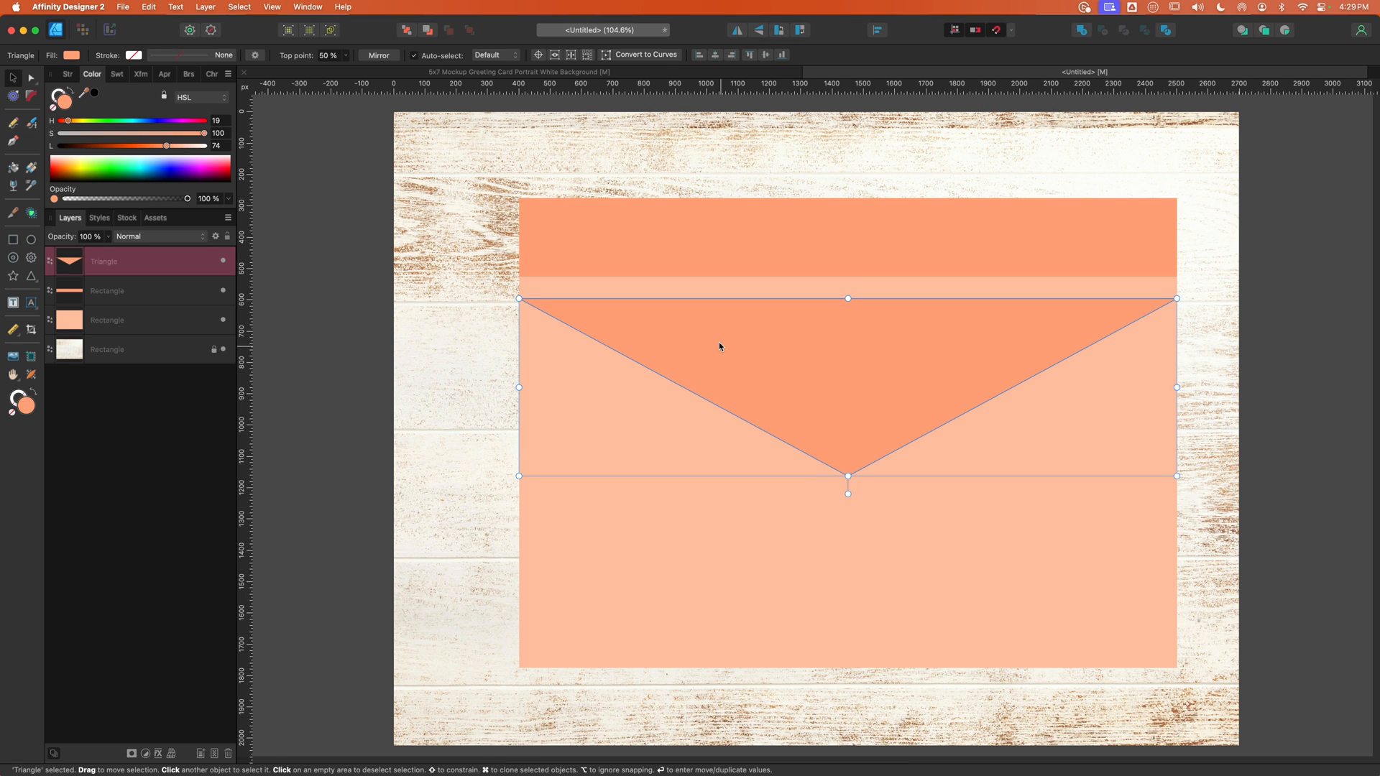
left_click_drag(718, 342, 719, 329)
left_click(431, 290)
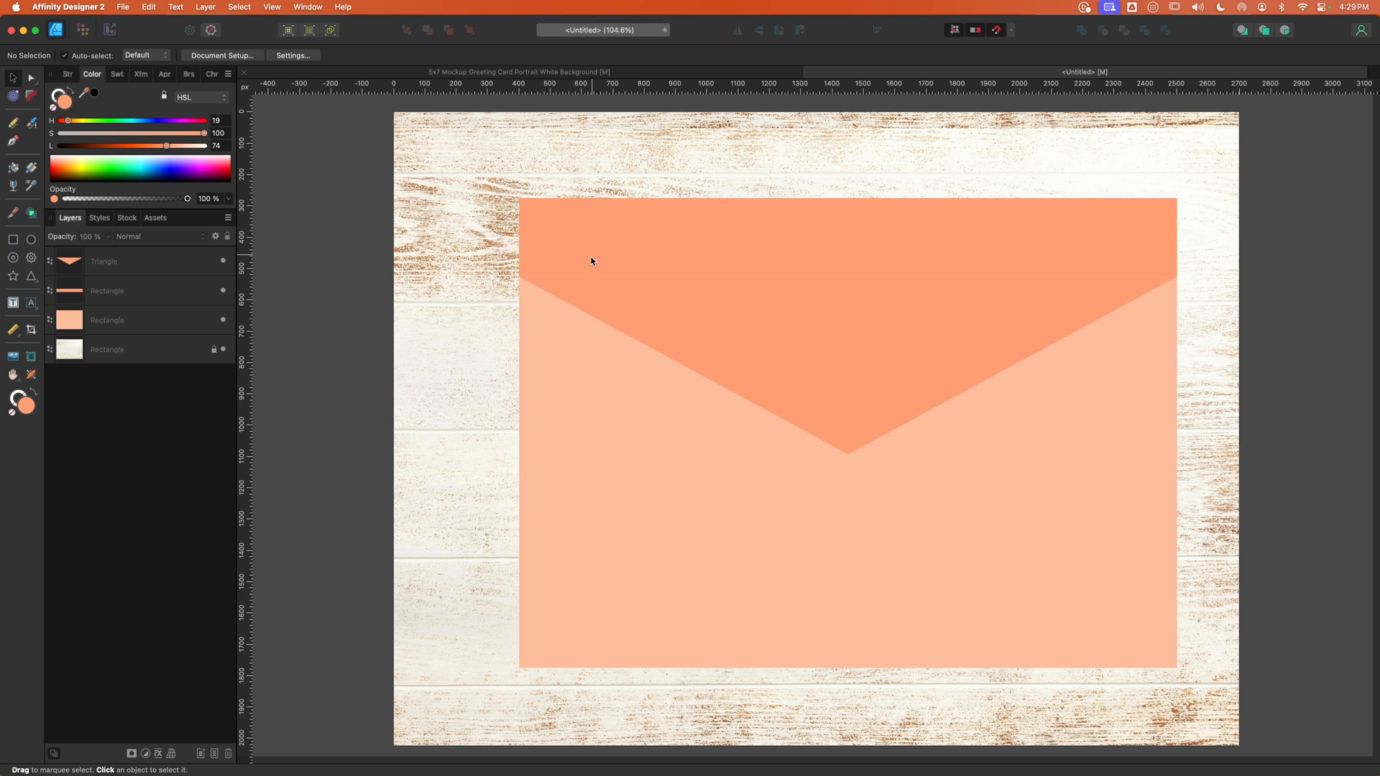
Stretch the triangle's tip down by about 100 px and merge the triangle with the darker strip into one flap shape
left_click(775, 339)
left_click_drag(848, 455, 851, 485)
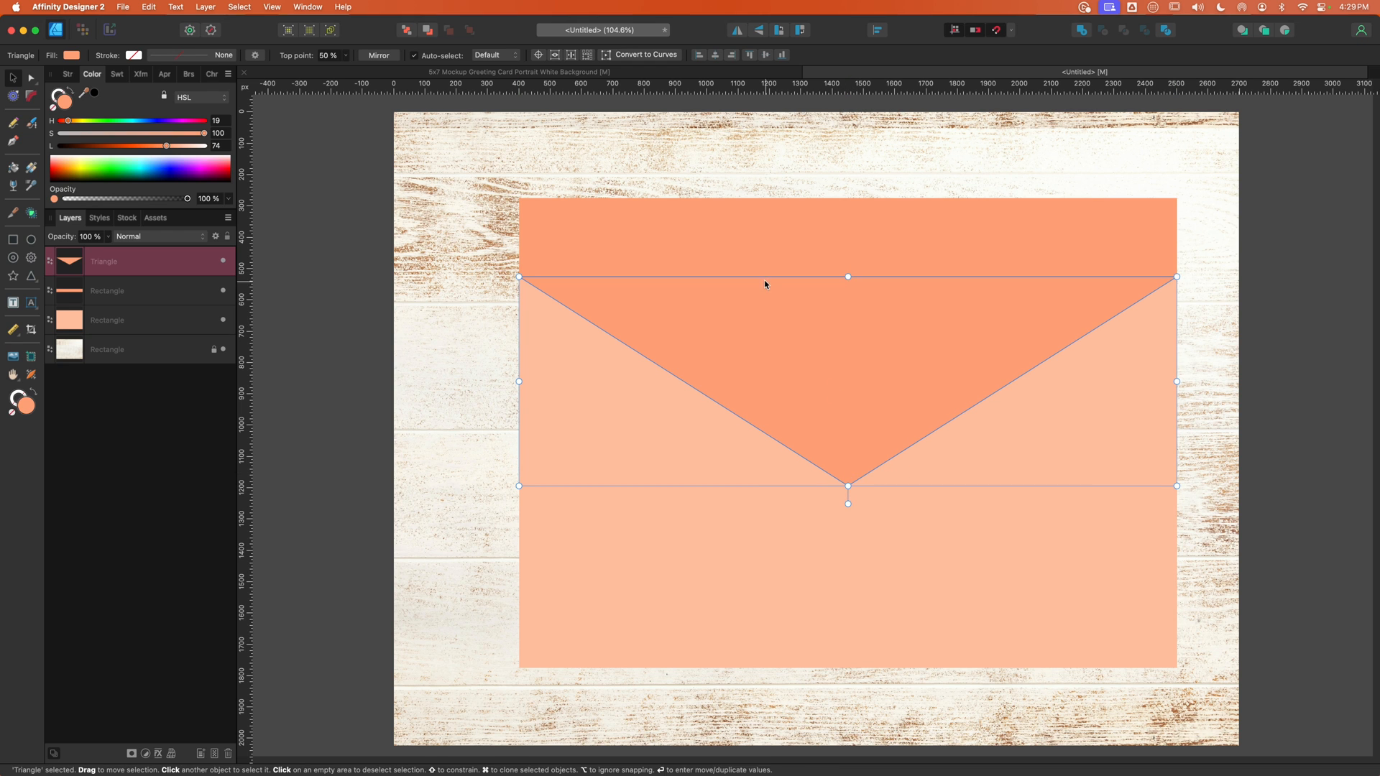
left_click(751, 245, "shift")
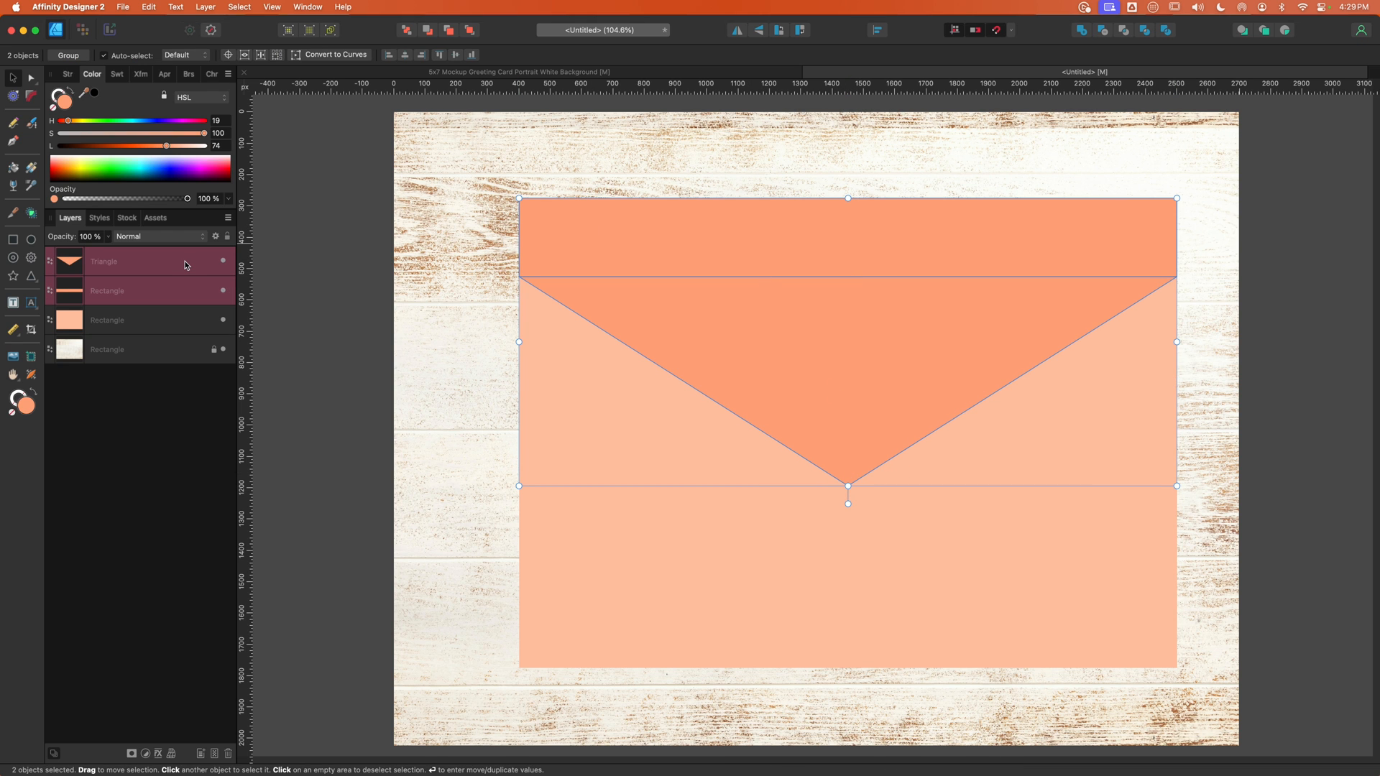
left_click(1083, 31)
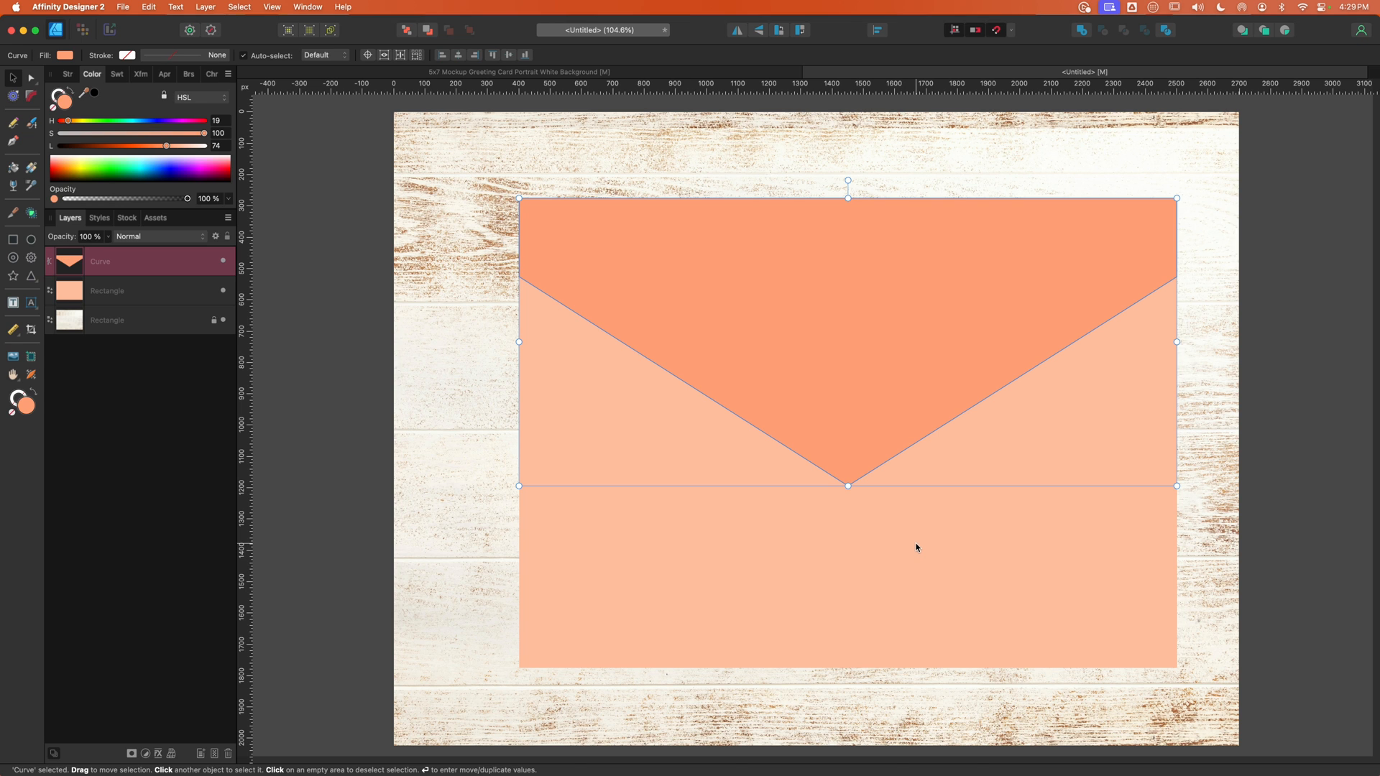
Round the flap's tip to a 32.4 px radius and its two lower side corners to 251.1 px, and bake the appearance
key("a")
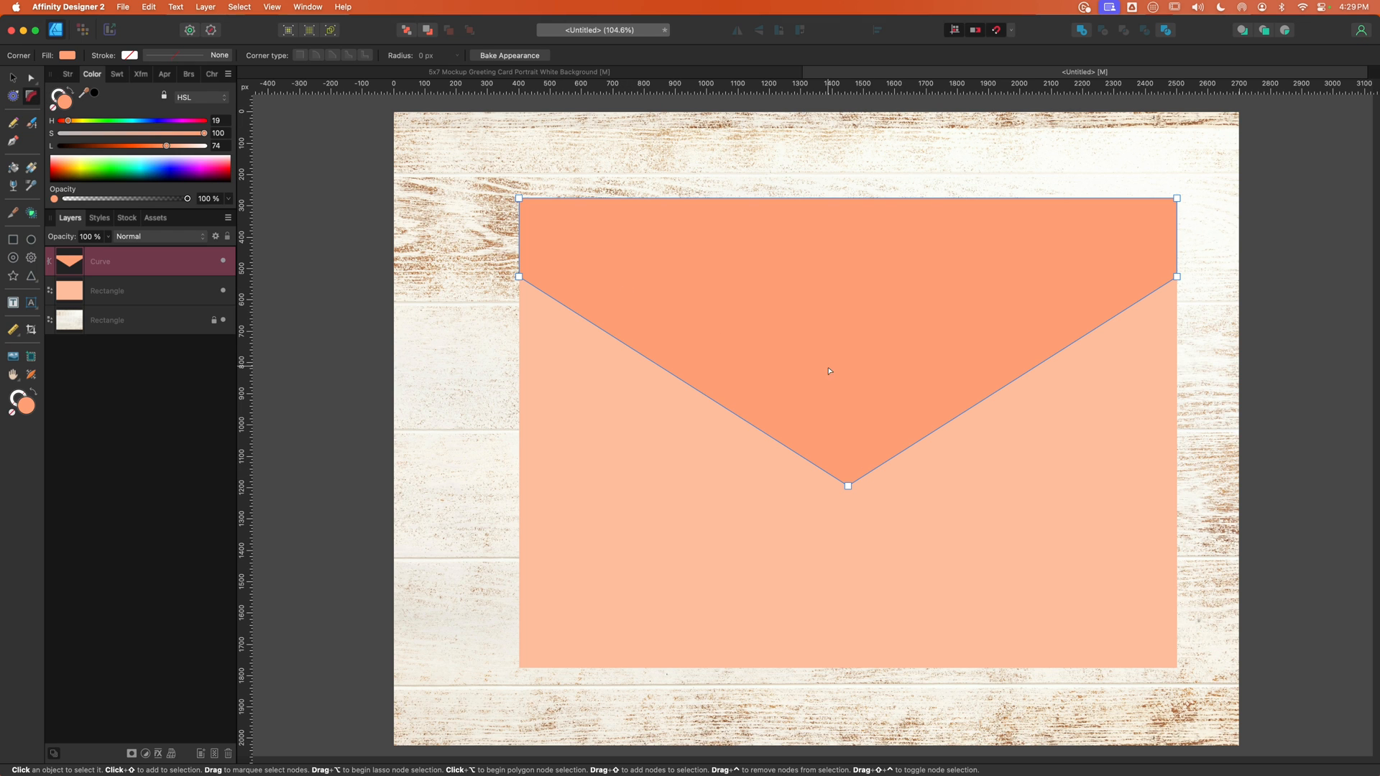
left_click_drag(848, 487, 848, 477)
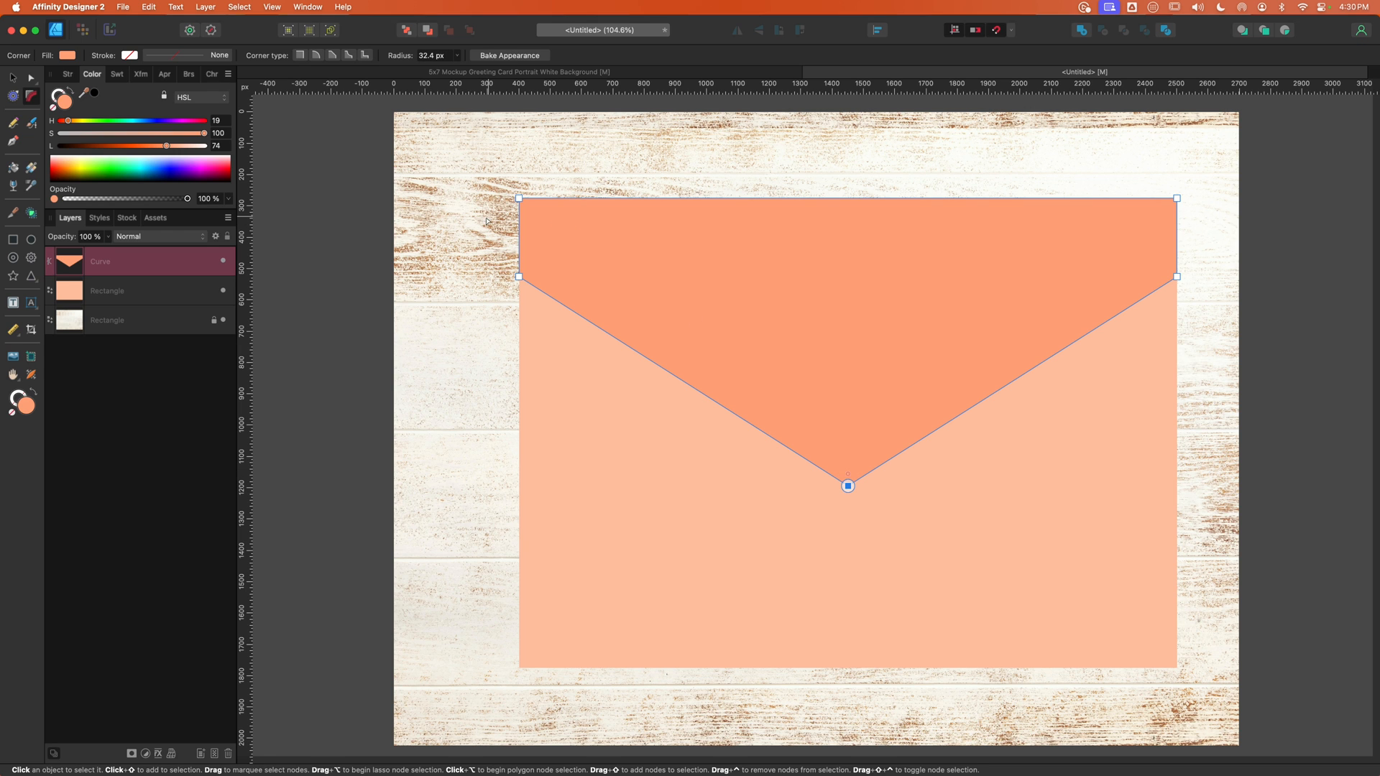
left_click_drag(459, 245, 1089, 244)
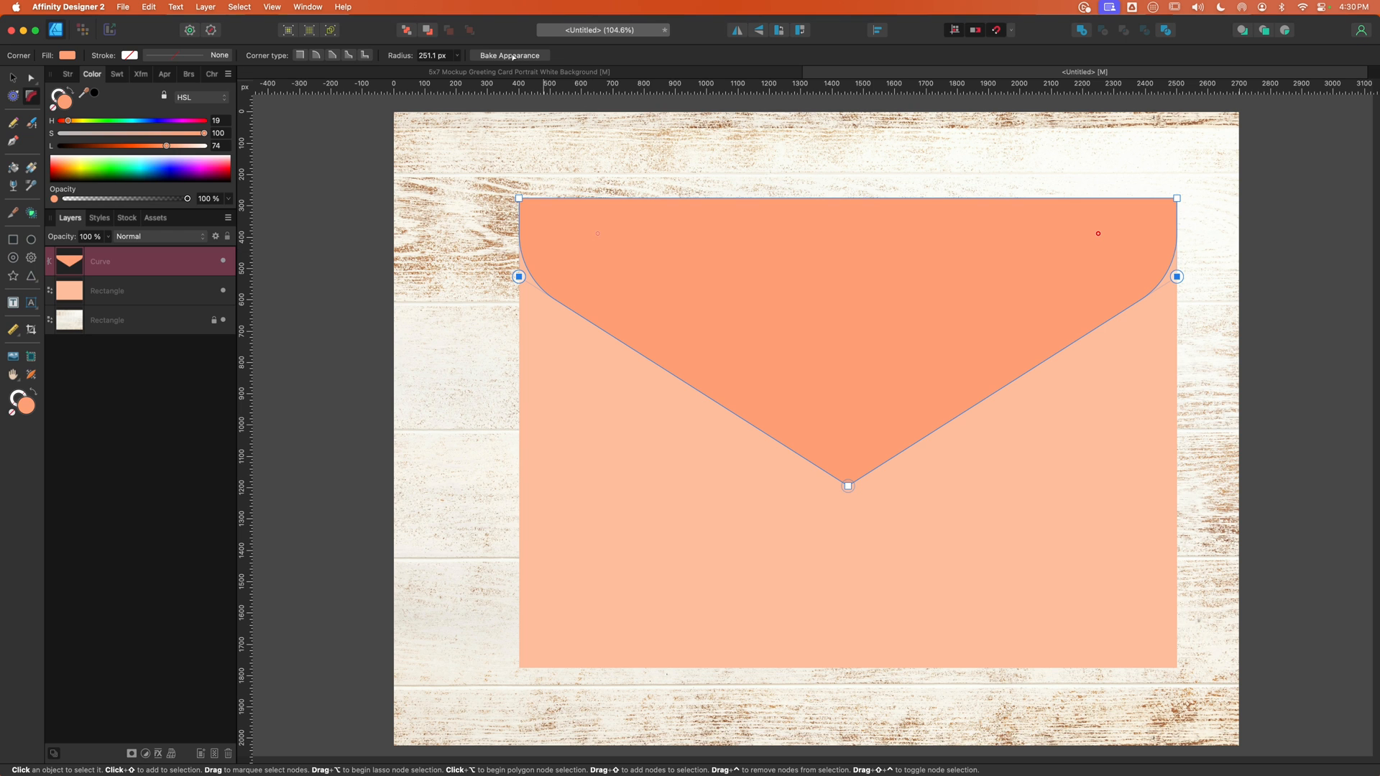
left_click(510, 55)
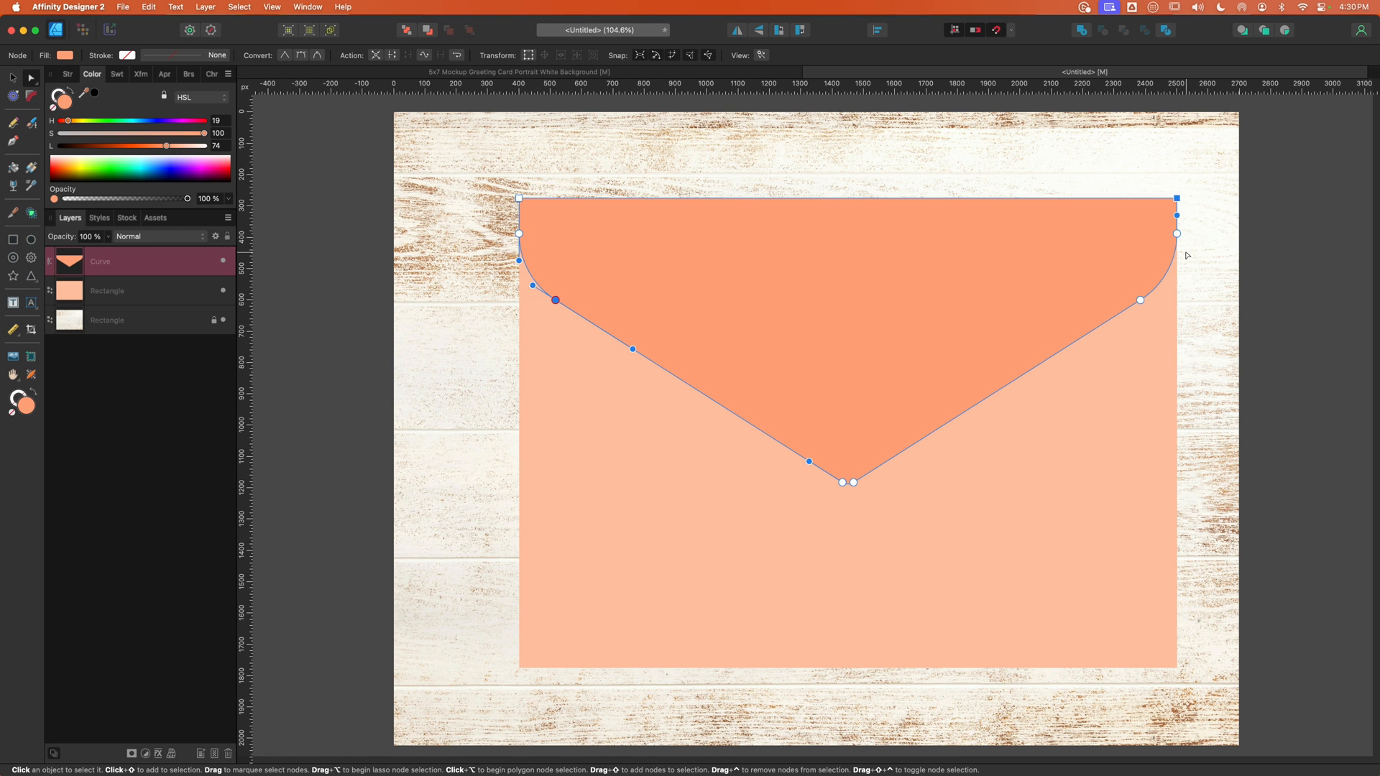
key("v")
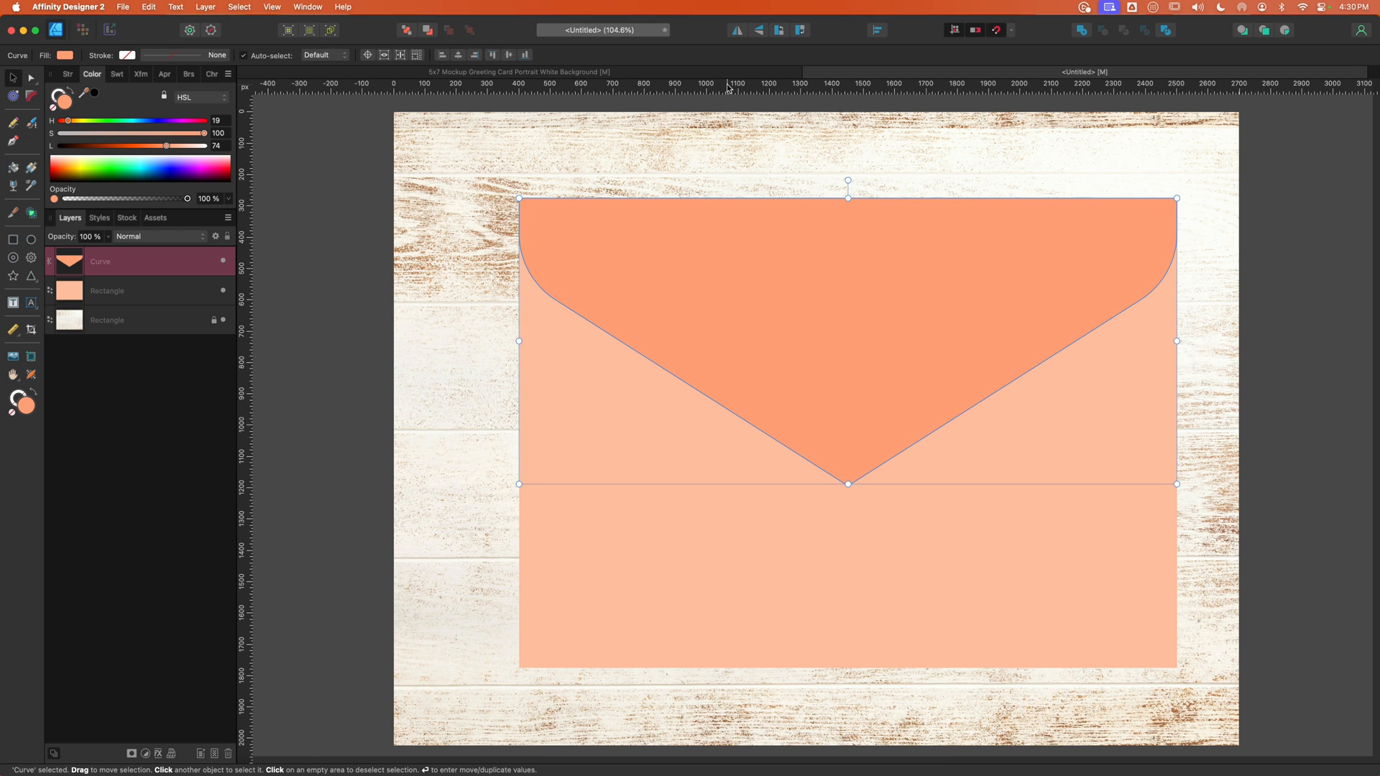
Duplicate the envelope flap, set the copy's lightness to 68, and flip the copy vertically
key("super+j")
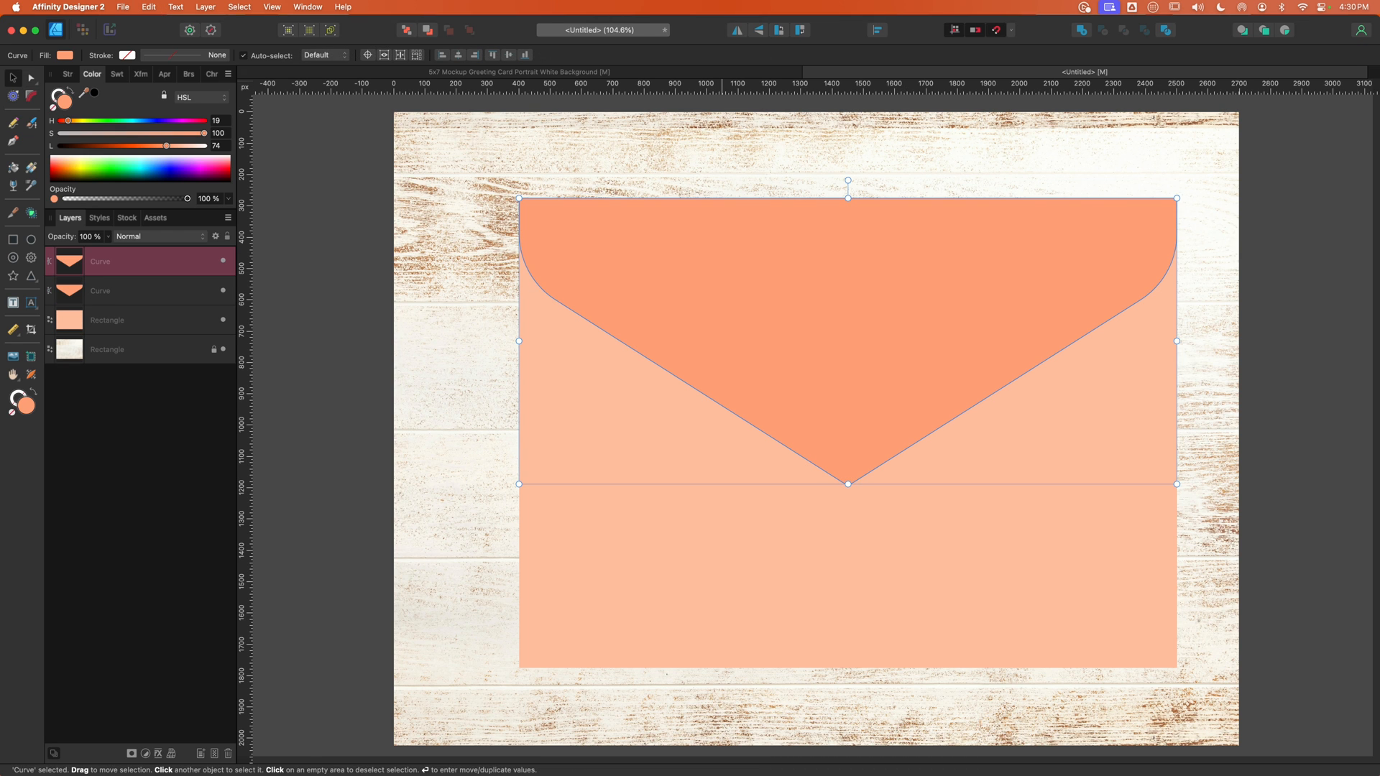
left_click_drag(167, 146, 158, 148)
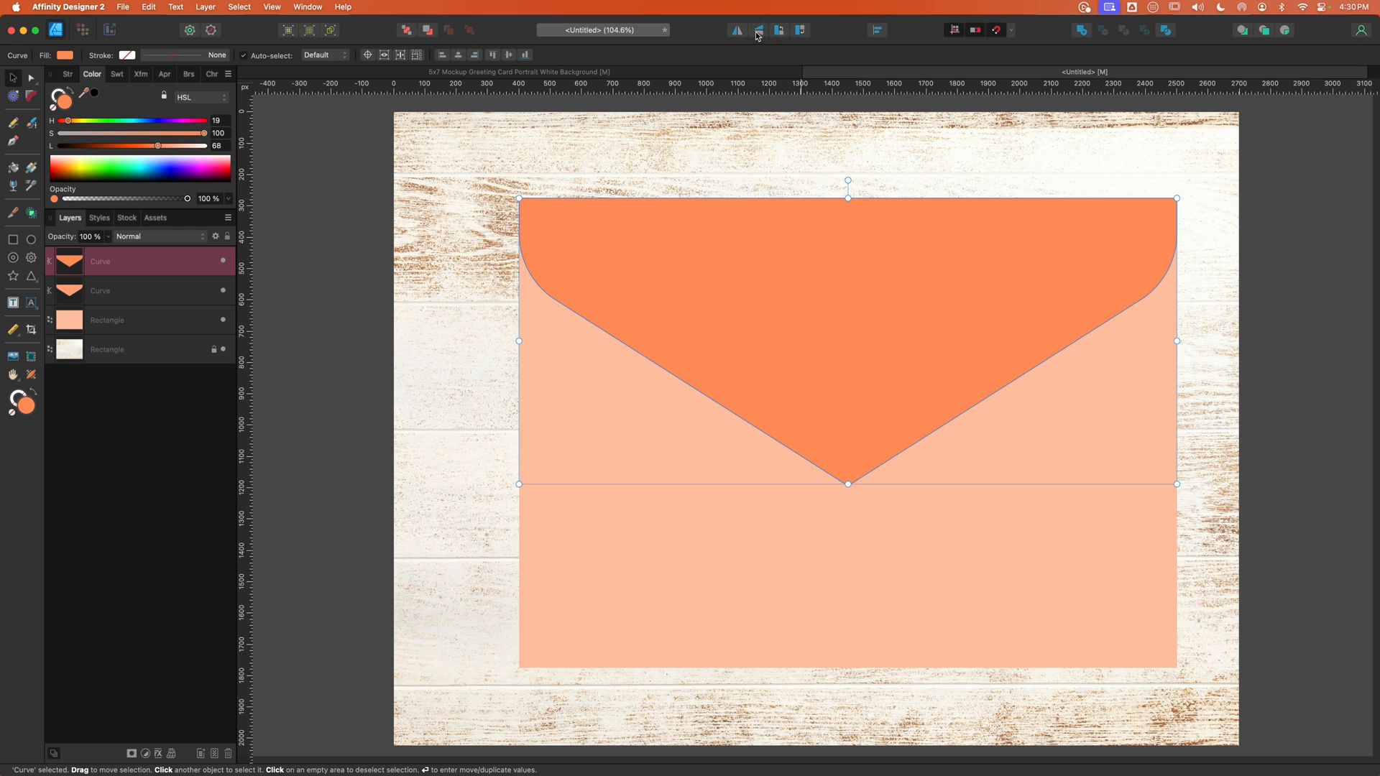
left_click(758, 31)
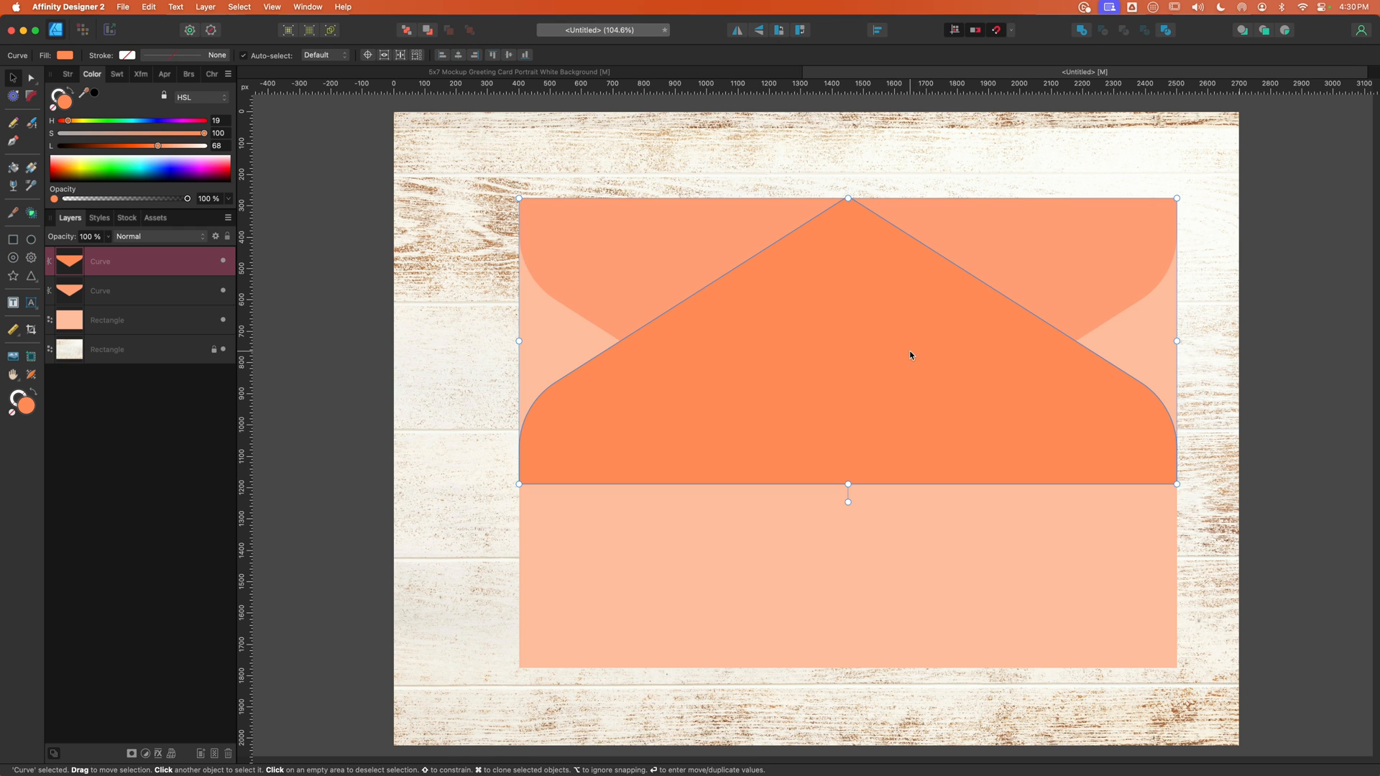
Align the flipped flap with the envelope body's lower edge and place it behind the upper flap
left_click(877, 30)
left_click(919, 132)
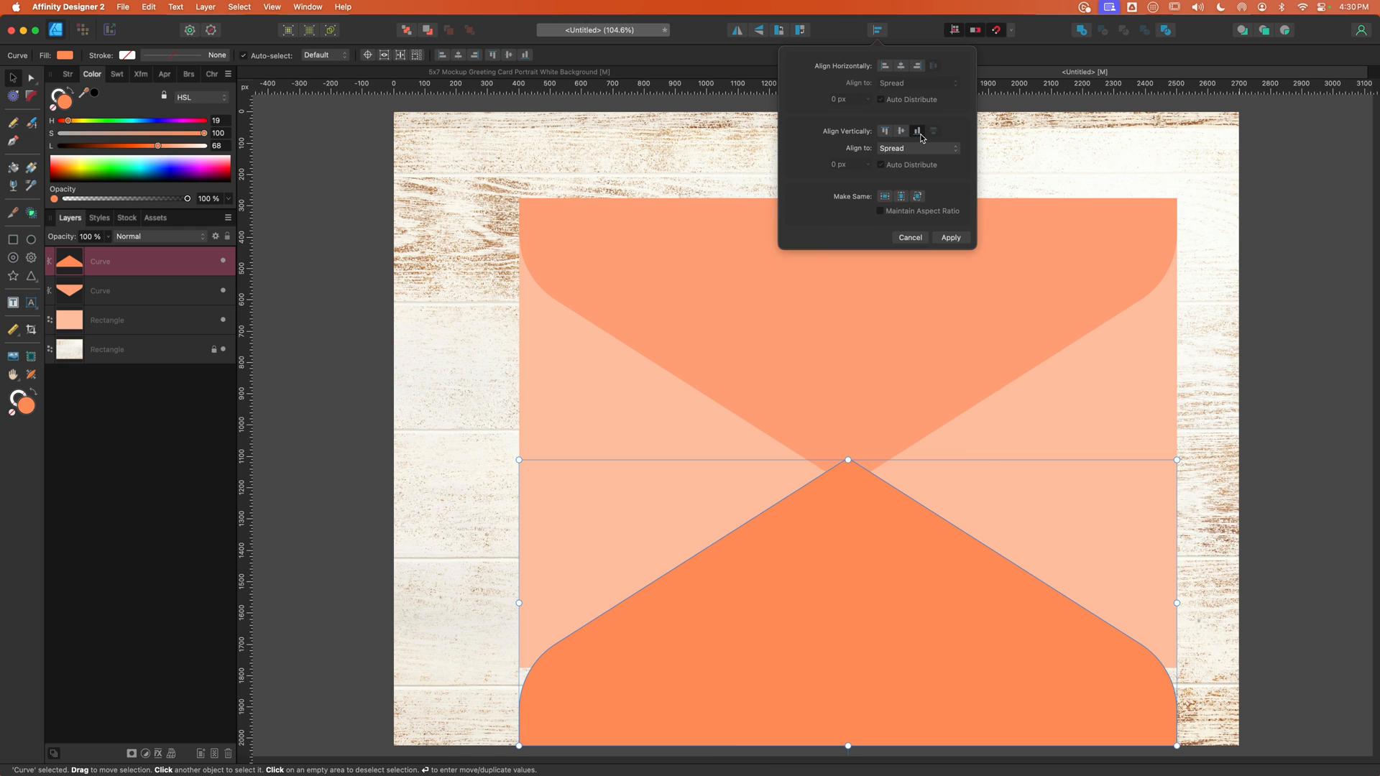
key("Escape")
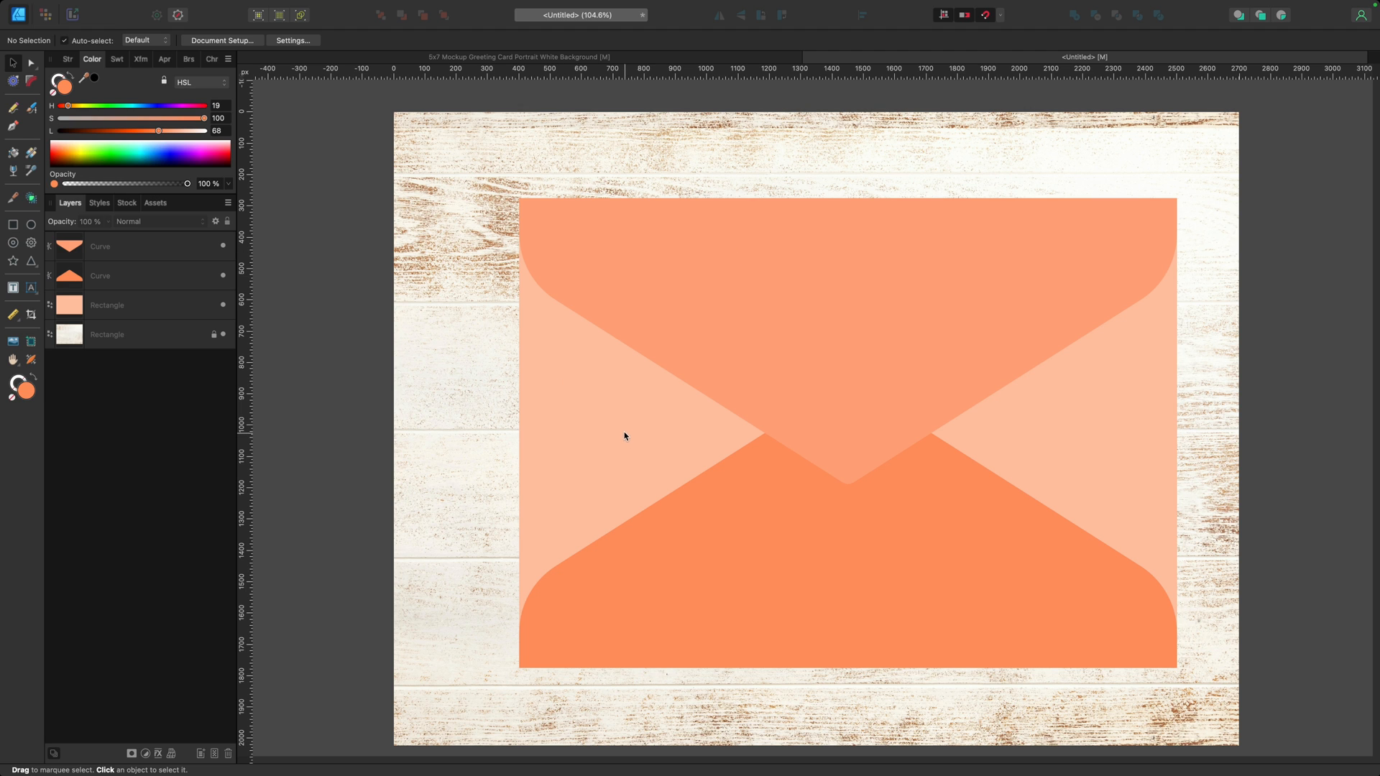
Select the upper flap for fill editing and search the Pexels stock photos for "kraft paper"
left_click(136, 257)
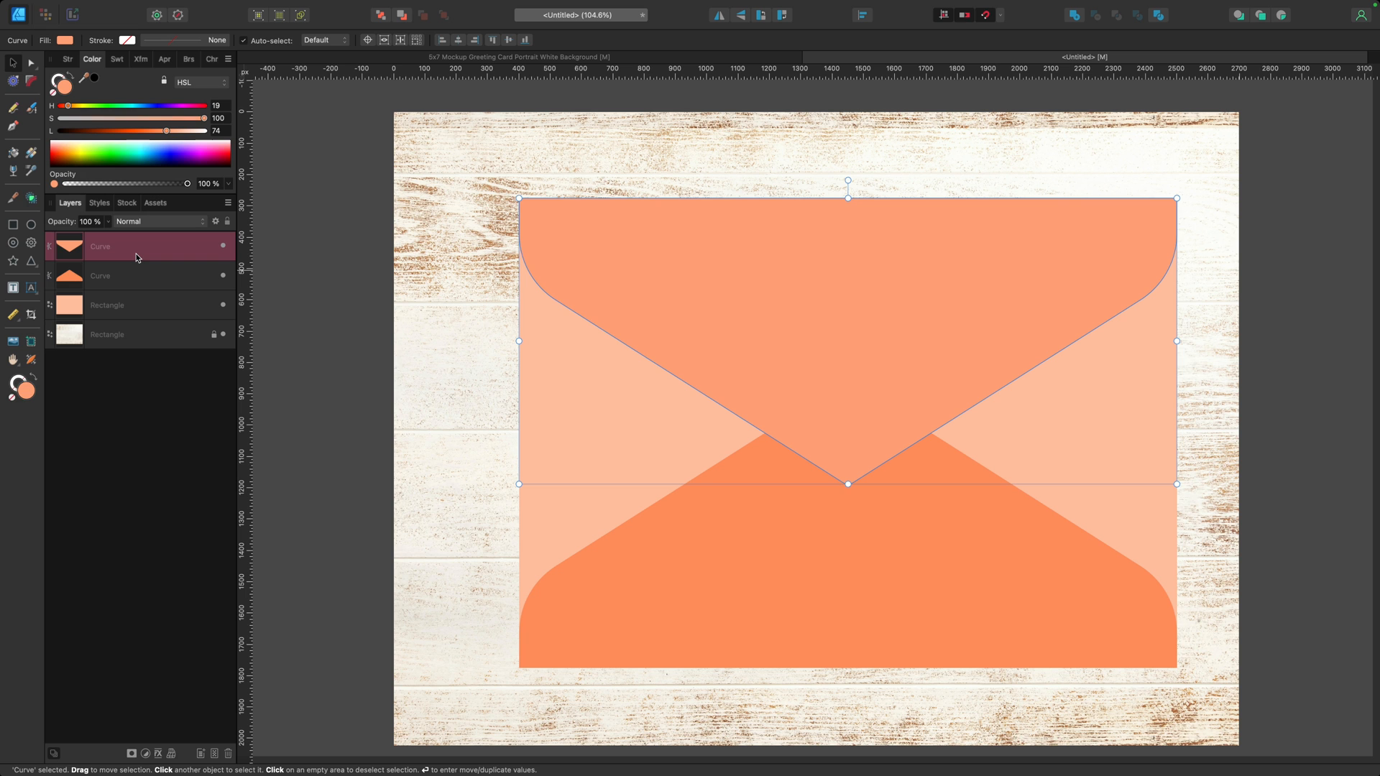
left_click(125, 202)
left_click(31, 152)
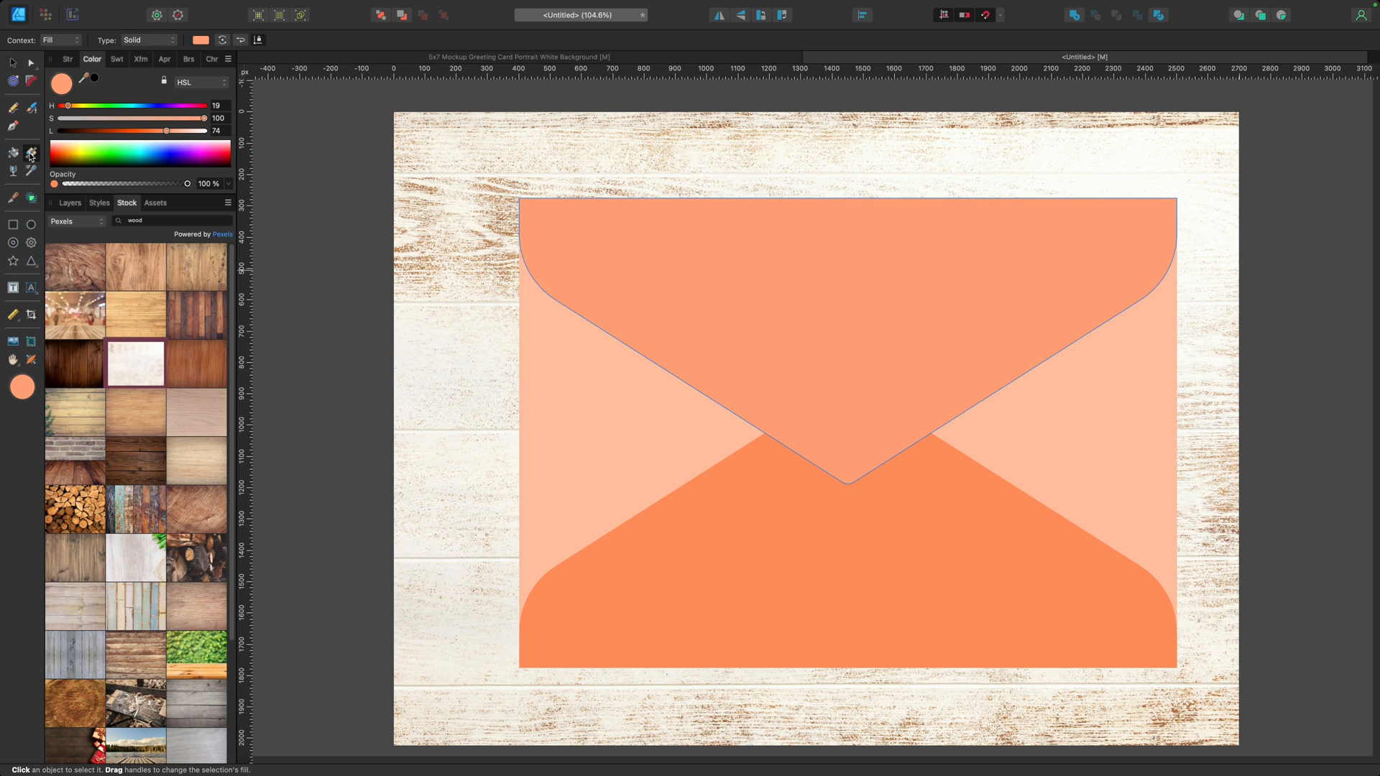
left_click(164, 221)
type("kar")
type("ft ap")
key("BackSpace")
key("BackSpace")
type("paper")
key("Return")
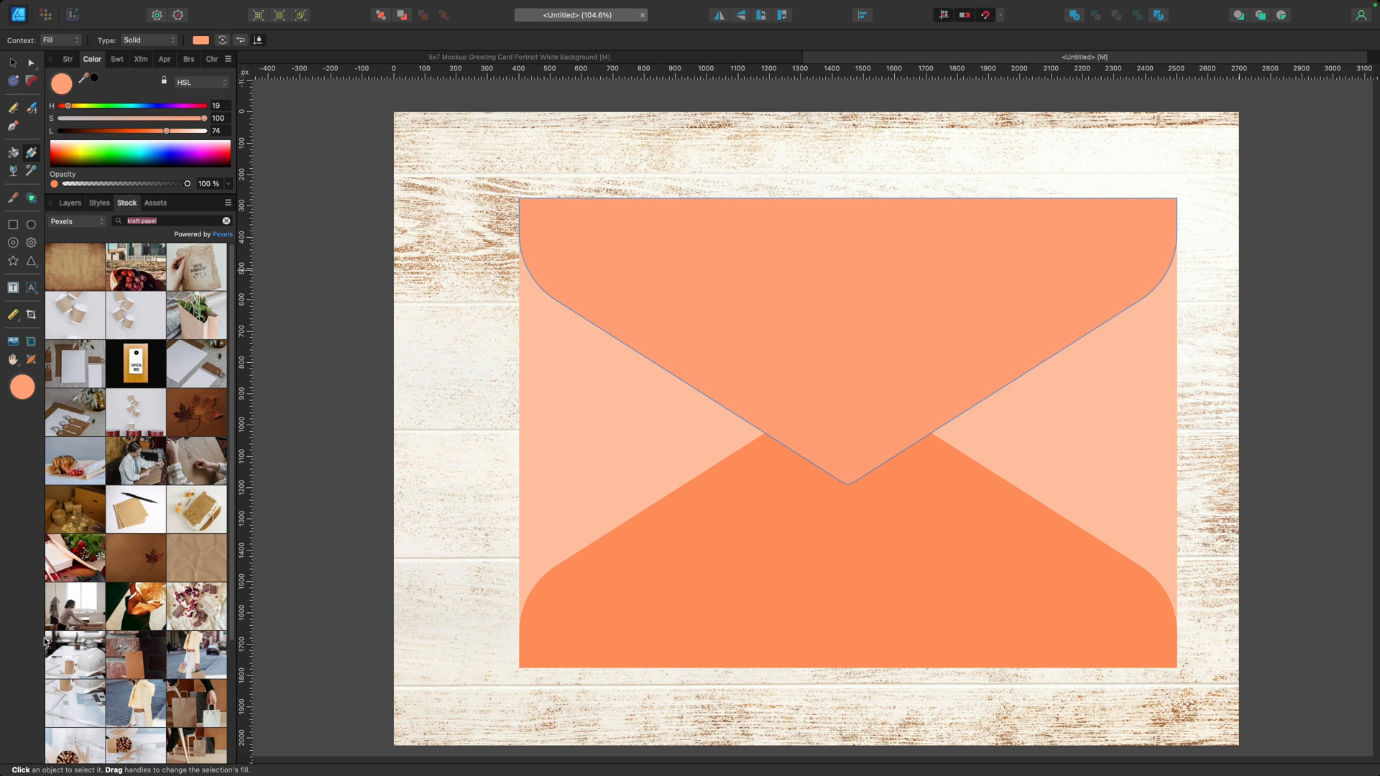
Fill the upper flap with the plain kraft paper photo and correct the texture's proportions with the fill aspect ratio maintained
scroll(161, 641, "down", 10)
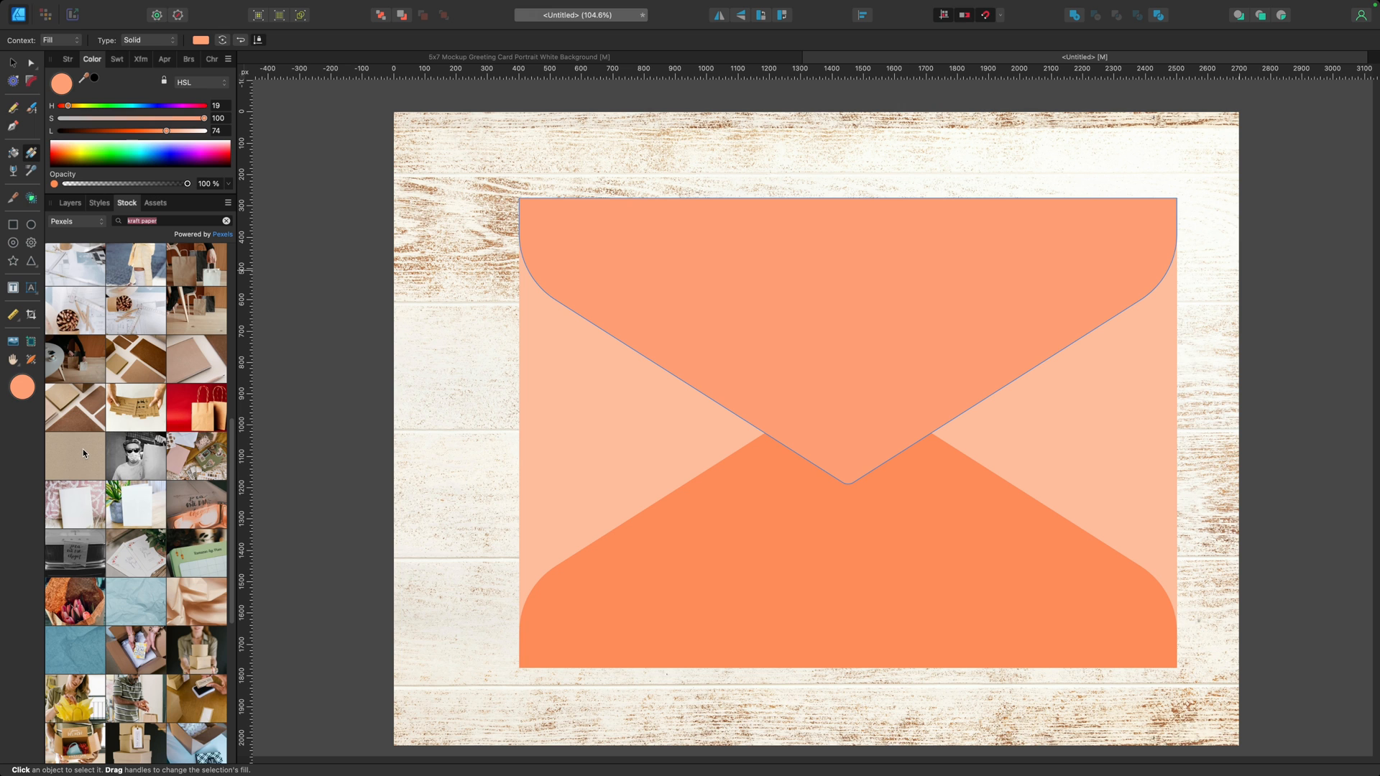
left_click(83, 454)
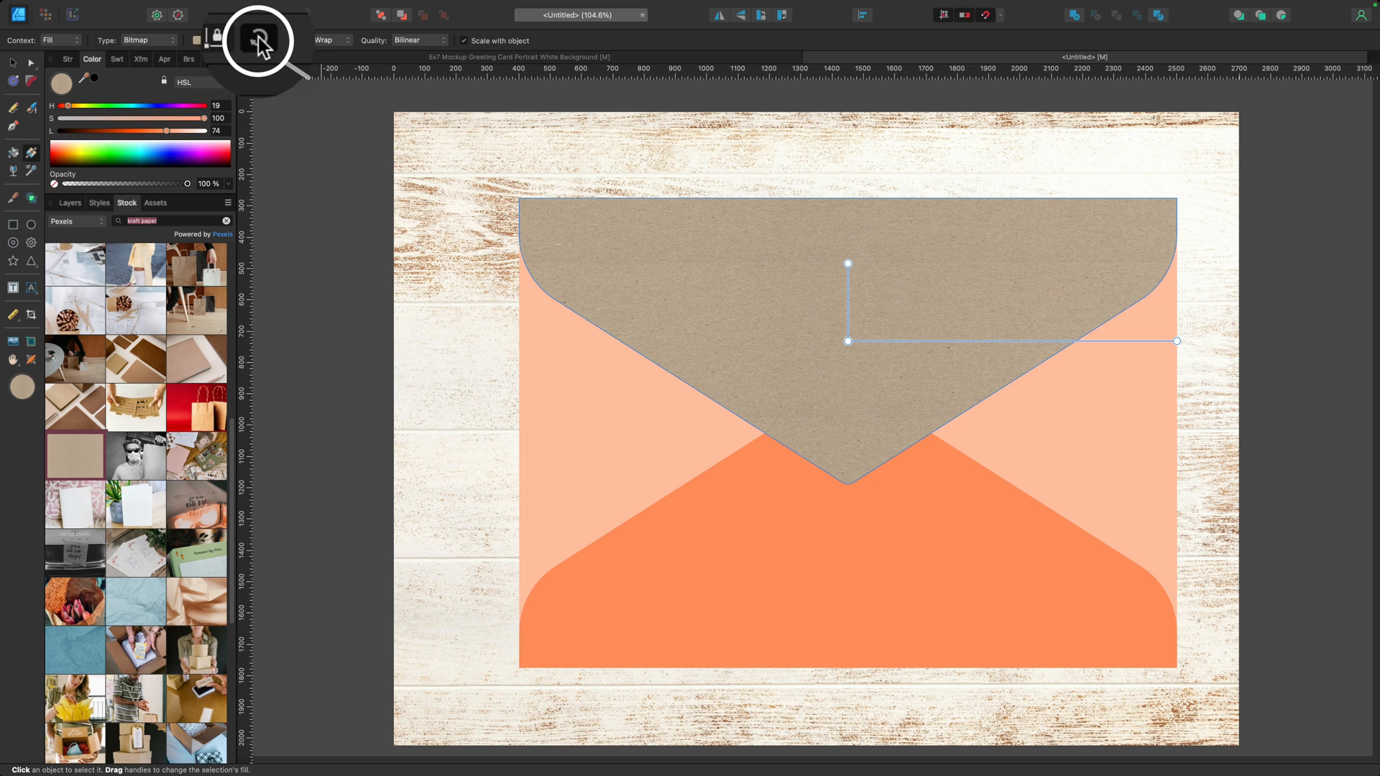
left_click(222, 41)
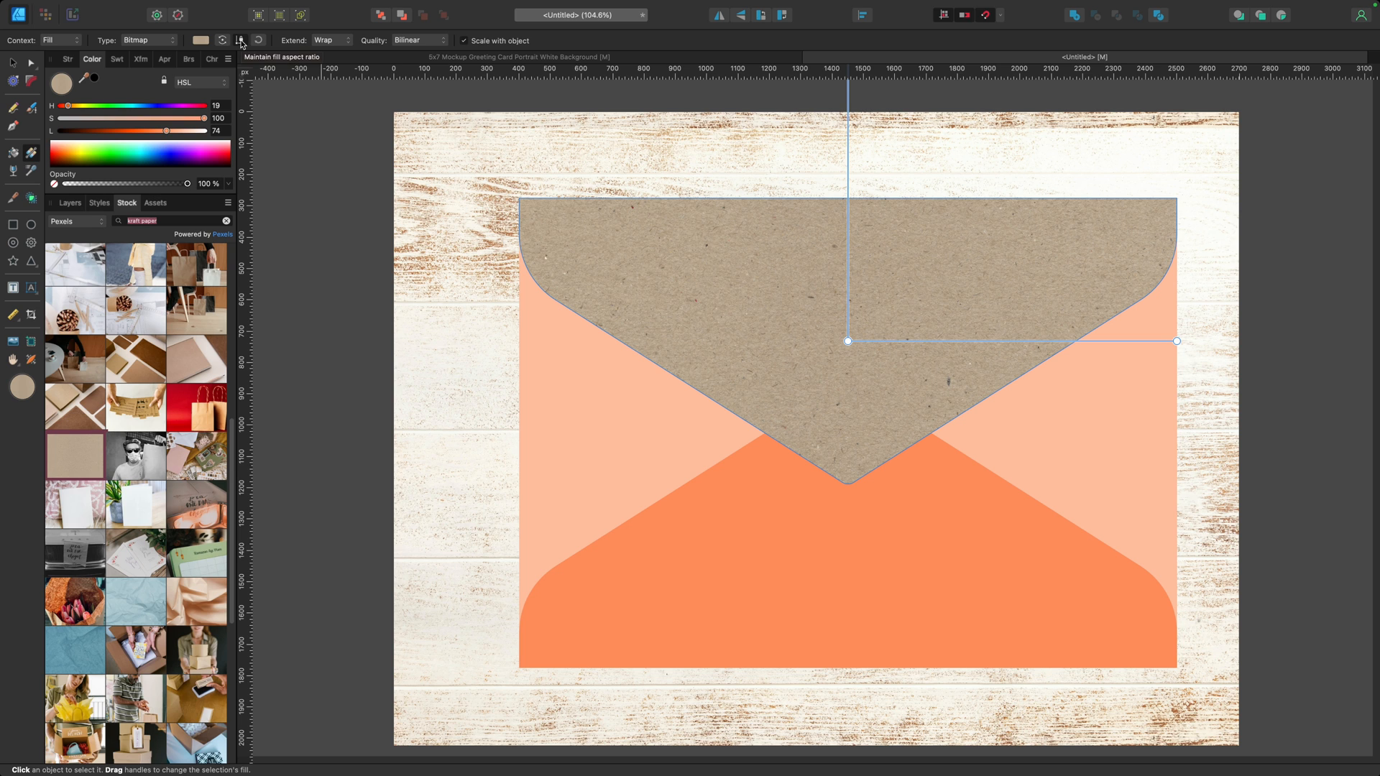
left_click(240, 41)
Add a Color Overlay effect to the upper flap, using an orange Color Burst swatch adjusted to lightness 56
left_click(69, 201)
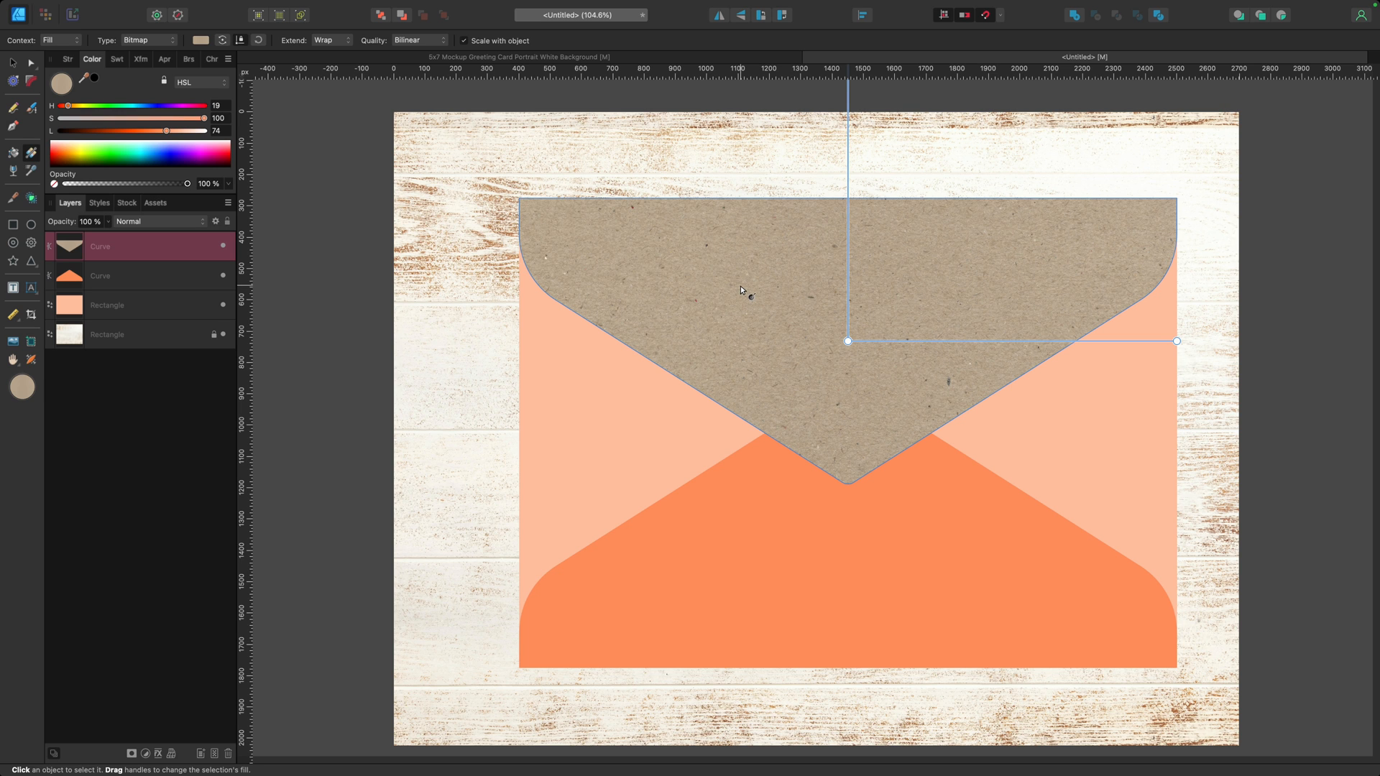
left_click(158, 756)
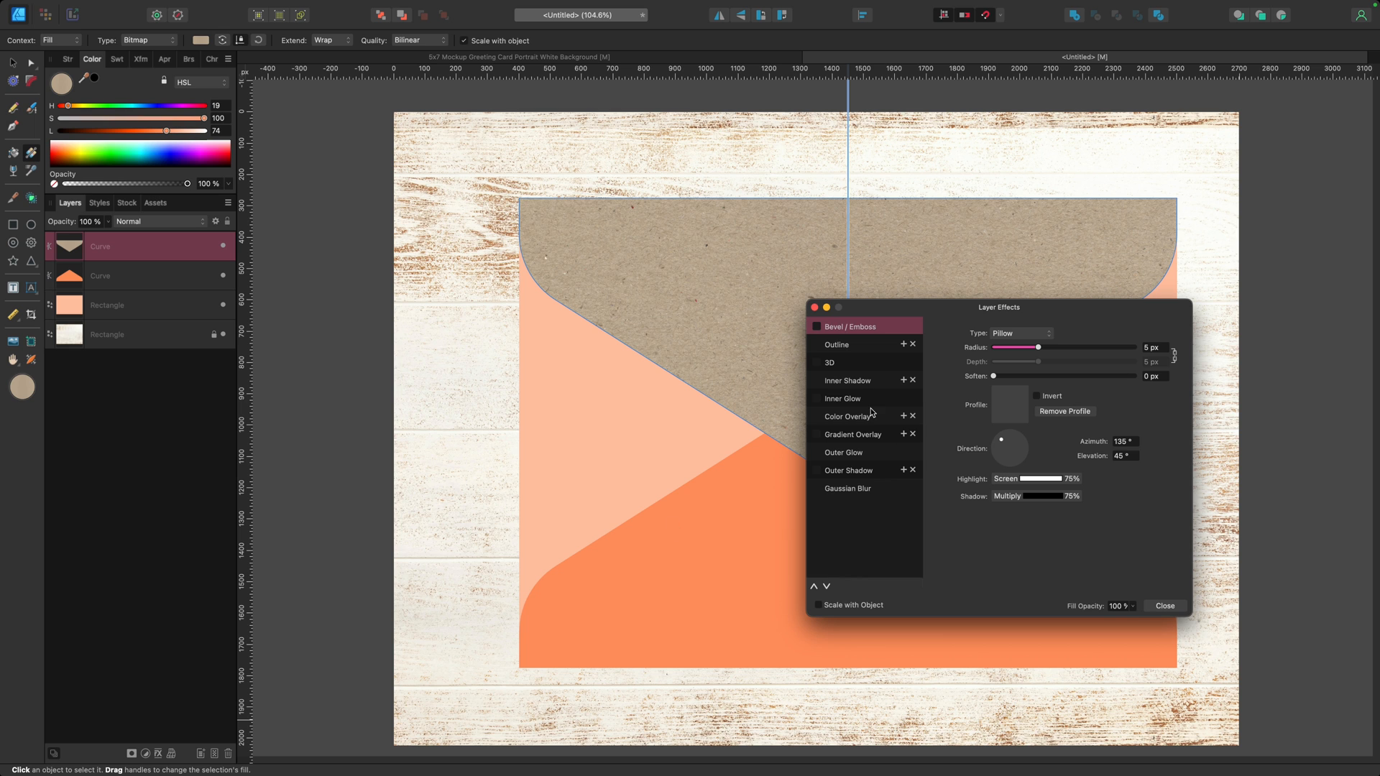
left_click(816, 417)
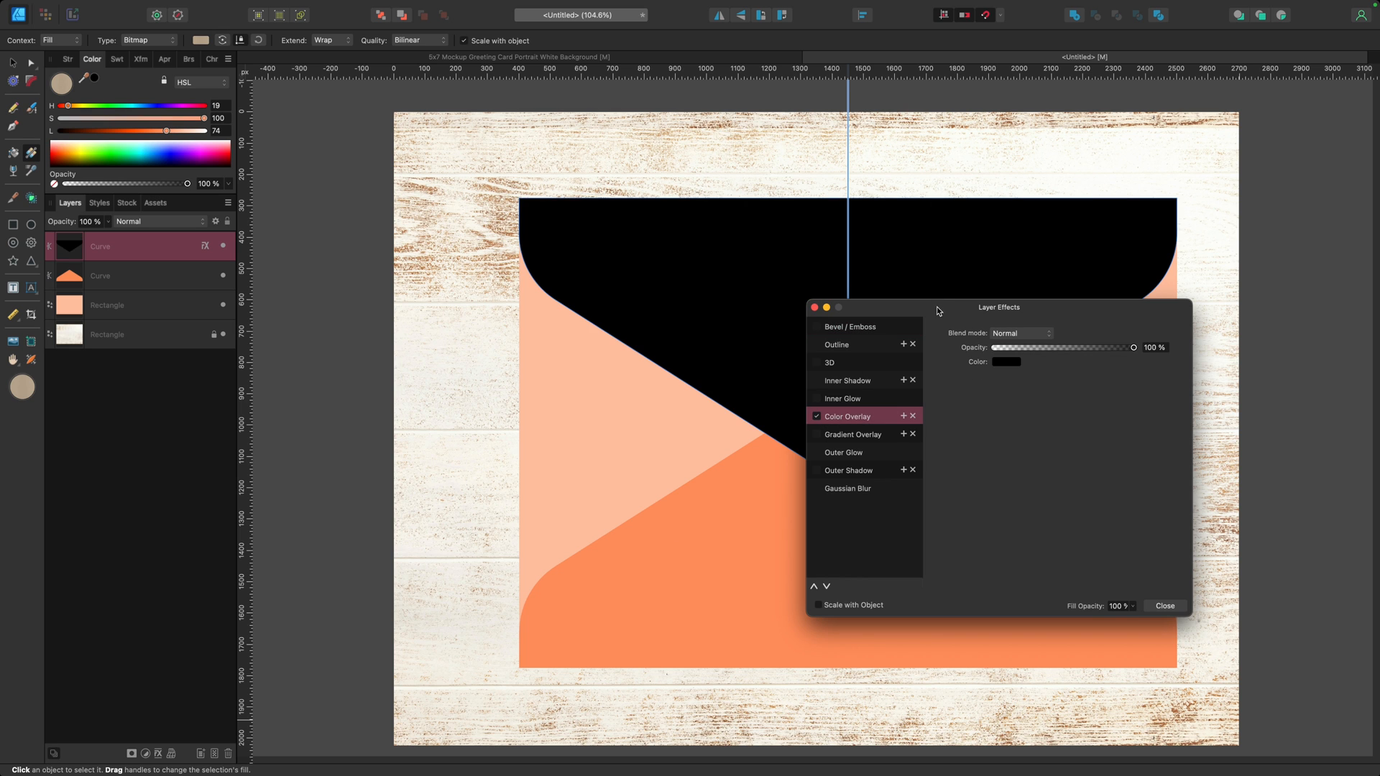
left_click_drag(937, 311, 242, 201)
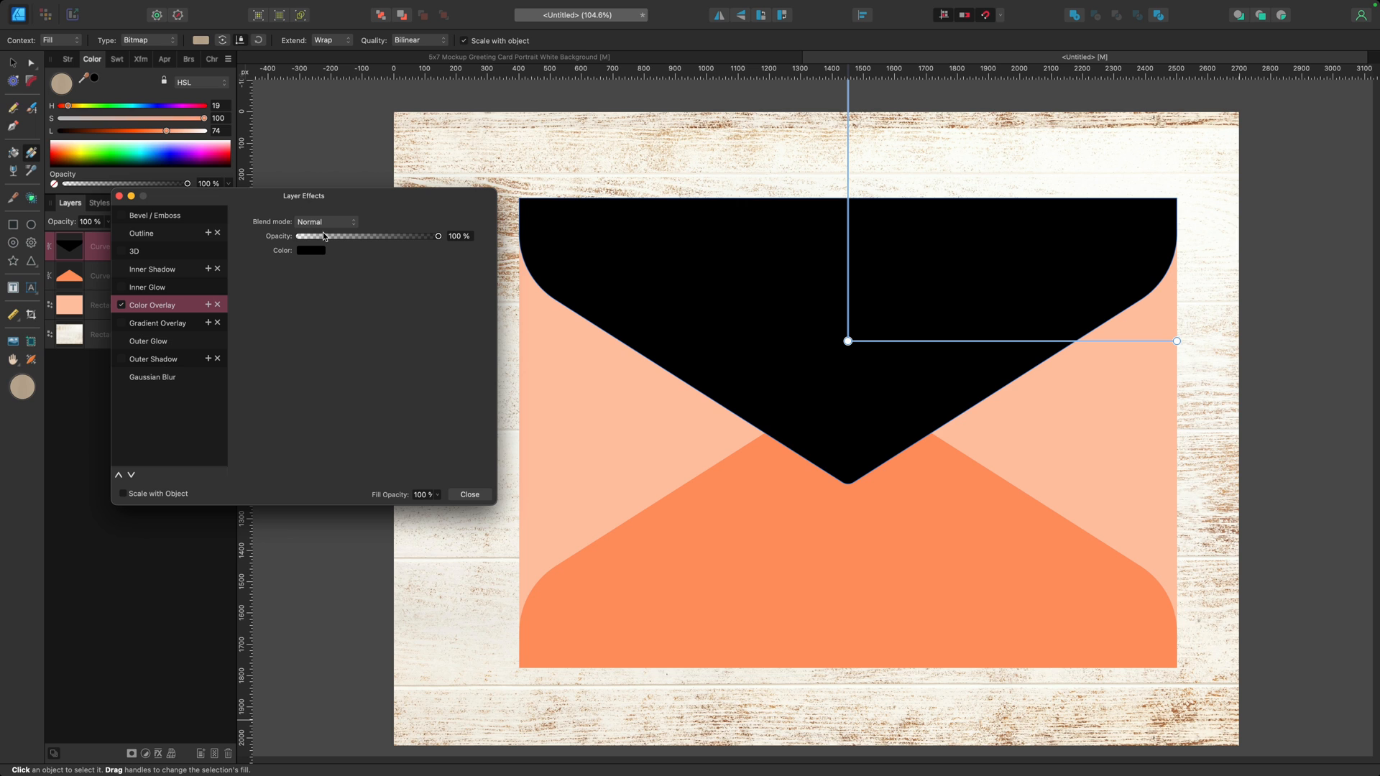
left_click(311, 251)
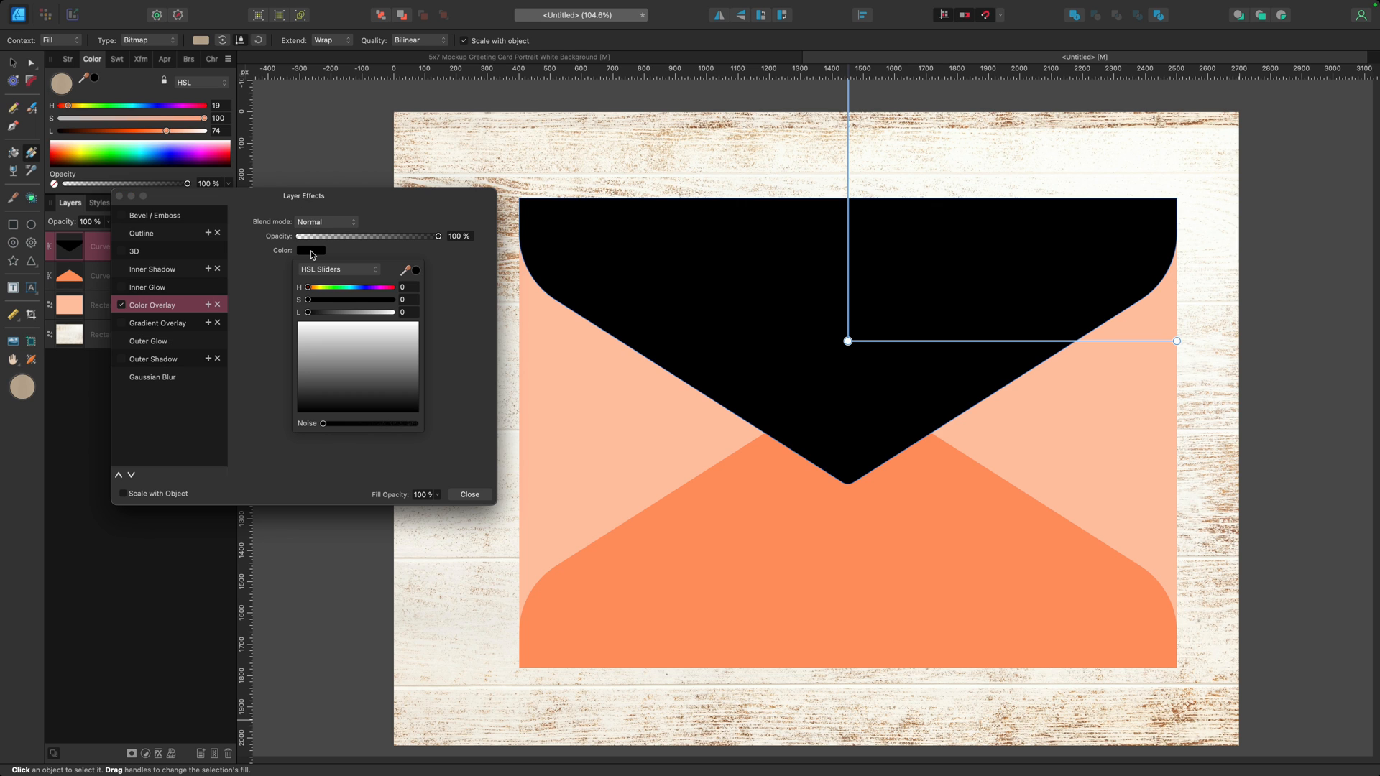
left_click(336, 271)
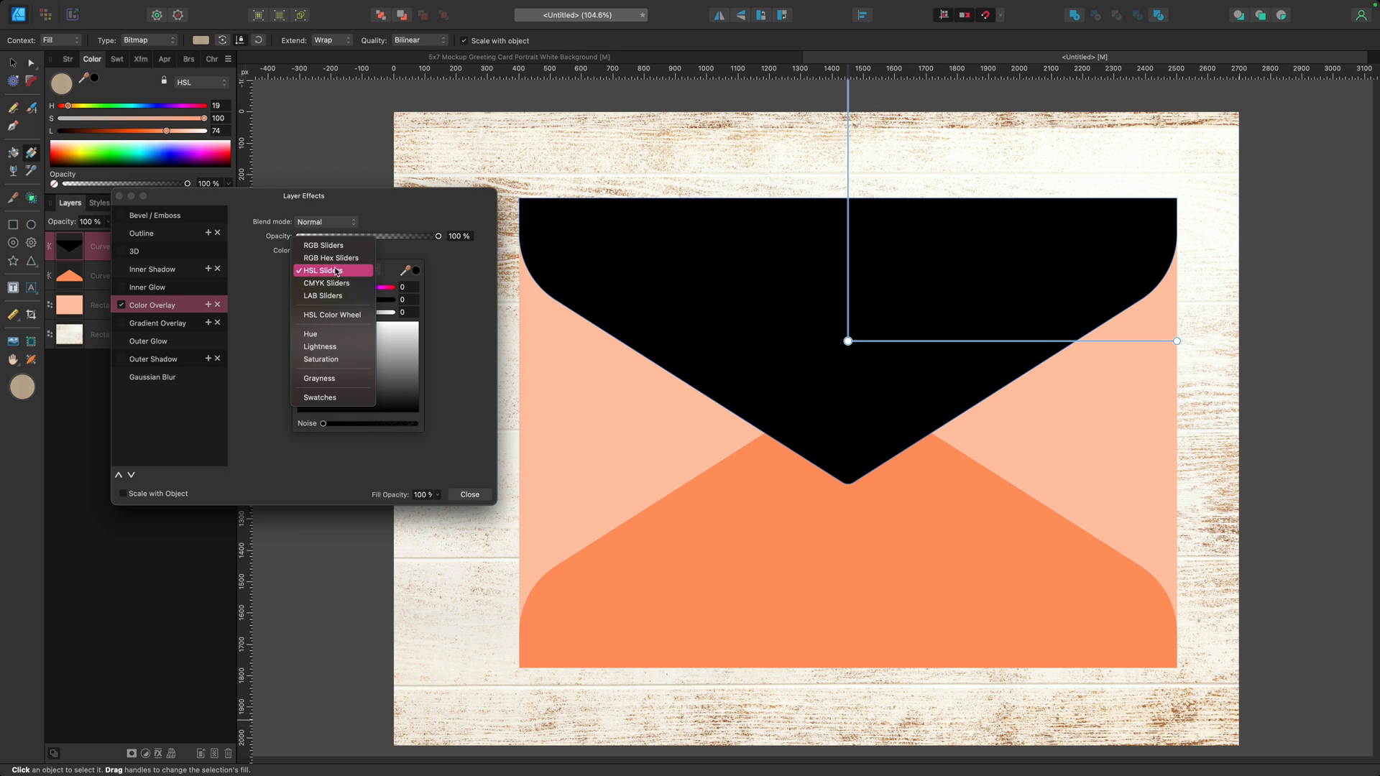
left_click(319, 399)
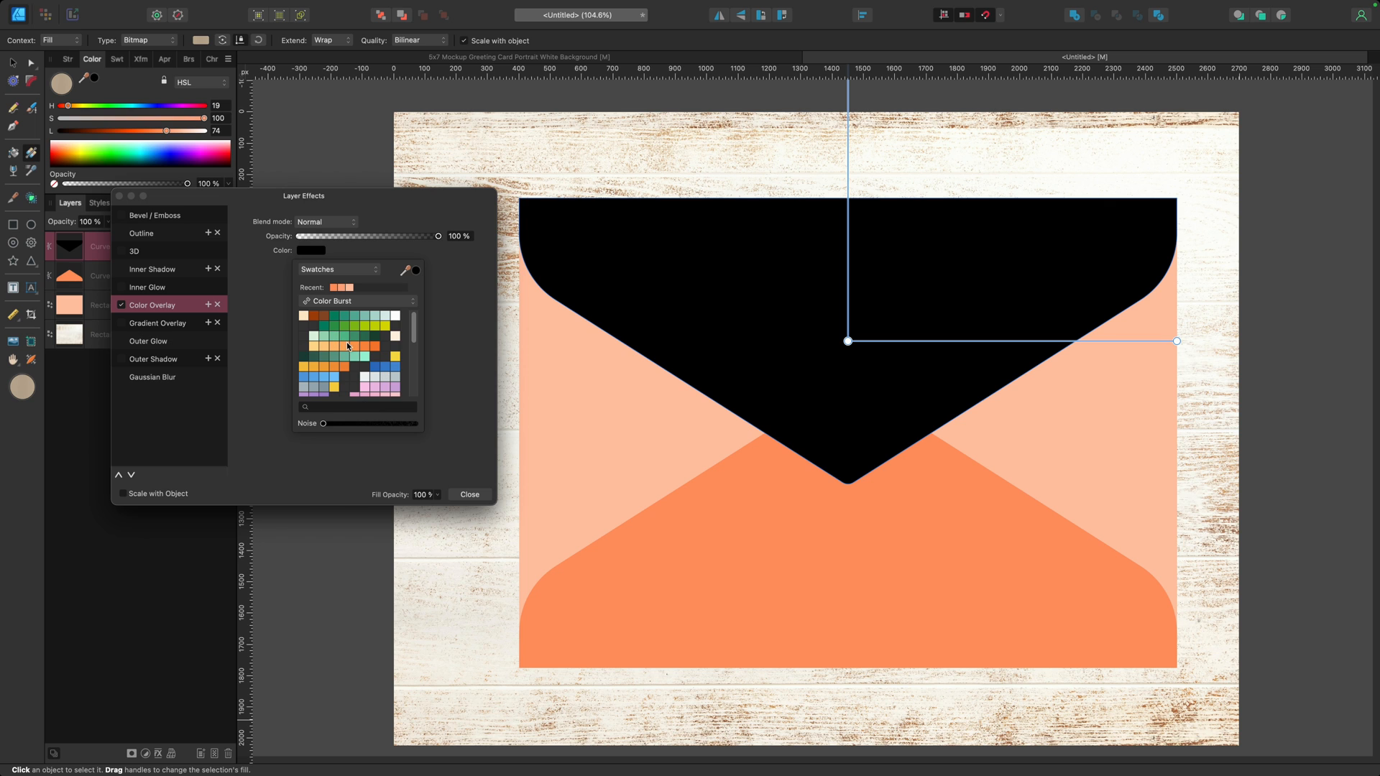
left_click(366, 349)
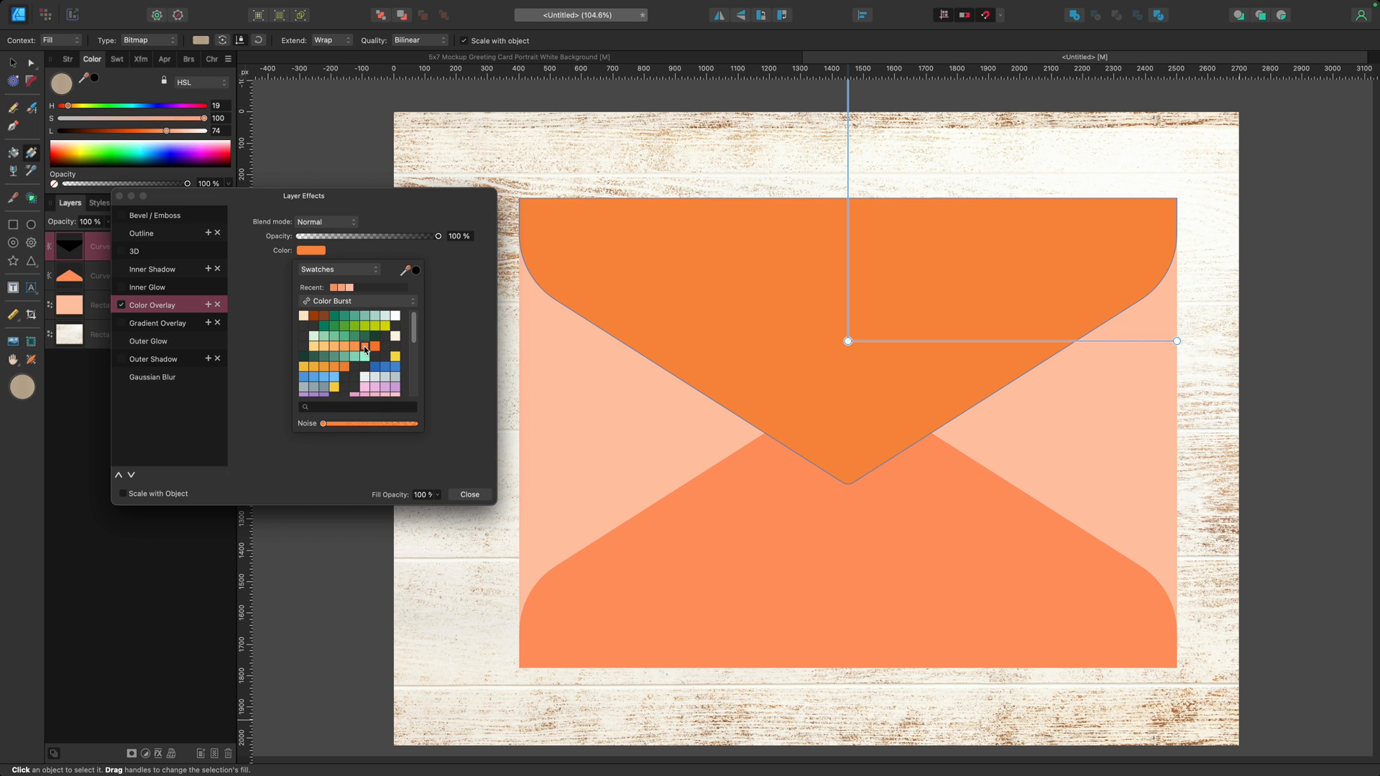
left_click(327, 273)
left_click(326, 144)
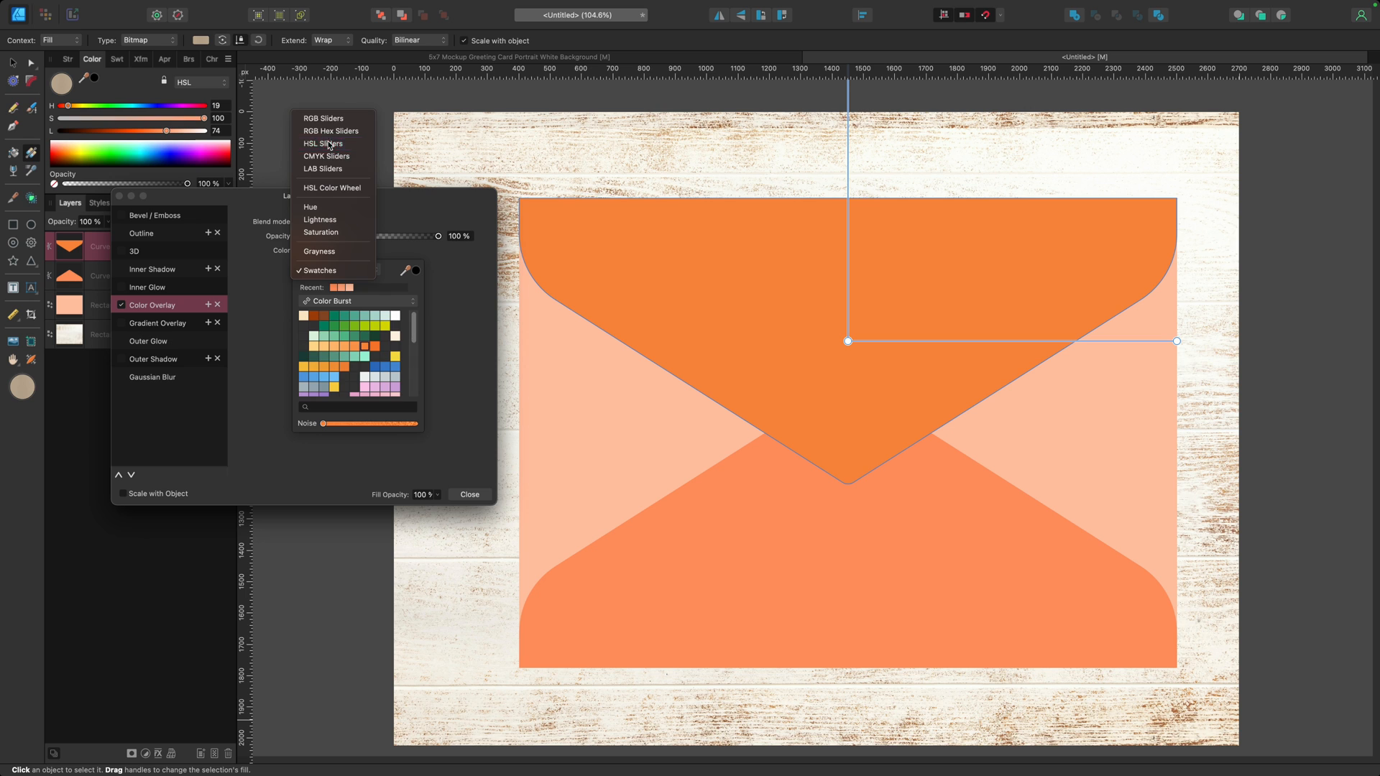
left_click_drag(359, 313, 356, 315)
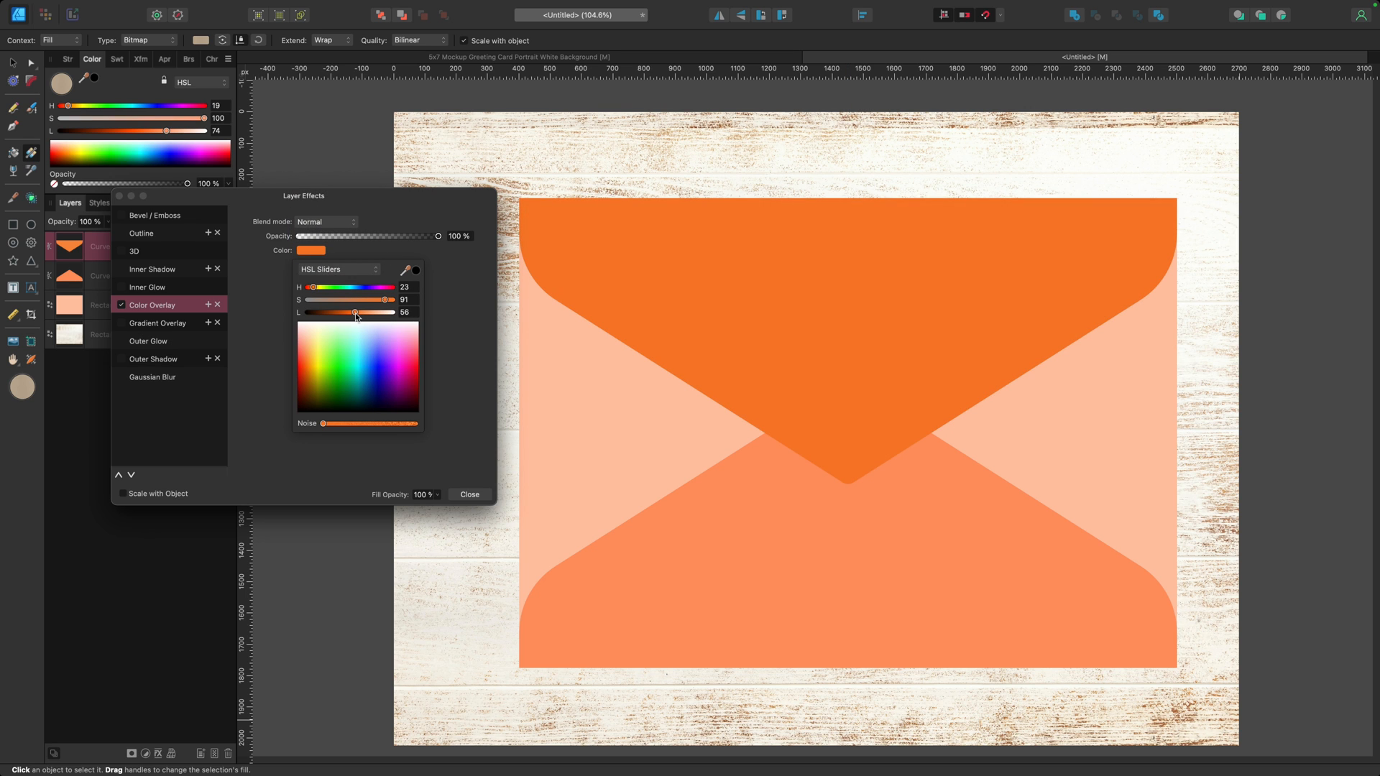
Set the flap's color overlay blend mode to Soft Light, close the layer effects, and deselect the flap
left_click(329, 223)
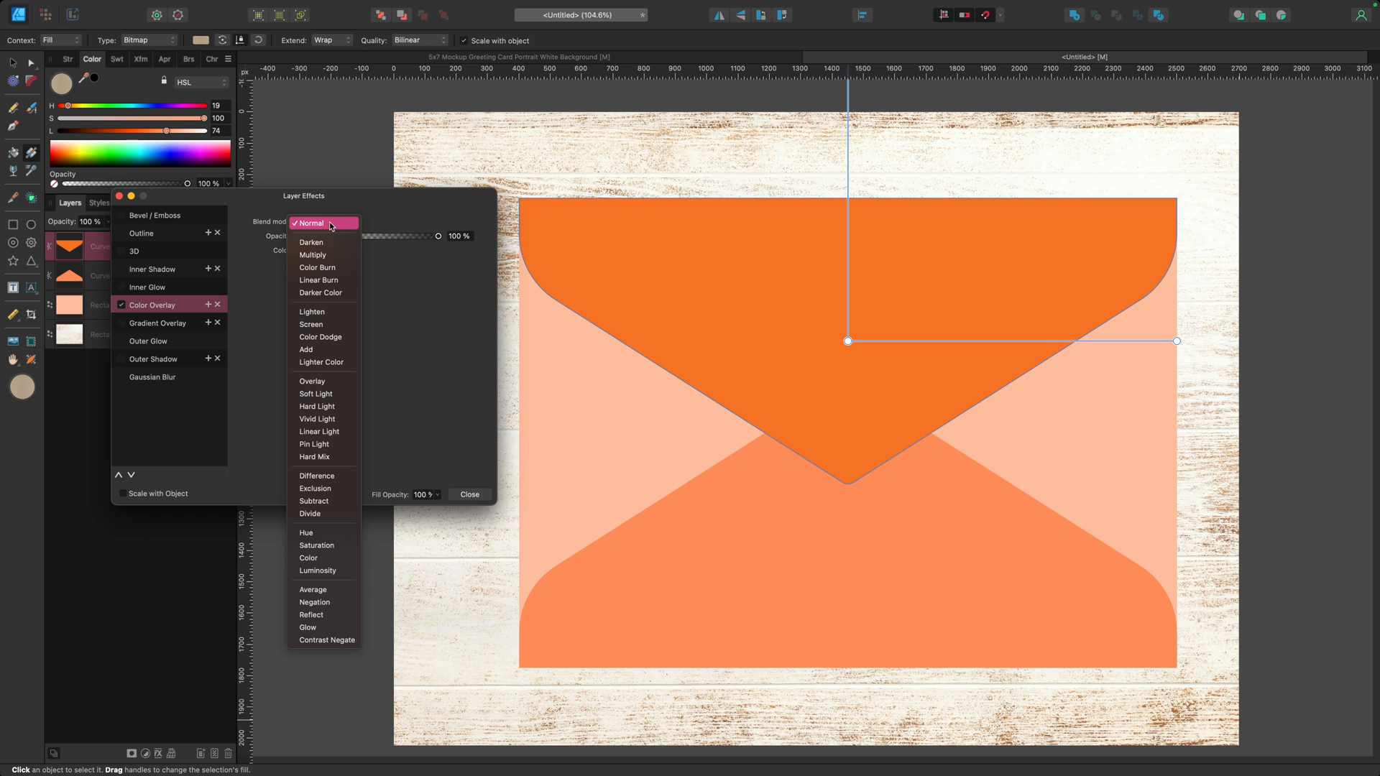
left_click(314, 394)
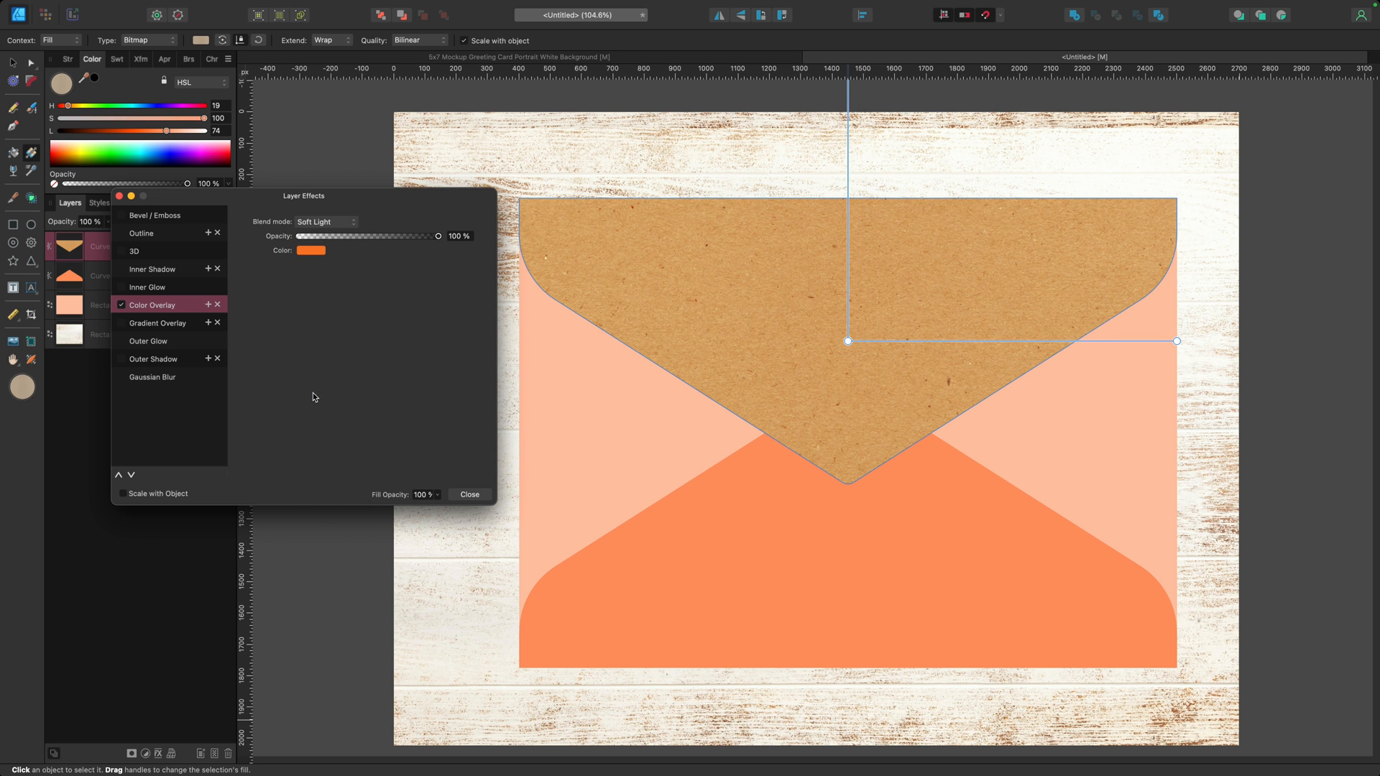
left_click(464, 494)
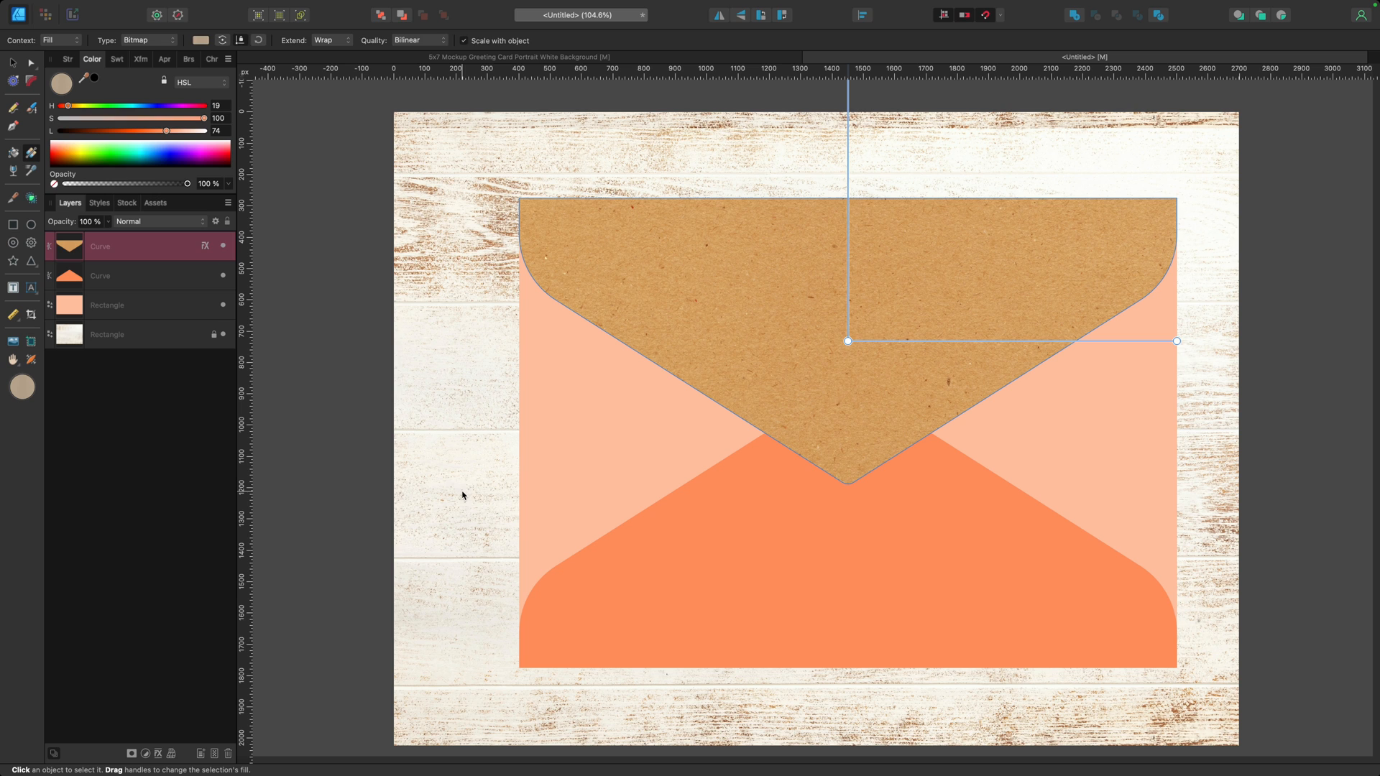
left_click(443, 431)
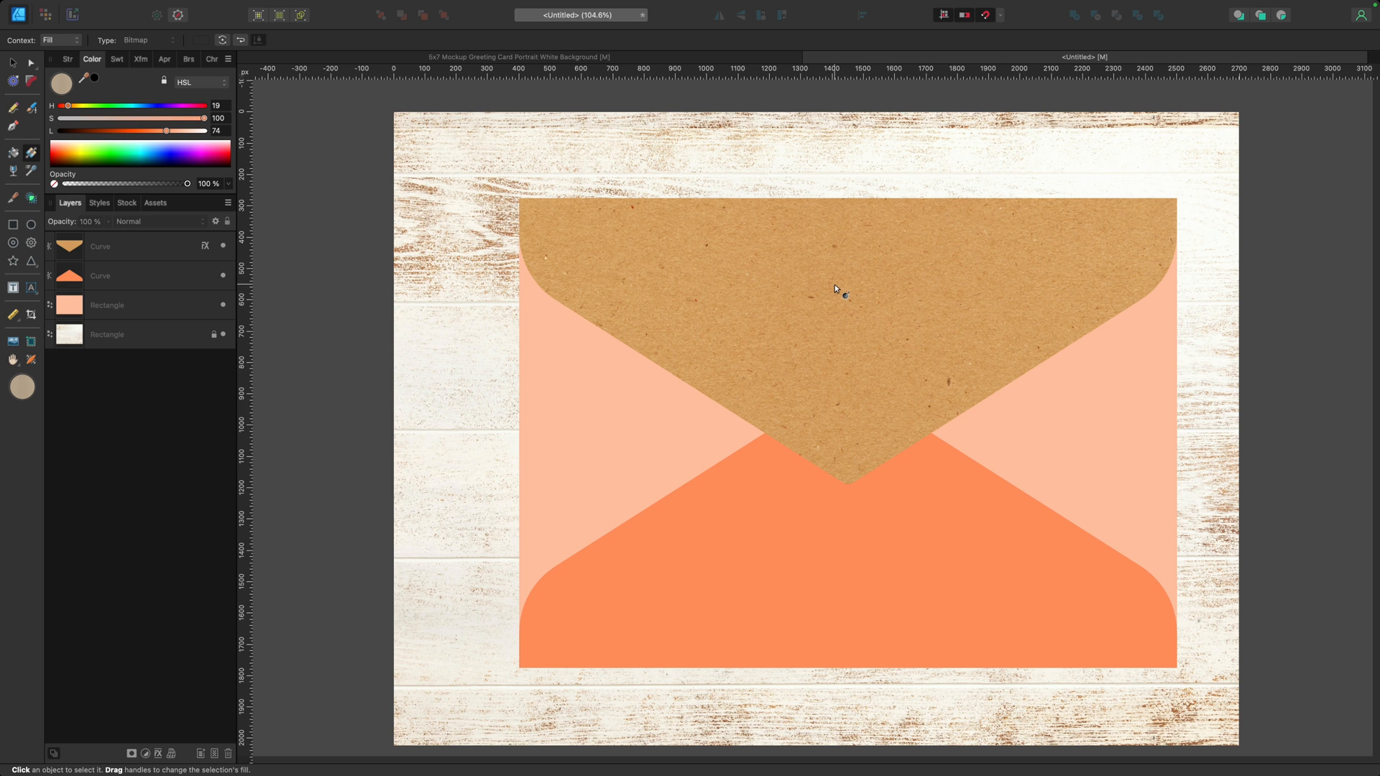
Copy only the fill and layer effects from the kraft upper flap onto the lower flap with the Style Picker
left_click(137, 277)
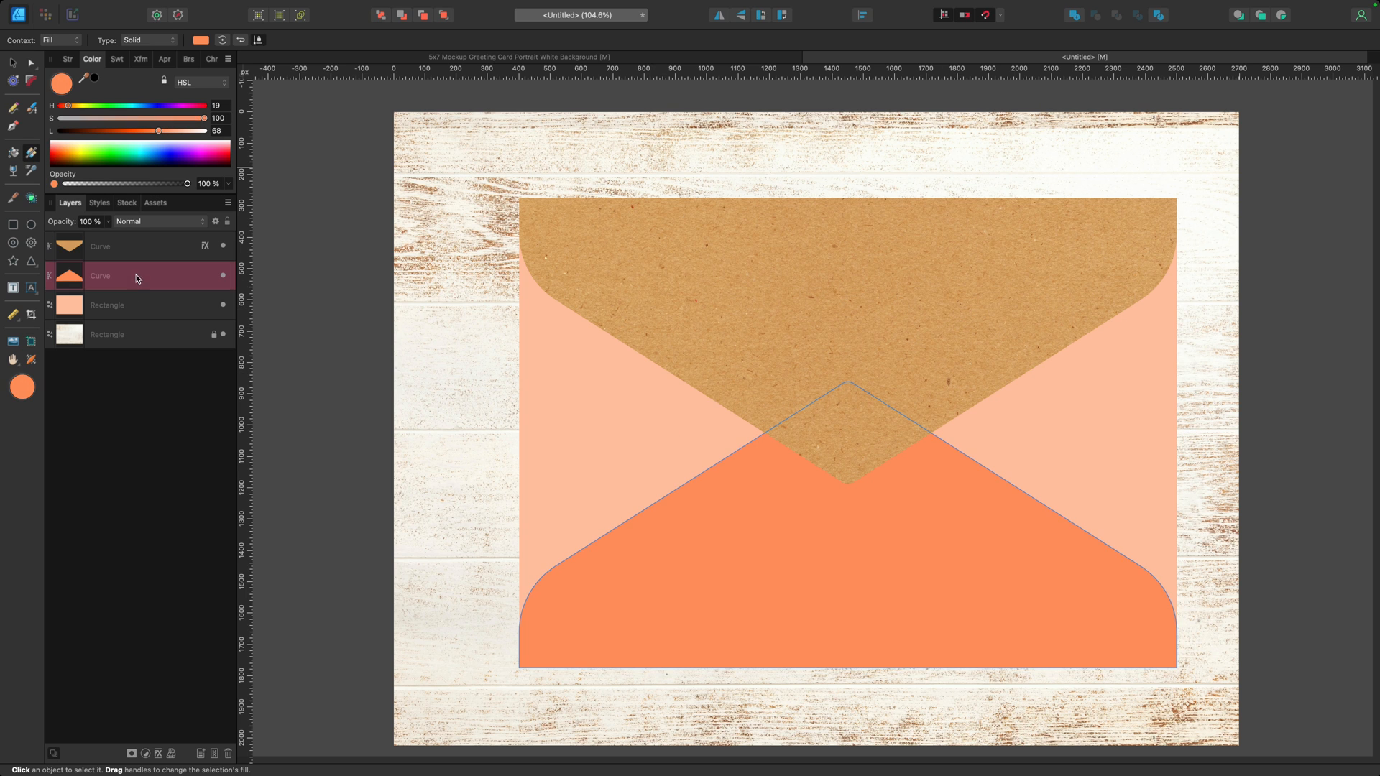
left_click(24, 171)
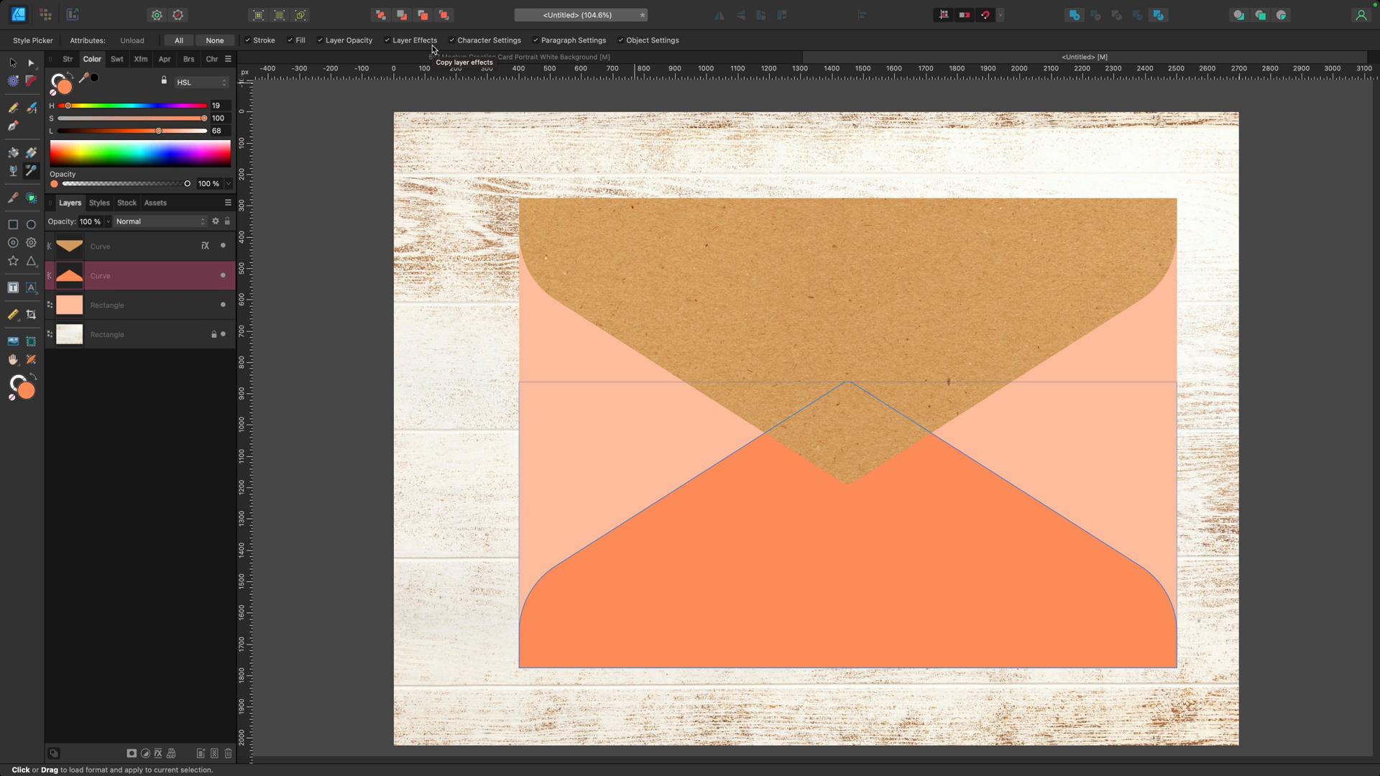
left_click(214, 41)
left_click(290, 41)
left_click(389, 41)
left_click(639, 219)
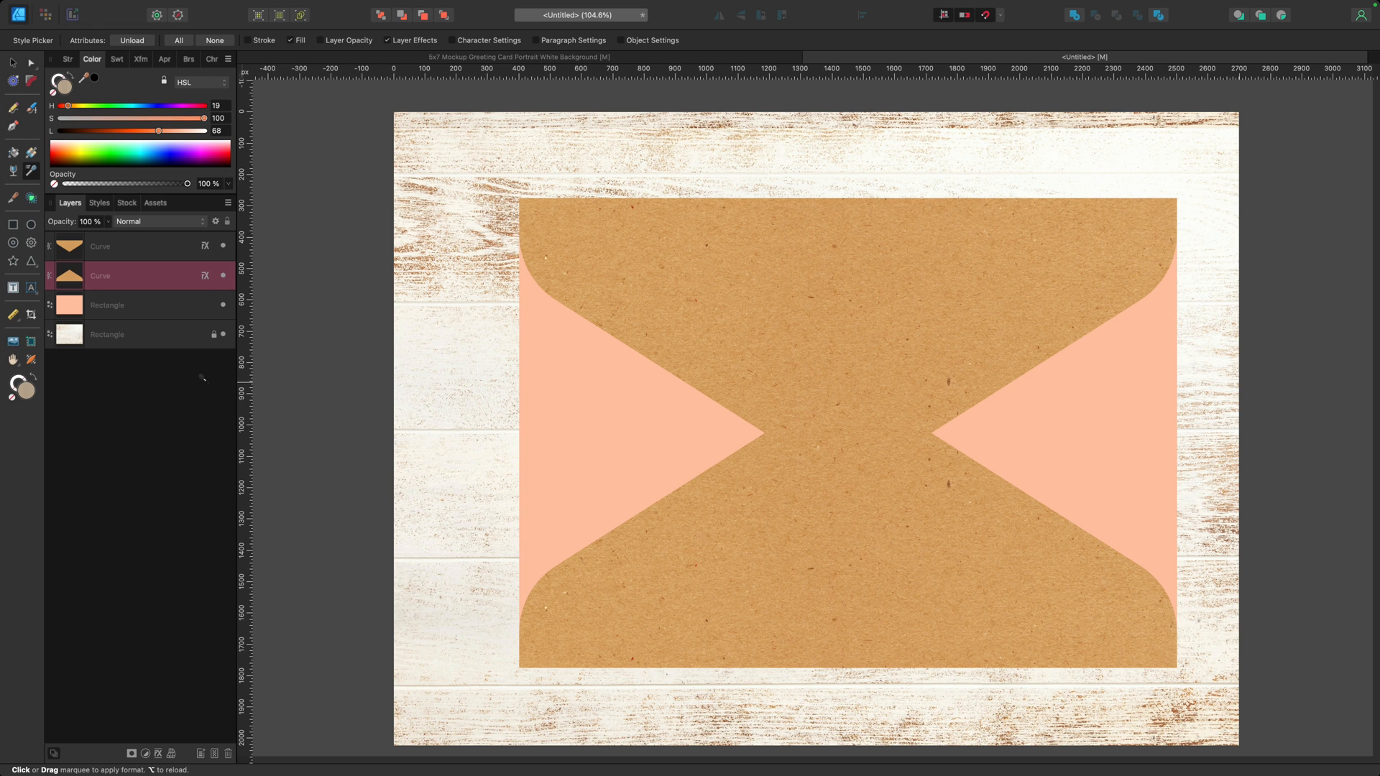
Reload the Style Picker and apply the kraft fill and layer effects to the envelope's back rectangle
left_click(152, 311)
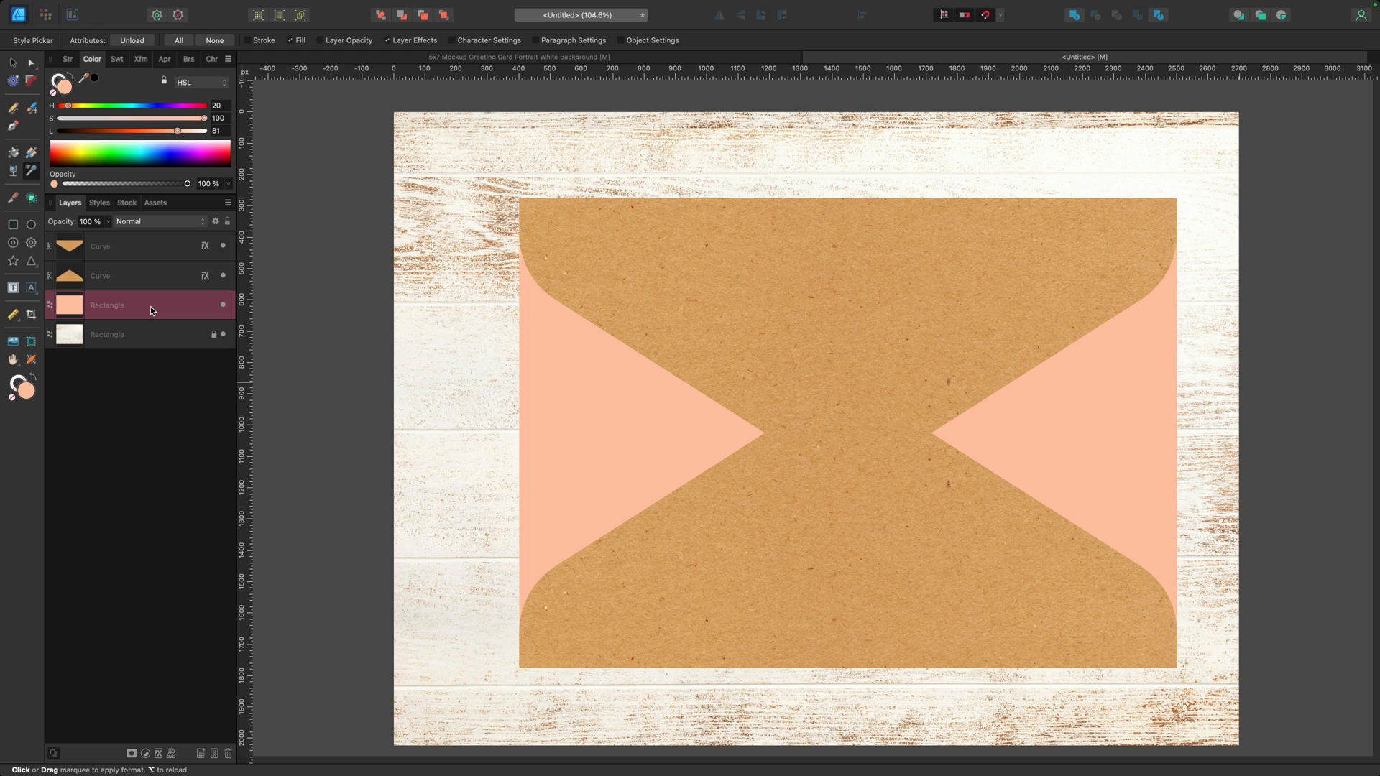
left_click(137, 41)
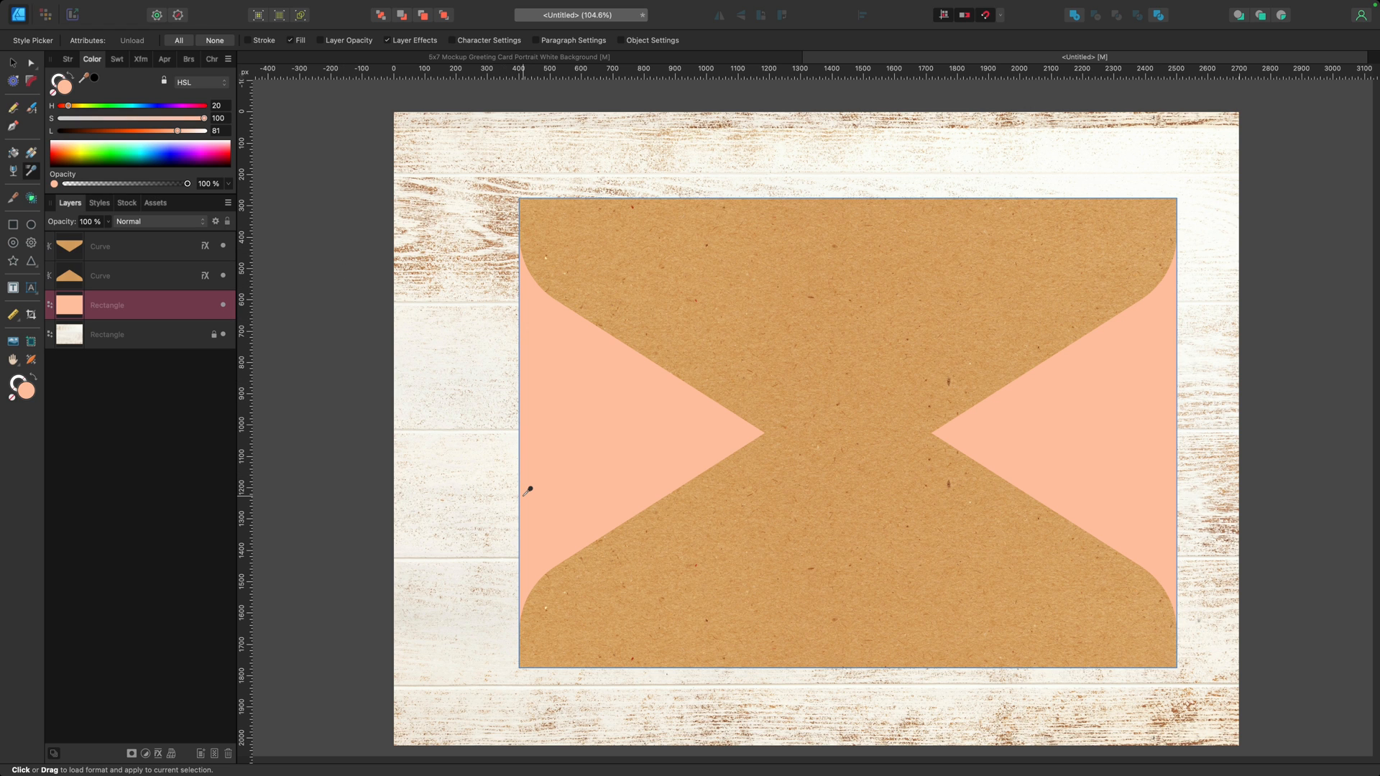
left_click(802, 286)
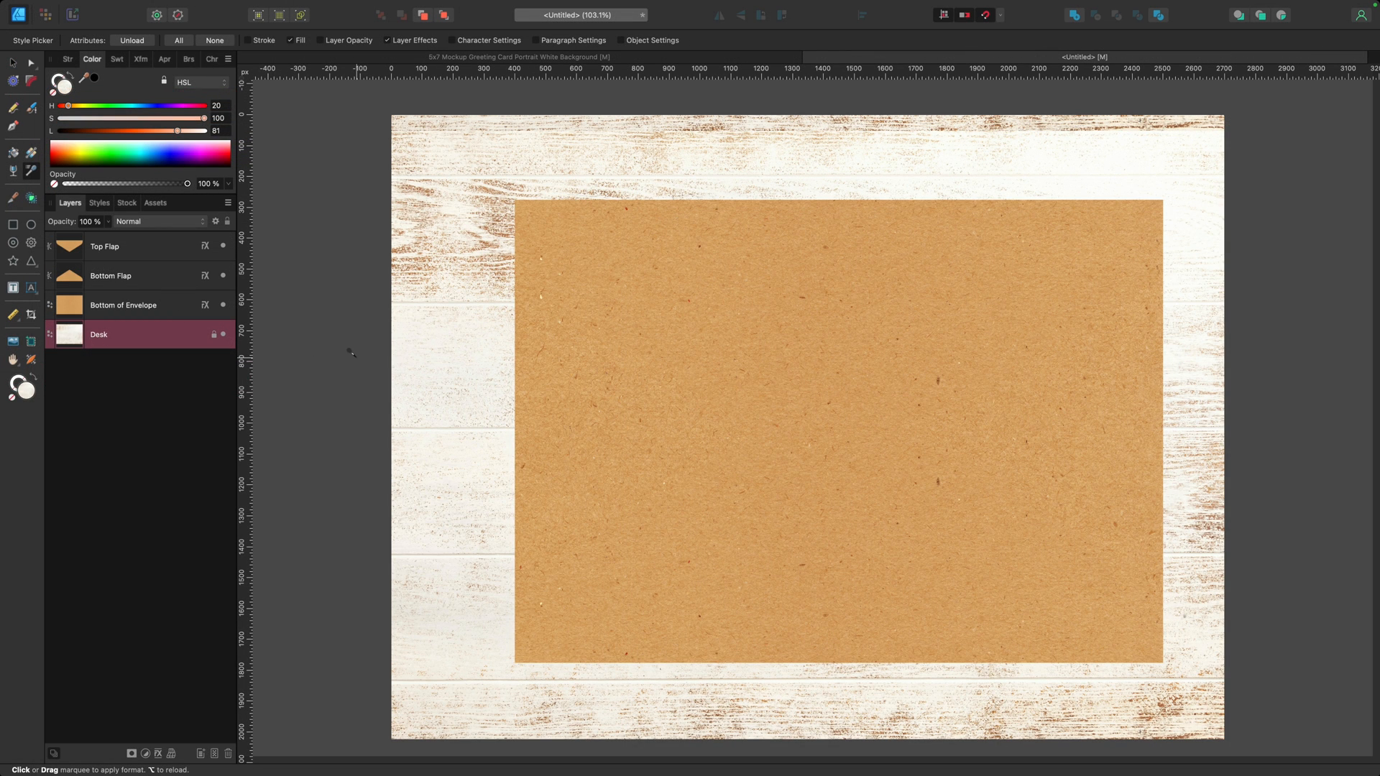
Select the Top Flap, Bottom Flap and Bottom of Envelope layers together and rotate them to -105°
left_click(147, 245)
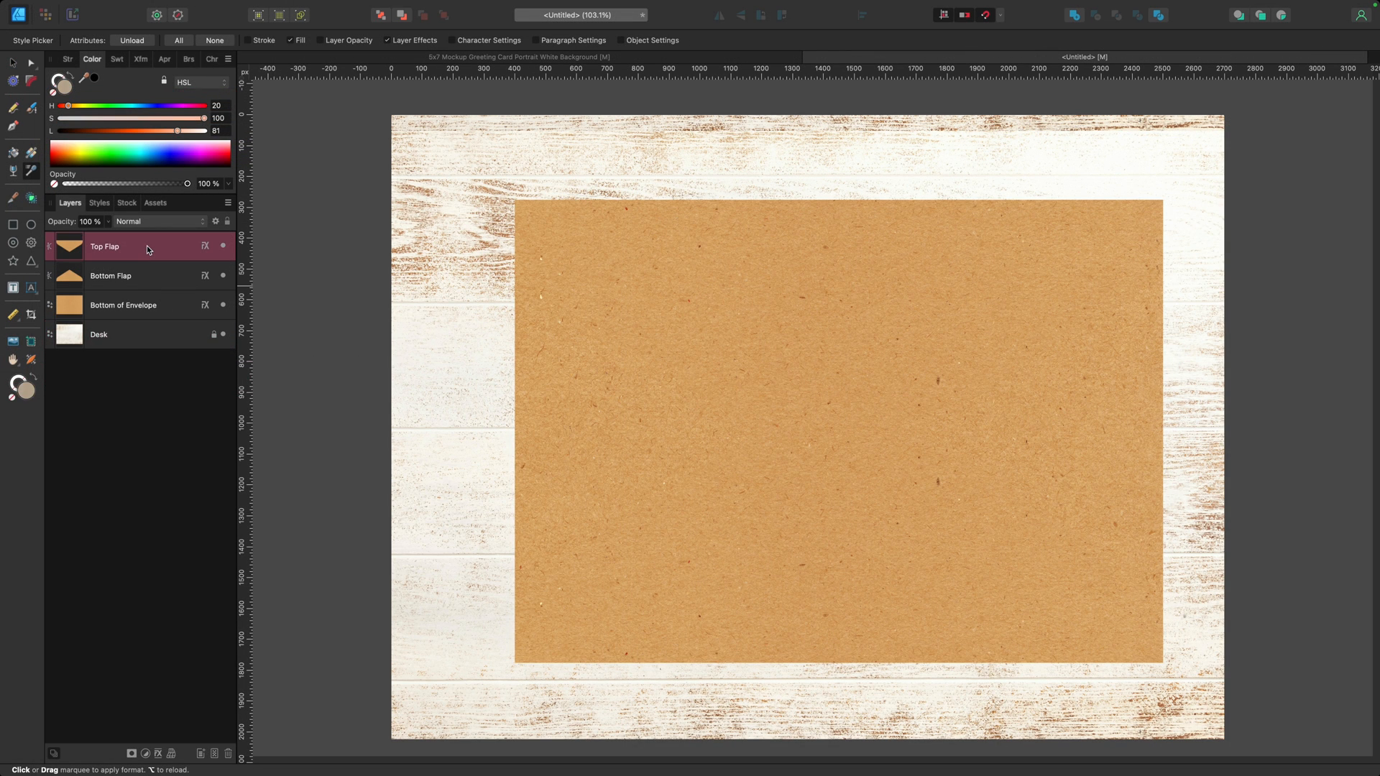
left_click(149, 312, "shift")
key("v")
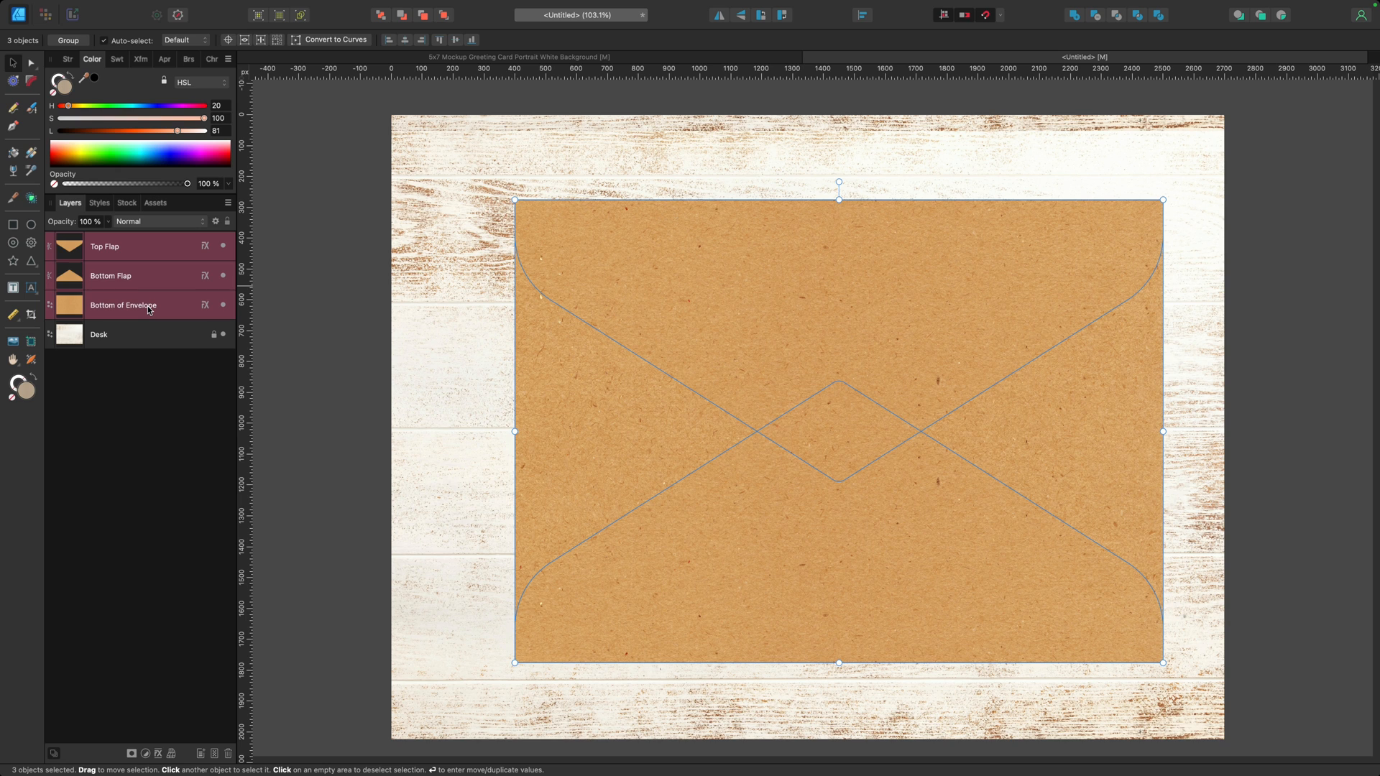
left_click(517, 58)
left_click_drag(840, 185, 1067, 473)
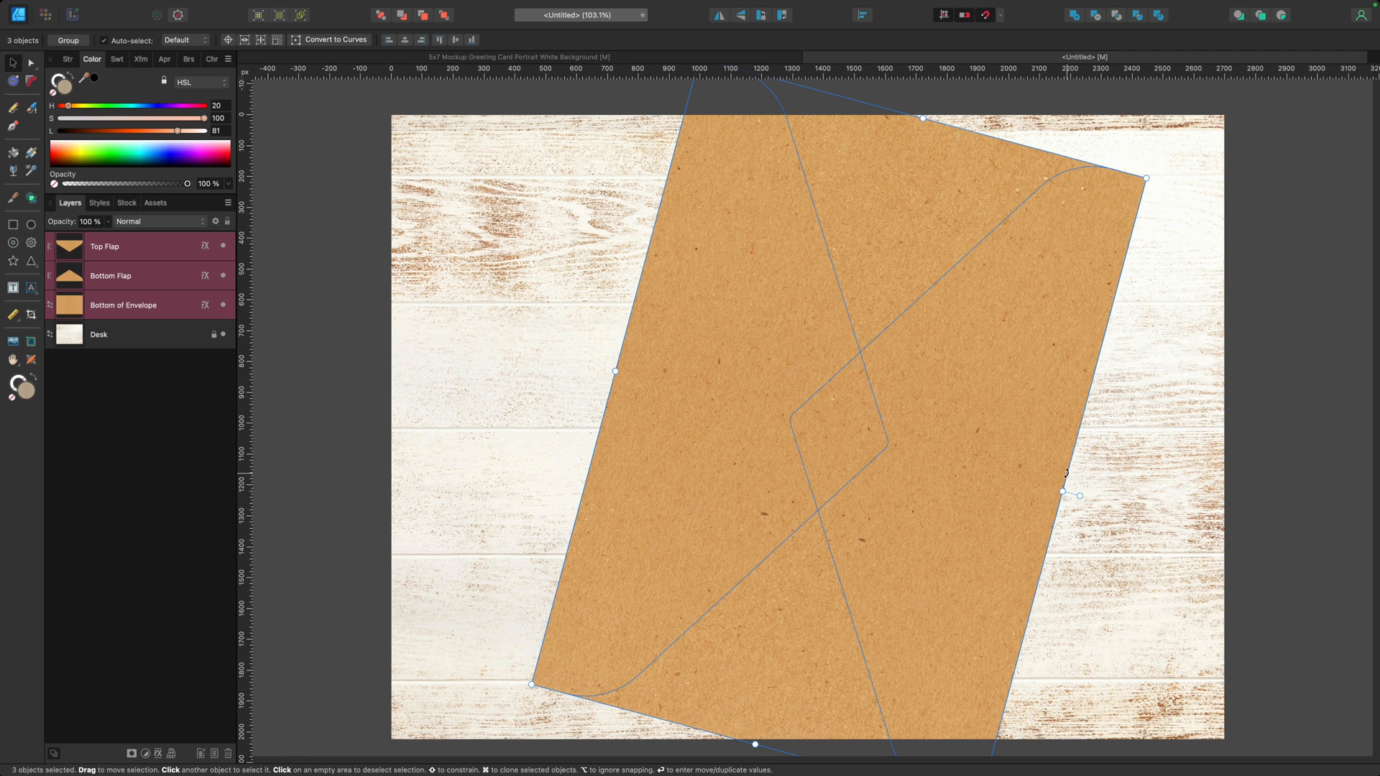
Scale the rotated envelope with locked proportions to about 1291 x 923 px and place it over the desk's right half
left_click(140, 61)
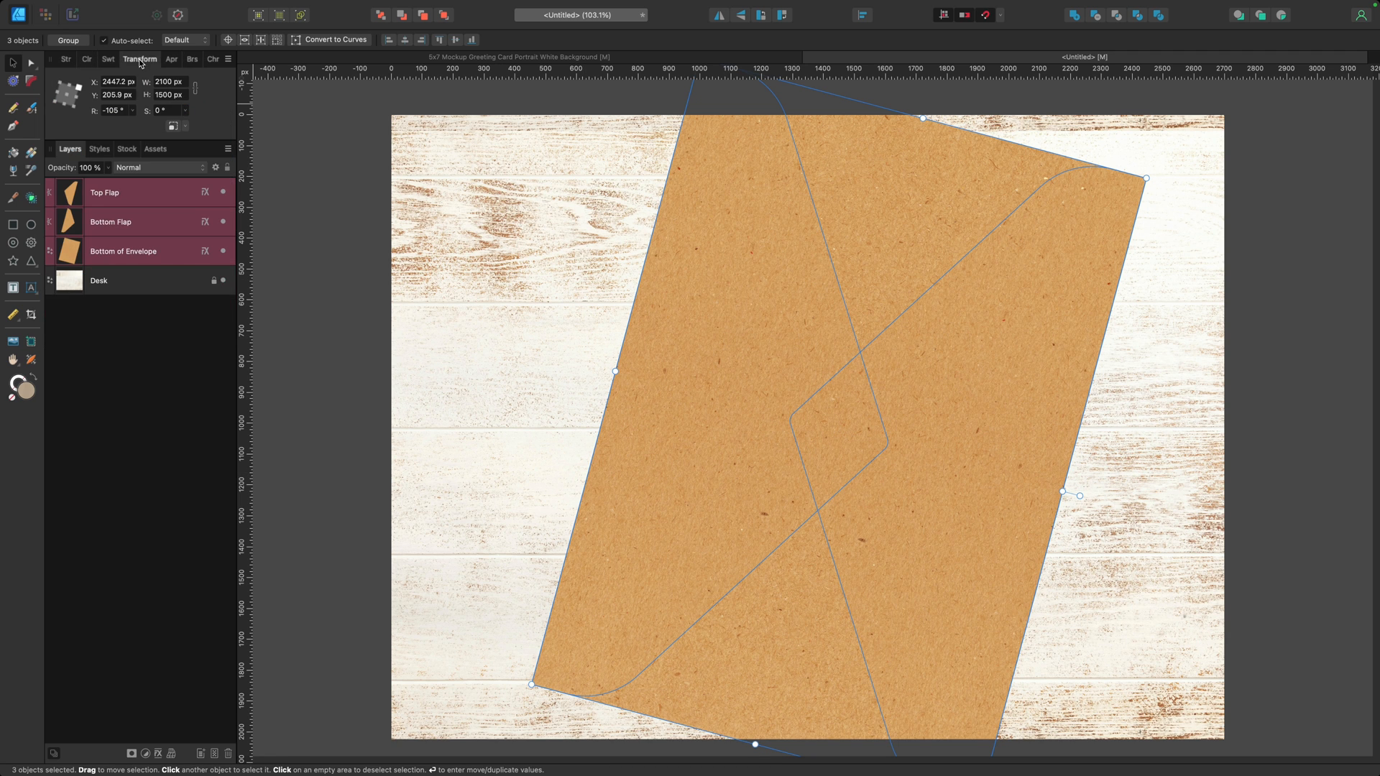
left_click(196, 89)
left_click_drag(149, 88, 45, 88)
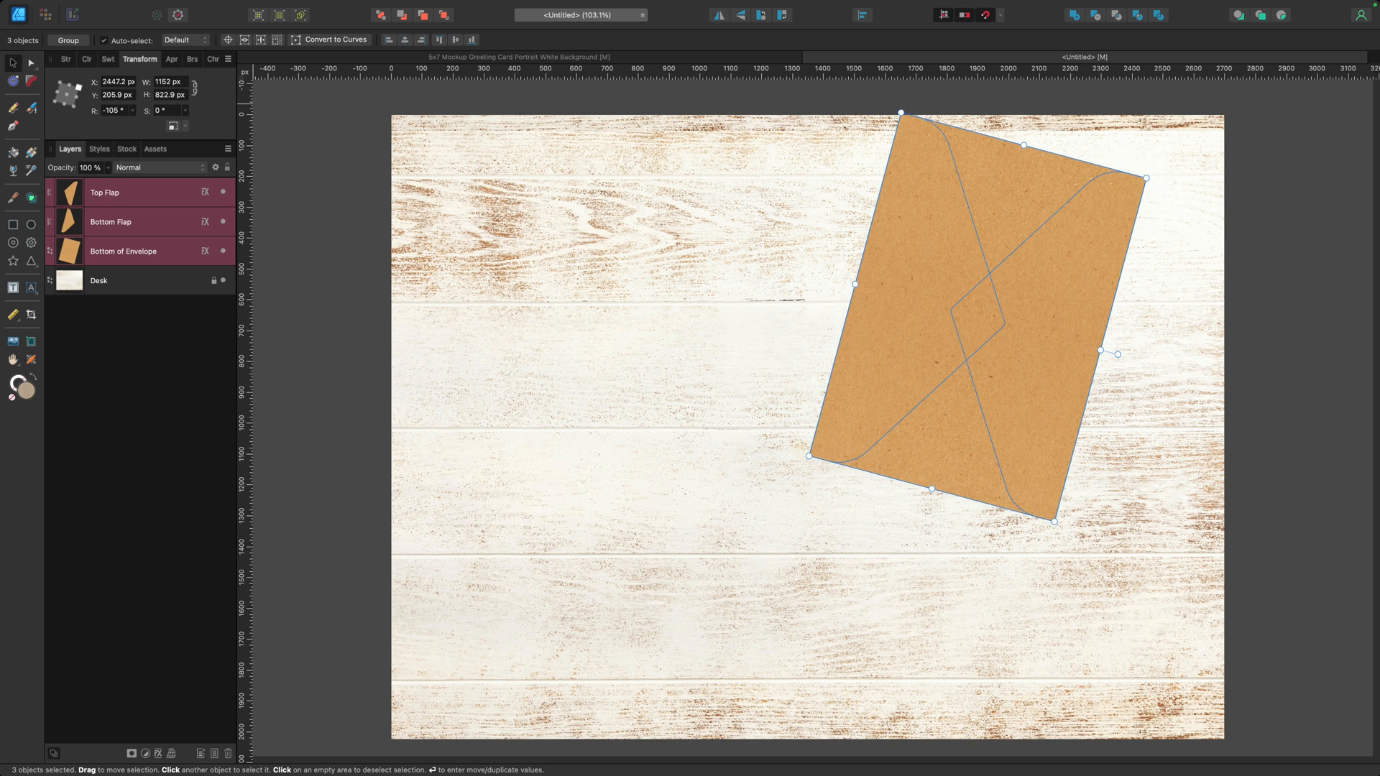
left_click_drag(879, 238, 808, 355)
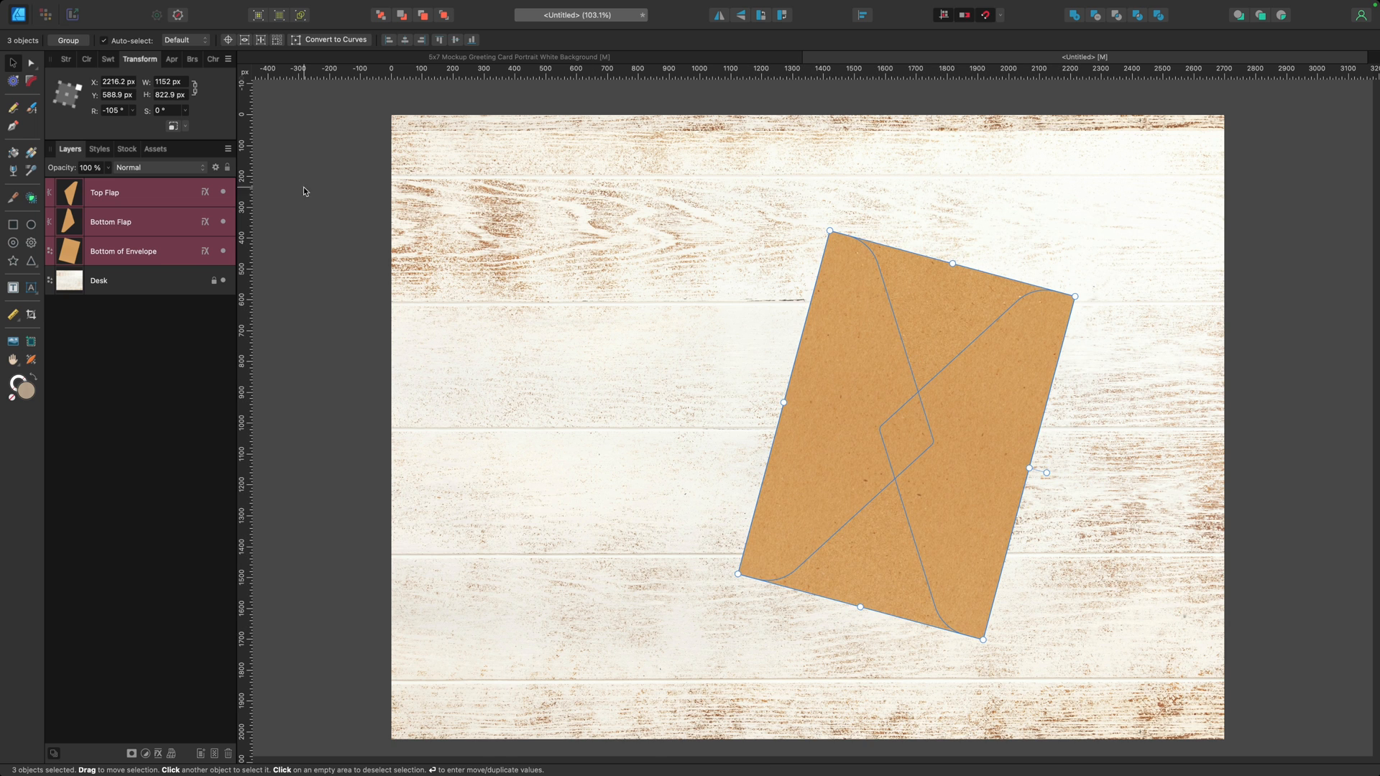
left_click_drag(147, 89, 188, 89)
left_click_drag(972, 445, 999, 415)
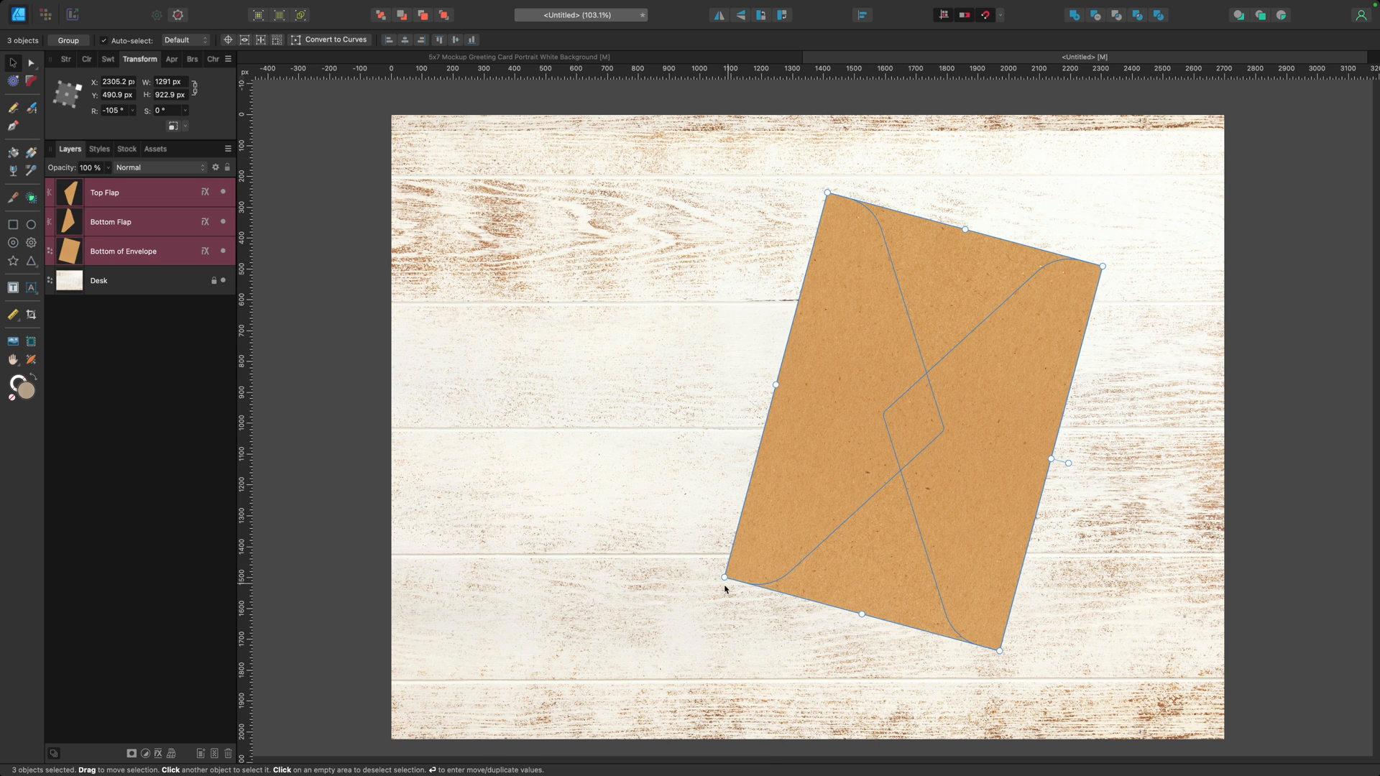
Stretch the Top Flap's point to a height of about 663 px, shift its kraft texture fill down slightly, and deselect it
left_click(136, 197)
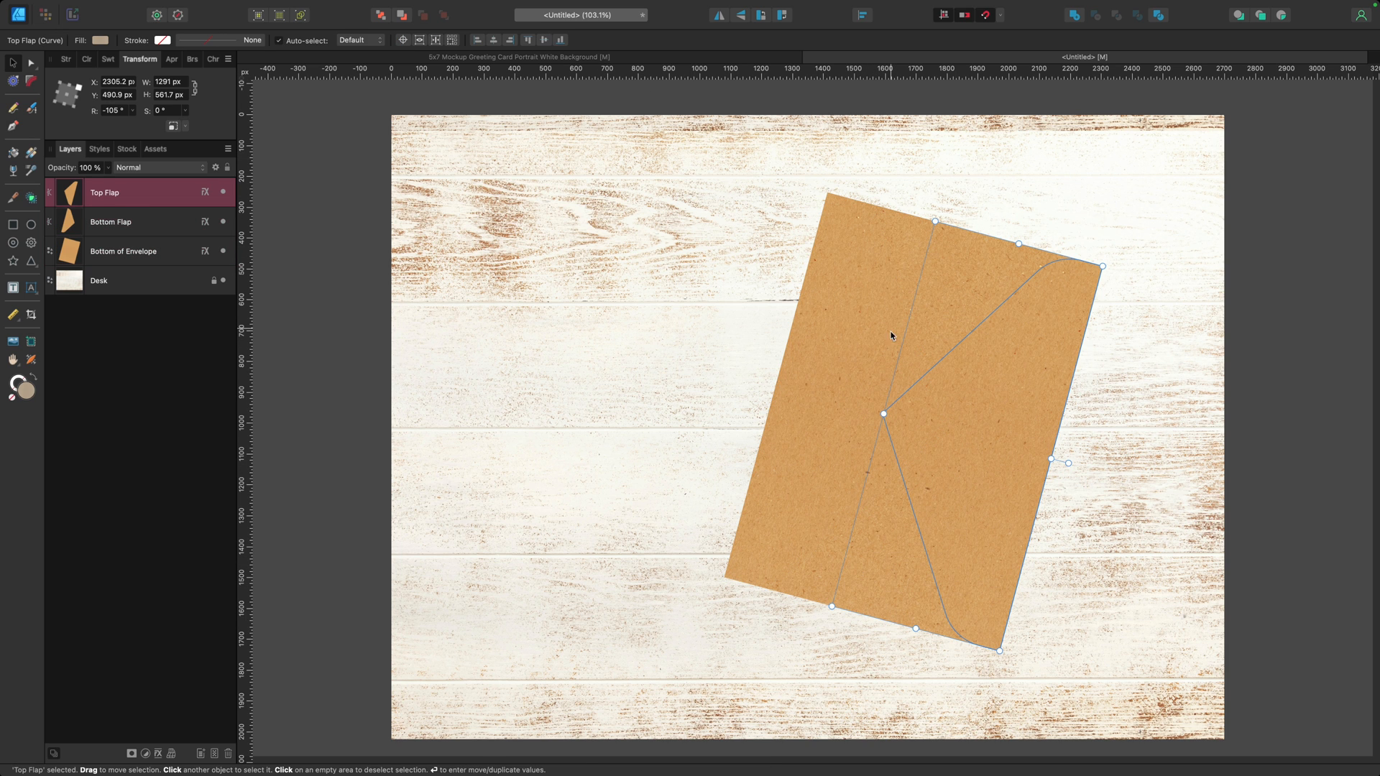
left_click_drag(883, 413, 852, 408)
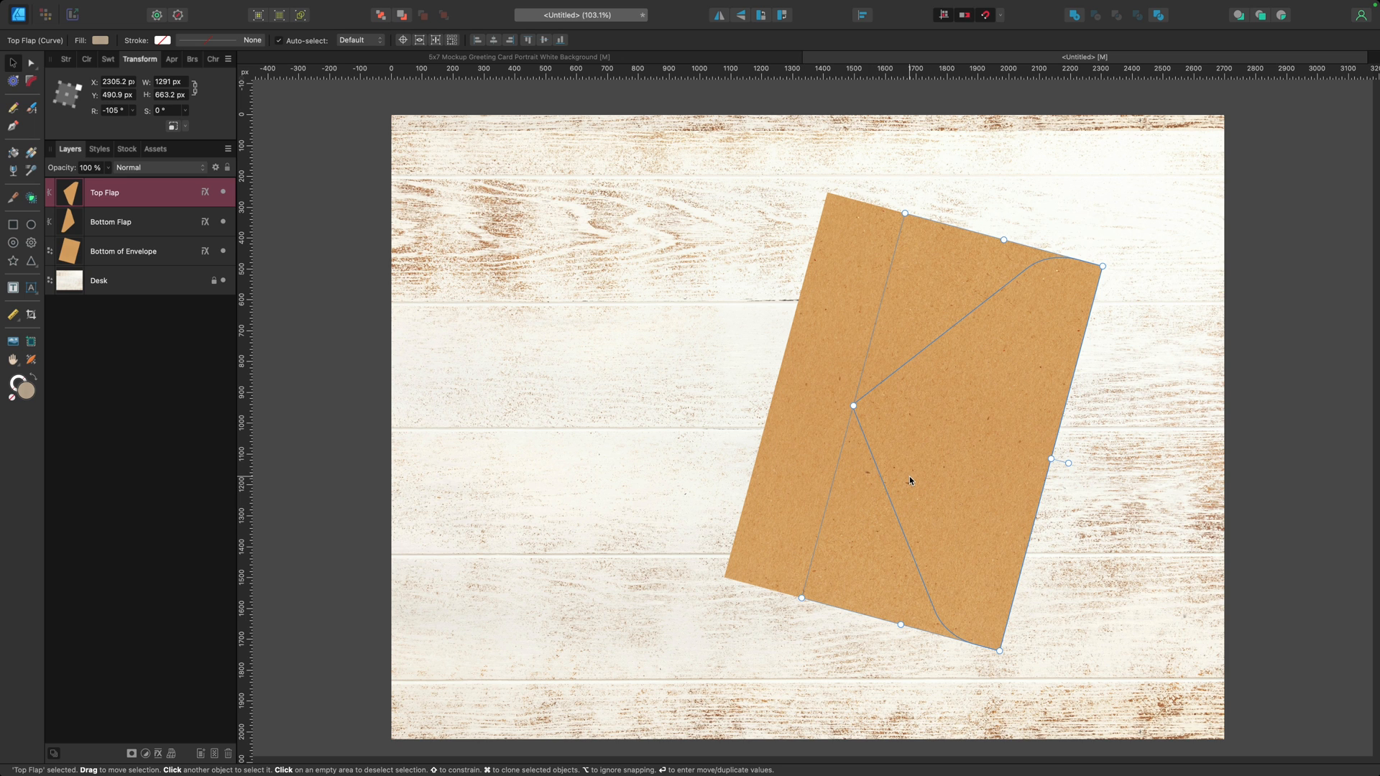
key("g")
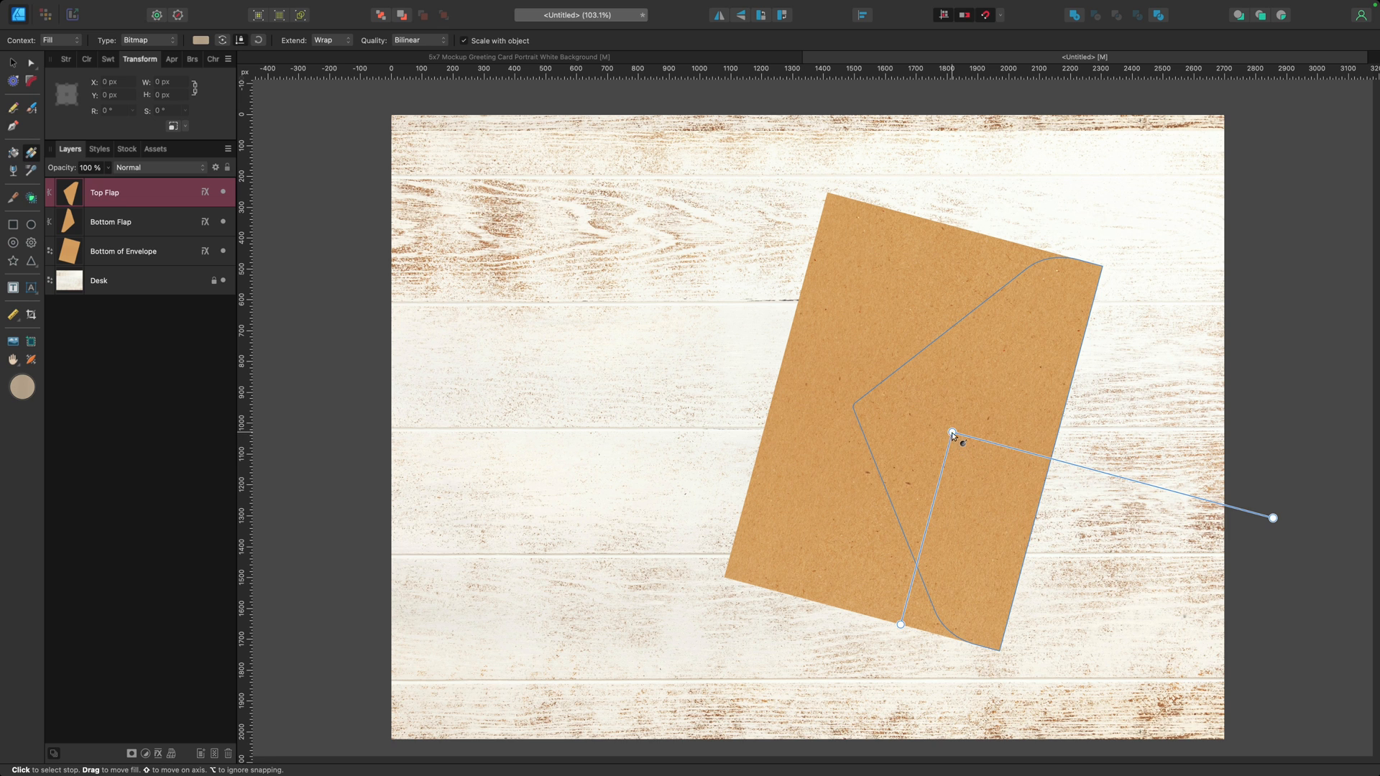
left_click_drag(952, 432, 936, 473)
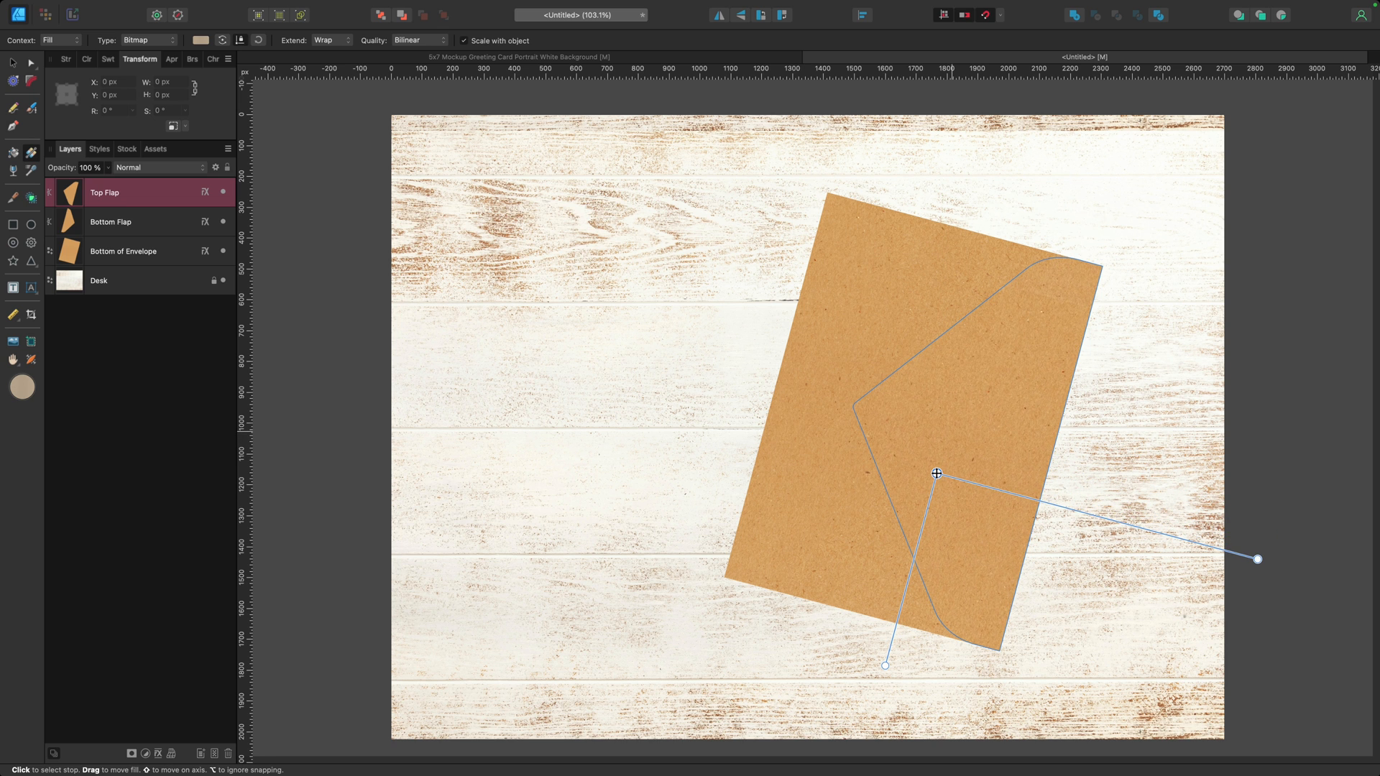
left_click(287, 246)
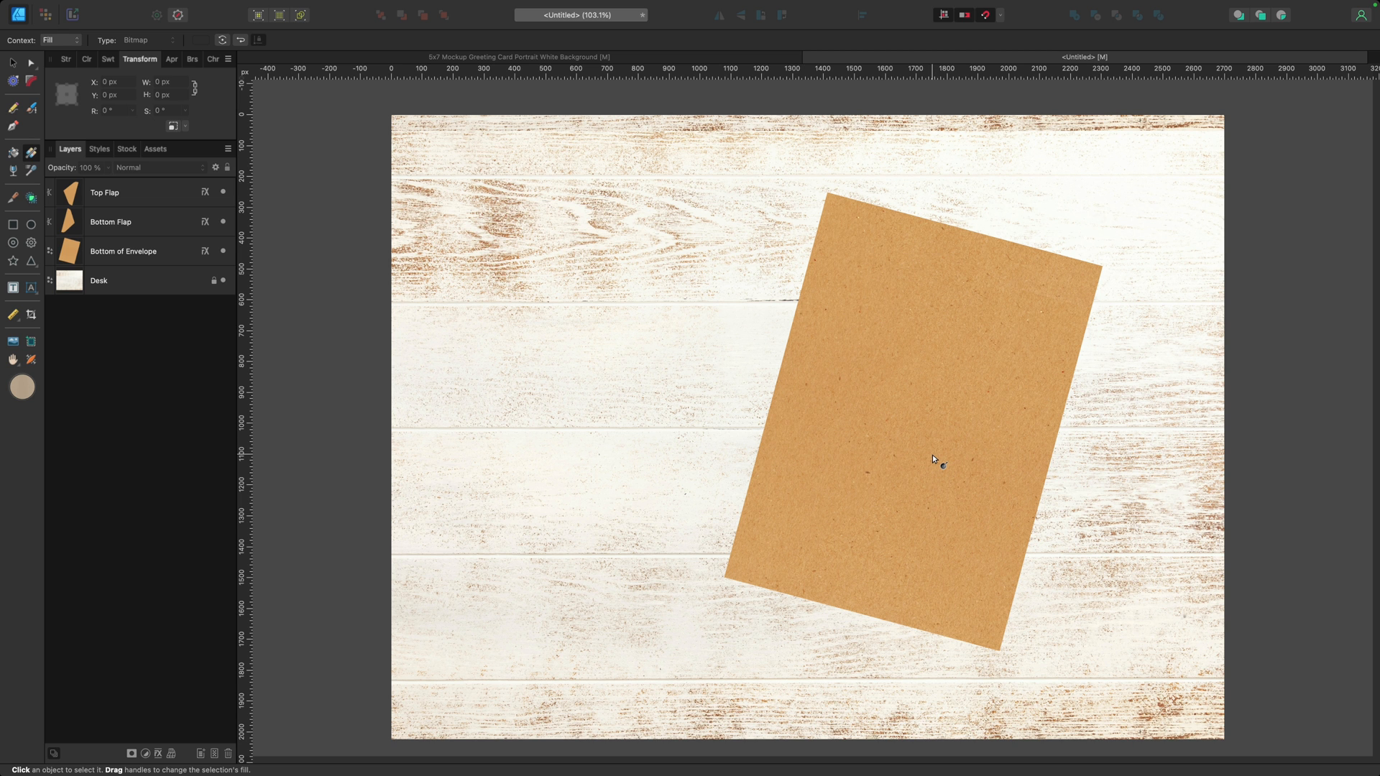
Add an Outer Shadow effect to Bottom of Envelope, using a brown sampled from a dark fleck in the kraft paper
left_click(471, 59)
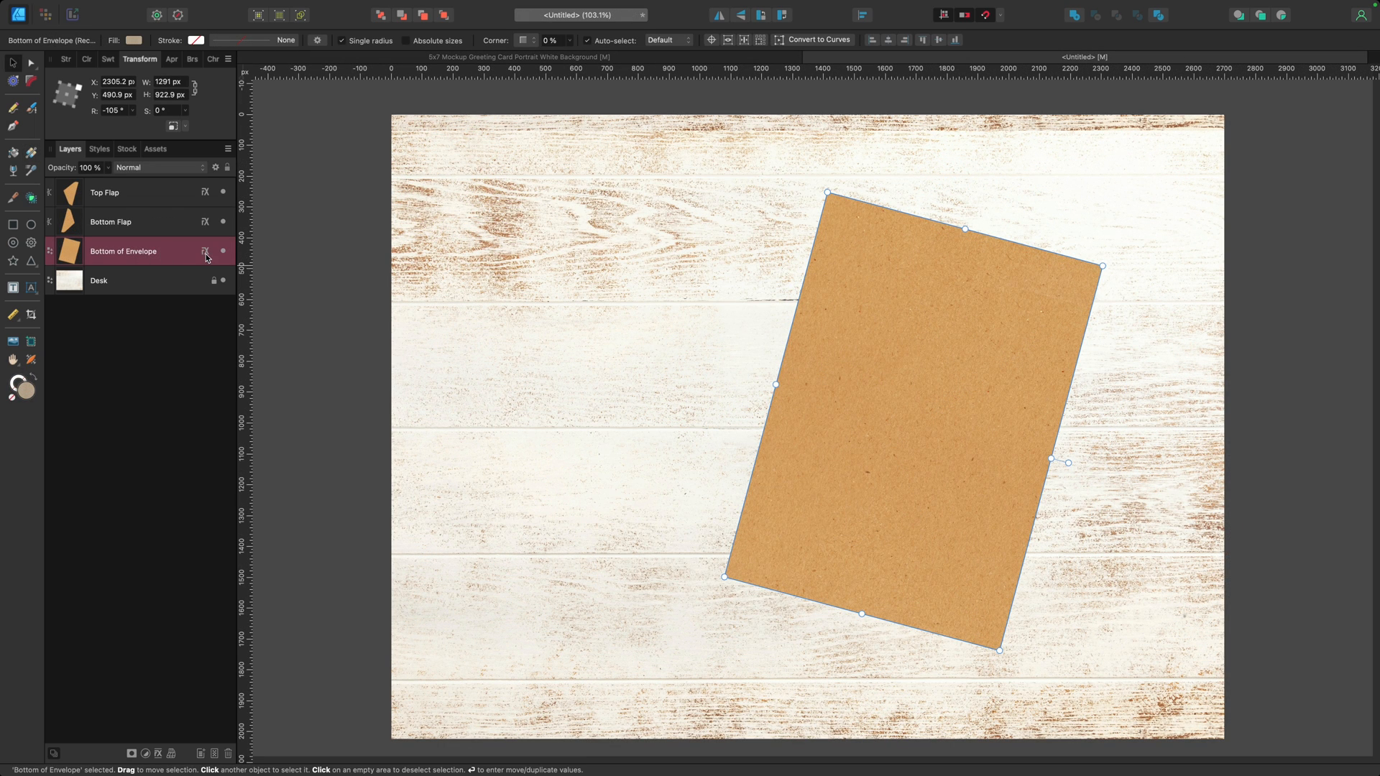
left_click(205, 251)
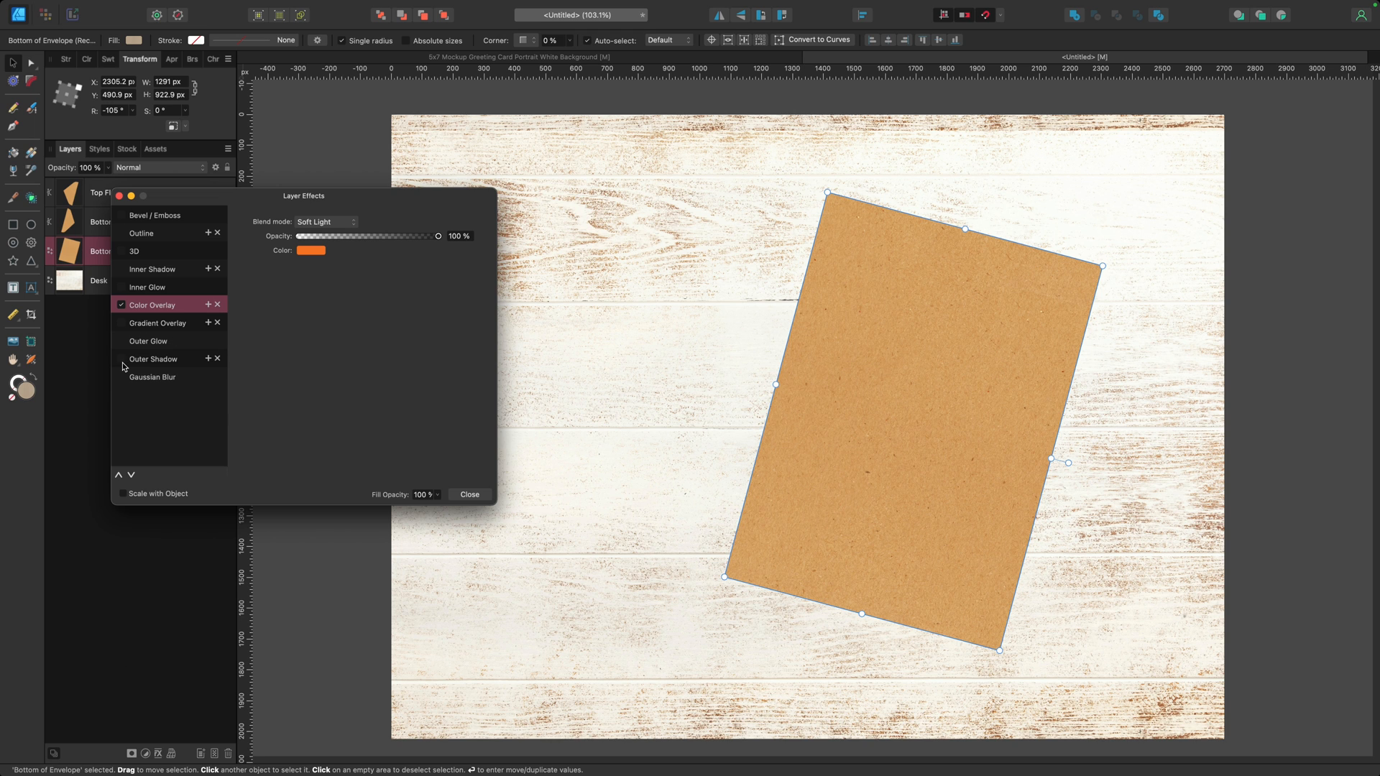
left_click(157, 361)
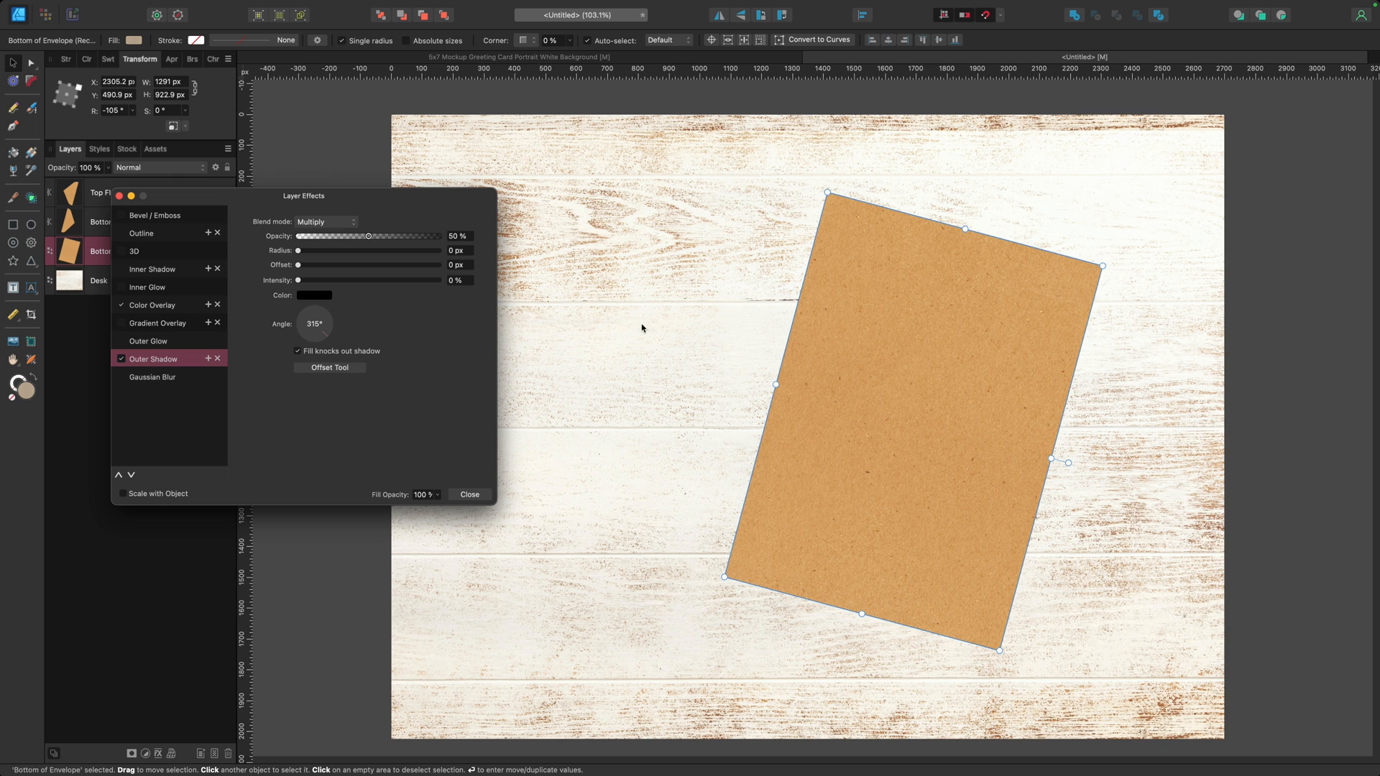
left_click(311, 296)
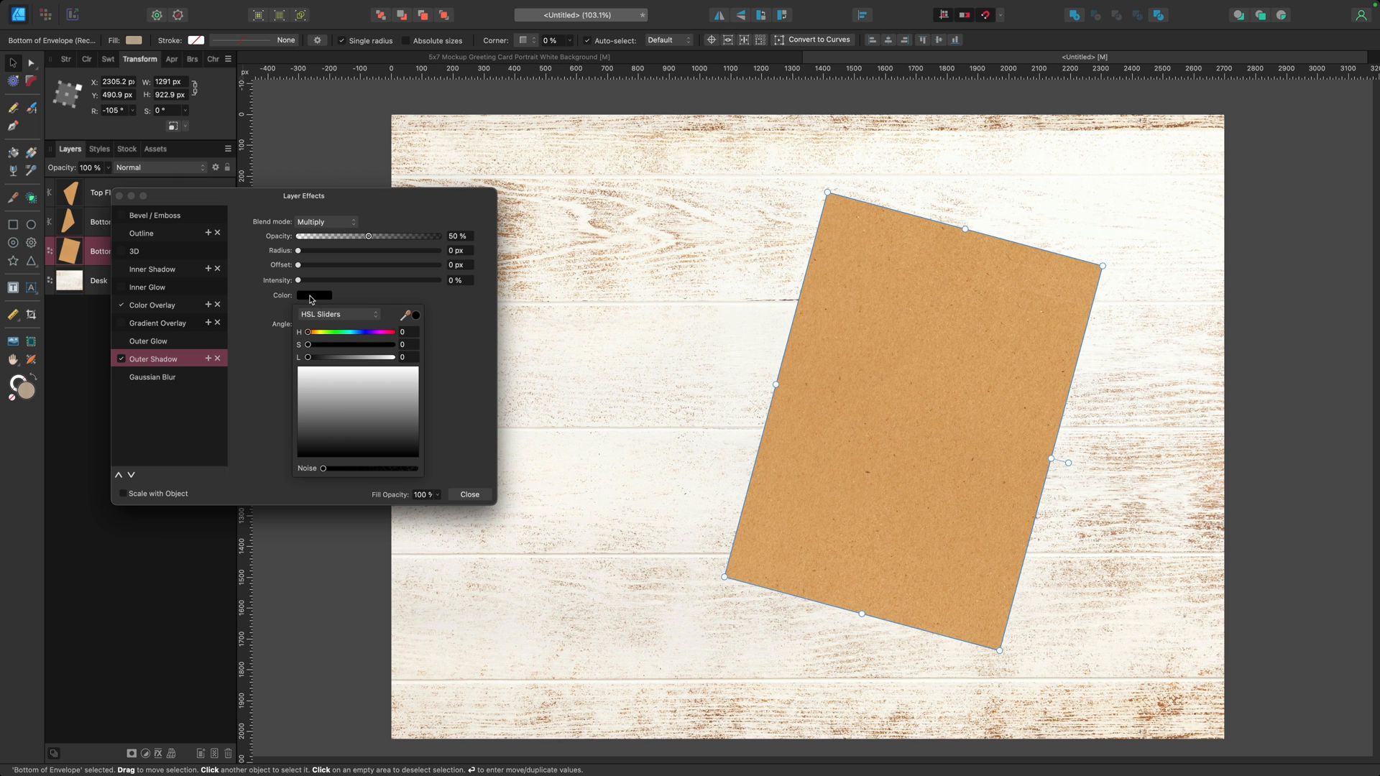
left_click(404, 314)
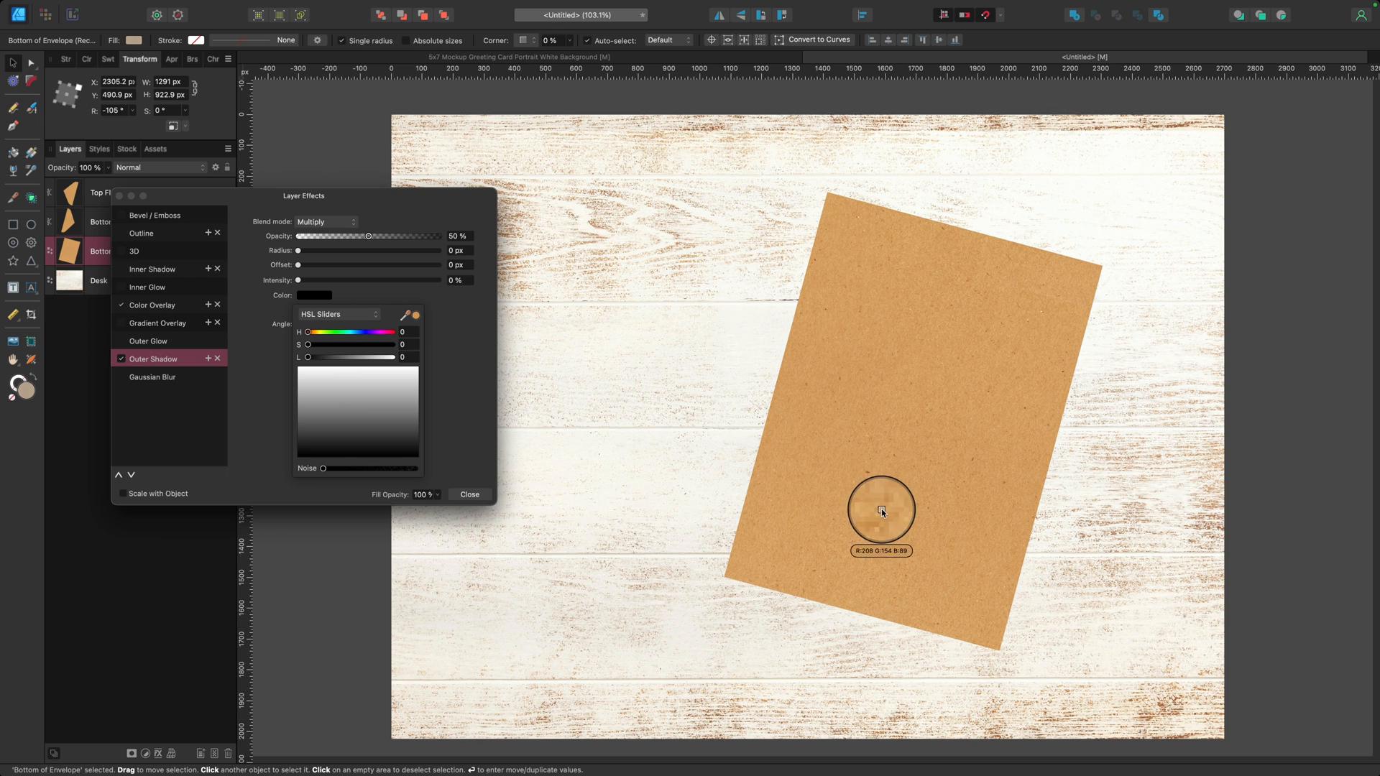
left_click(868, 474)
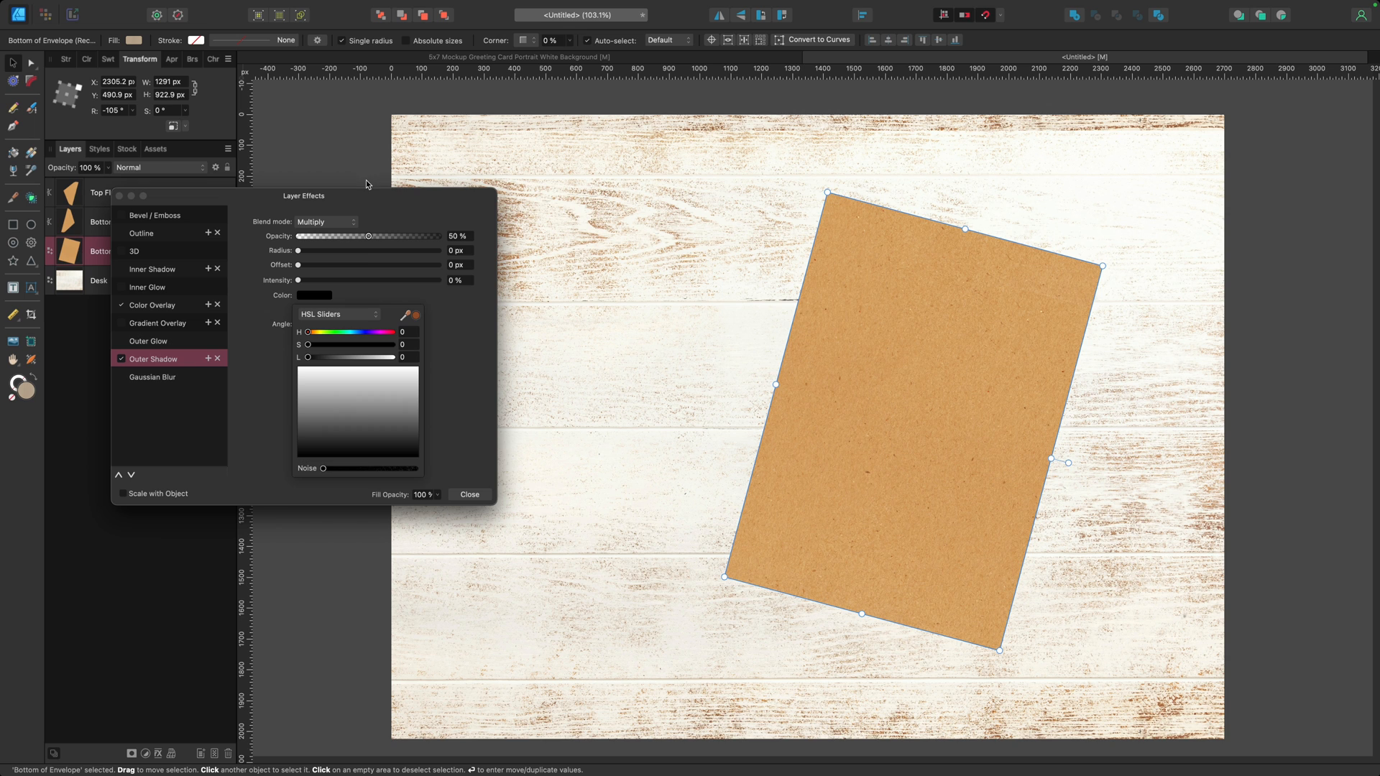
left_click(415, 314)
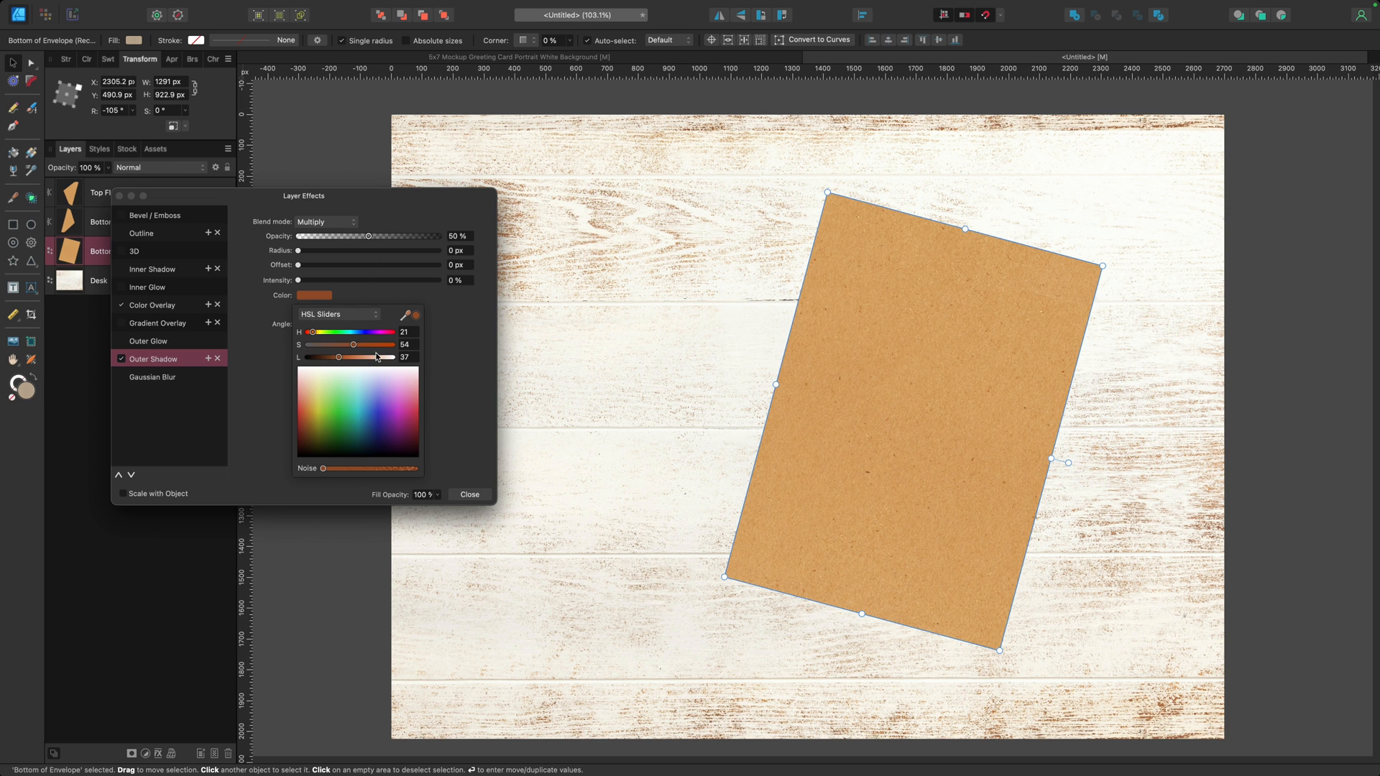
Darken the shadow color to hue 20, saturation 35 and lightness 15, and switch the color model to RGB Hex Sliders
left_click_drag(338, 361, 326, 365)
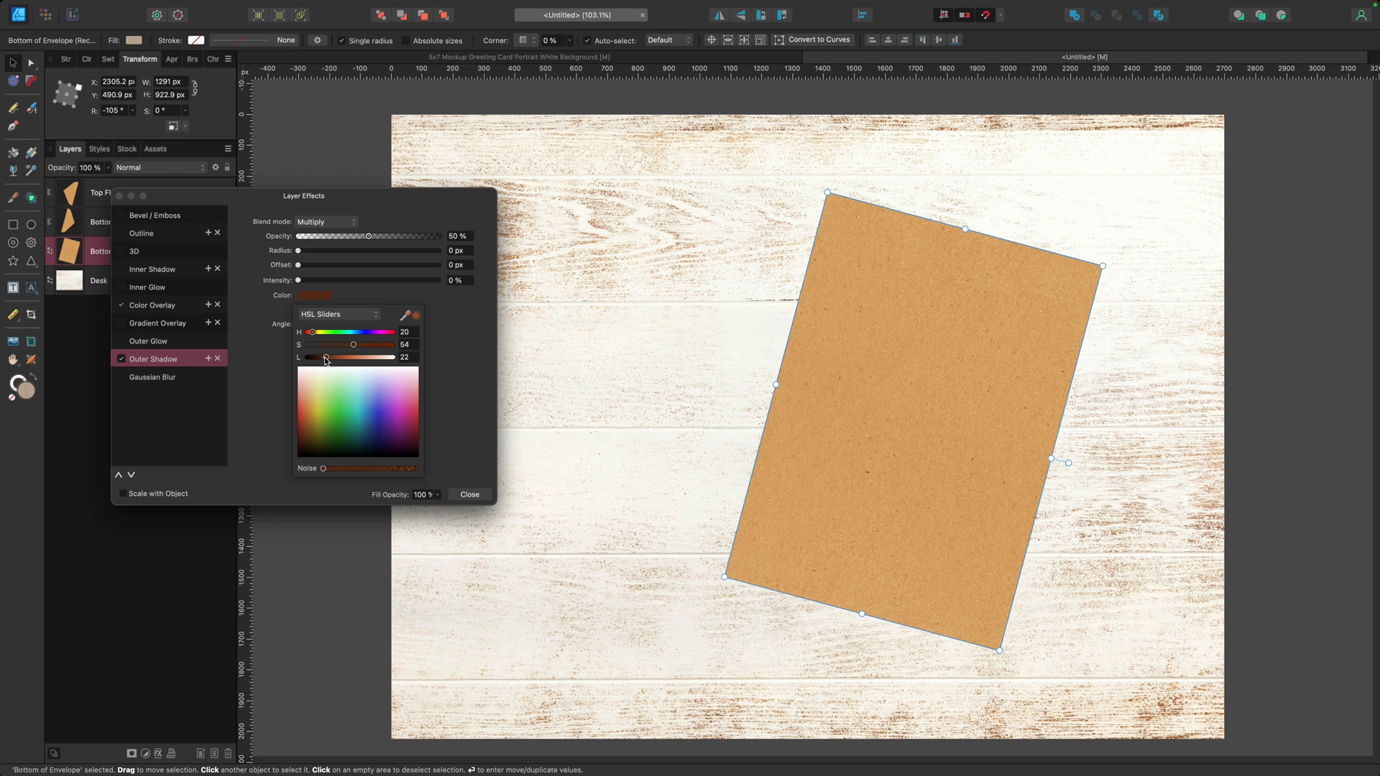
mouse_move(326, 360)
left_mouse_down()
mouse_move(351, 346)
mouse_move(340, 349)
left_mouse_up()
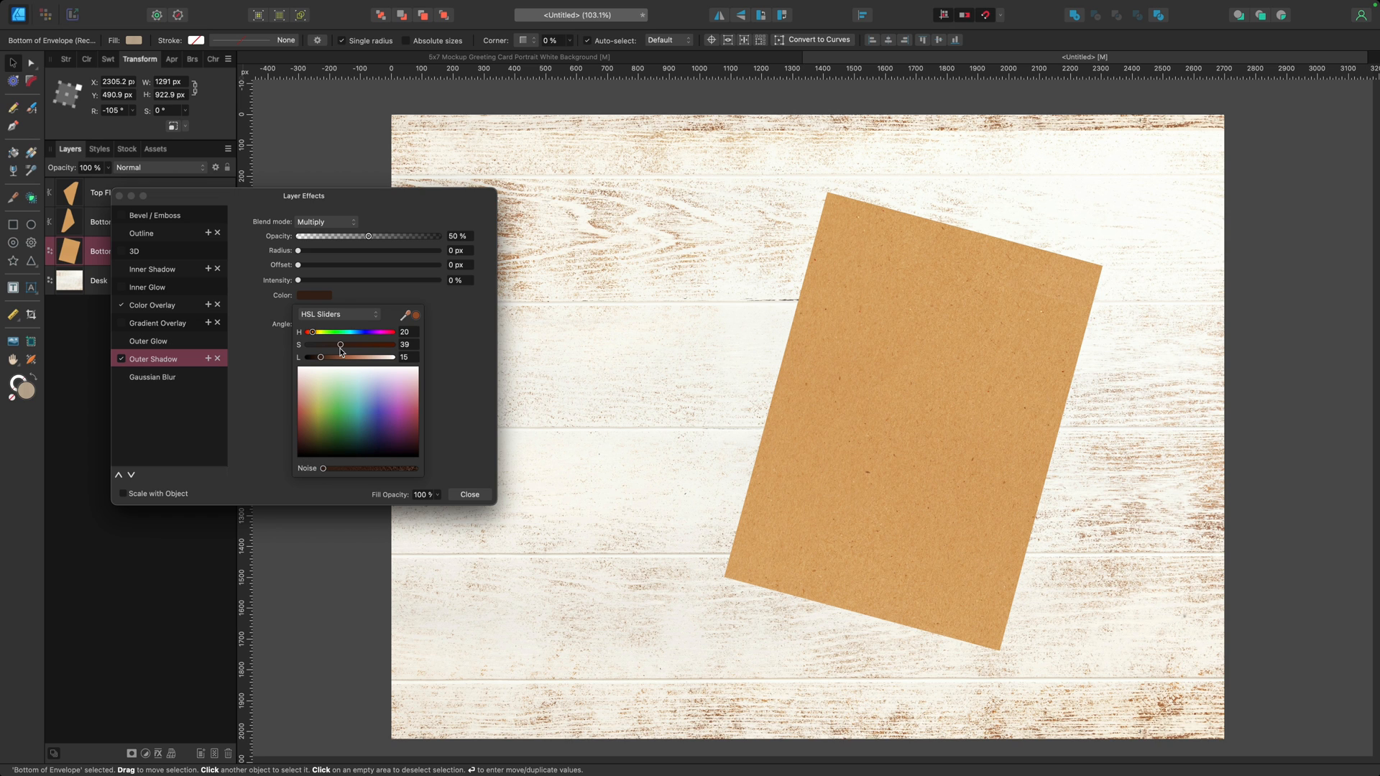
left_click_drag(341, 350, 338, 350)
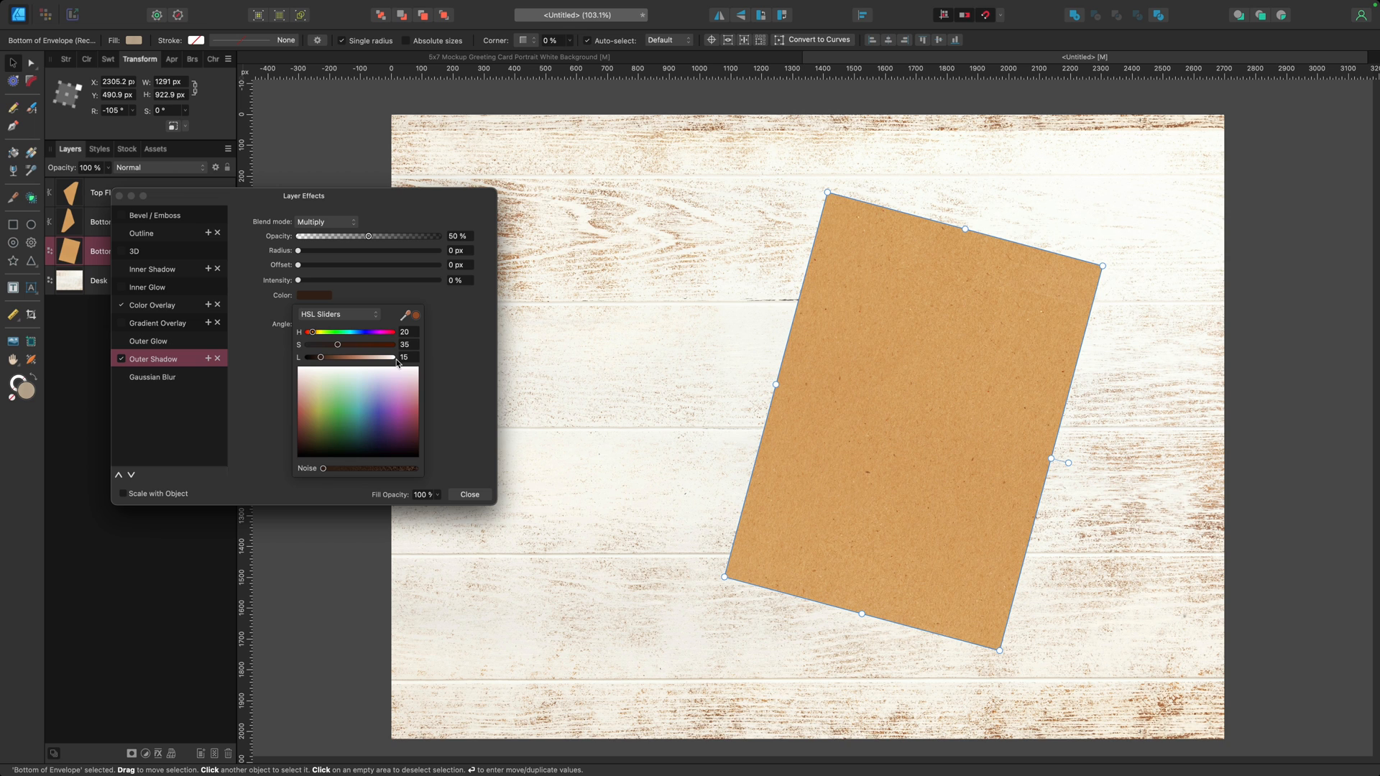
left_click(331, 318)
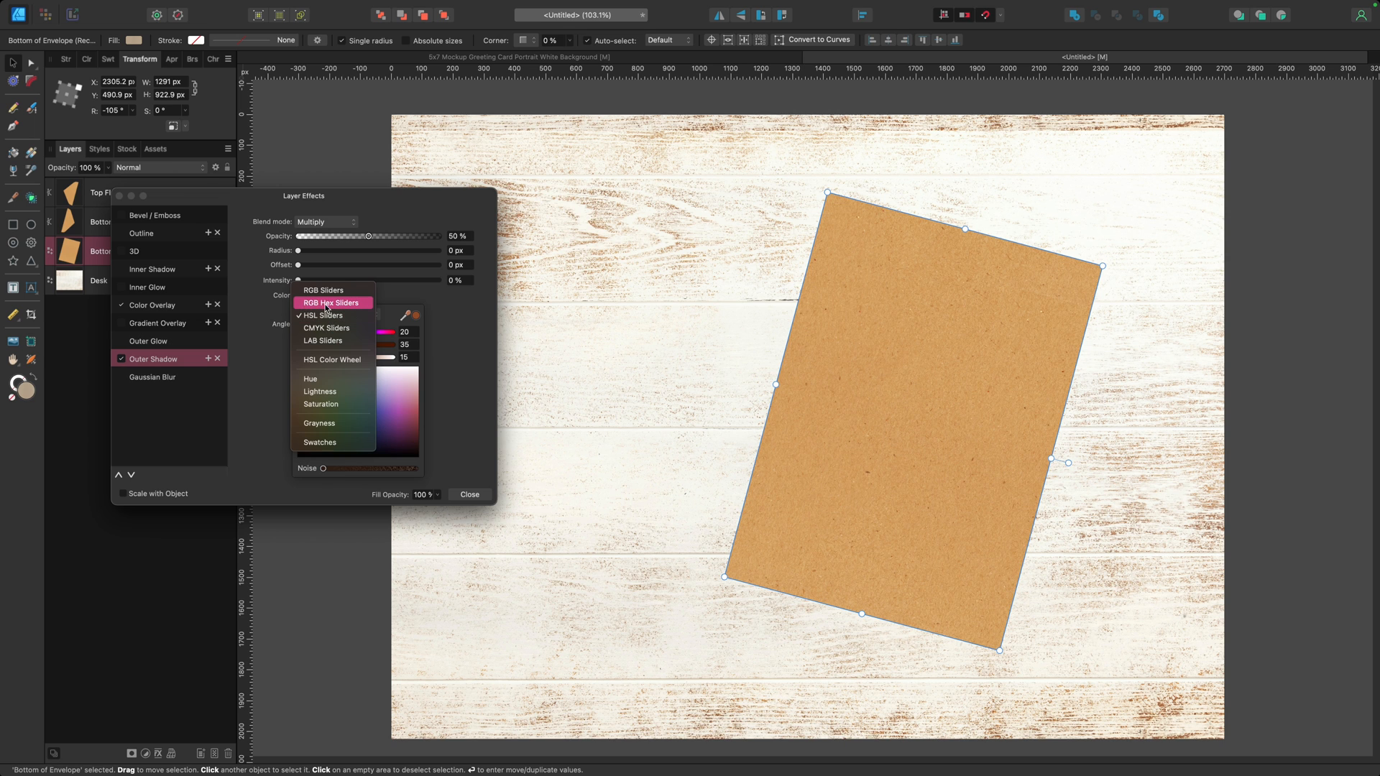
left_click(329, 305)
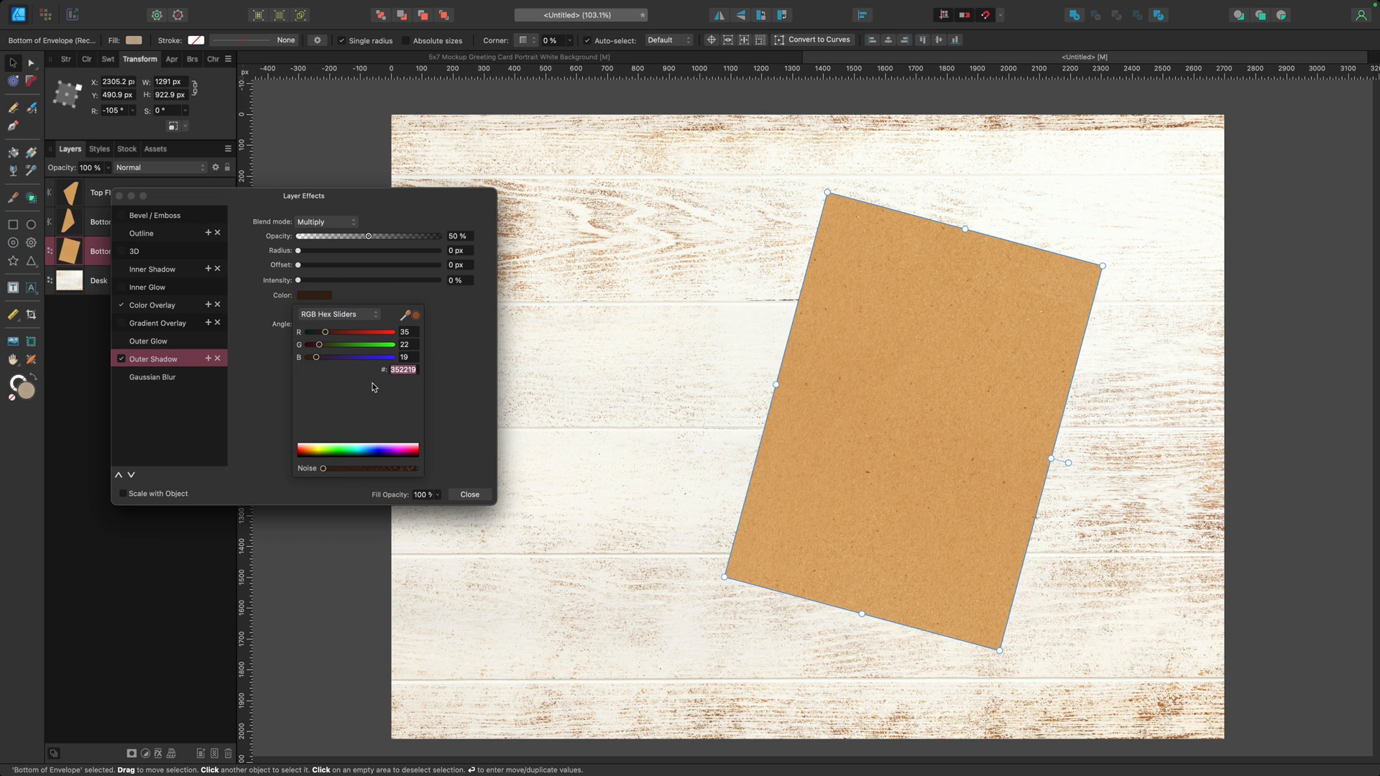
left_click(462, 362)
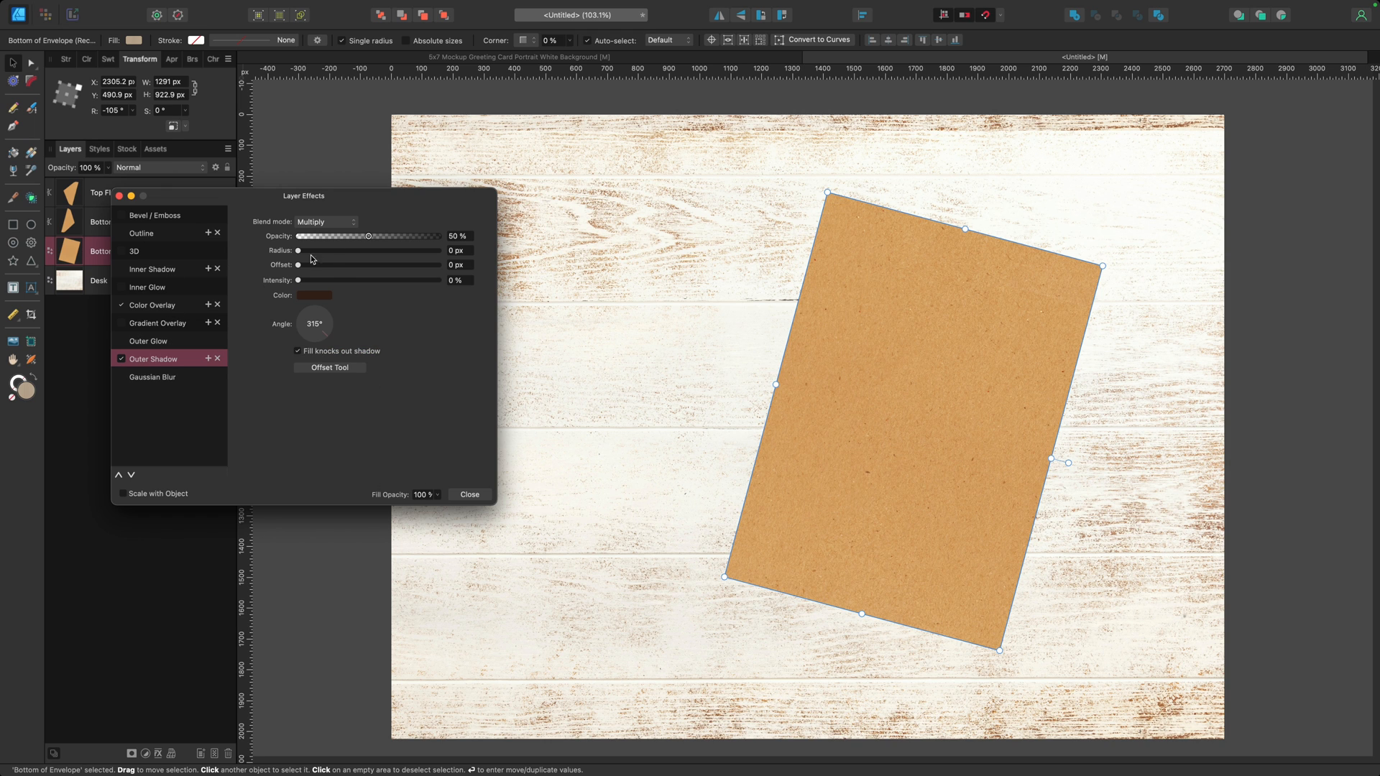
Set the outer shadow's offset to 29.6 px, angle to 300°, radius to 44.2 px and intensity to 13%
left_click_drag(298, 265, 361, 266)
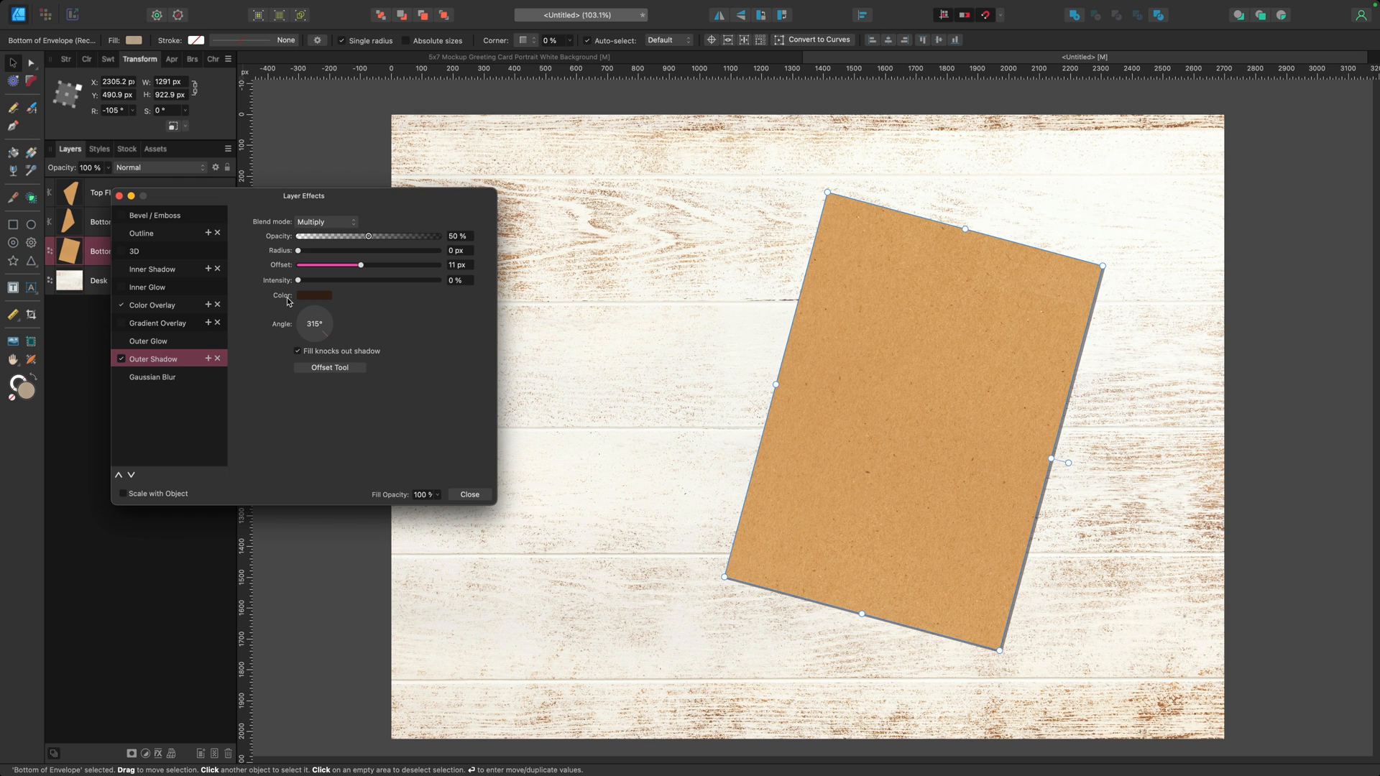
left_click_drag(361, 266, 393, 277)
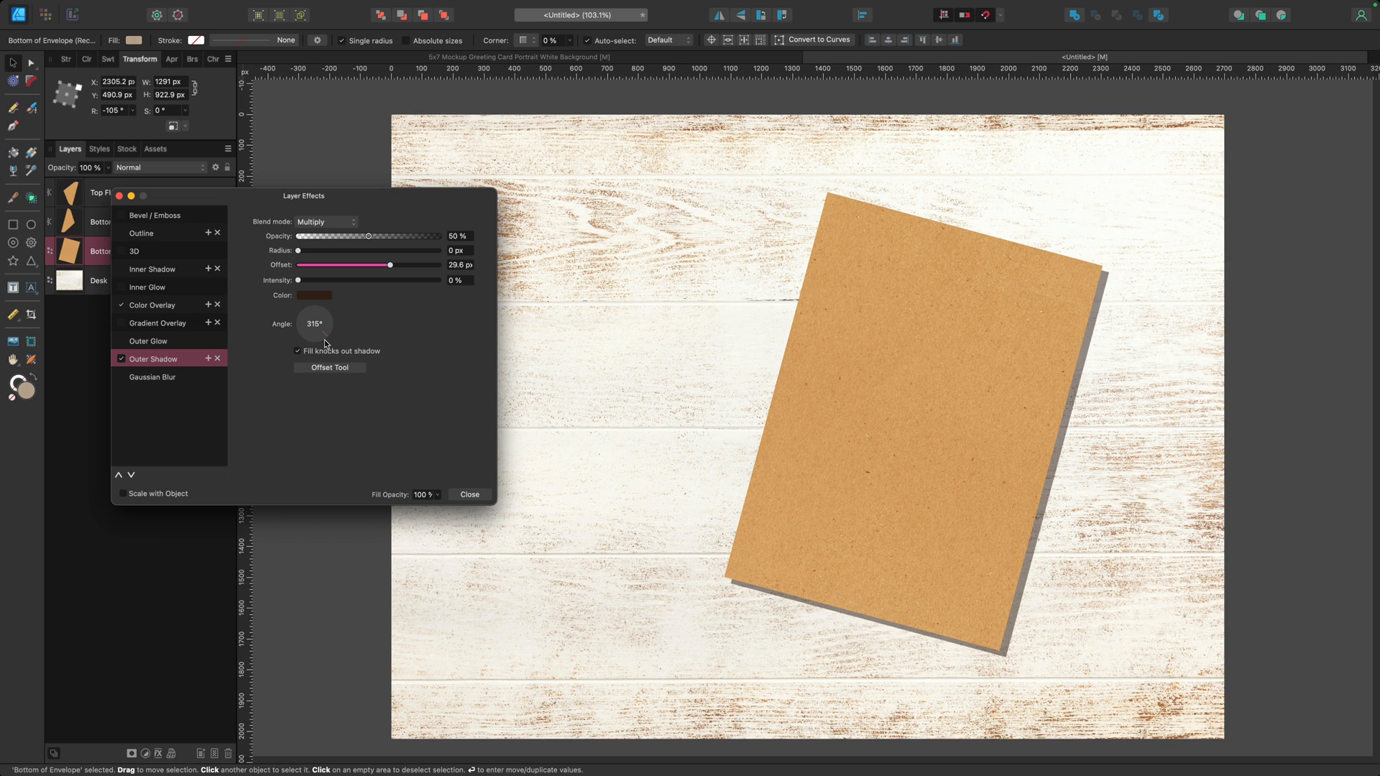
left_click_drag(325, 339, 324, 340)
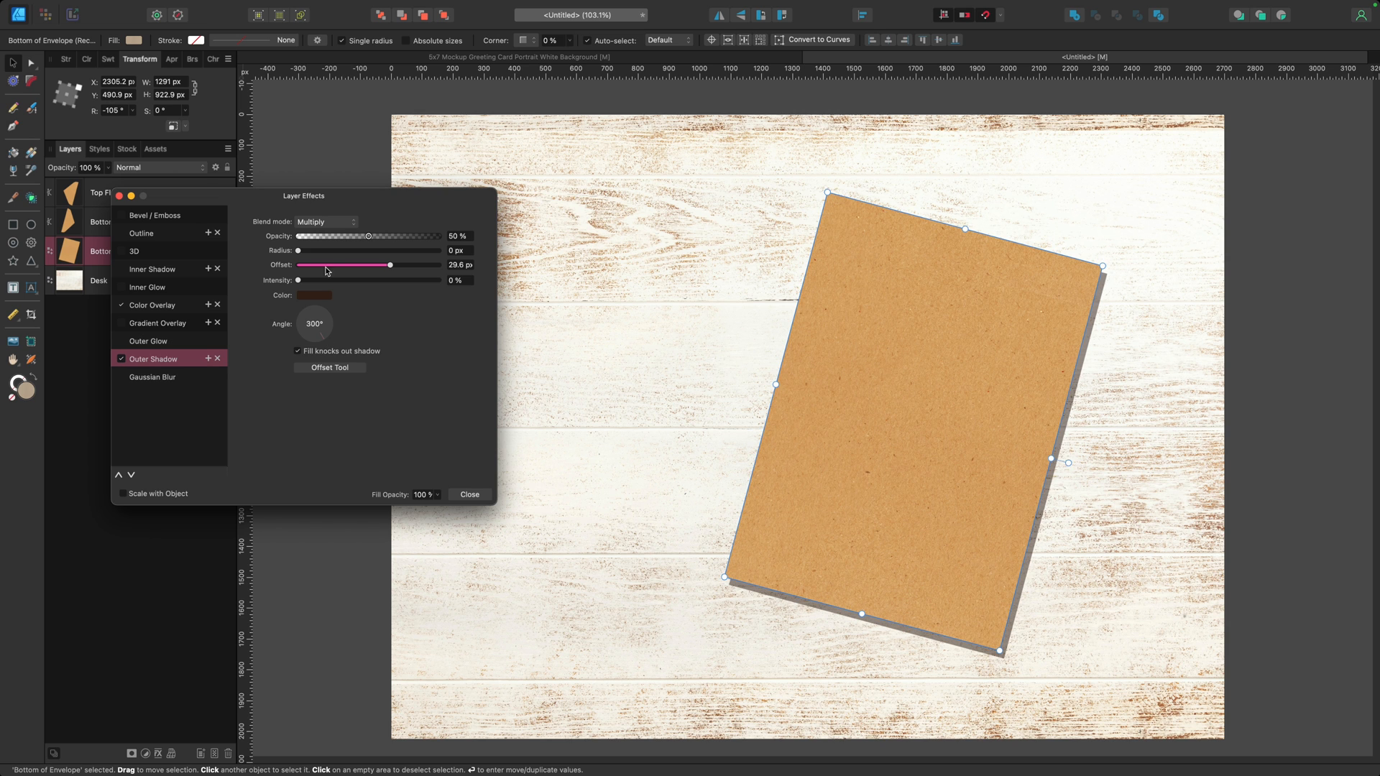
left_click_drag(298, 251, 412, 266)
left_click_drag(298, 281, 314, 285)
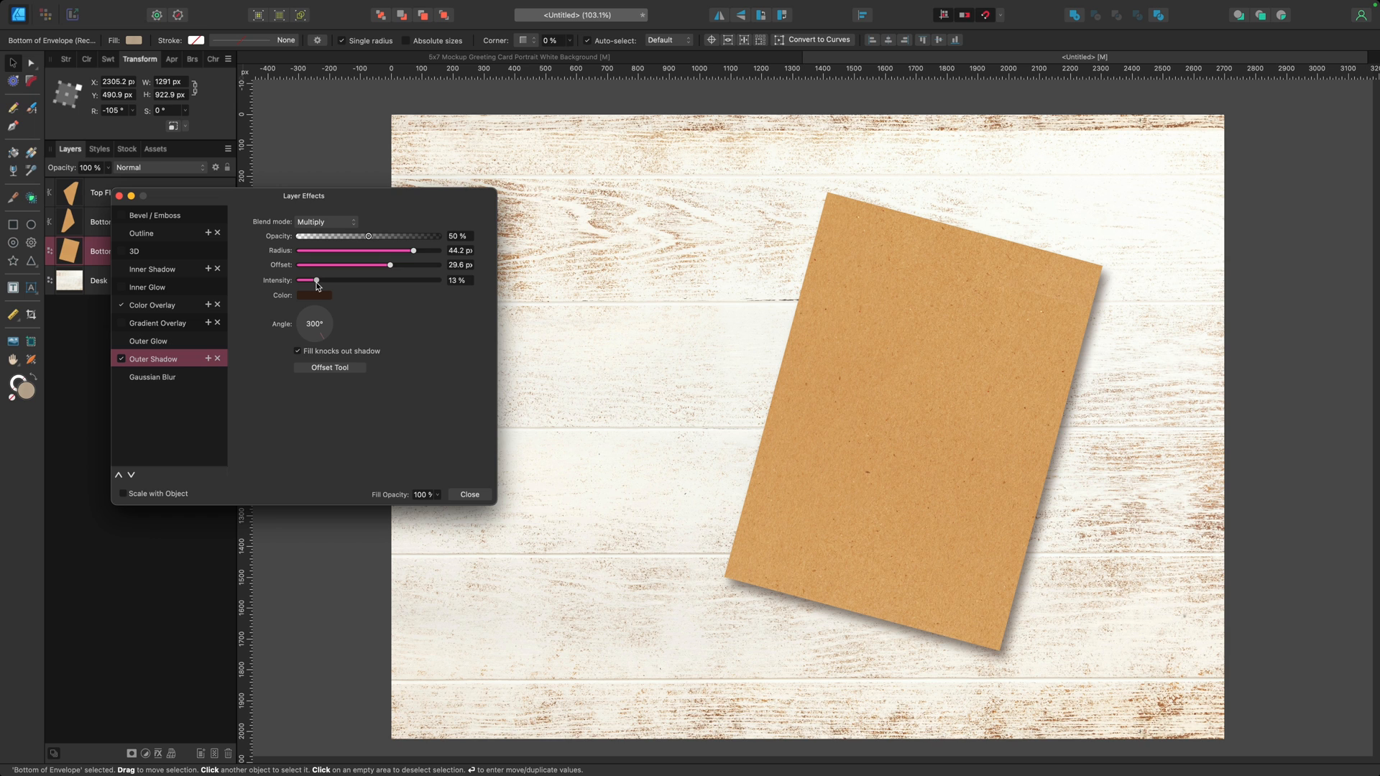
Duplicate Bottom of Envelope's outer shadow and set the second shadow's radius to 19.4 px, offset to 0 px and intensity to 28%
left_click_drag(317, 285, 316, 282)
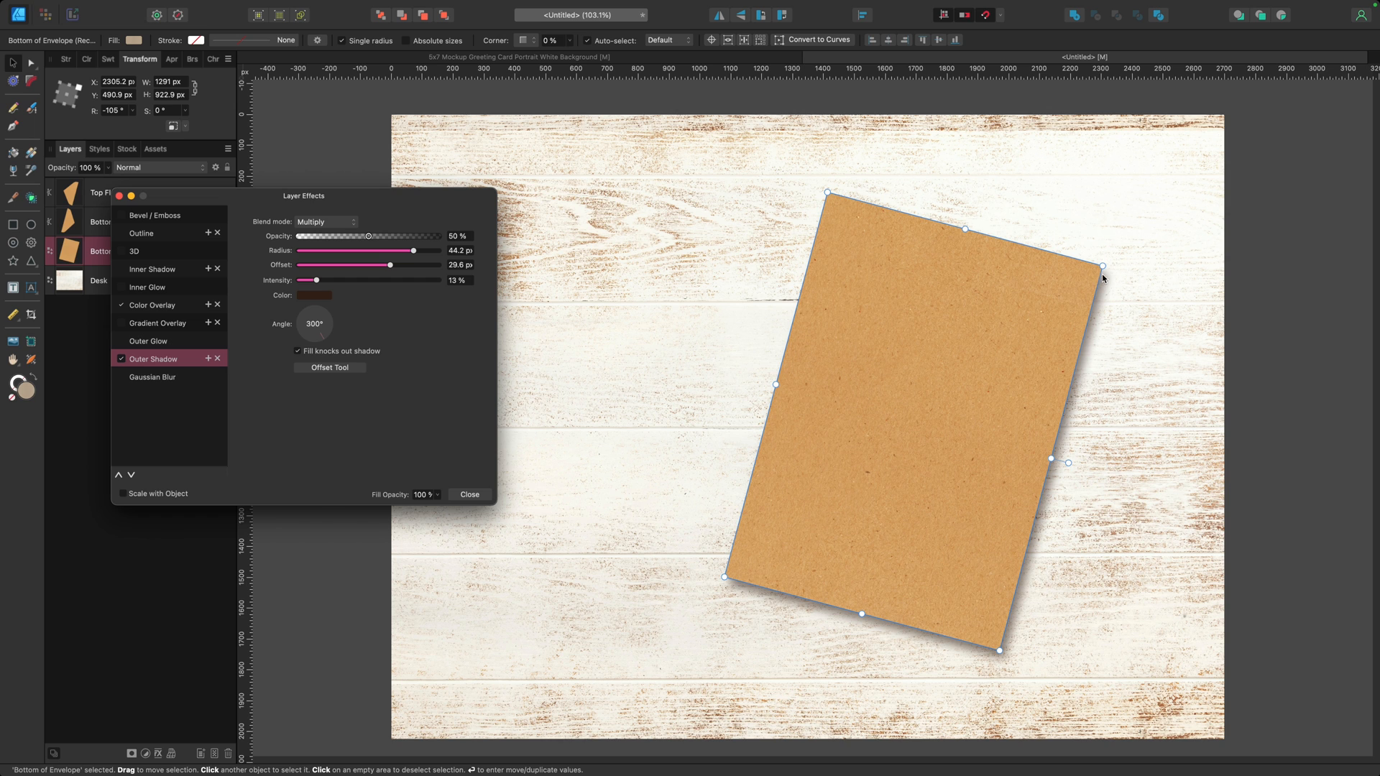
left_click(209, 359)
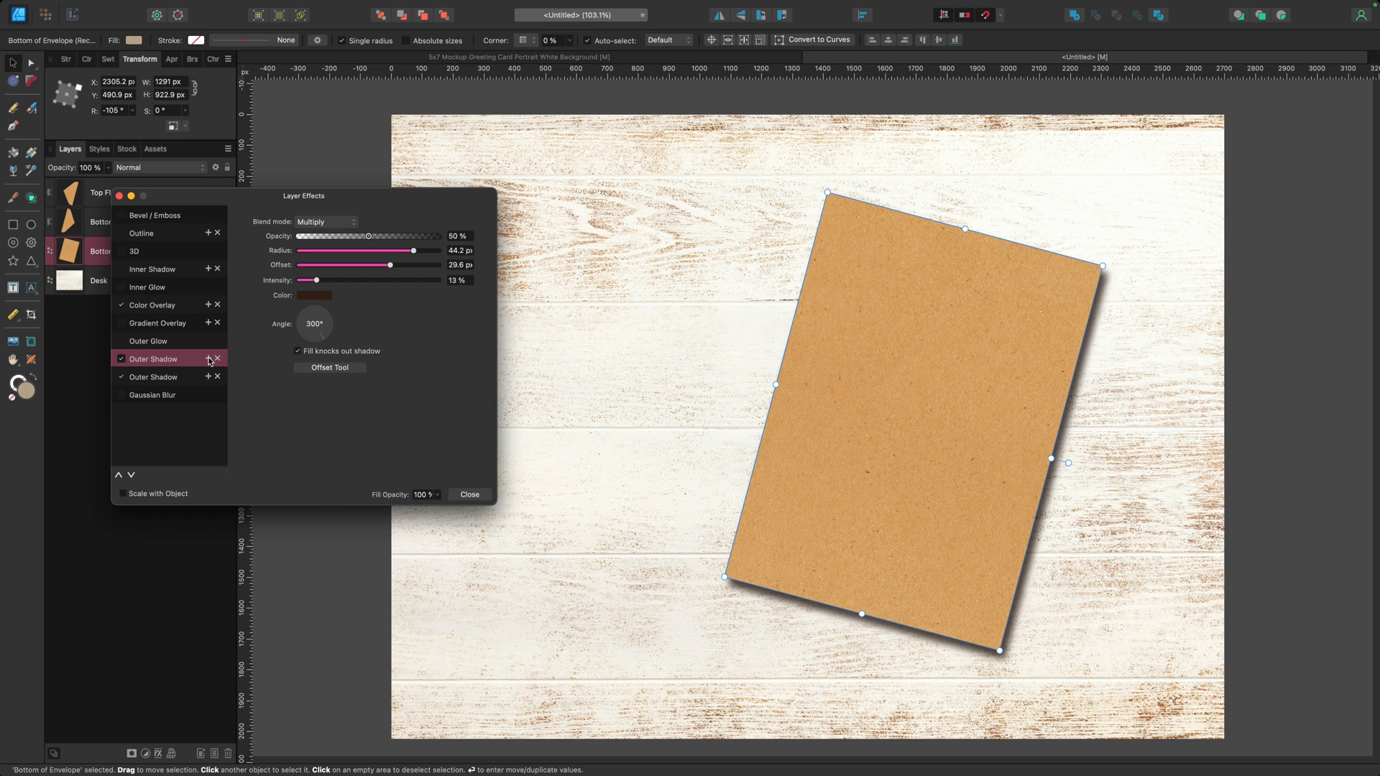
left_click(170, 377)
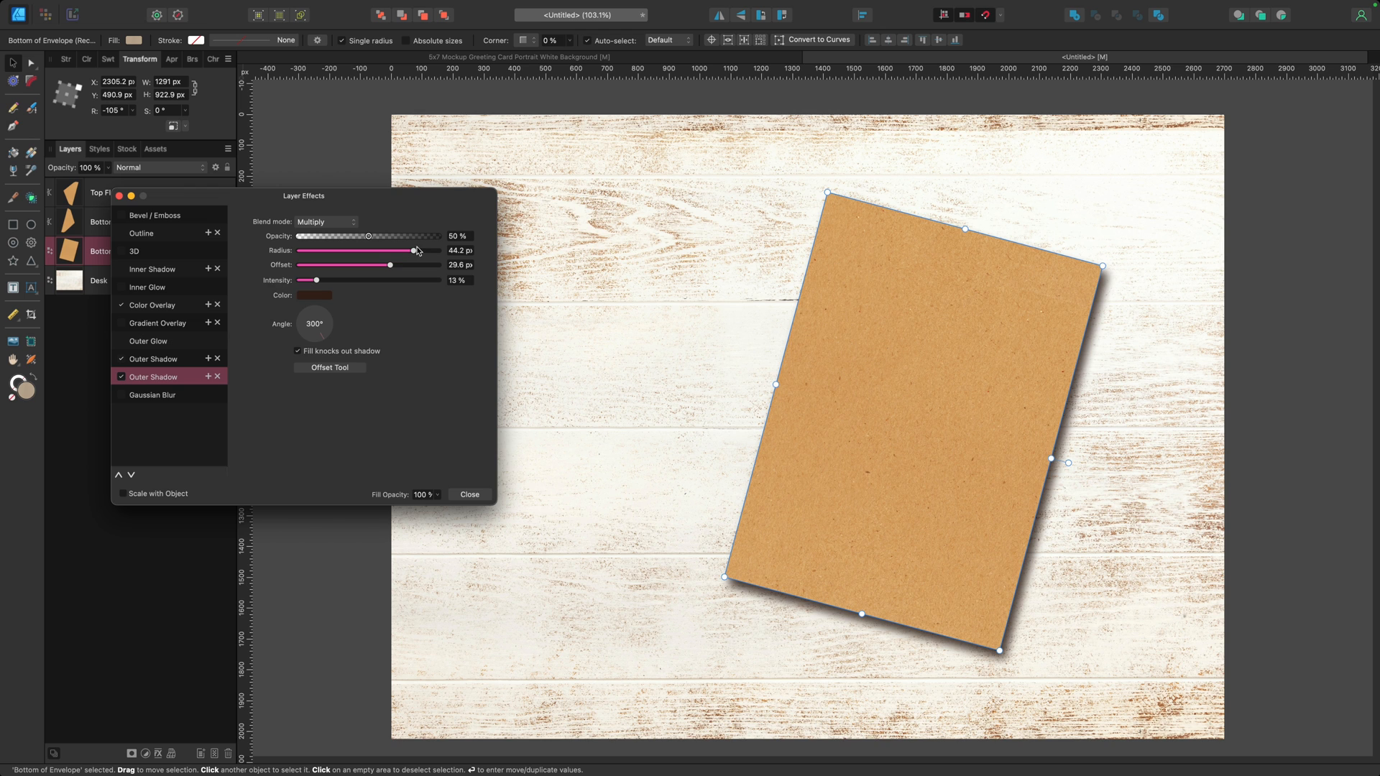
left_click_drag(389, 265, 310, 280)
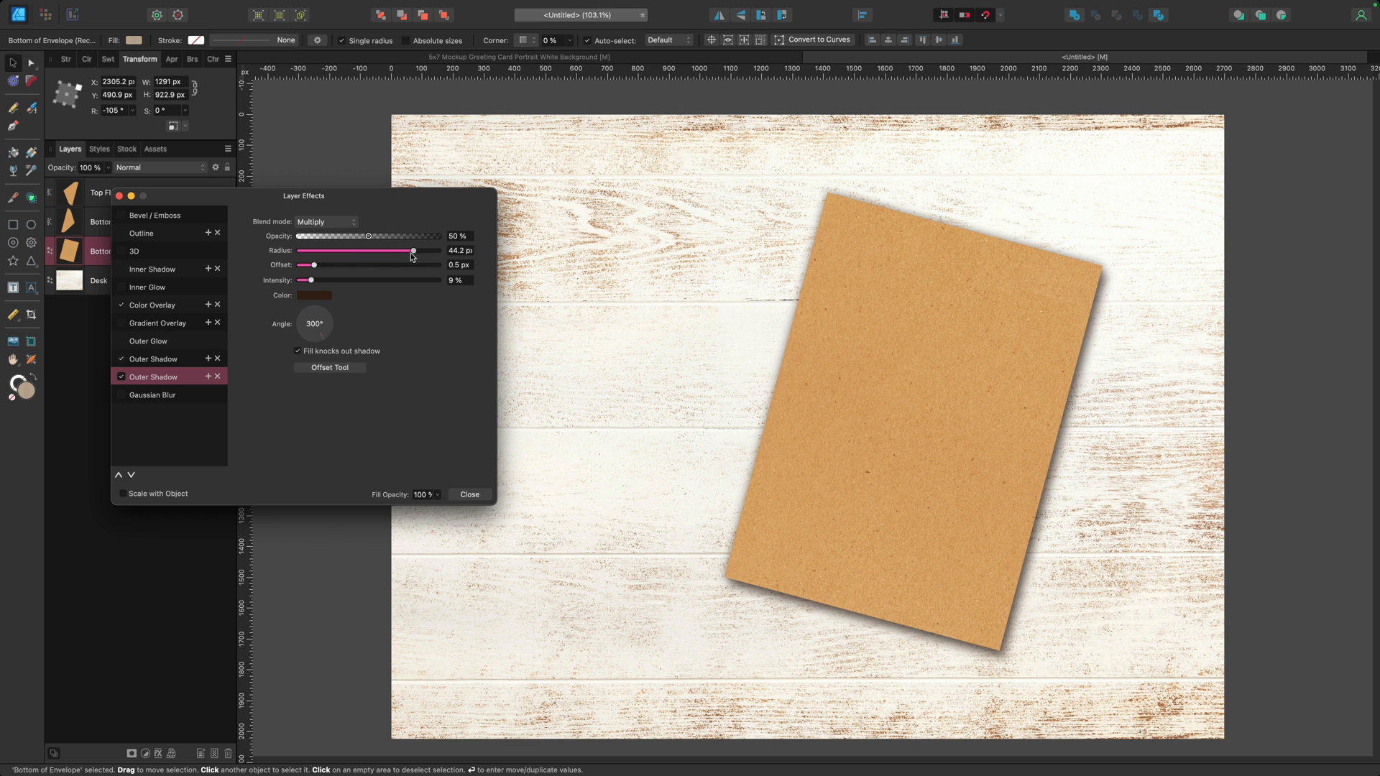
left_click_drag(411, 253, 332, 288)
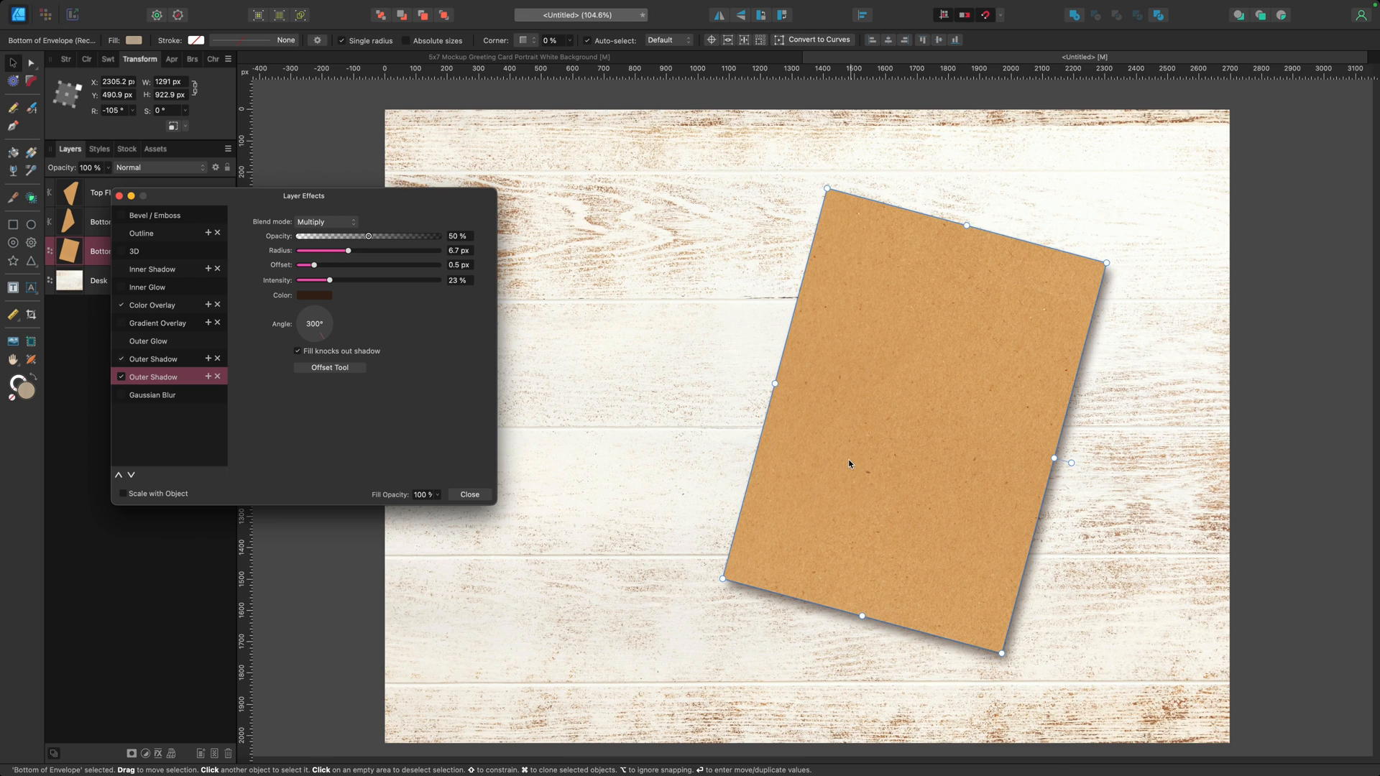
scroll(848, 459, "up", 3)
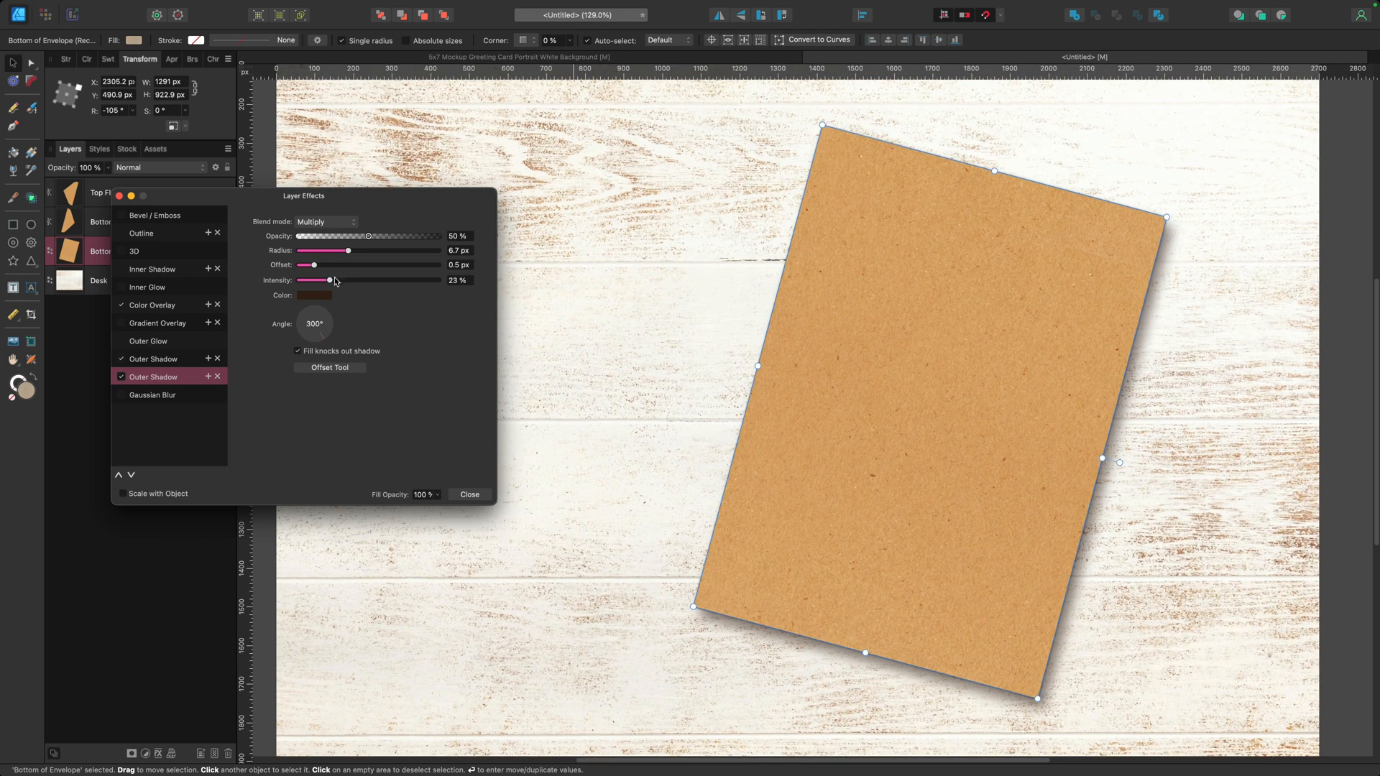
left_click_drag(315, 269, 315, 269)
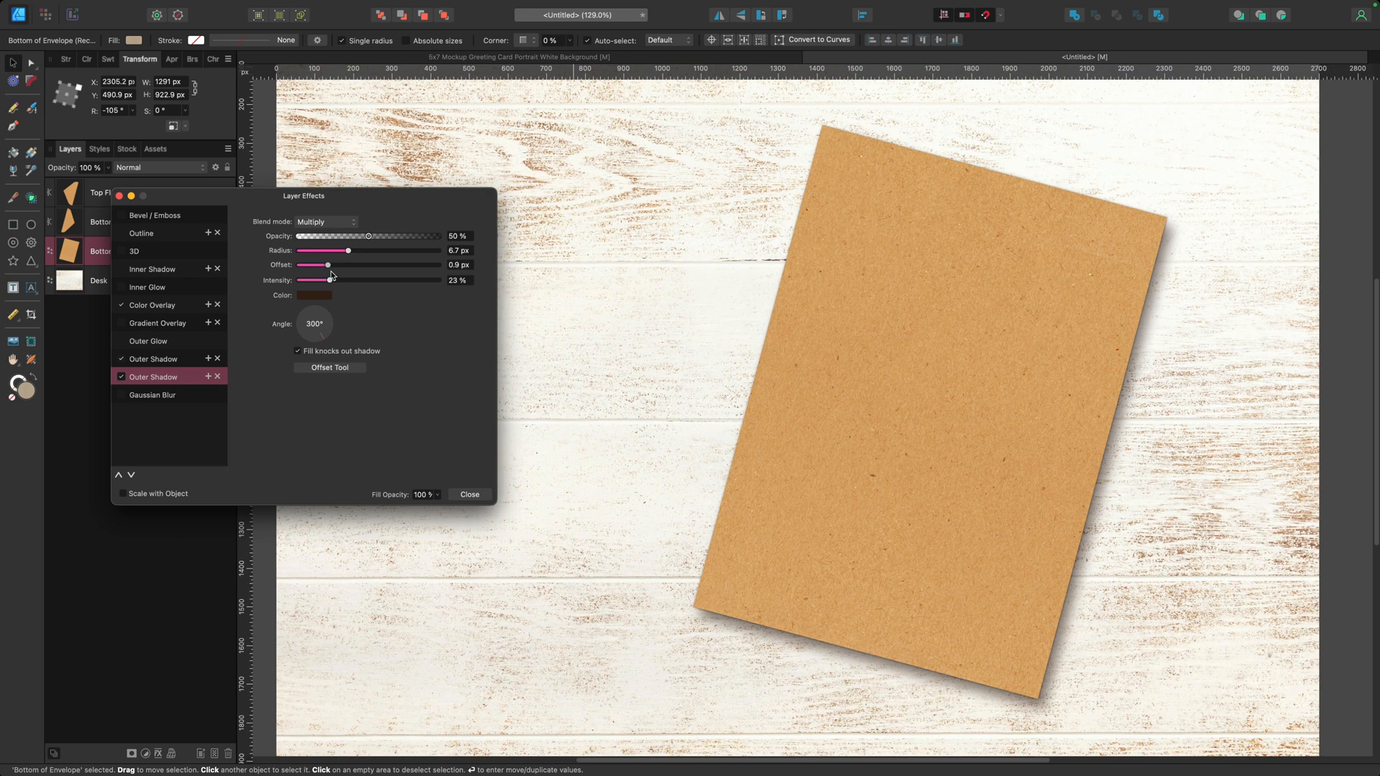
left_click_drag(331, 271, 332, 270)
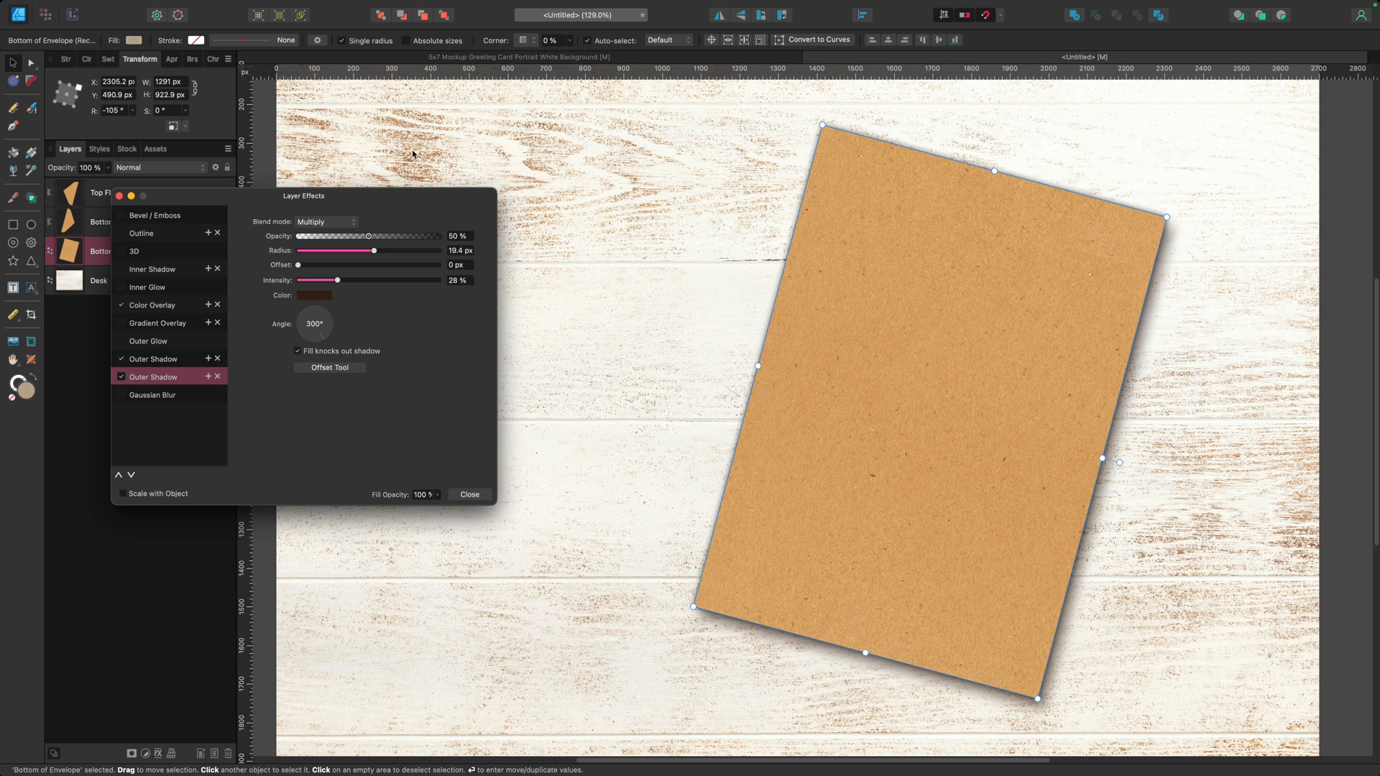
Add a third outer shadow to Bottom of Envelope with angle 135°, intensity 4%, offset 0.1 px and radius 15 px, and deselect it
left_click(208, 362)
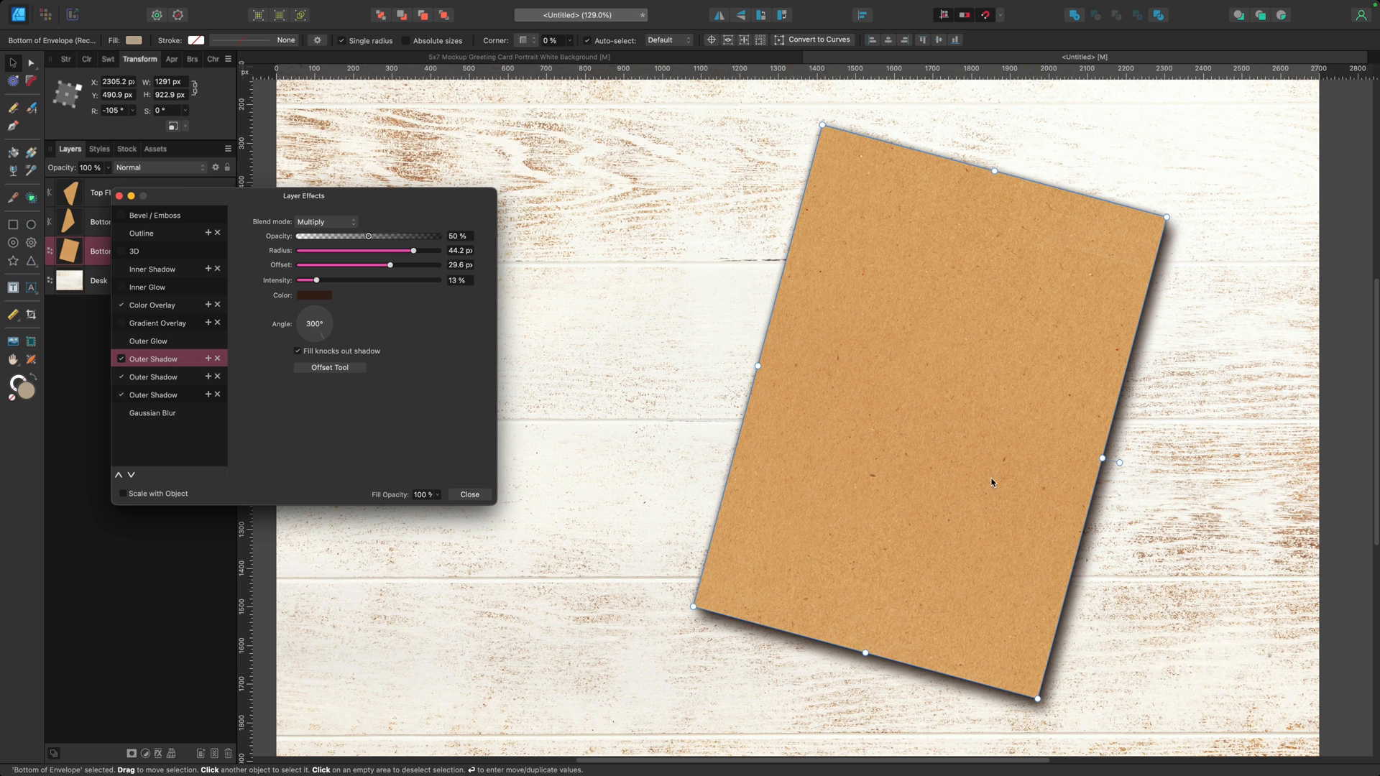
left_click_drag(324, 339, 307, 316)
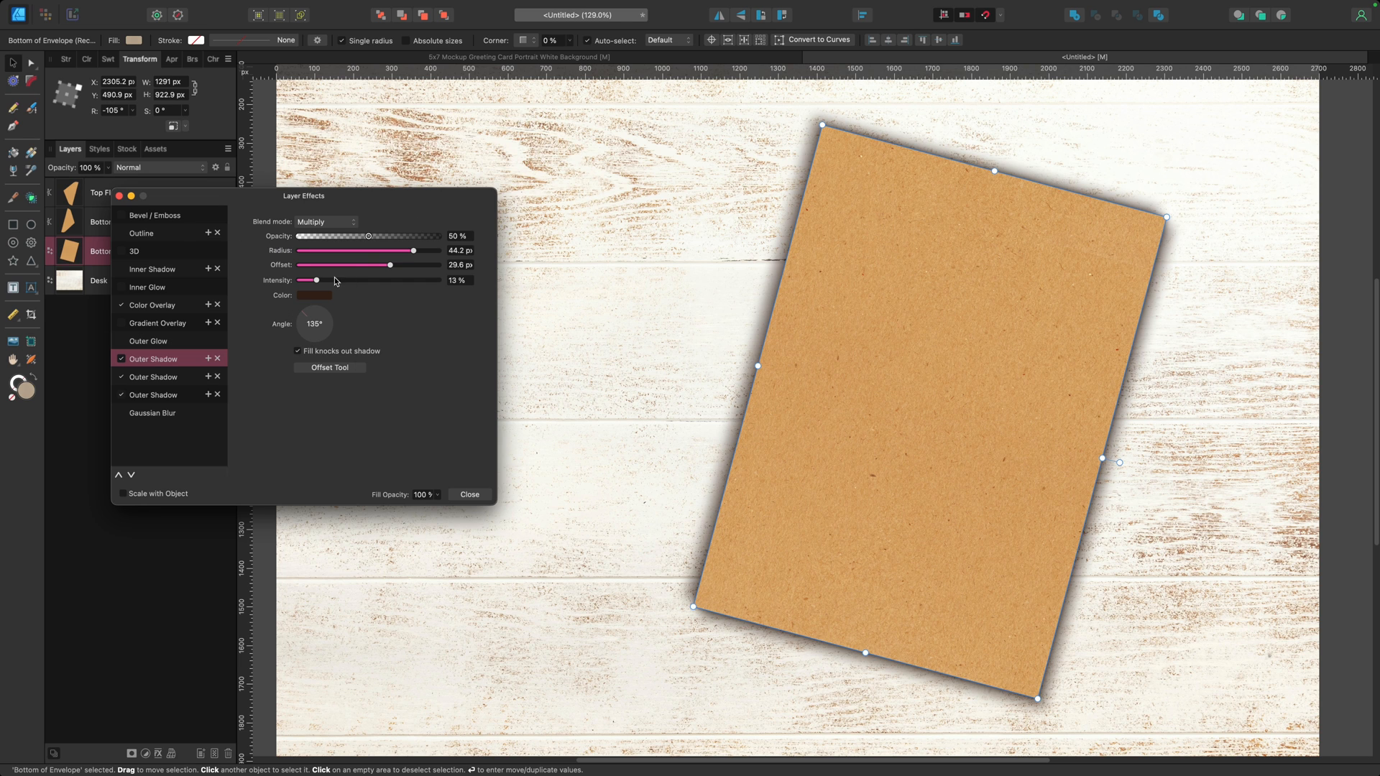
left_click_drag(316, 280, 303, 281)
left_click_drag(395, 266, 302, 269)
left_click_drag(414, 250, 366, 267)
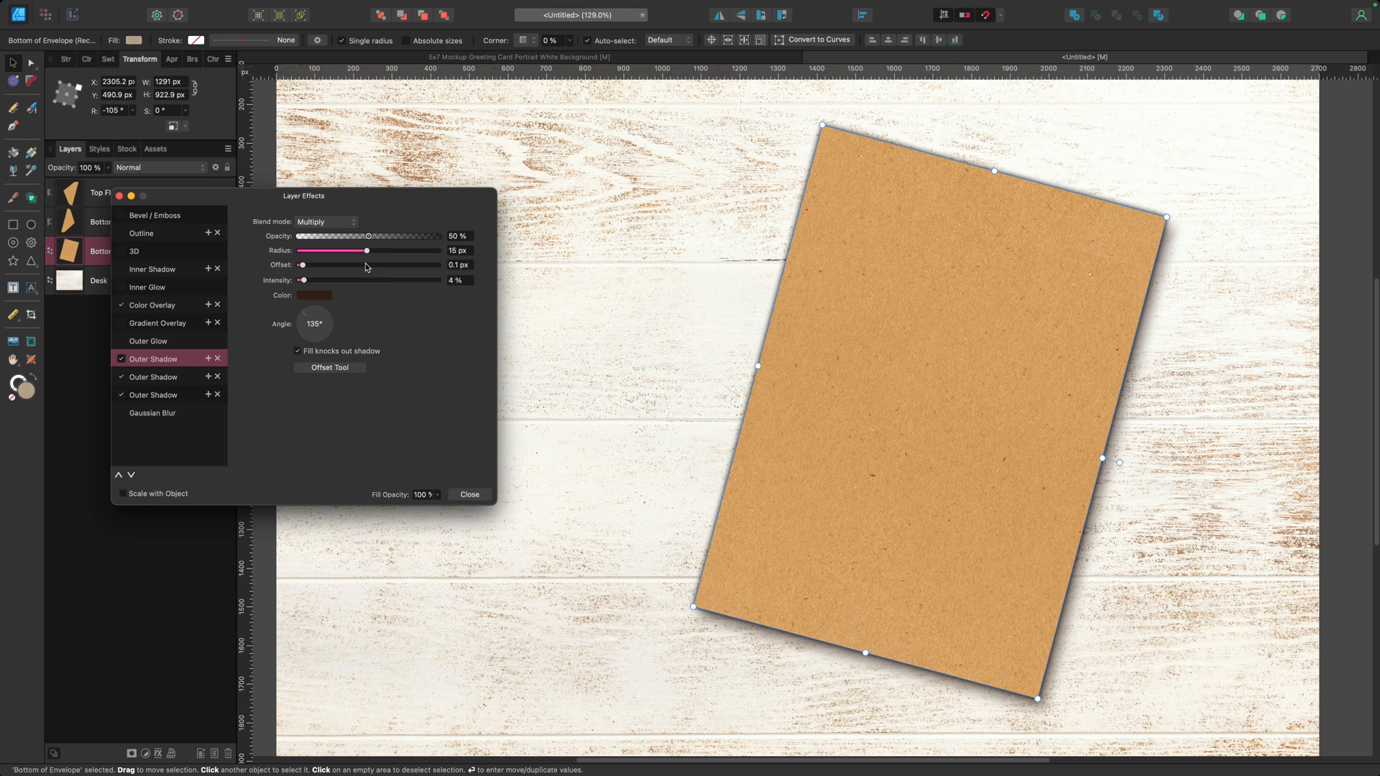
left_click(546, 491)
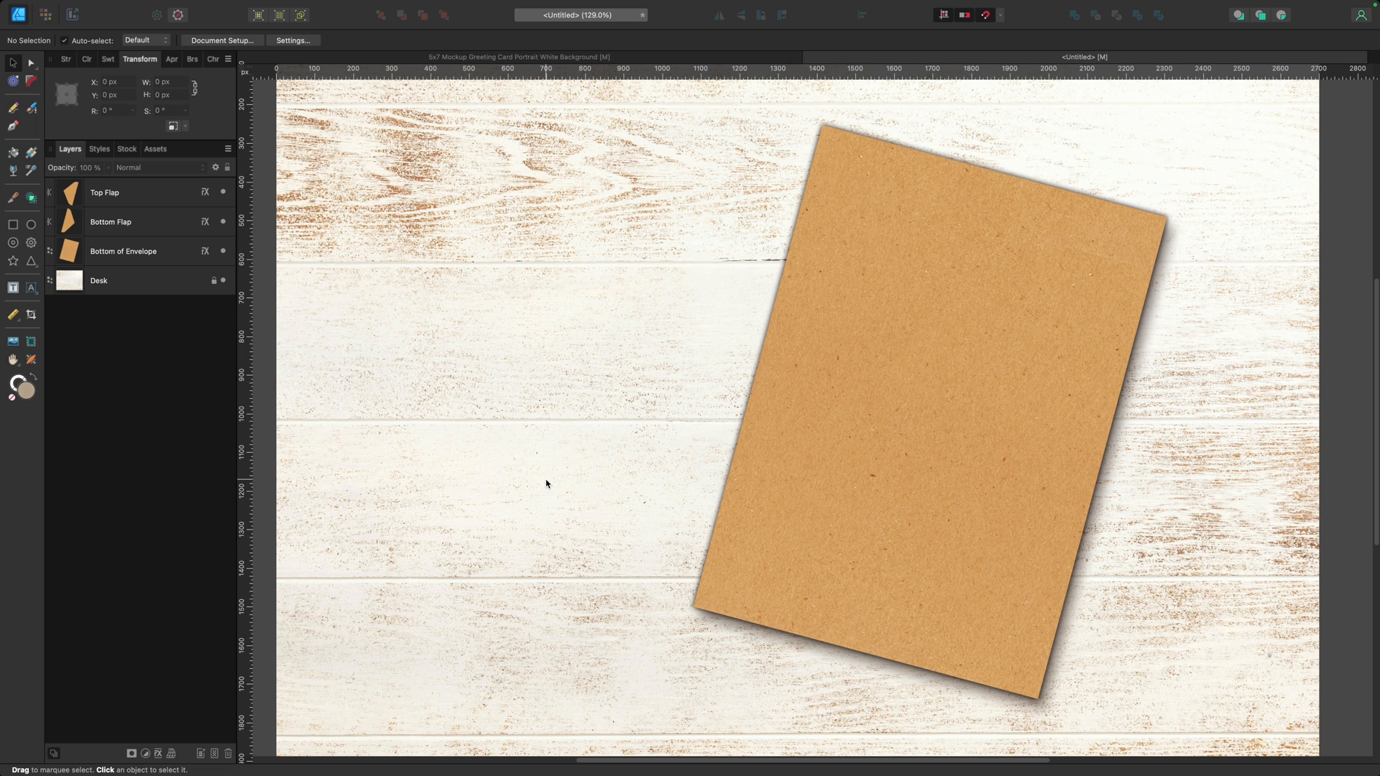
Add an Outer Shadow effect to Bottom Flap with the hex color 352219
left_click(132, 224)
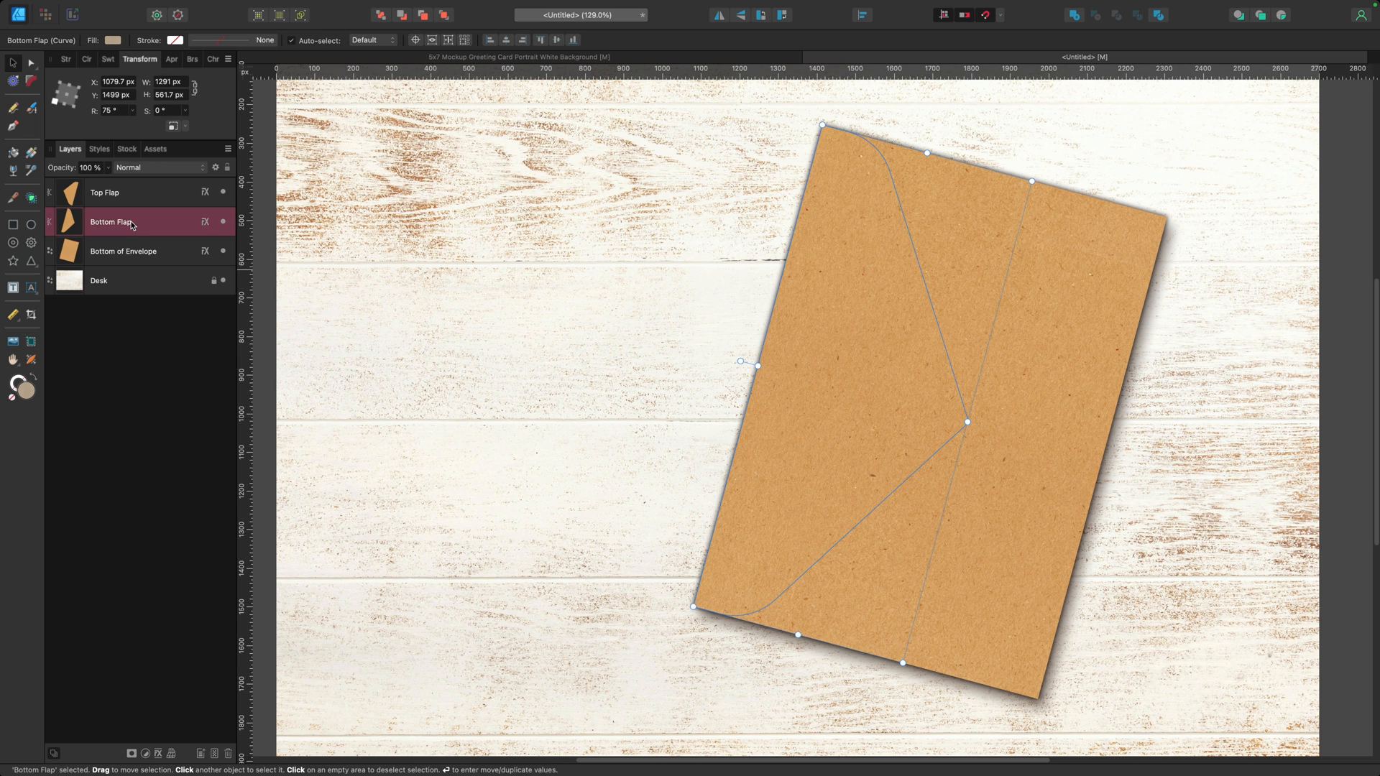
left_click(206, 222)
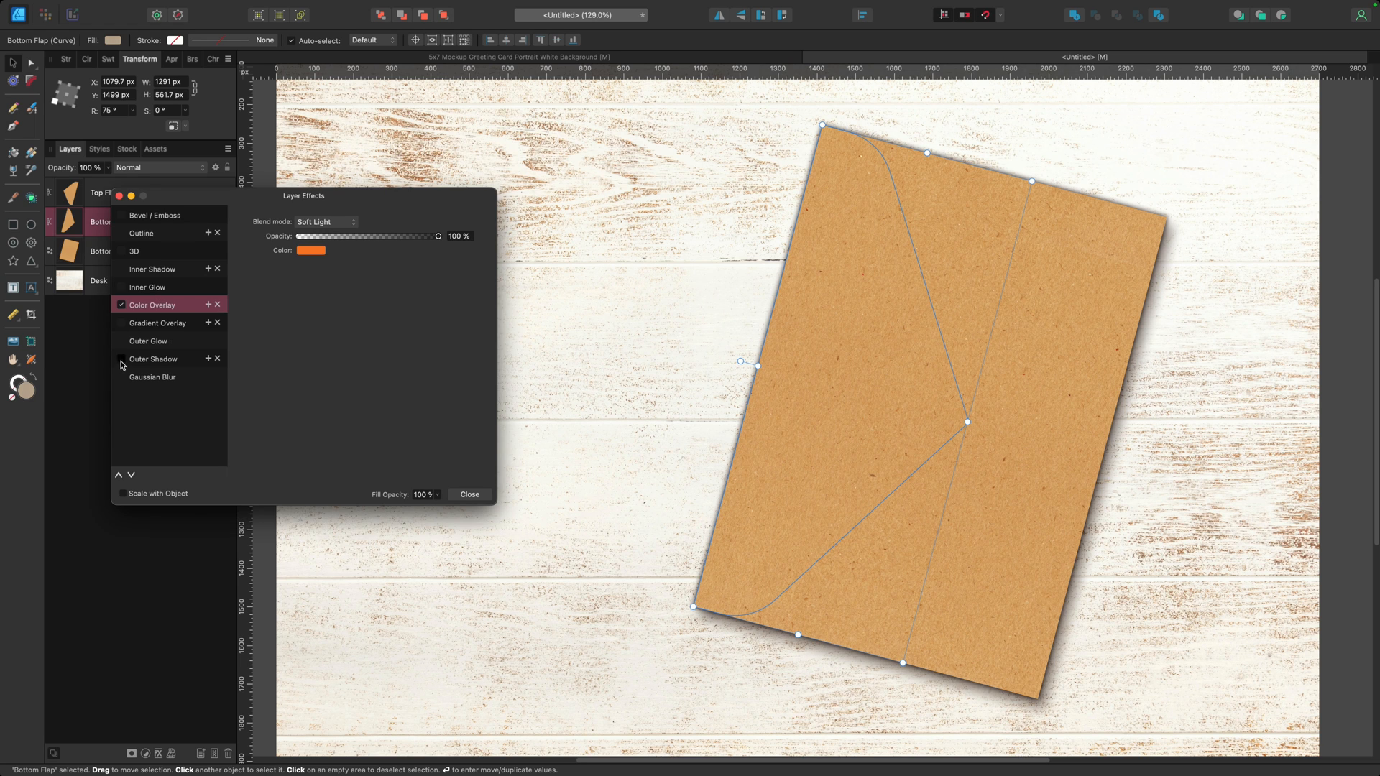
left_click(142, 360)
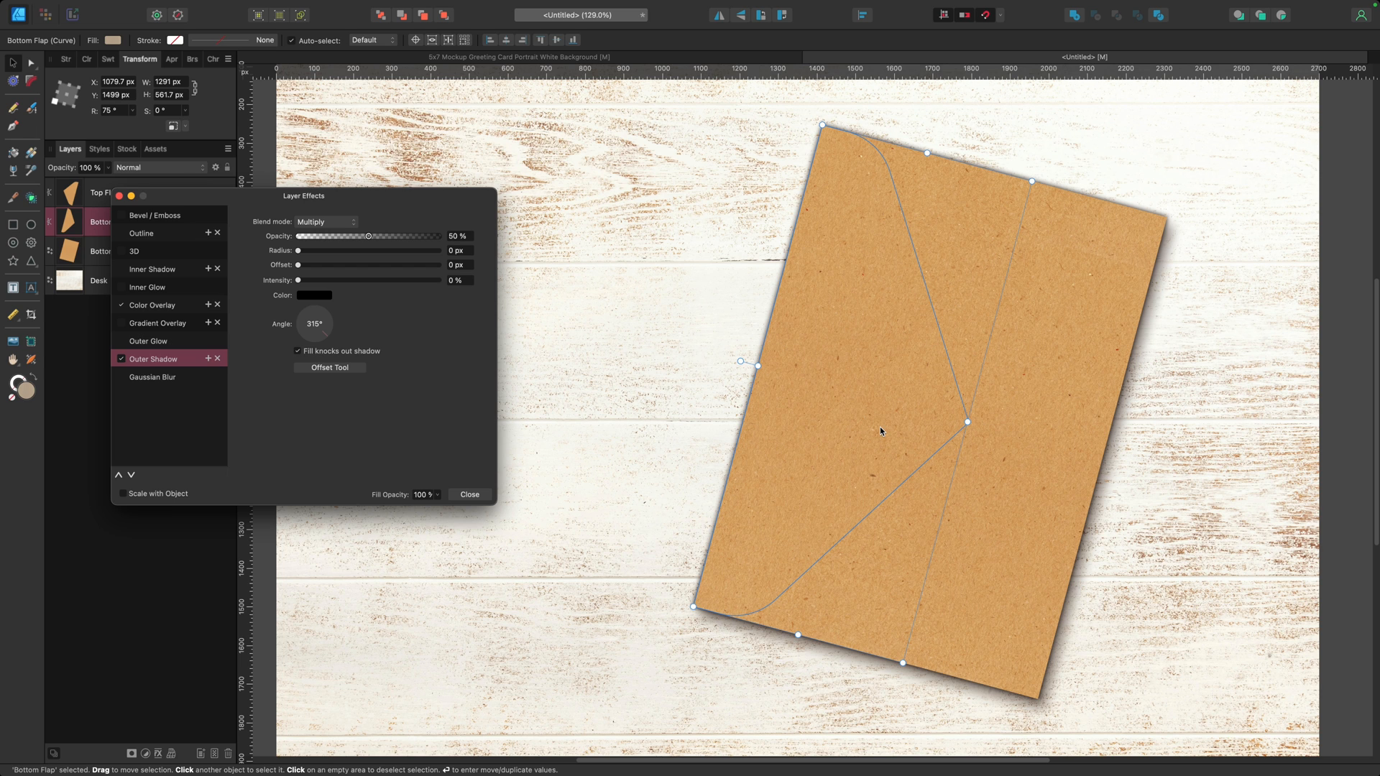
left_click(321, 295)
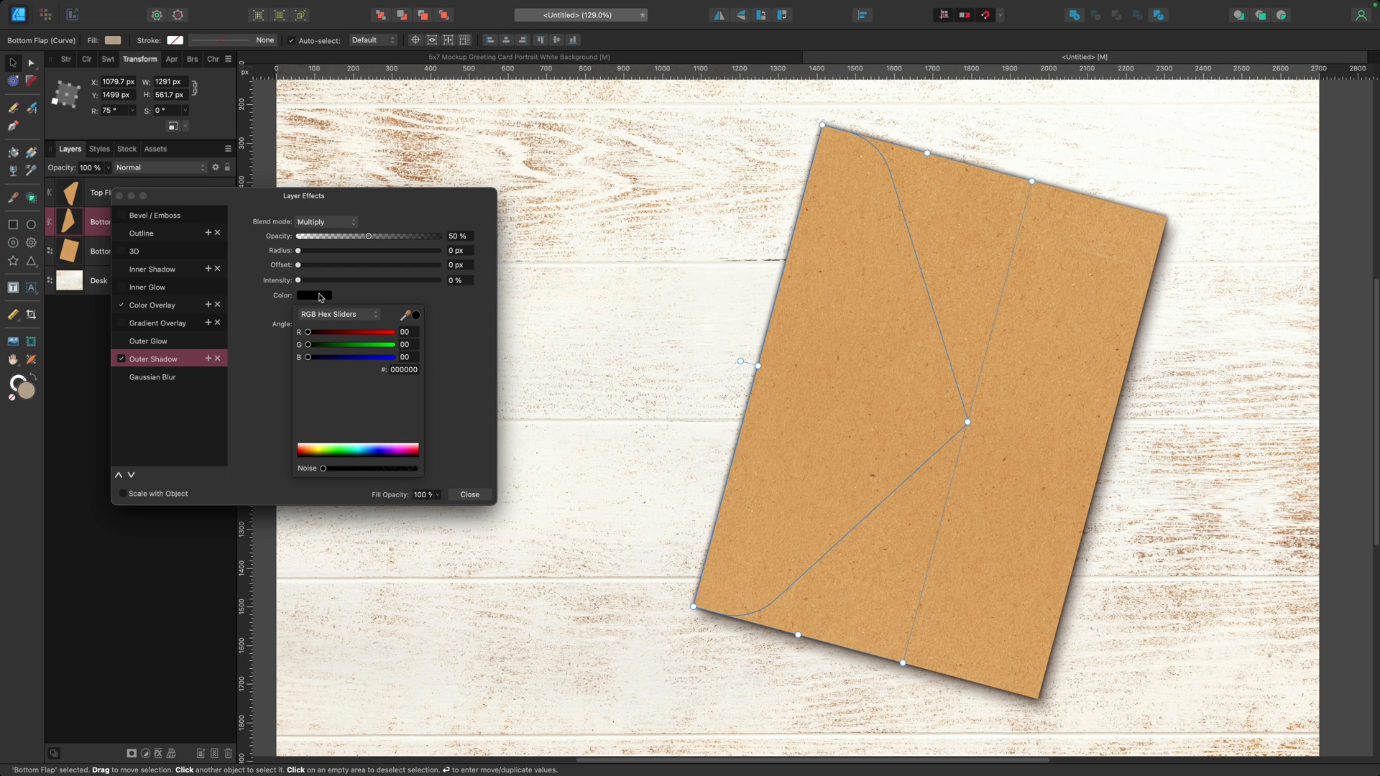
left_click(412, 369)
type("352219")
key("Tab")
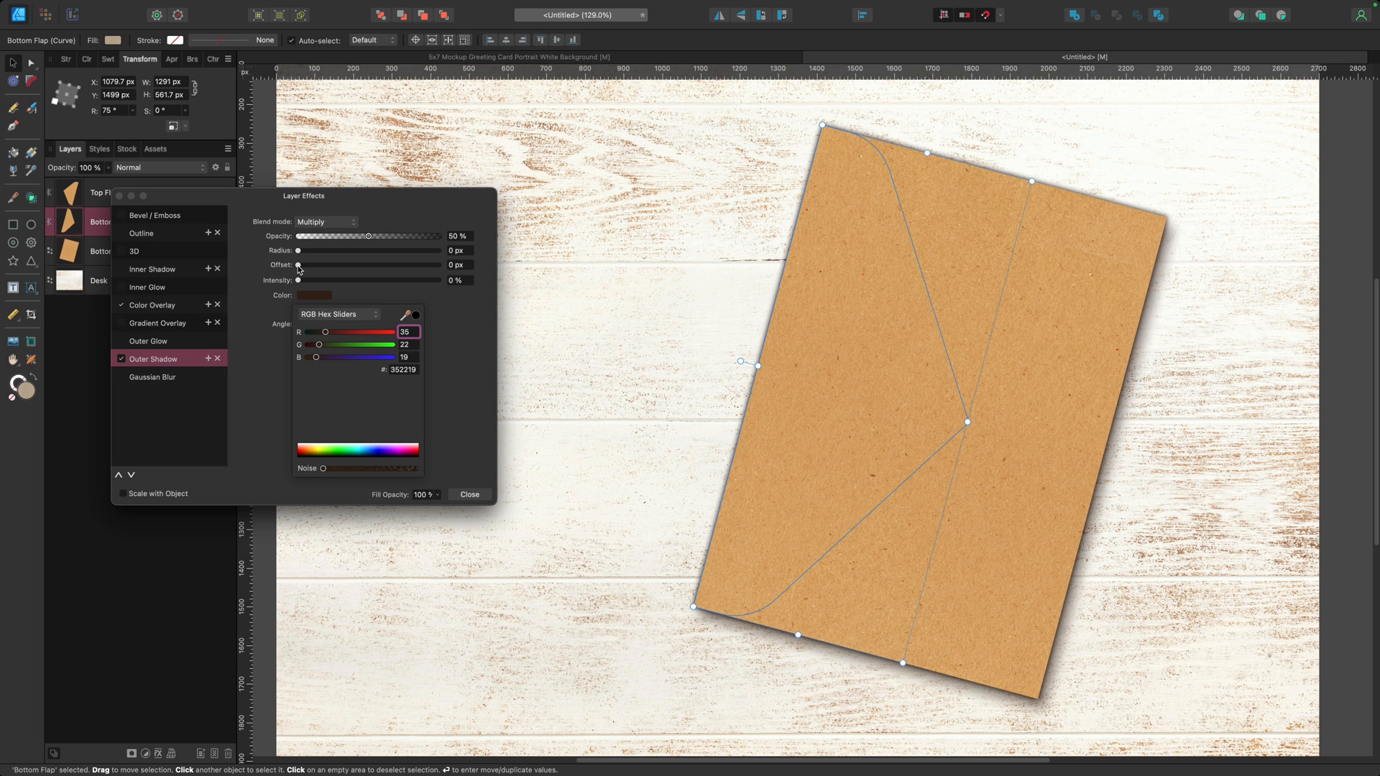
Give the Bottom Flap's shadow a small soft radius and a slight intensity, close its layer effects and deselect it
left_click_drag(298, 252, 361, 273)
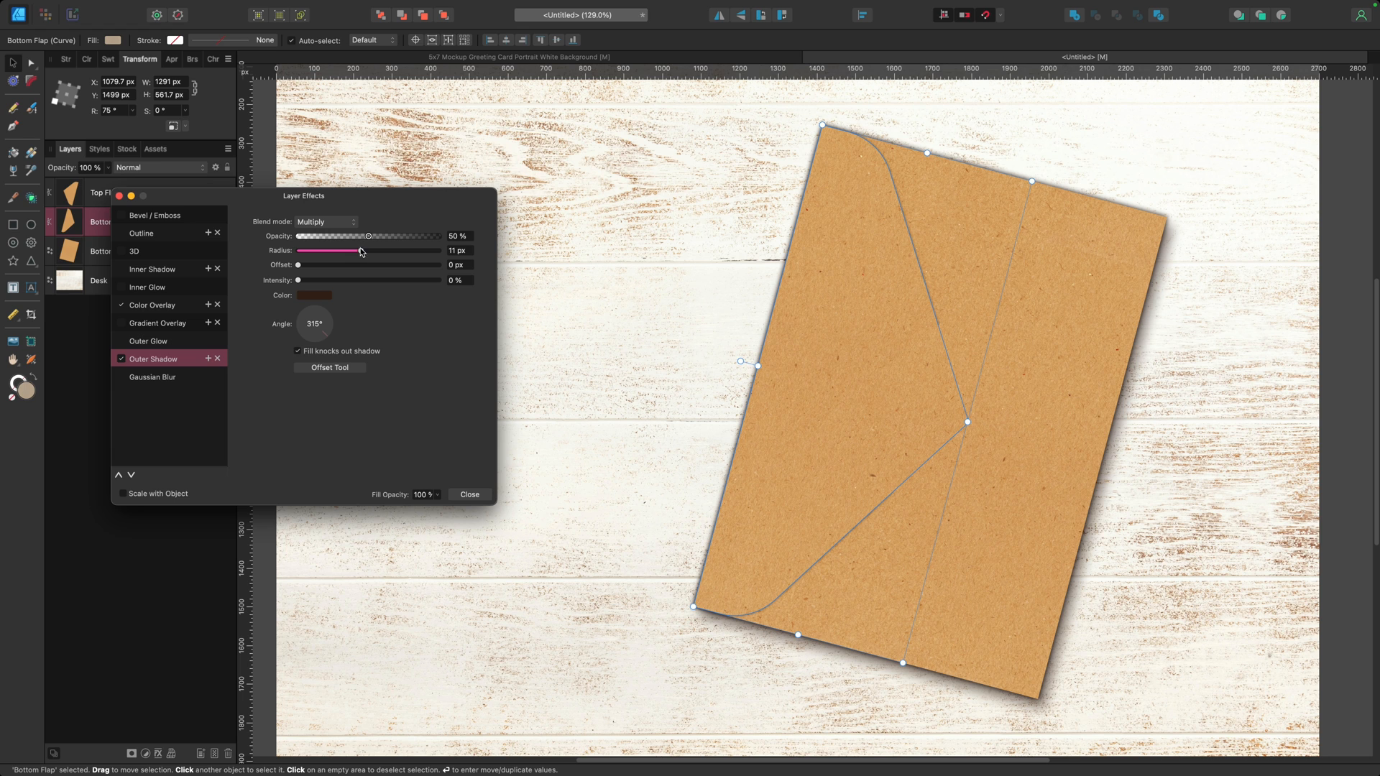
left_click_drag(361, 251, 373, 258)
left_click_drag(298, 280, 307, 285)
left_click(474, 496)
left_click(535, 510)
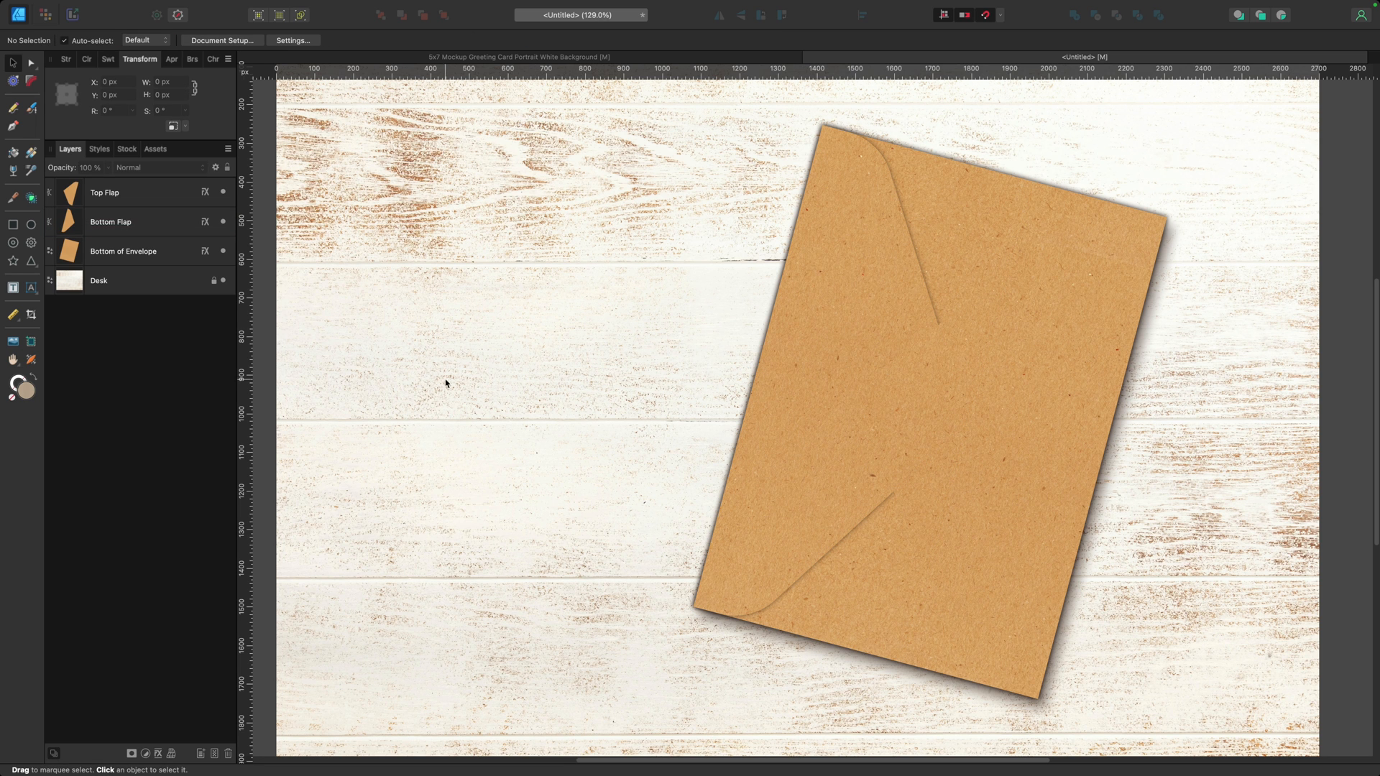
Examine the envelope shadows in the finished 5x7 Mockup Greeting Card Portrait White Background document, and return to the untitled document
left_click(369, 56)
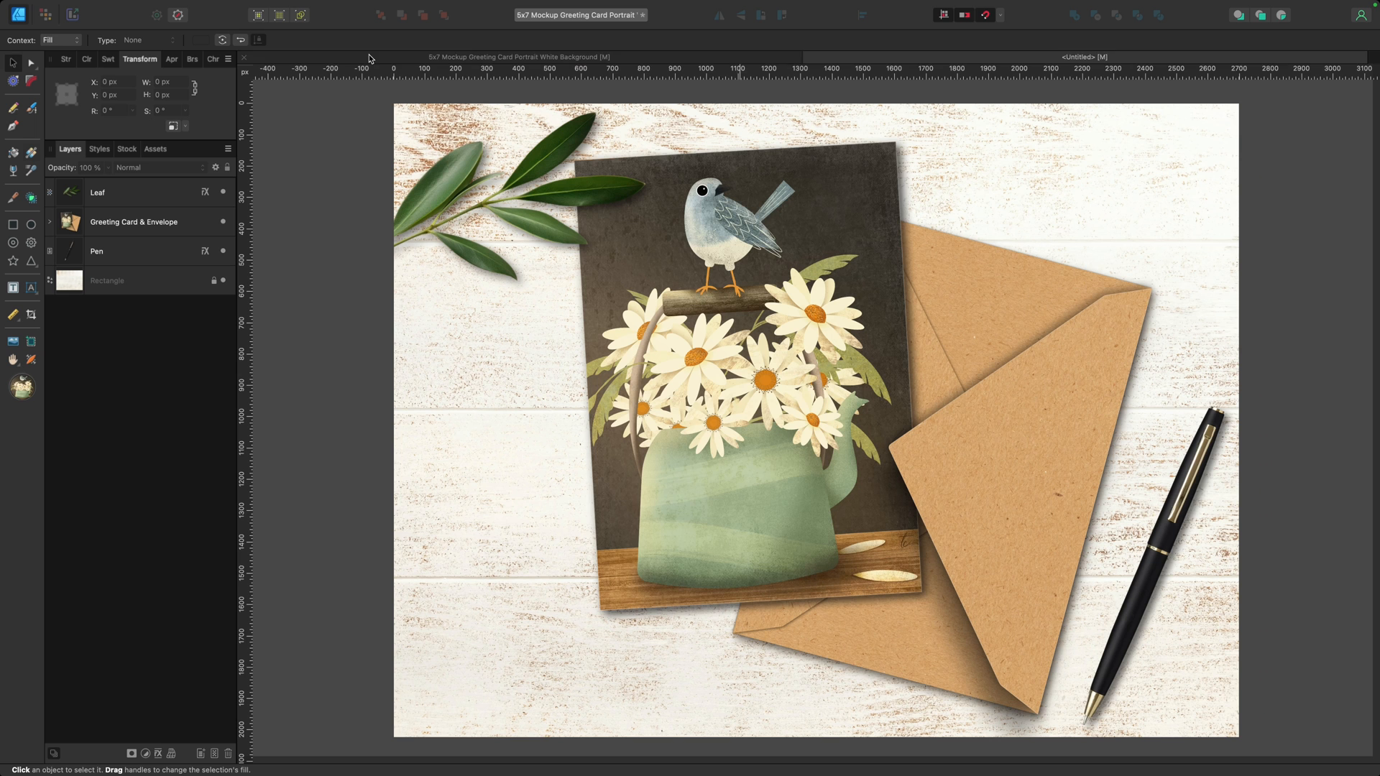
key("g")
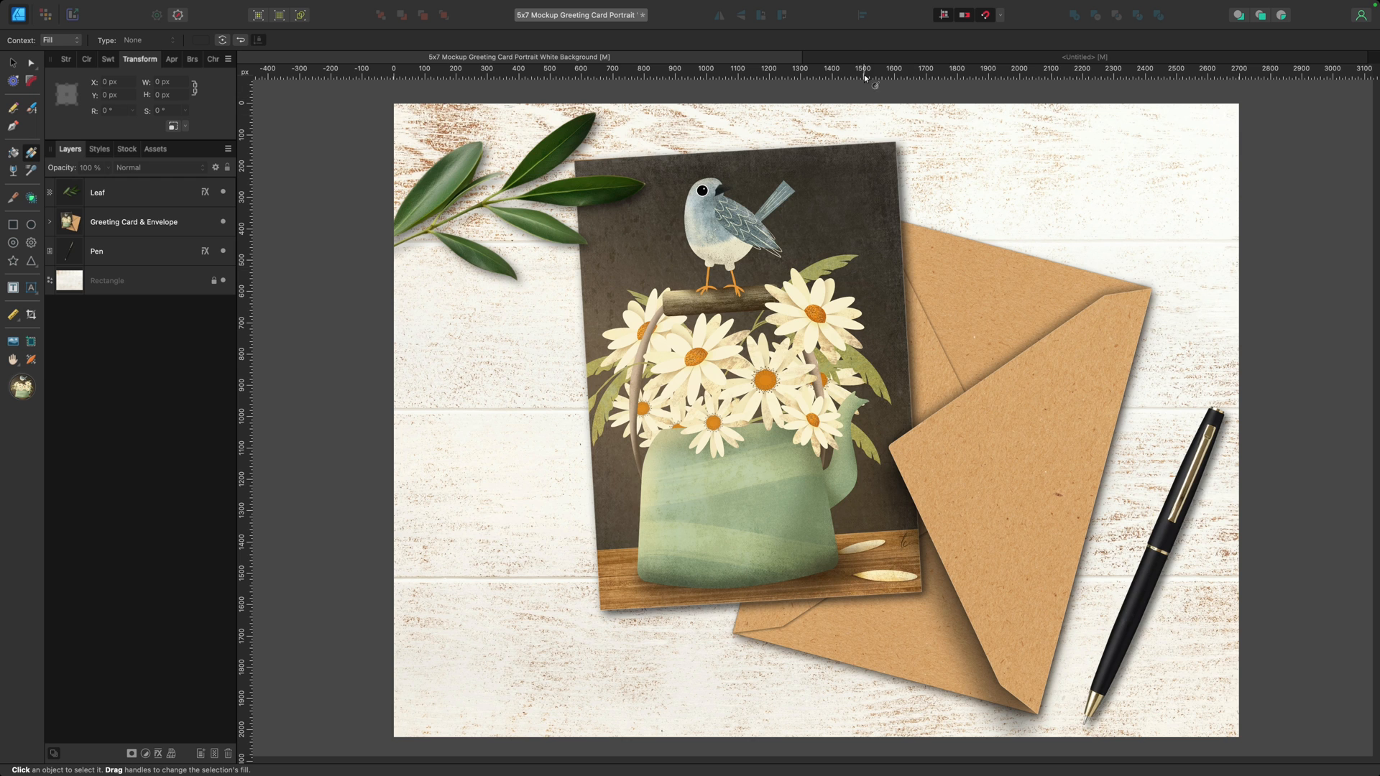
left_click(858, 56)
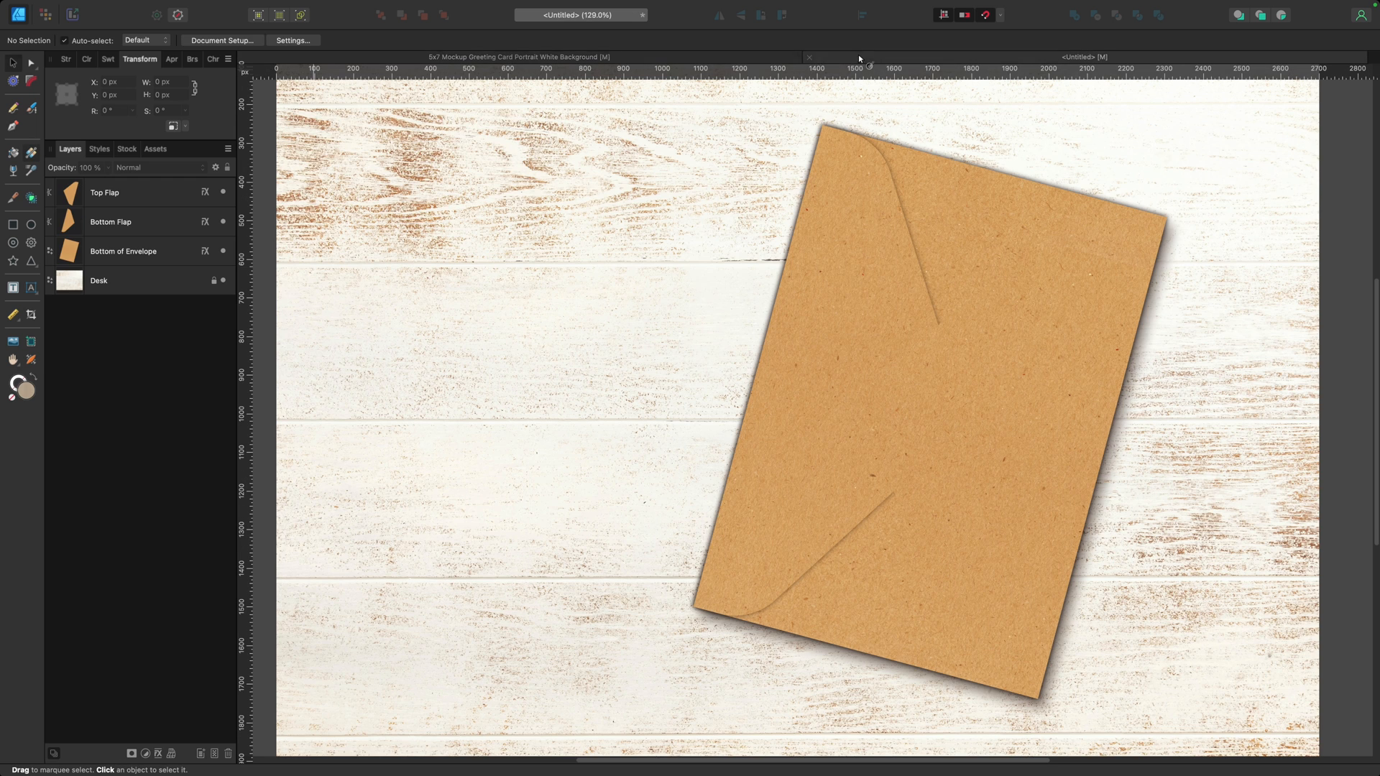
Add an Outer Shadow effect to Top Flap with the hex color 352219
left_click(204, 193)
left_click(204, 193)
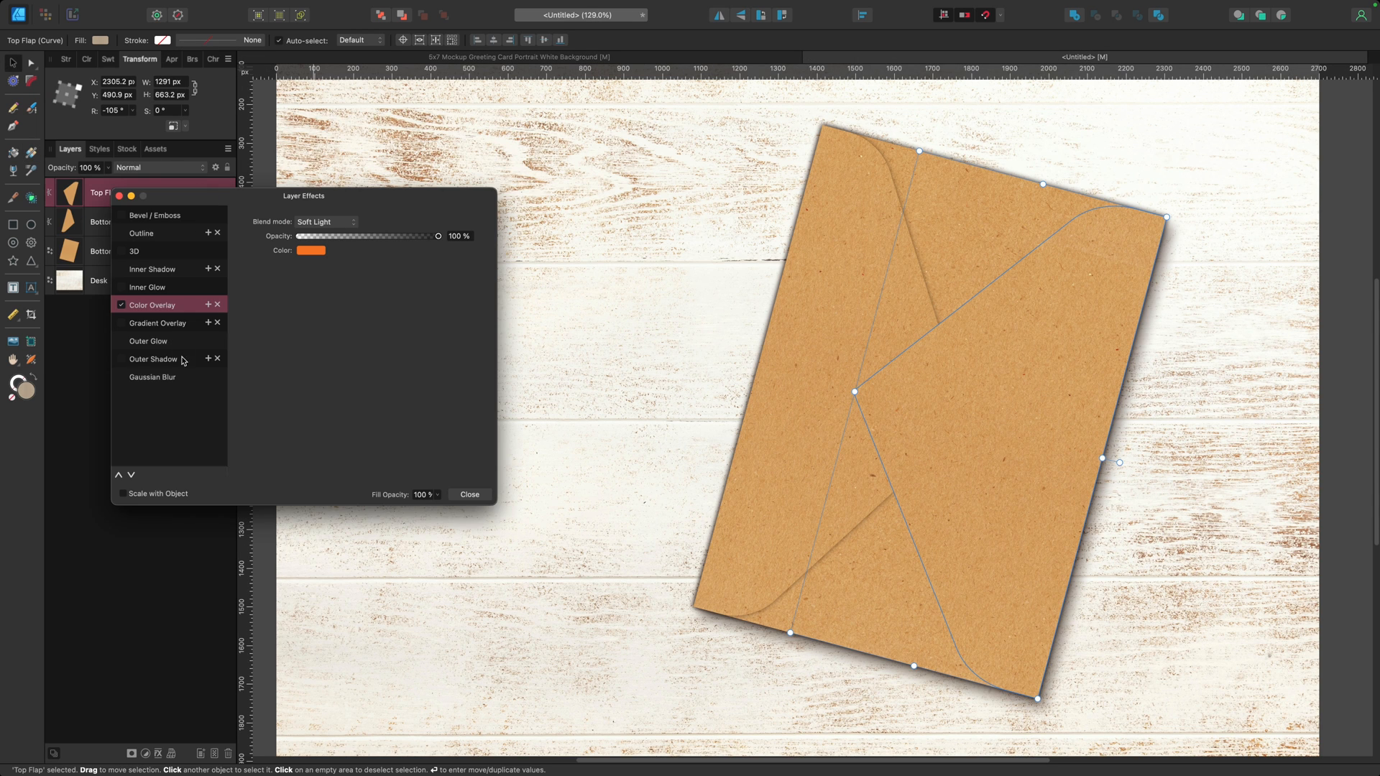
left_click(143, 359)
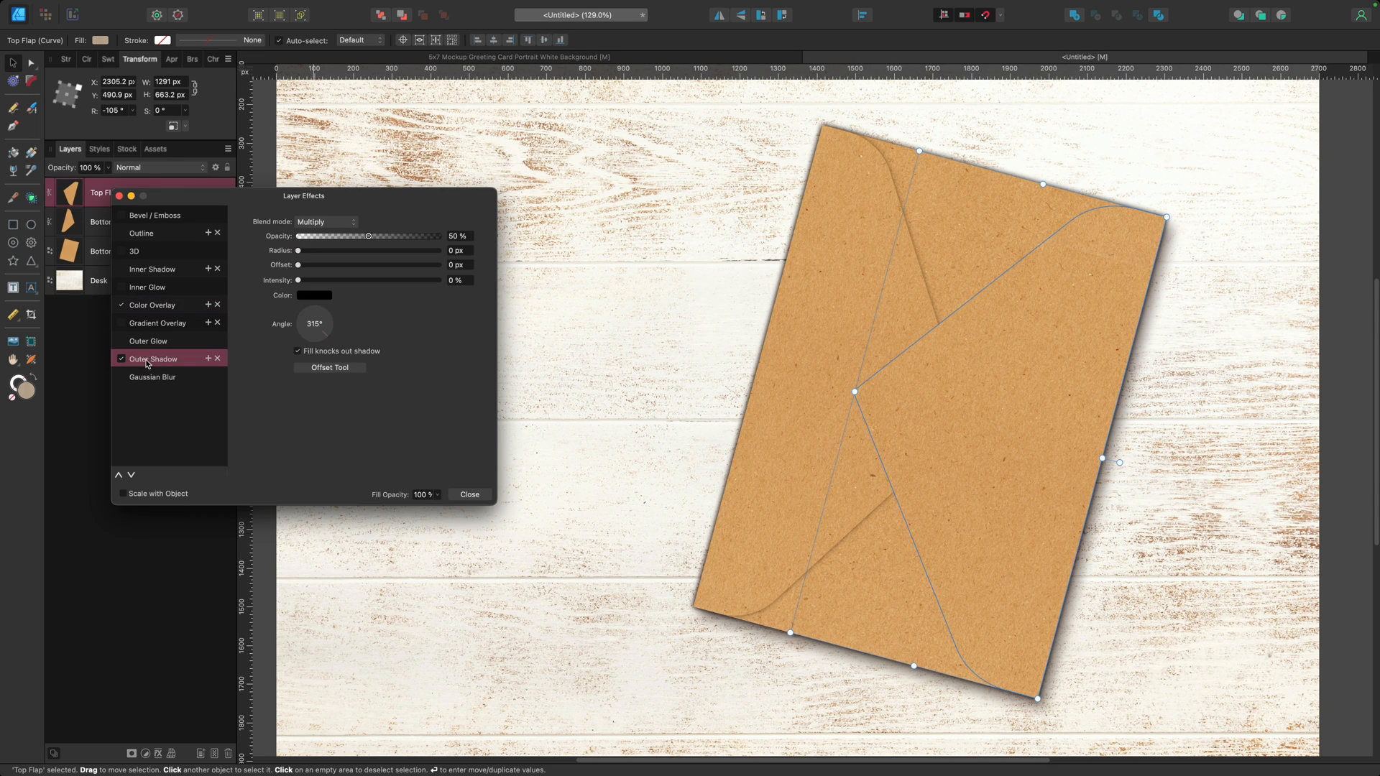
left_click(313, 296)
double_click(411, 369)
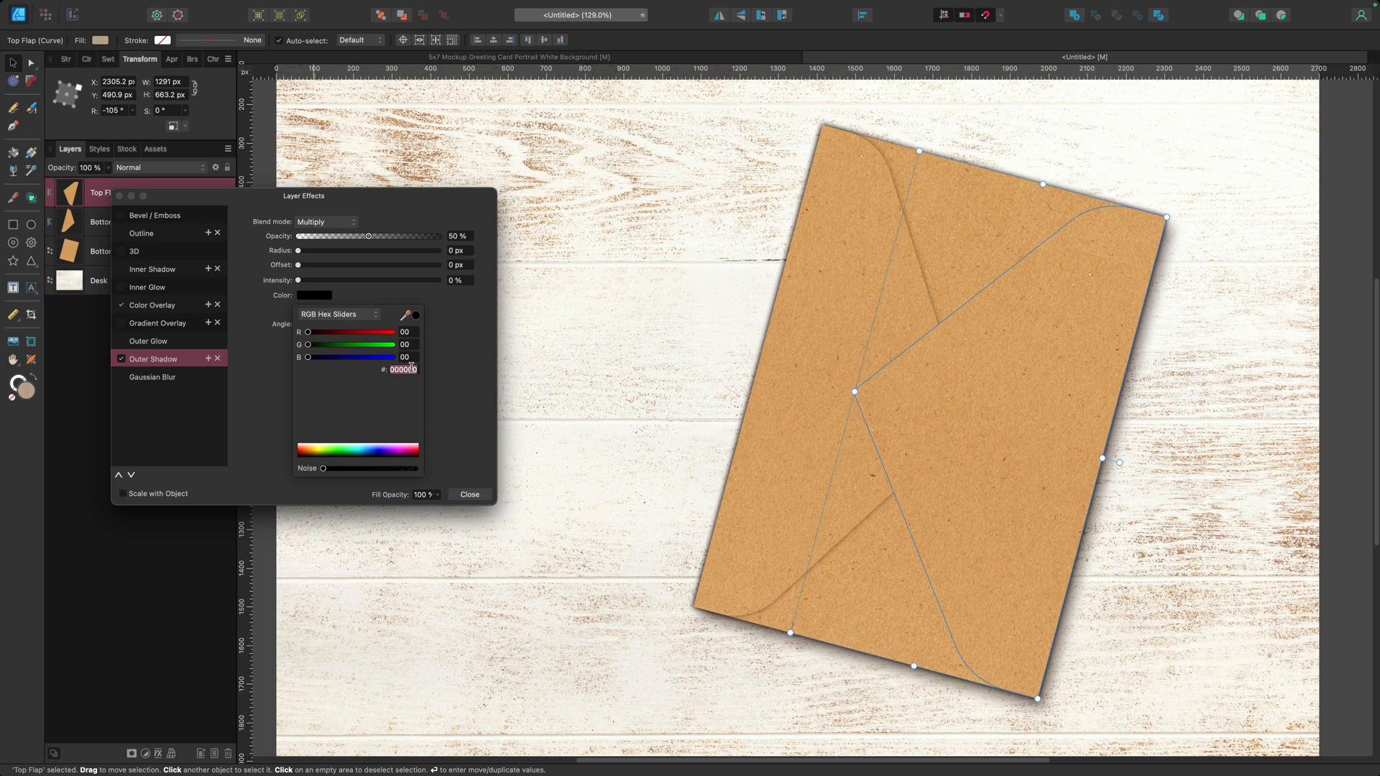
type("352219")
key("Tab")
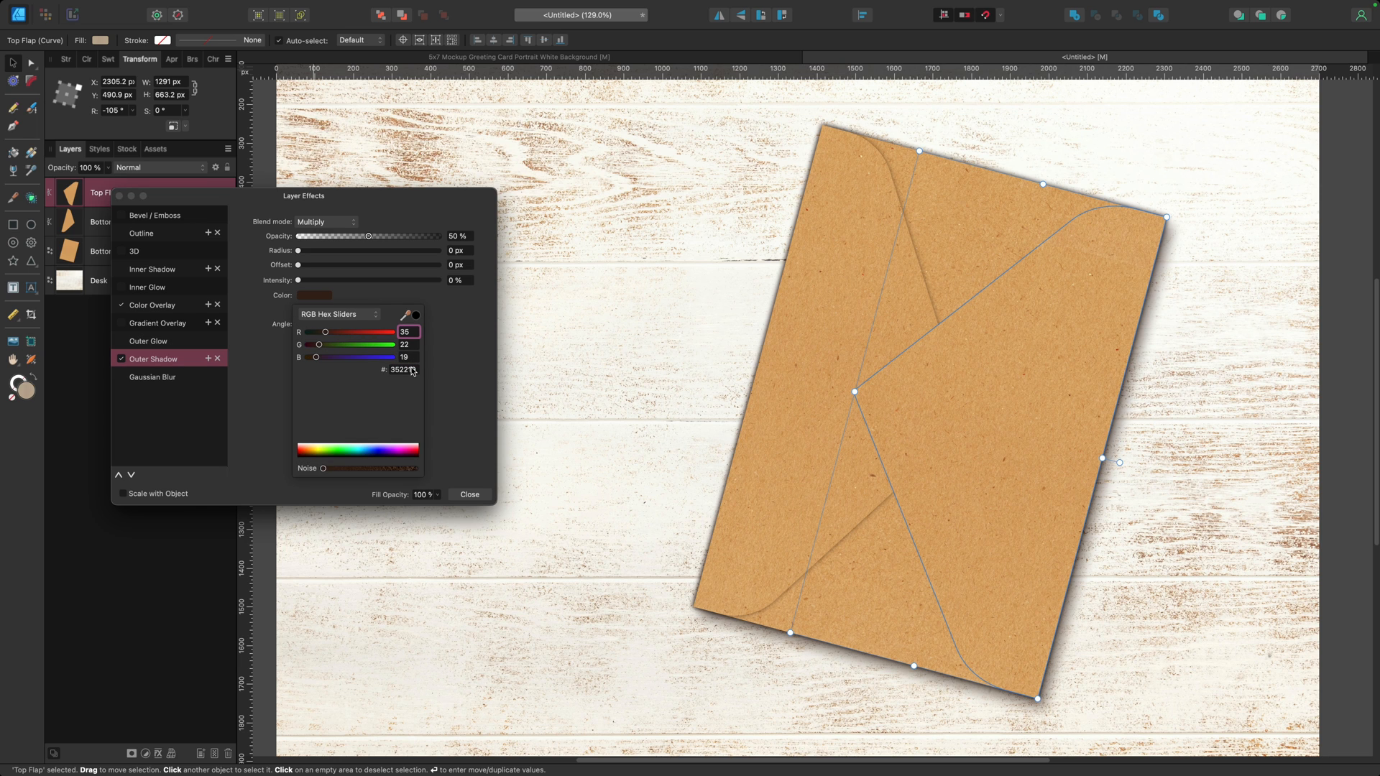
Switch the Top Flap shadow's color model to HSL Sliders and darken the brown slightly
left_click(334, 314)
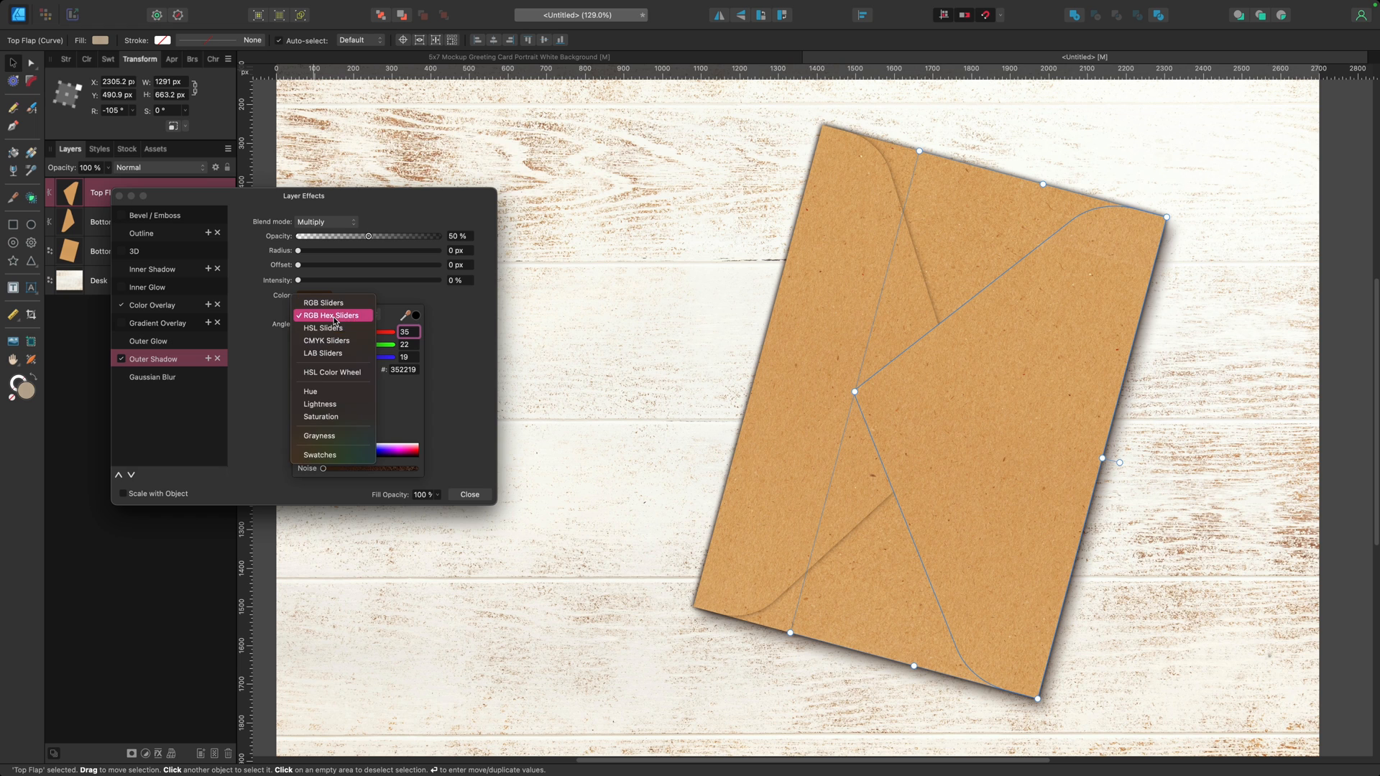
left_click(324, 330)
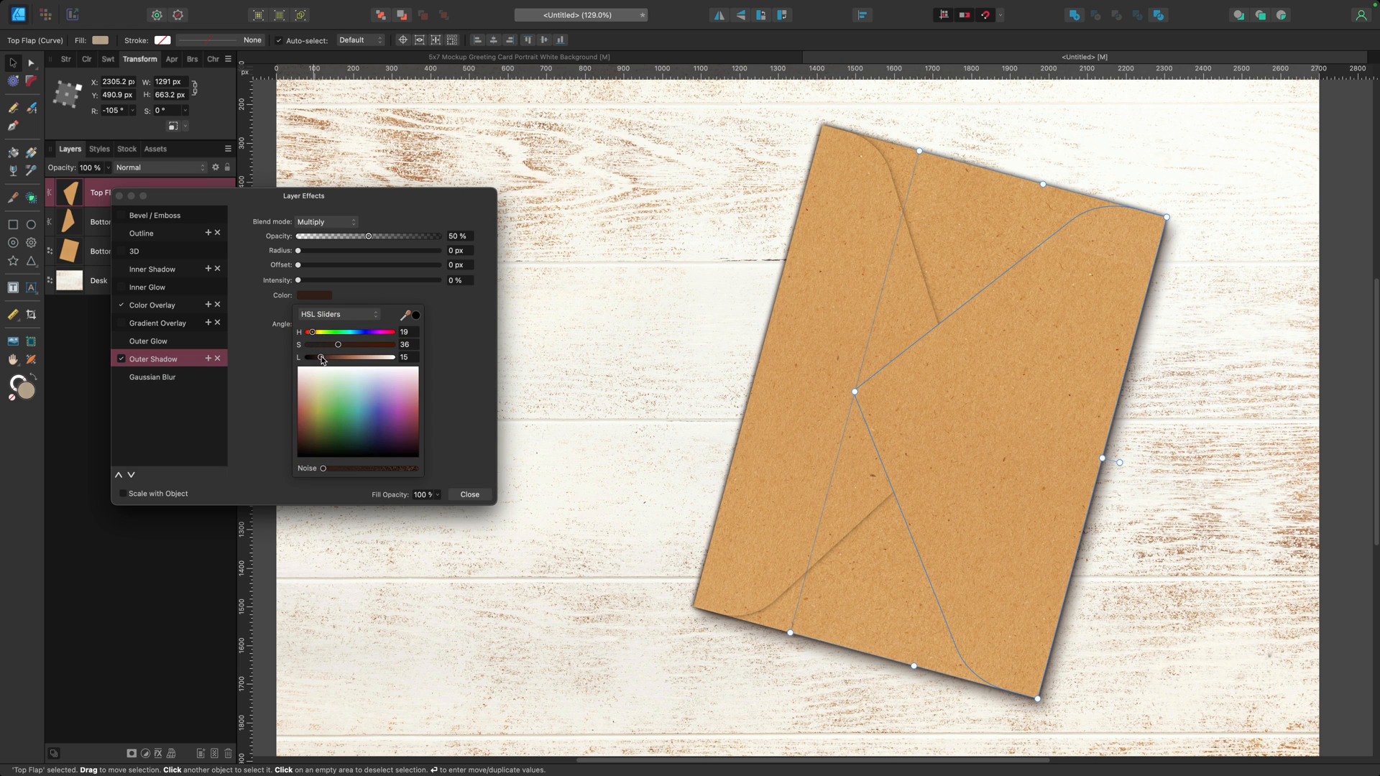
left_click_drag(320, 357, 321, 361)
Set the Top Flap shadow's offset to 73 px, angle to 244°, radius to 83.9 px and intensity to 12%
left_click_drag(298, 265, 431, 305)
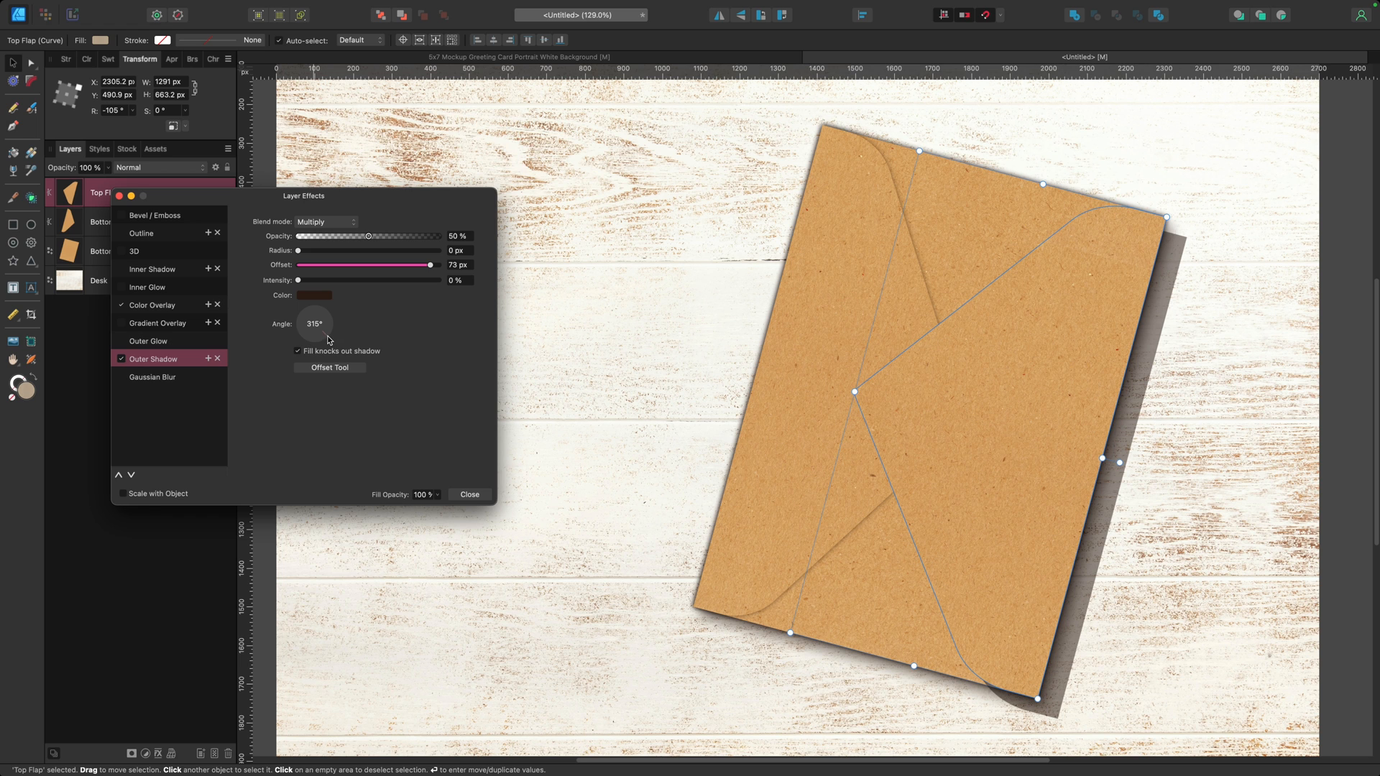
left_click_drag(326, 336, 306, 338)
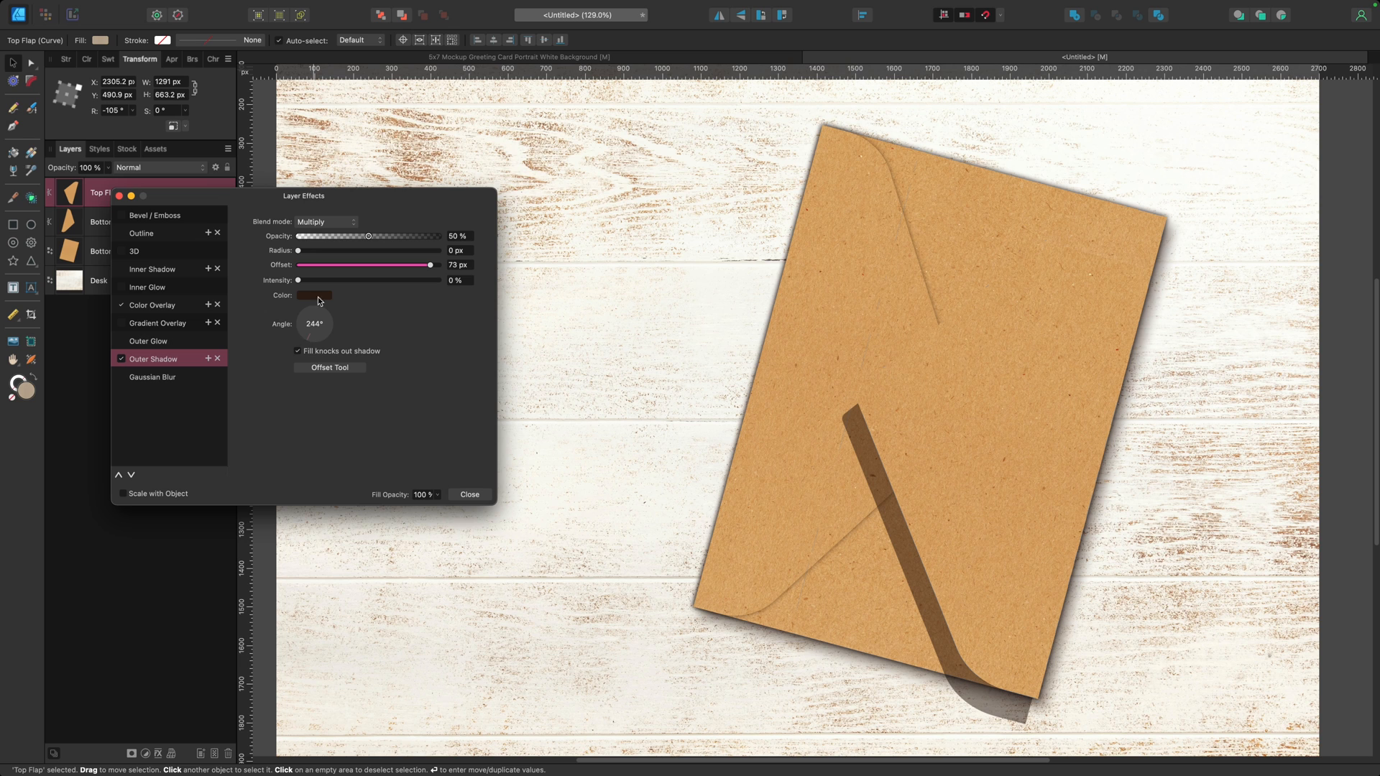
left_click_drag(298, 250, 434, 288)
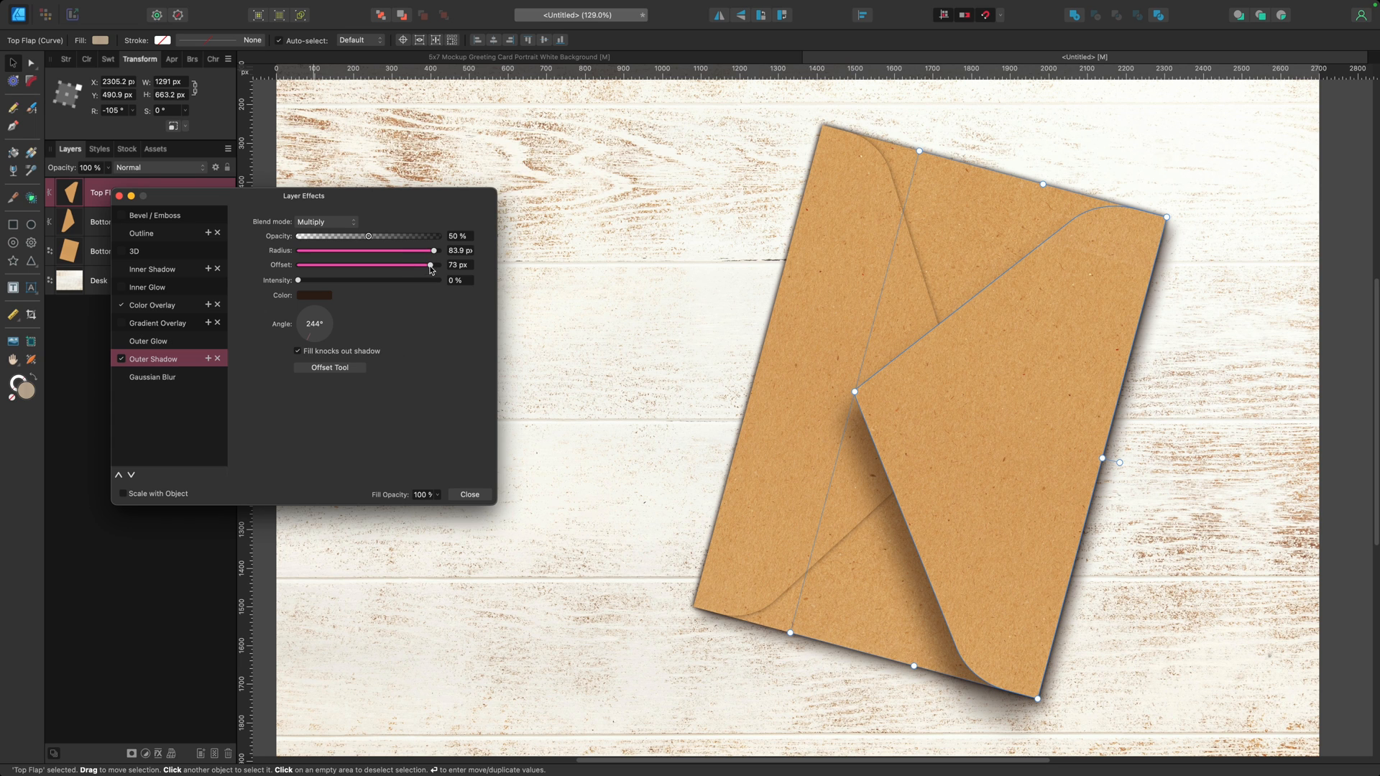
left_click_drag(297, 281, 316, 286)
Duplicate the Top Flap's outer shadow and set the copy's angle to 90°, offset to 0.4 px and radius to 42.3 px
left_click(208, 359)
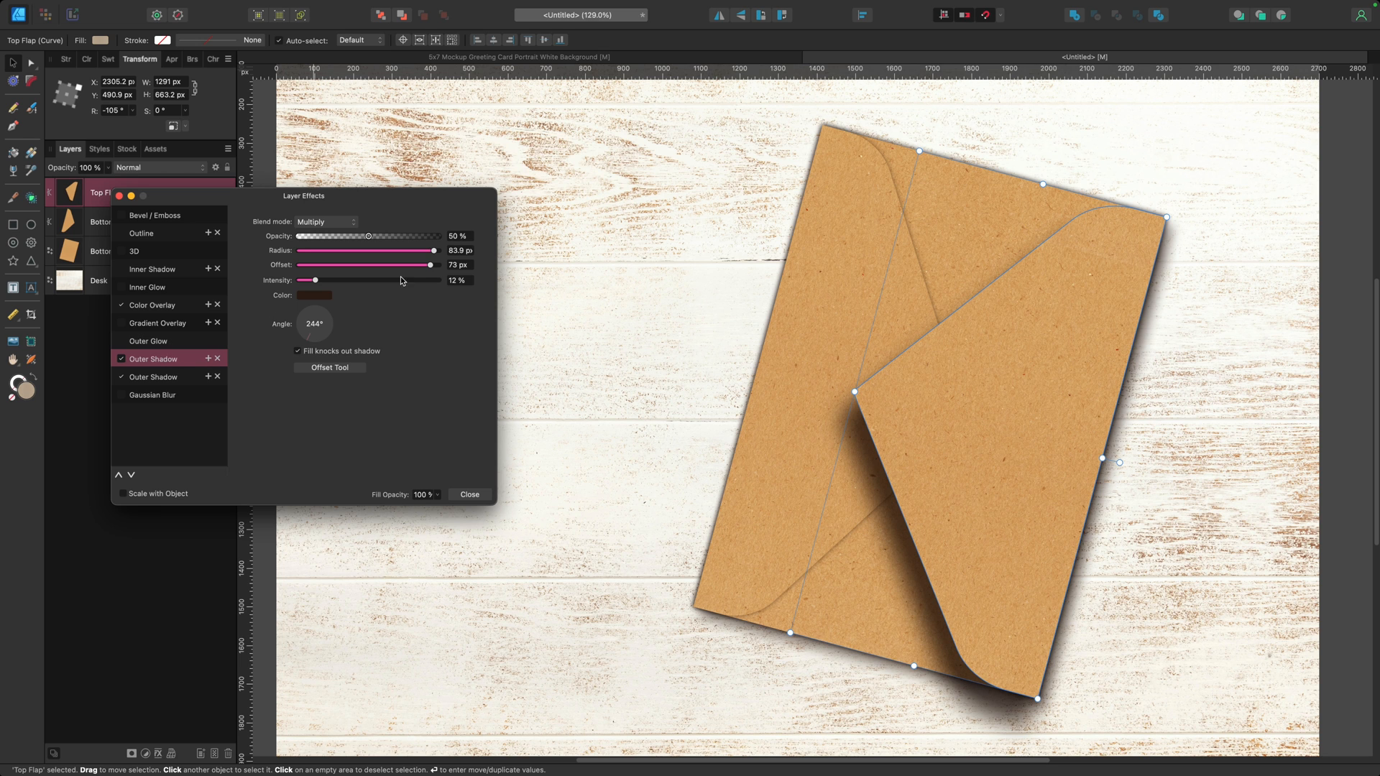
left_click_drag(309, 341, 314, 317)
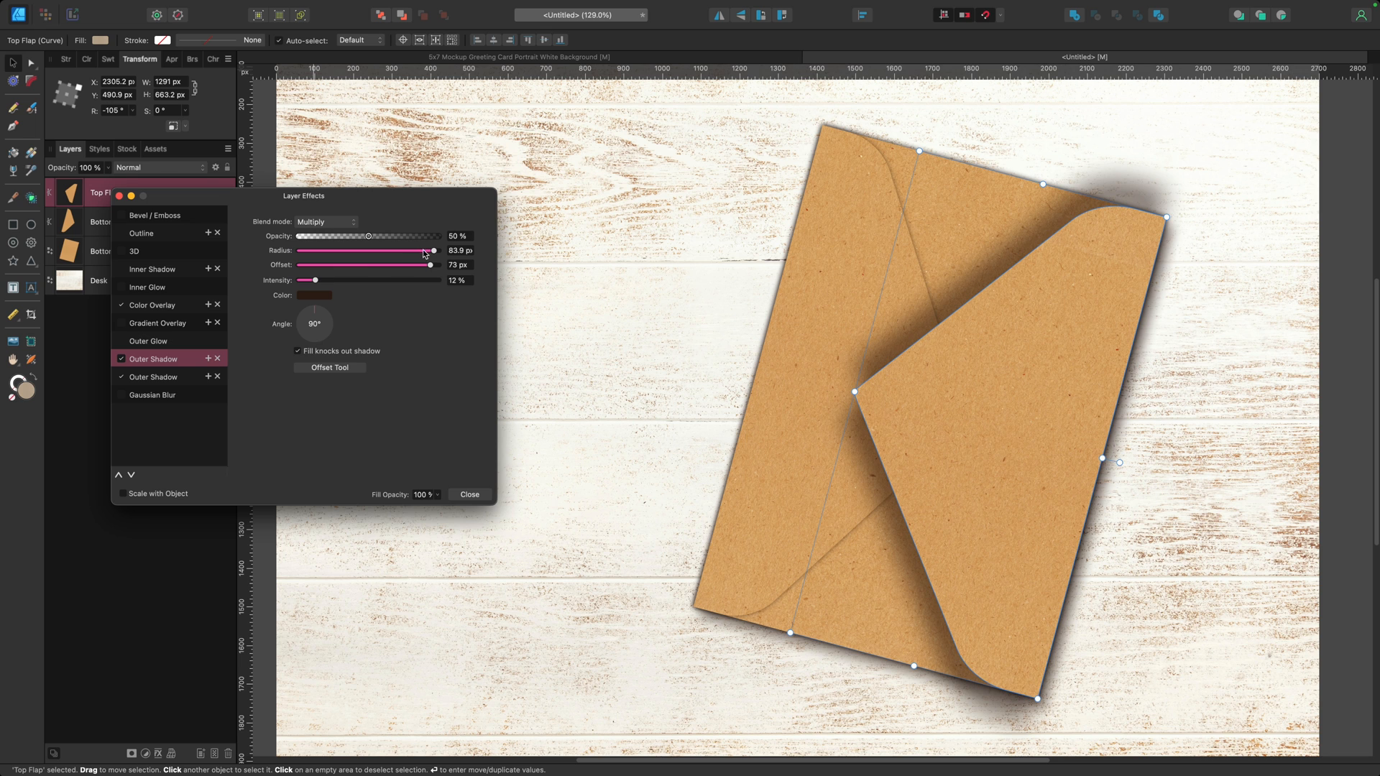
left_click_drag(431, 265, 314, 276)
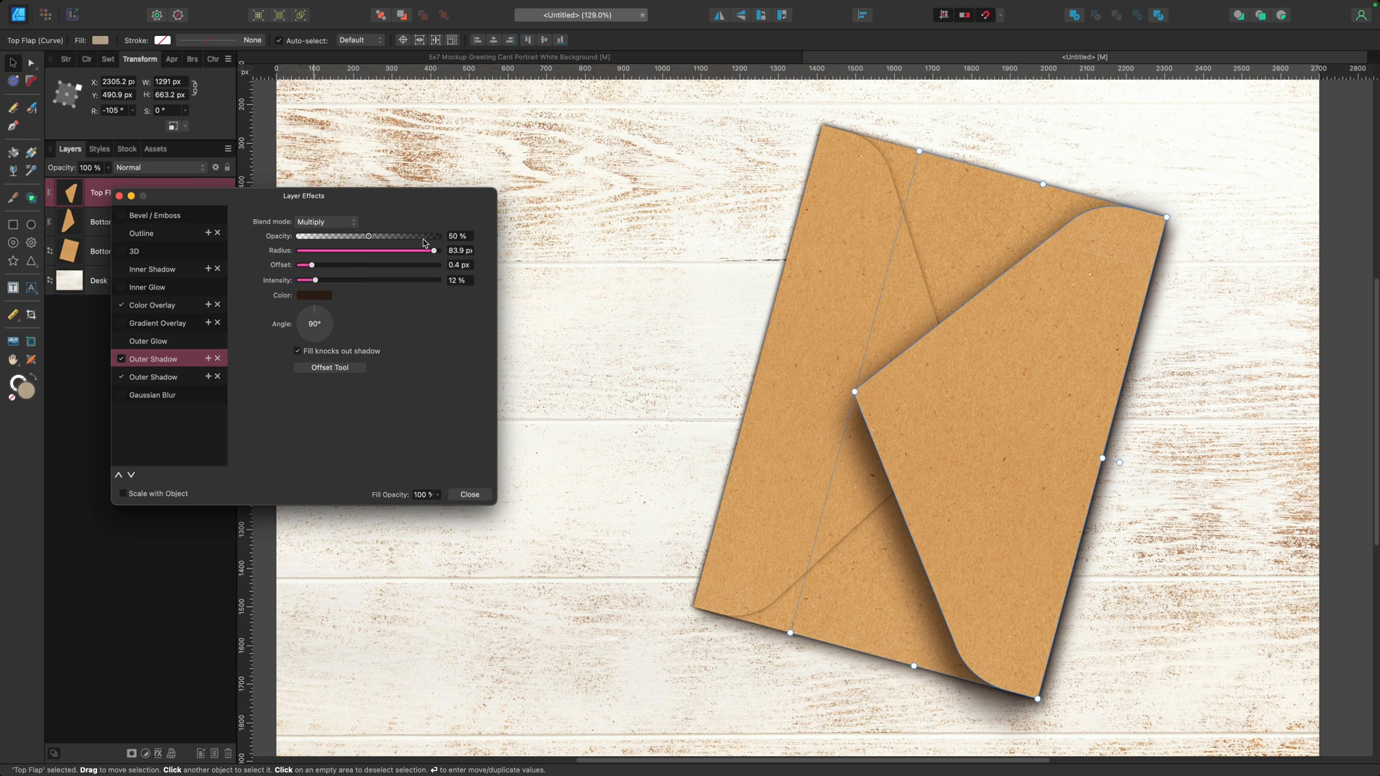
mouse_move(434, 251)
left_mouse_down()
mouse_move(393, 259)
mouse_move(414, 266)
left_mouse_up()
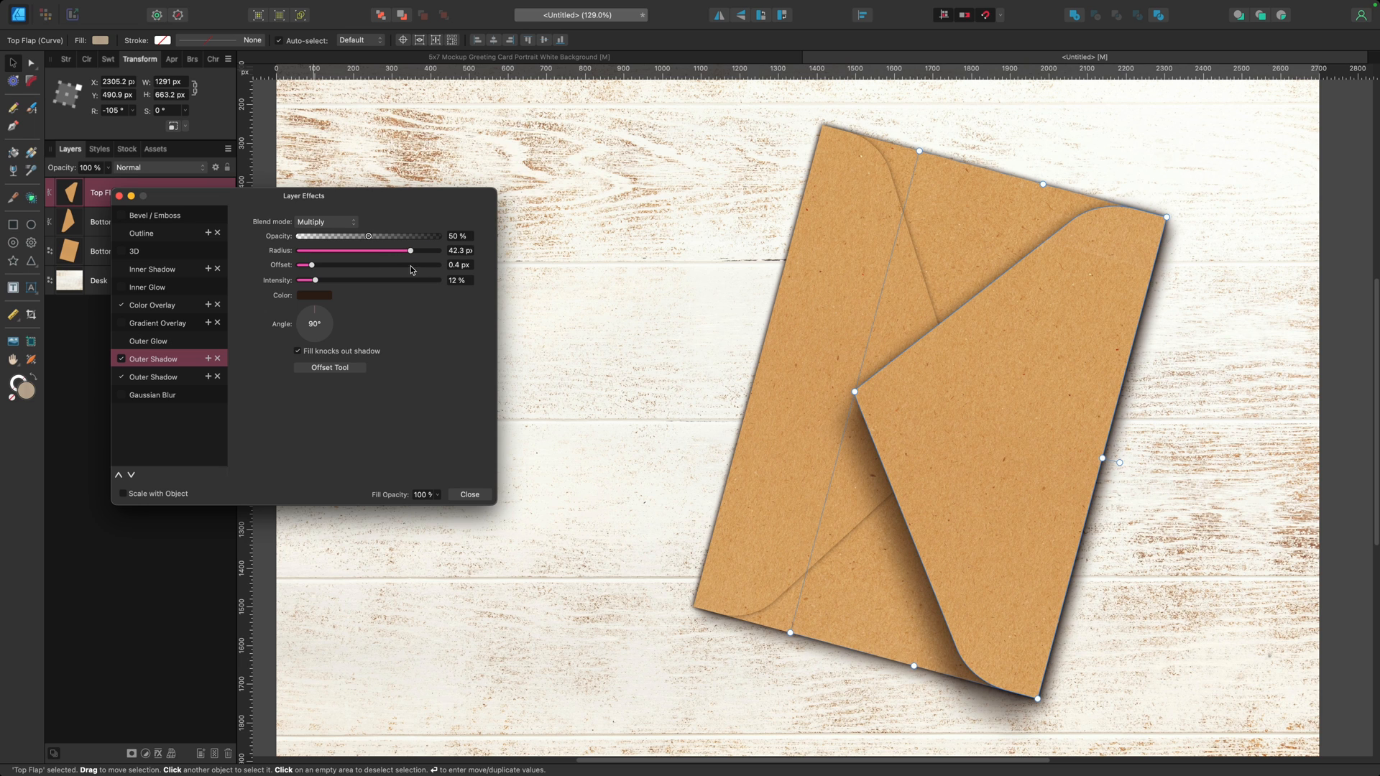
Set the radius of Top Flap's 244° outer shadow to 100 px and its intensity to 26%
left_click(183, 377)
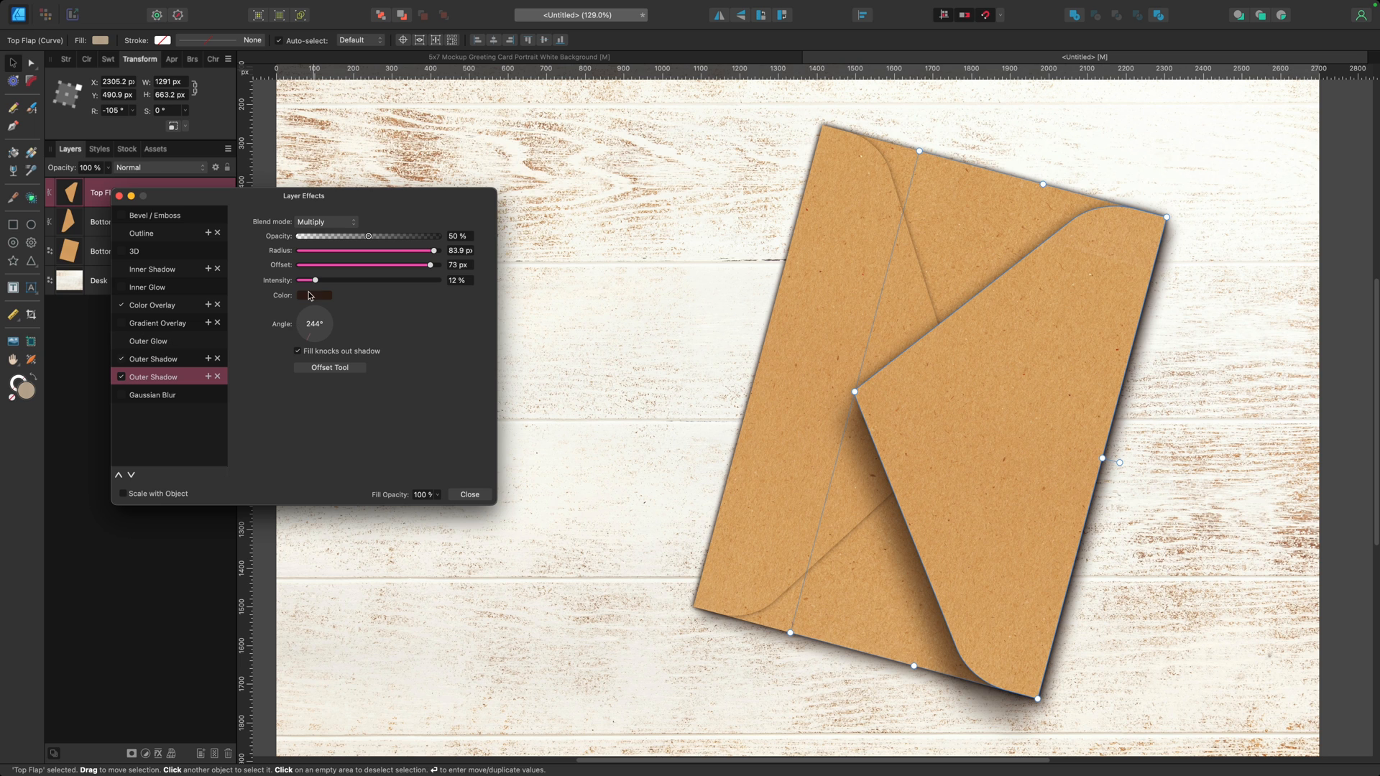
left_click_drag(314, 282, 345, 285)
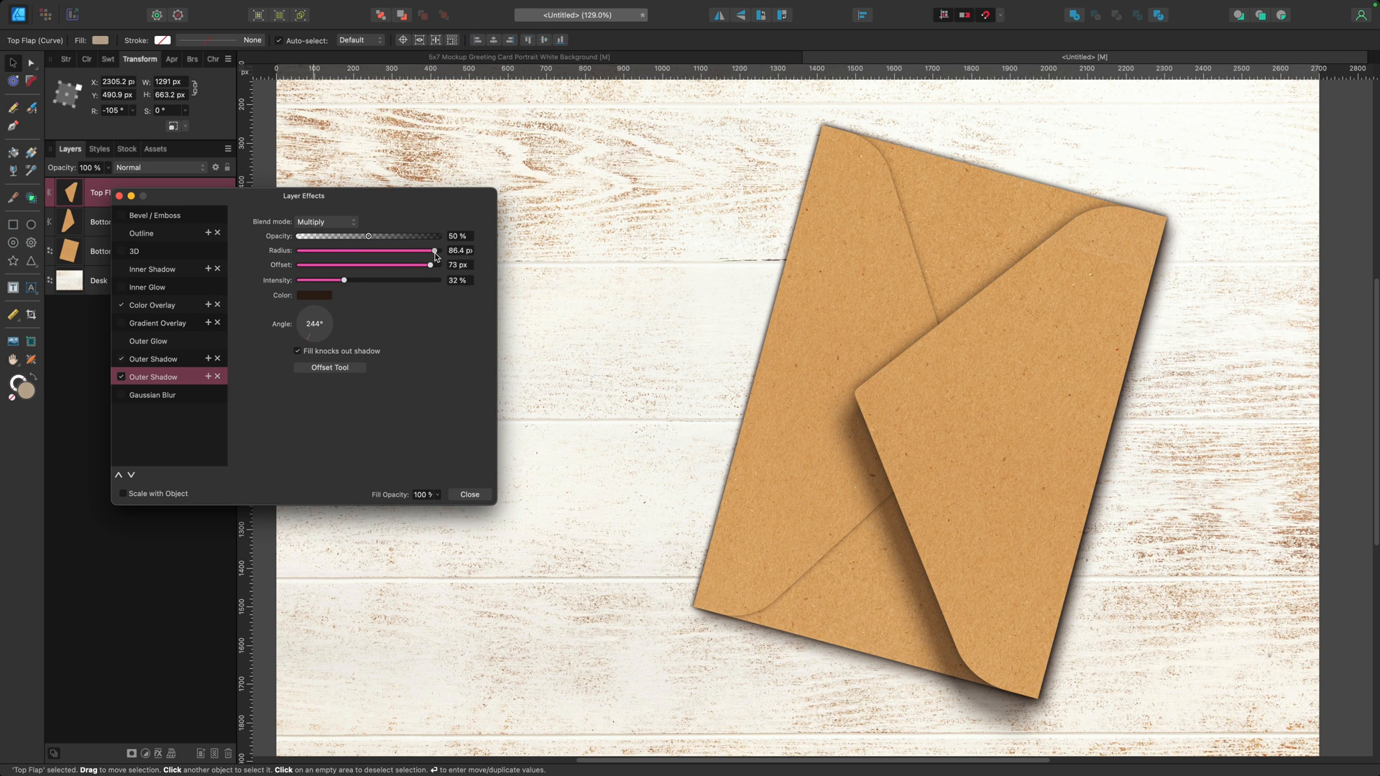
left_click_drag(433, 250, 451, 256)
left_click_drag(344, 280, 339, 282)
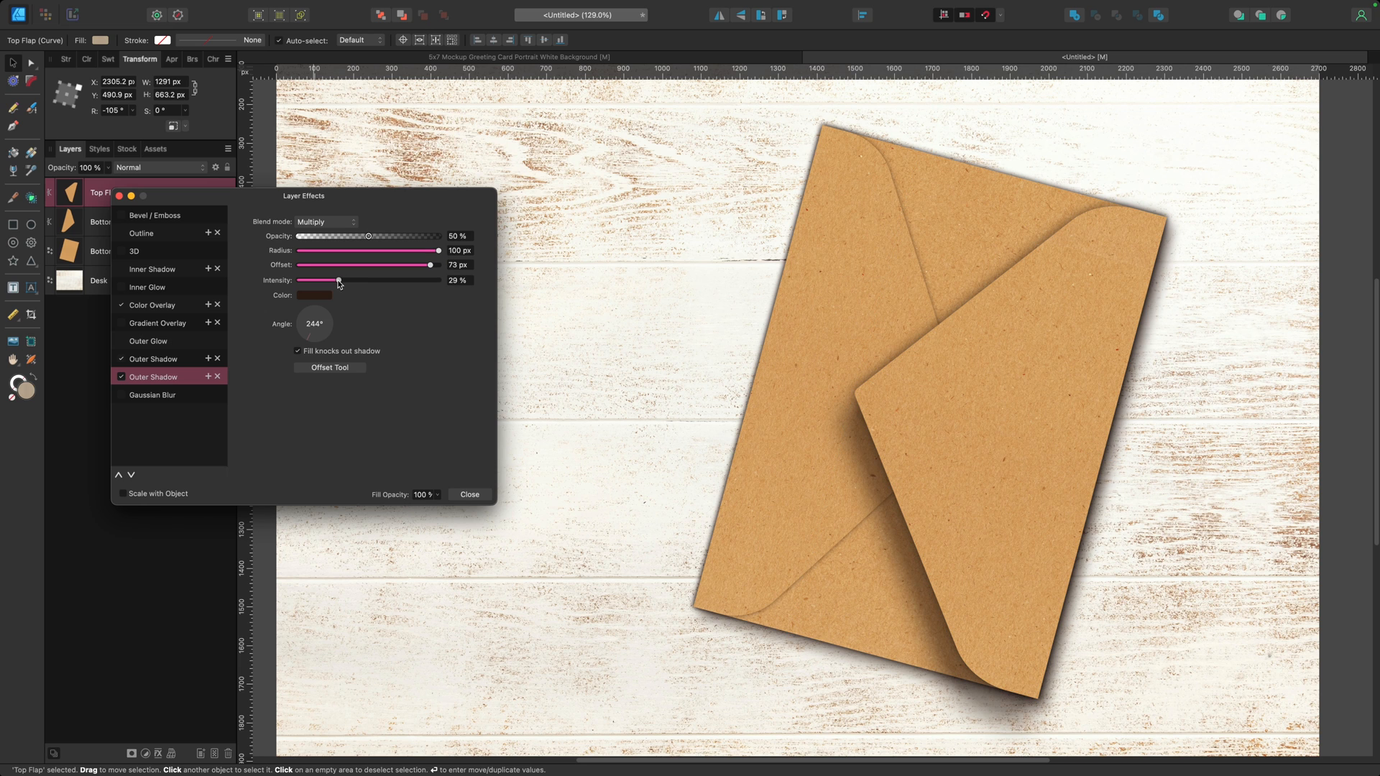
Darken the color of Top Flap's 244° shadow to an HSL lightness of 7 and set its opacity to 57%
left_click(305, 295)
left_click_drag(319, 358, 311, 357)
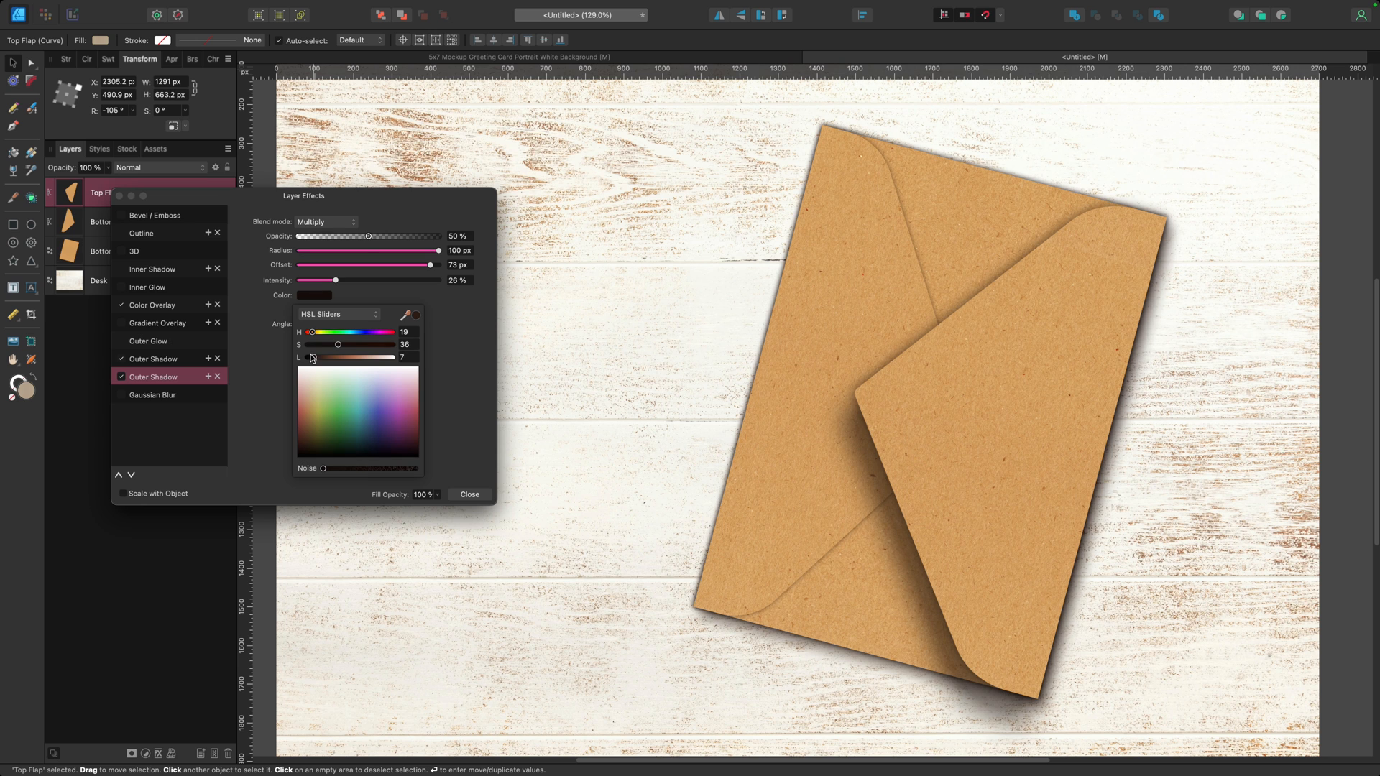
left_click_drag(368, 236, 379, 240)
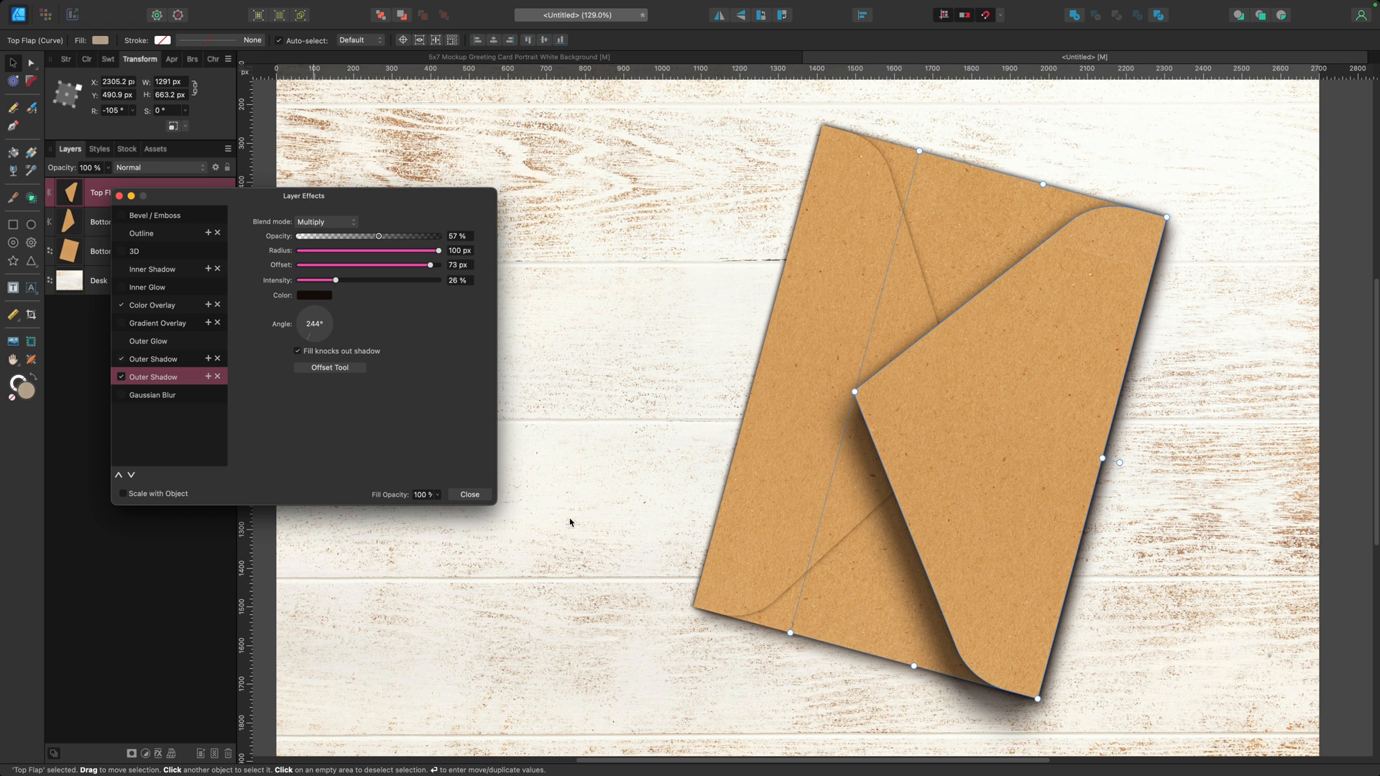
left_click(475, 495)
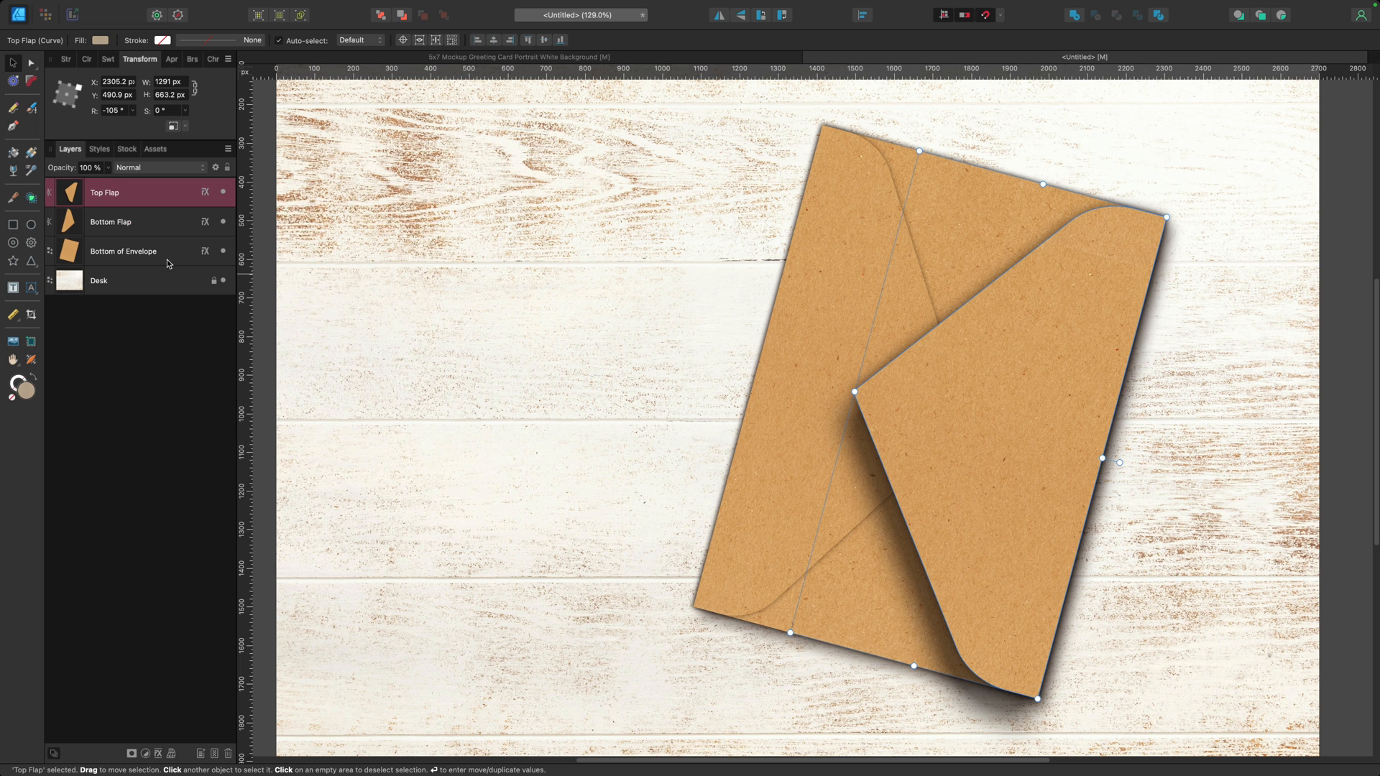
Switch each of the three outer shadows on Bottom of Envelope off and on to compare their individual effects
left_click(205, 251)
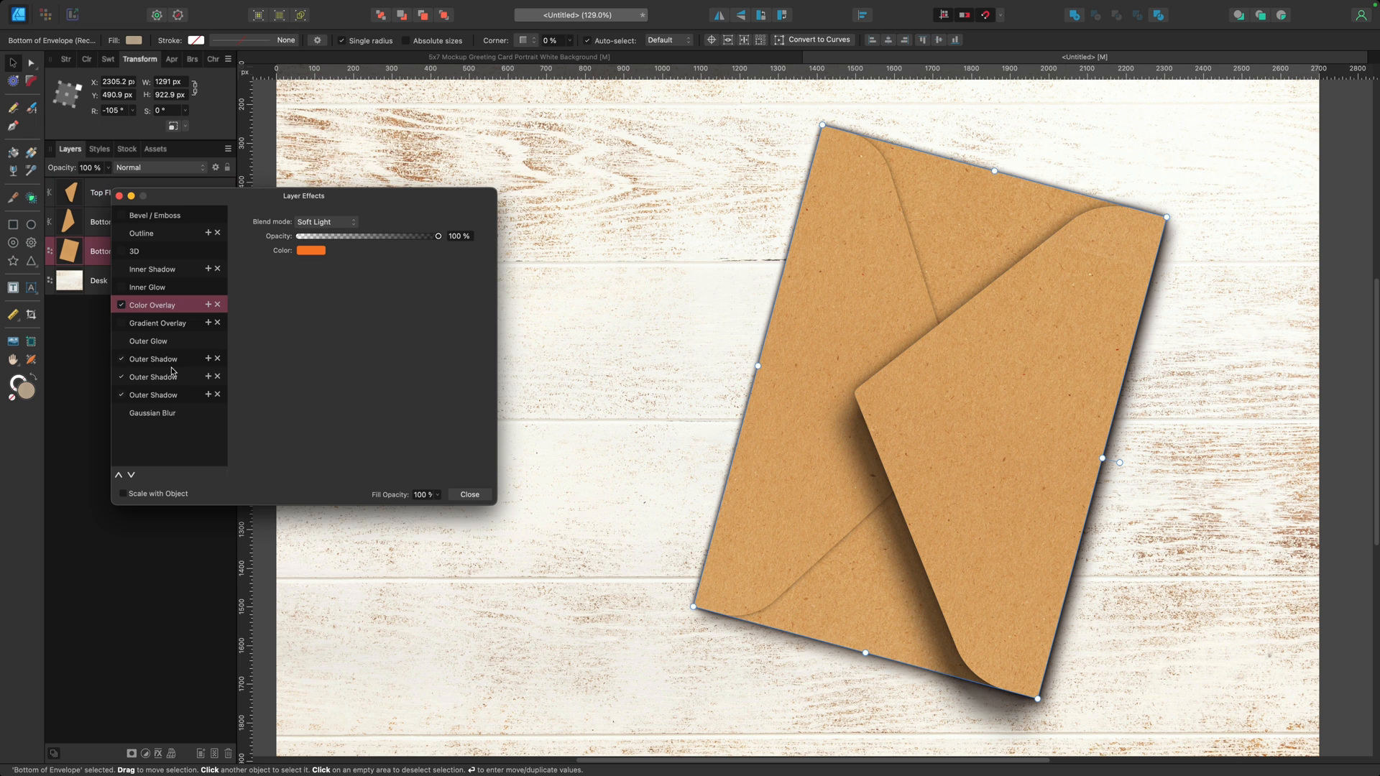
left_click(122, 395)
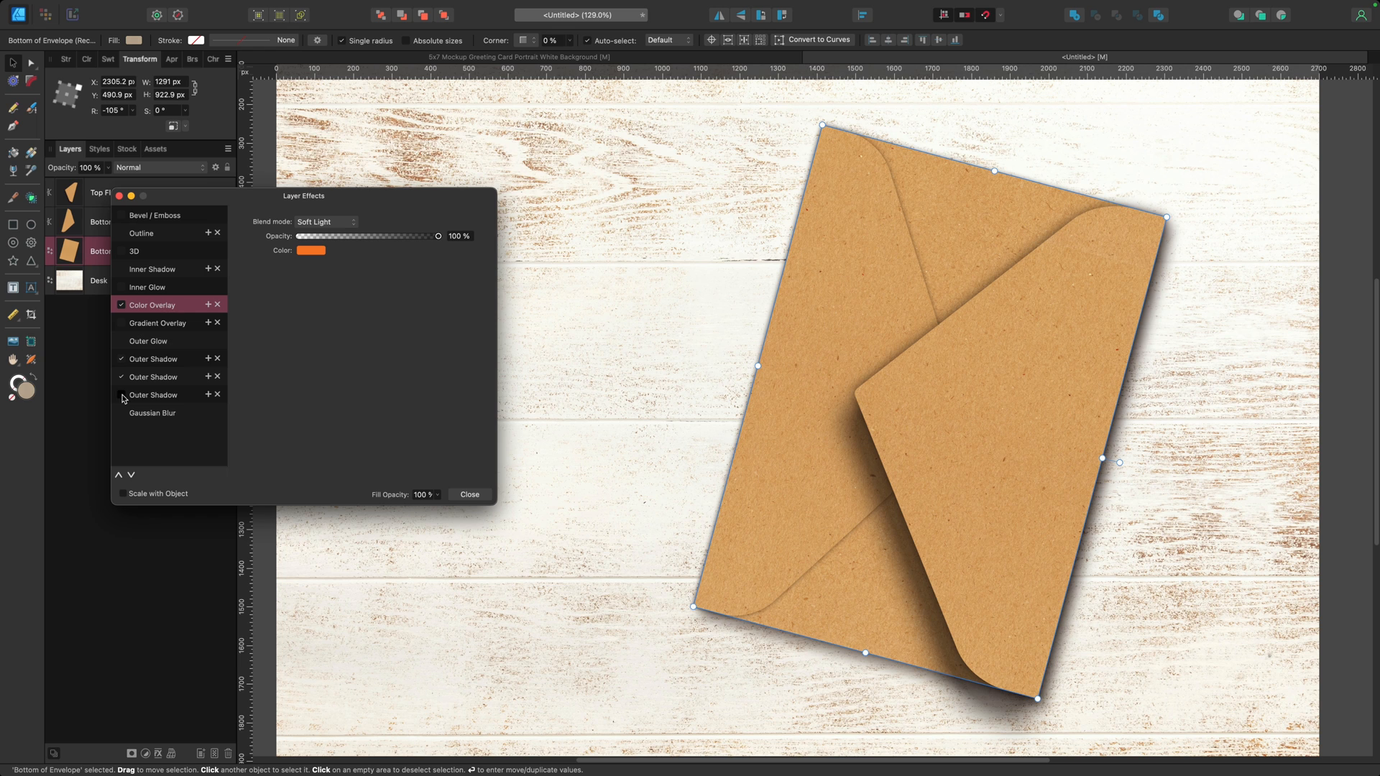
left_click(122, 395)
left_click(123, 378)
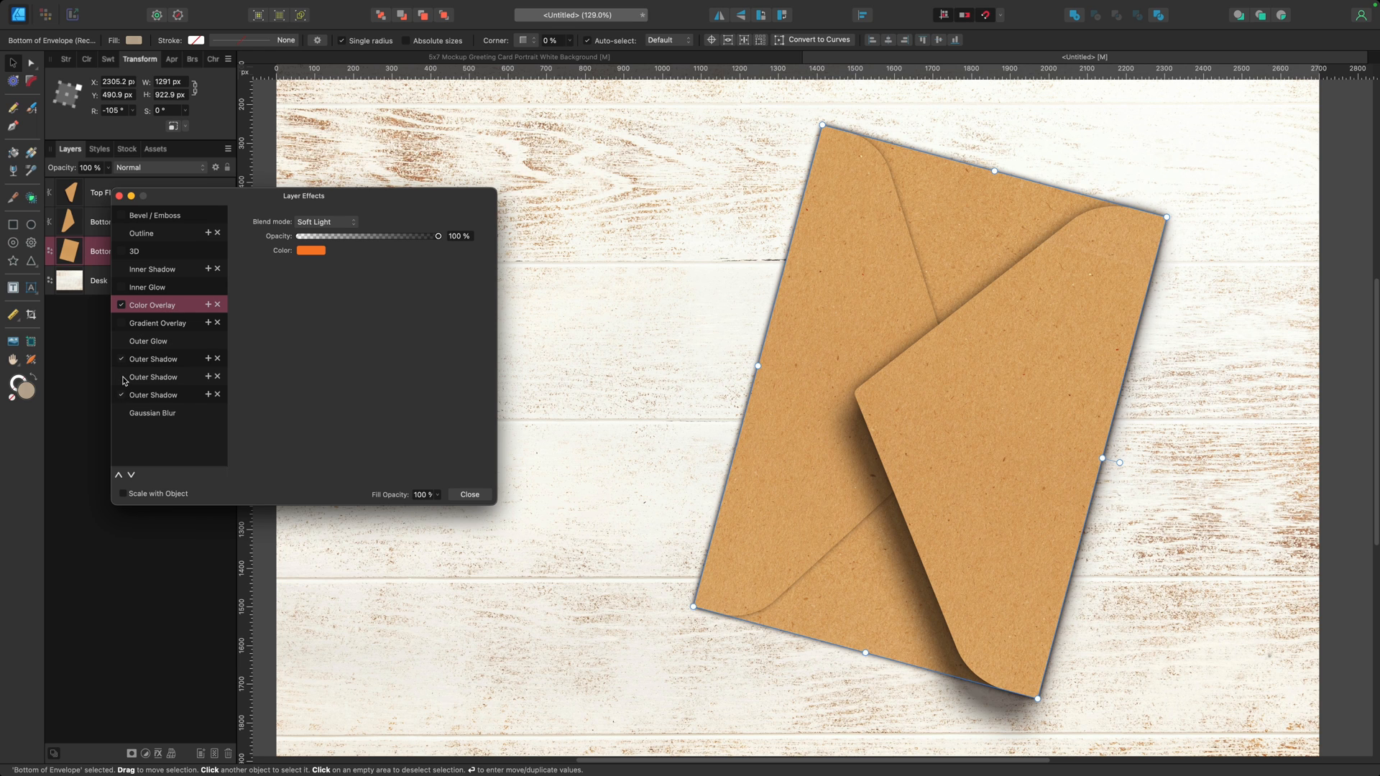
left_click(123, 378)
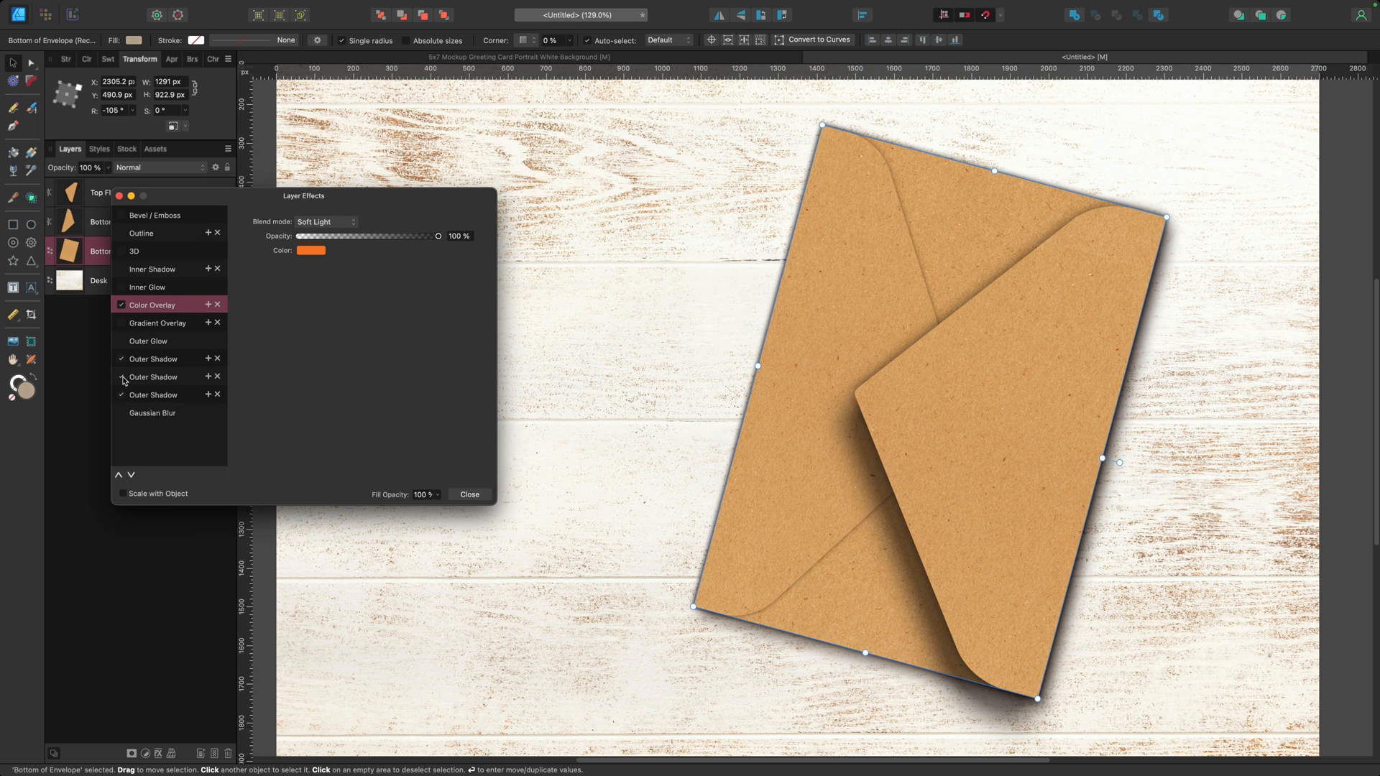
left_click(123, 360)
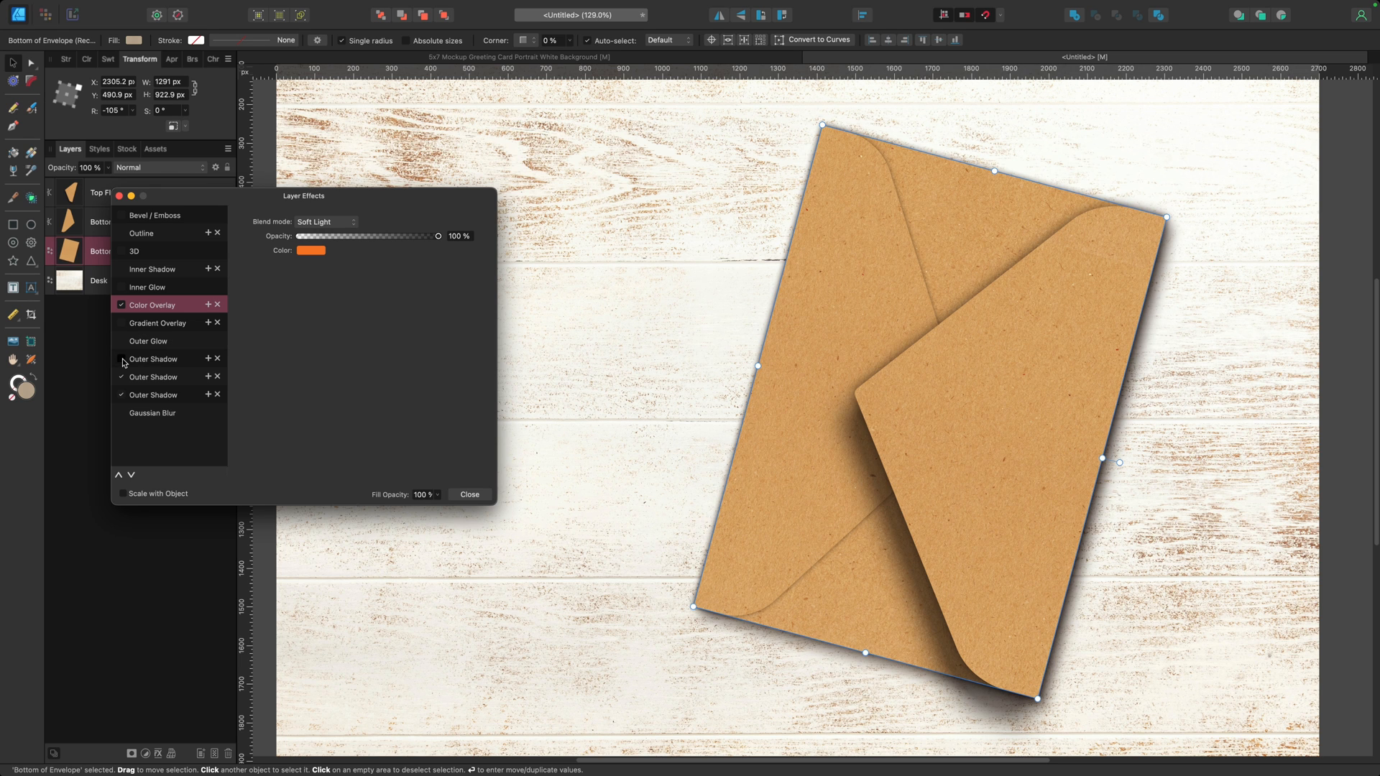
left_click(122, 359)
Set Bottom of Envelope's middle shadow to 38% opacity, 44.3 px radius, 22 px offset and 6% intensity, and the 135° shadow's radius to 9.7 px
left_click(171, 380)
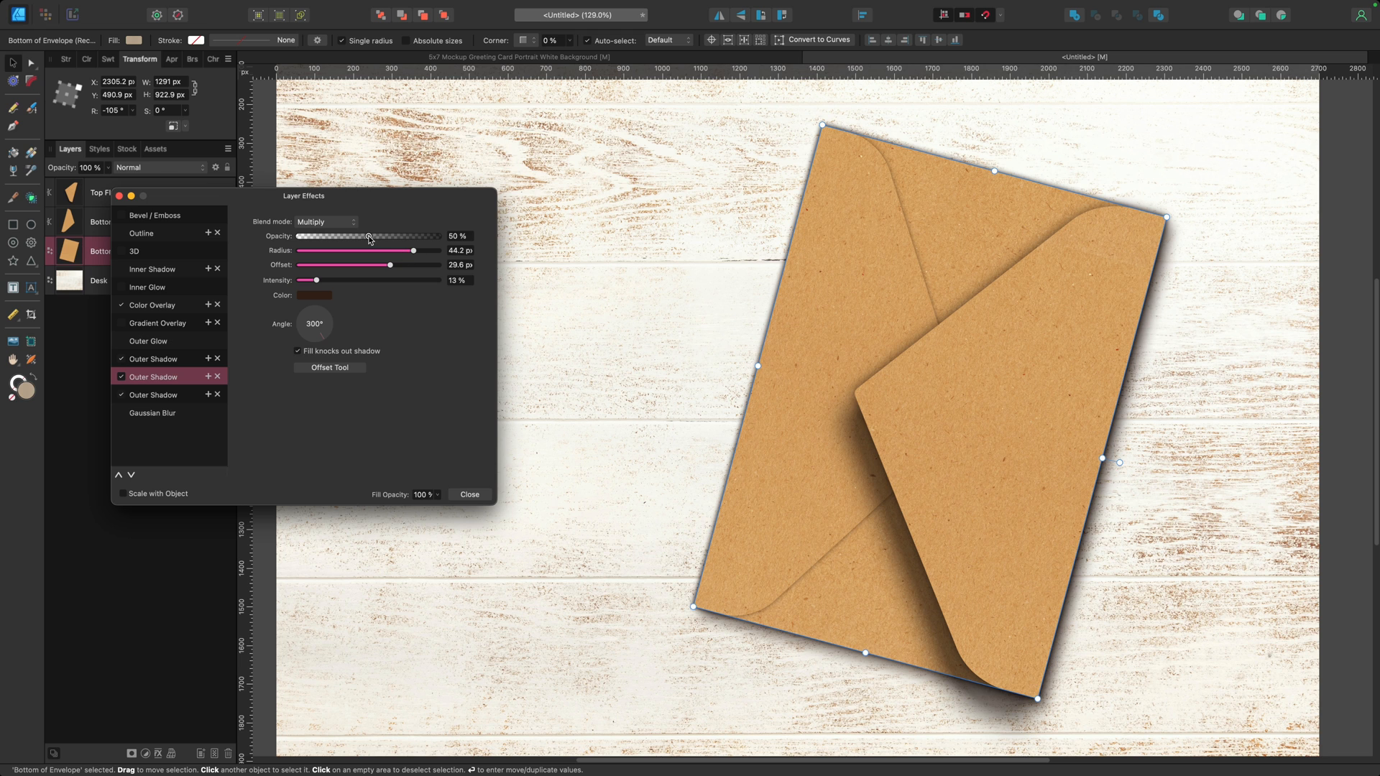
left_click_drag(369, 239, 307, 285)
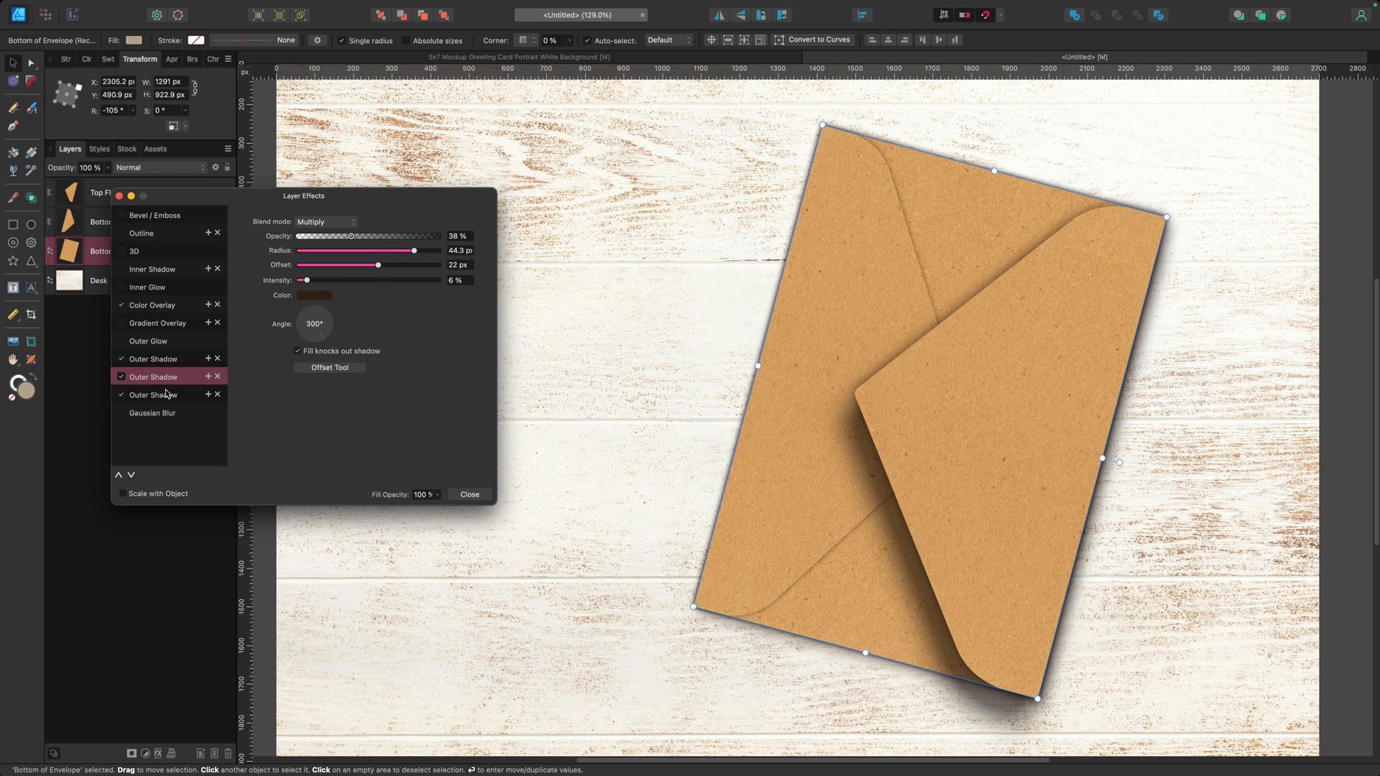
left_click(167, 359)
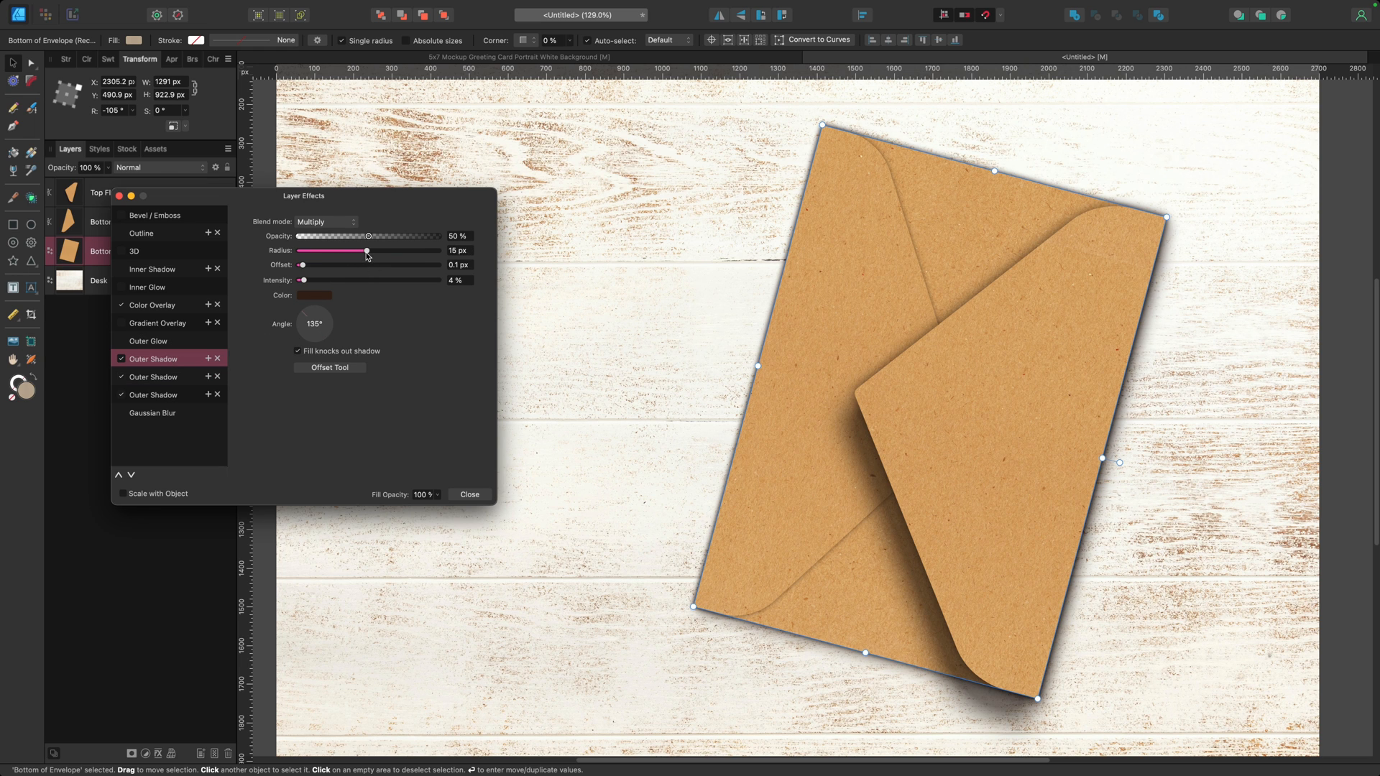
mouse_move(366, 253)
left_mouse_down()
mouse_move(386, 257)
mouse_move(358, 256)
left_mouse_up()
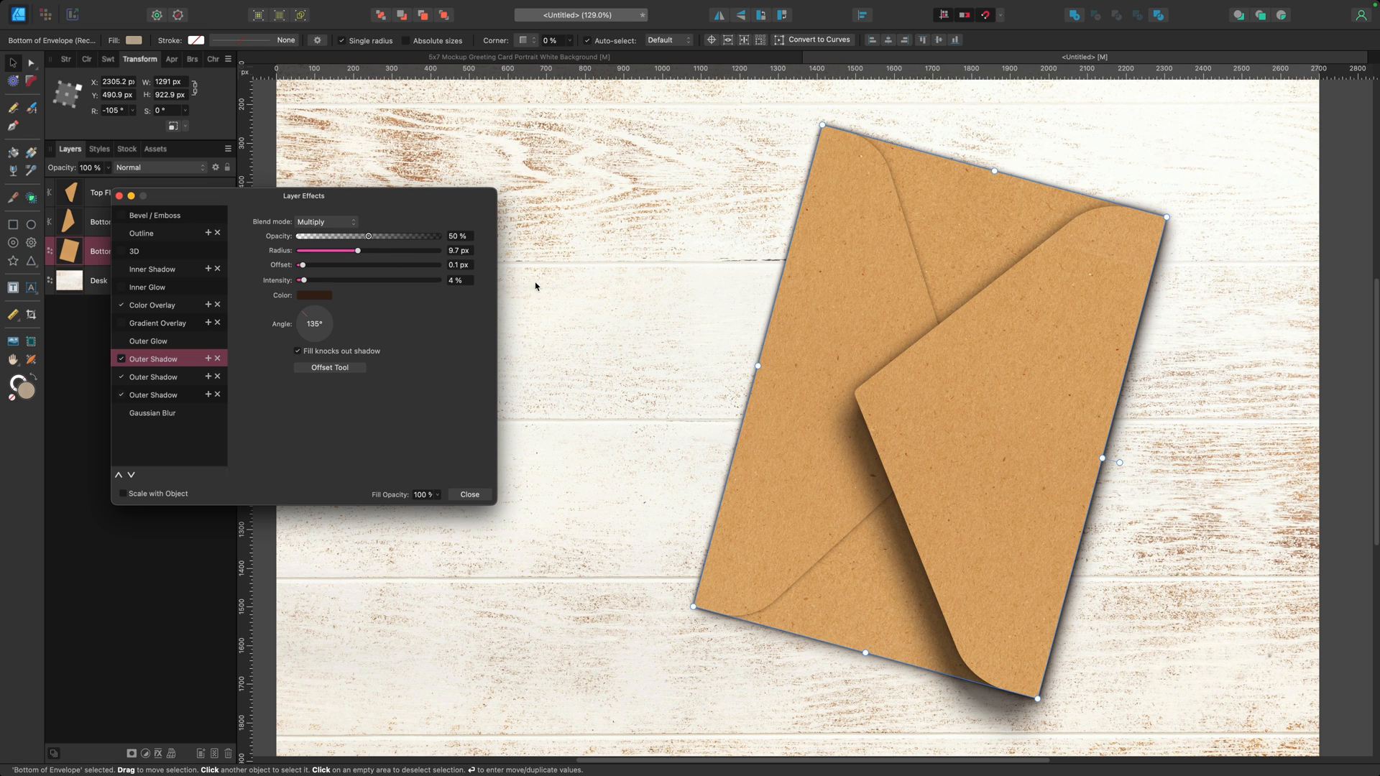
Adjust the intensity and opacity of Bottom of Envelope's zero-offset shadow, and set the 22 px offset shadow's opacity to 58%
left_click(149, 396)
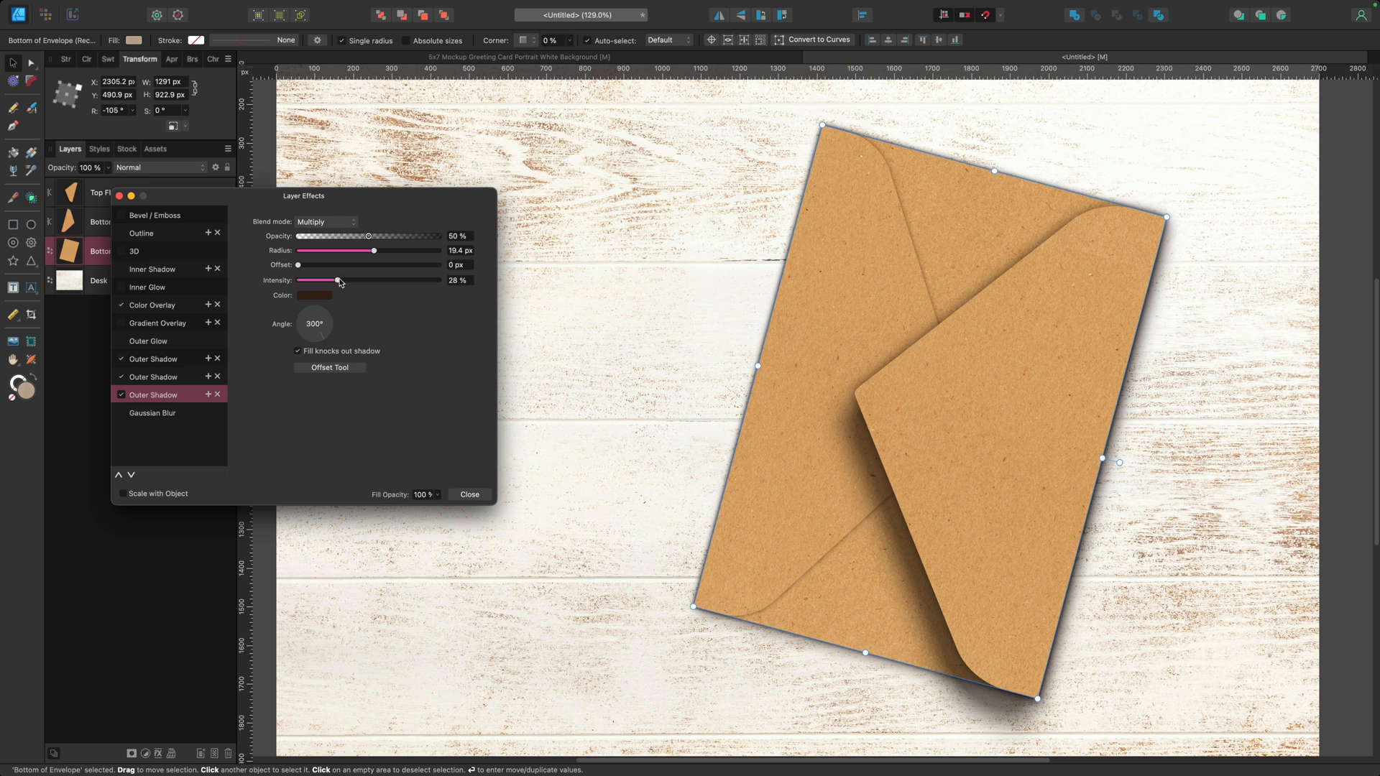
left_click_drag(340, 282, 348, 237)
left_click(179, 378)
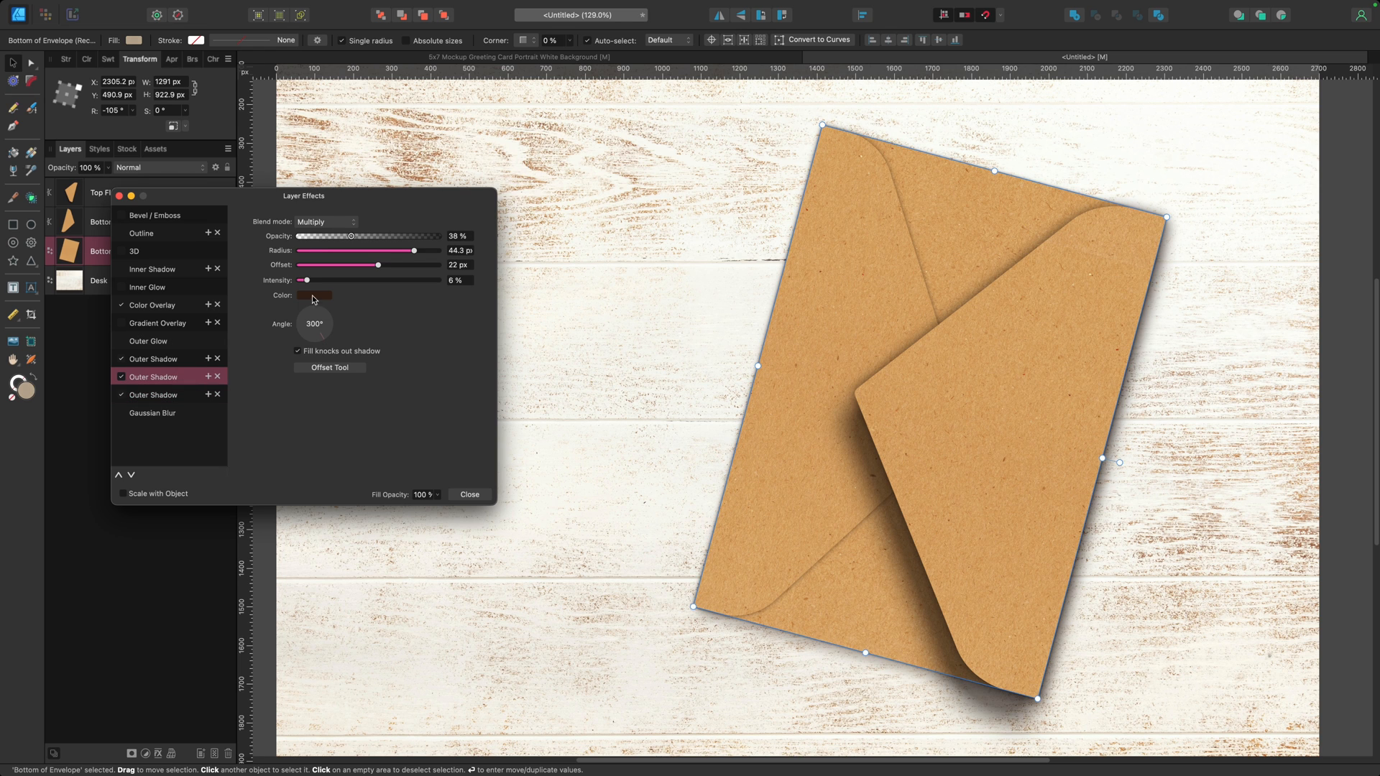
left_click_drag(352, 237, 378, 240)
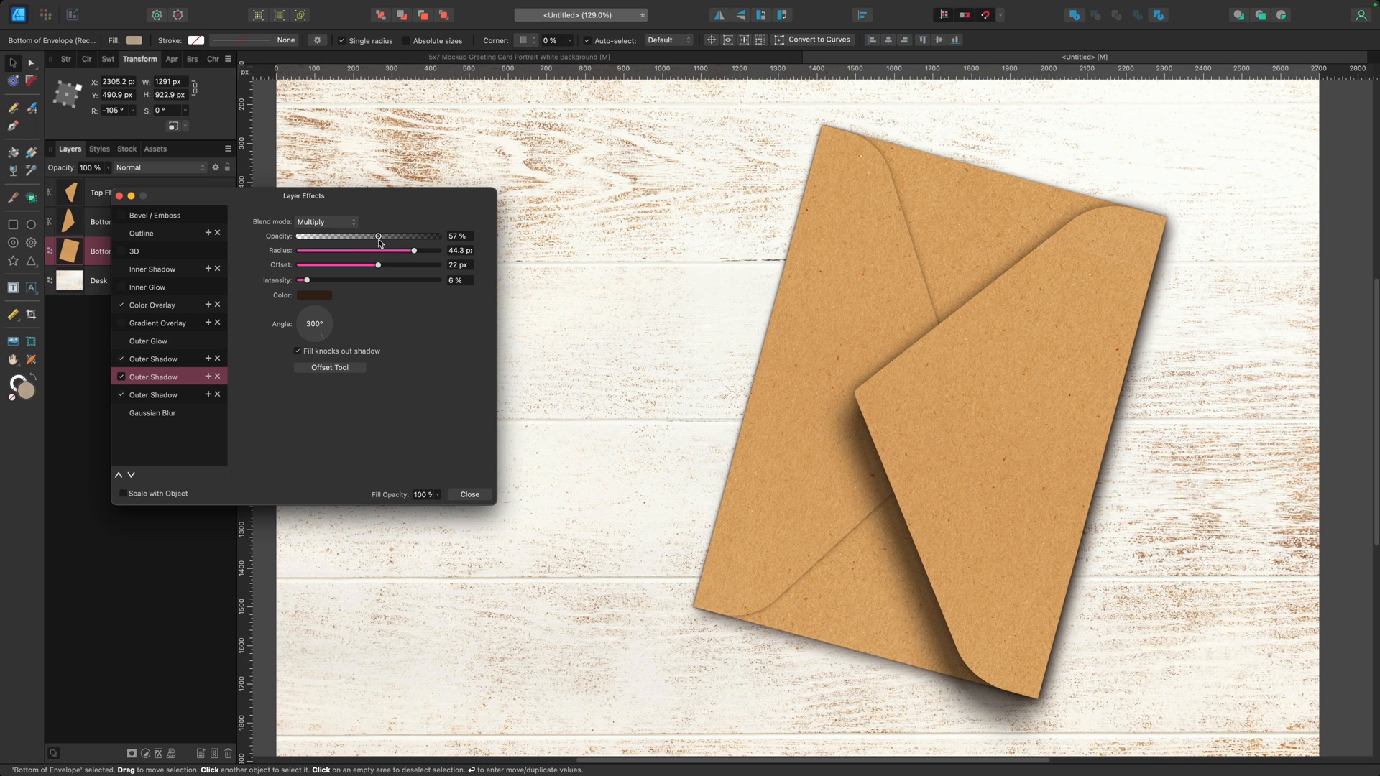
left_click(470, 494)
left_click(558, 547)
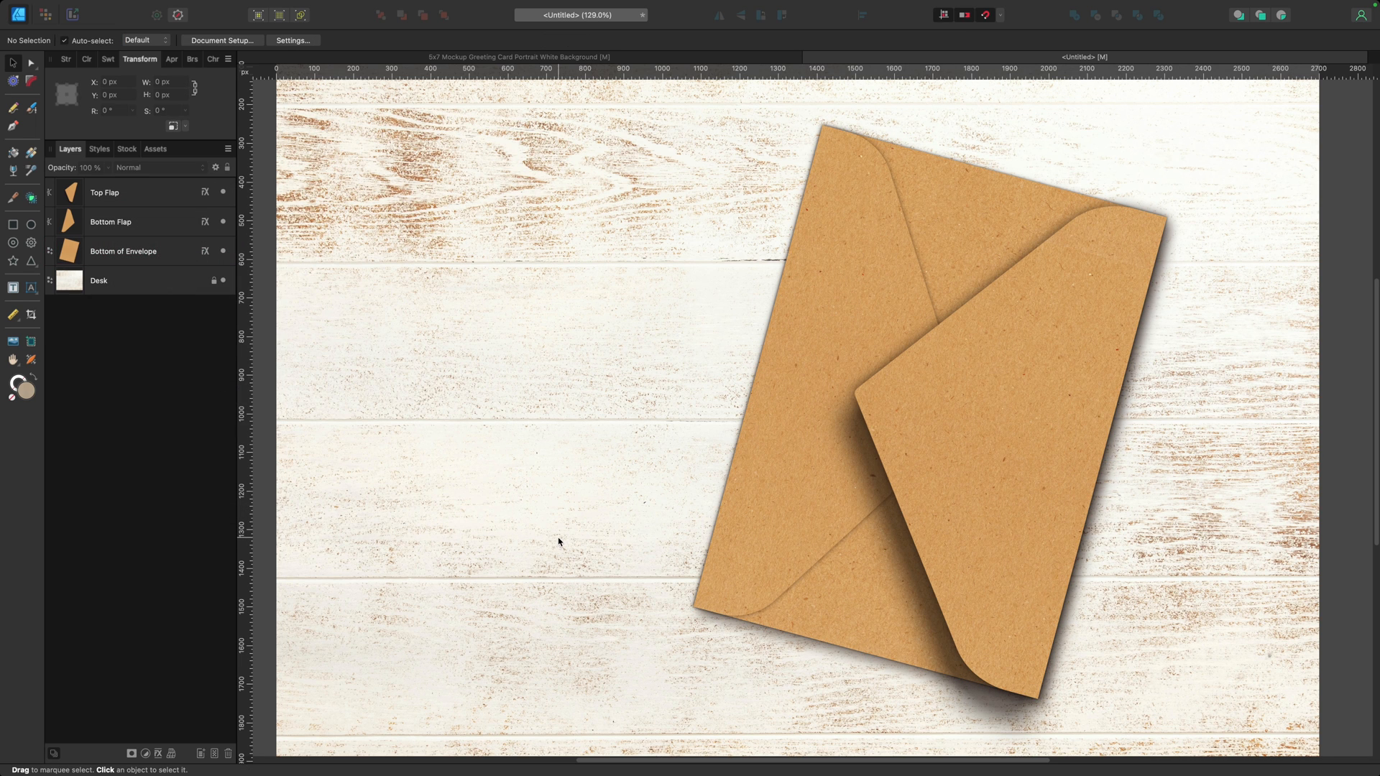
Compare Bottom of Envelope with individual shadows switched off, and delete its 135° outer shadow
left_click(204, 252)
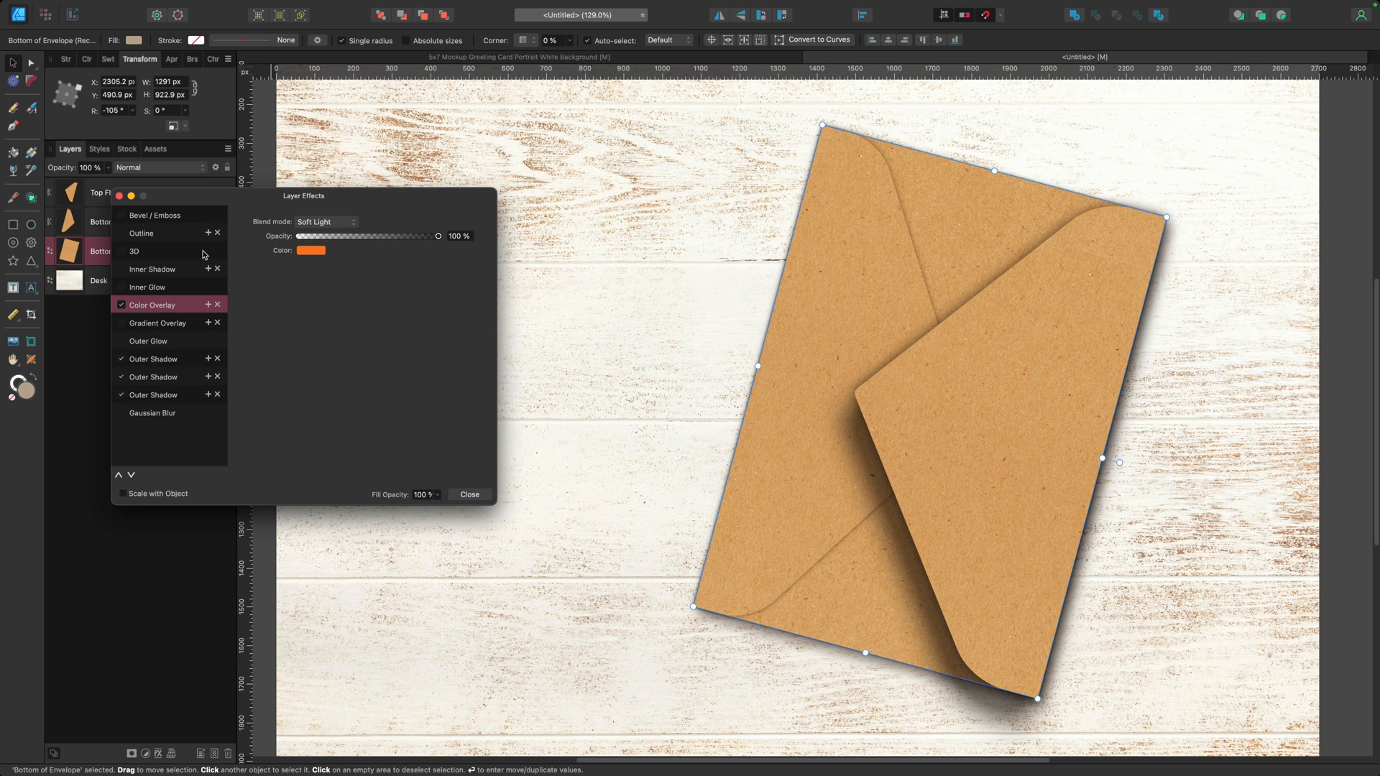
left_click(123, 378)
left_click(141, 377)
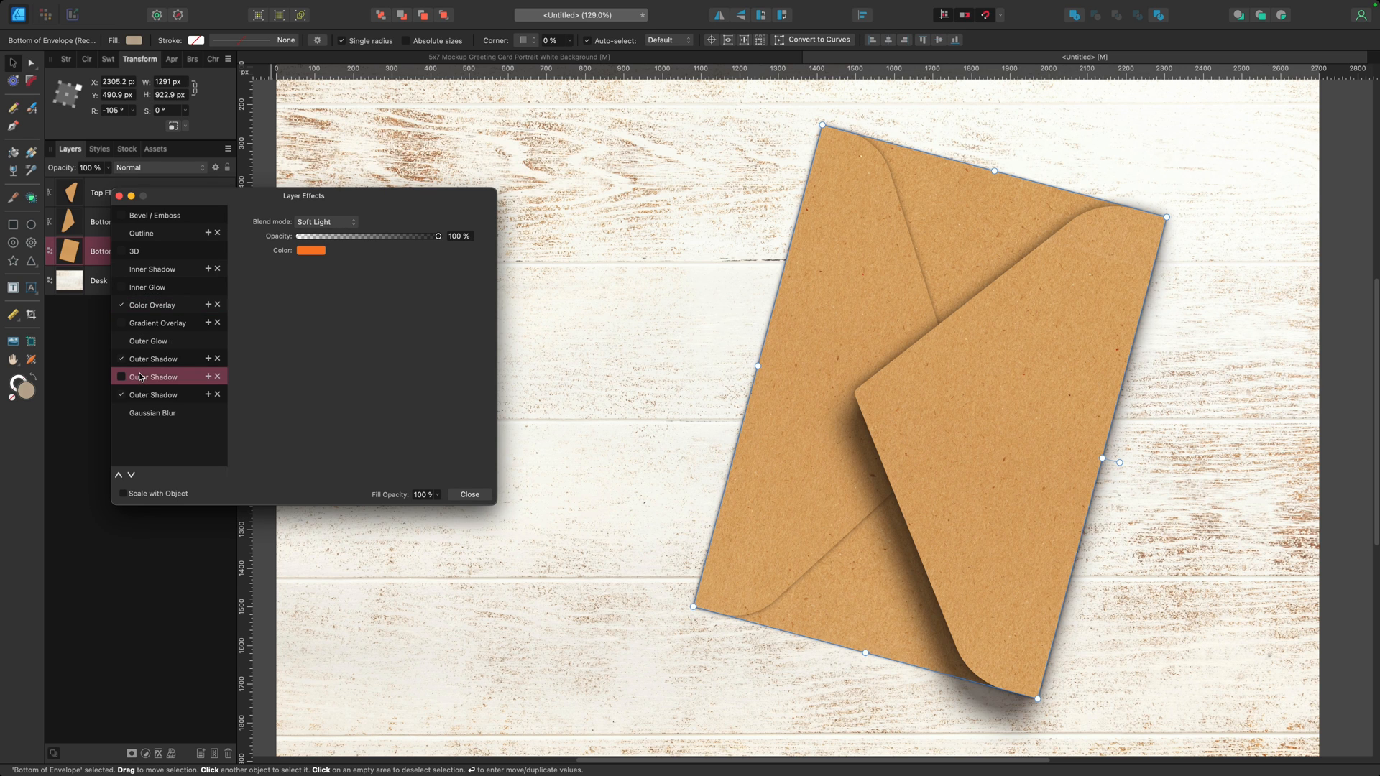
left_click(121, 376)
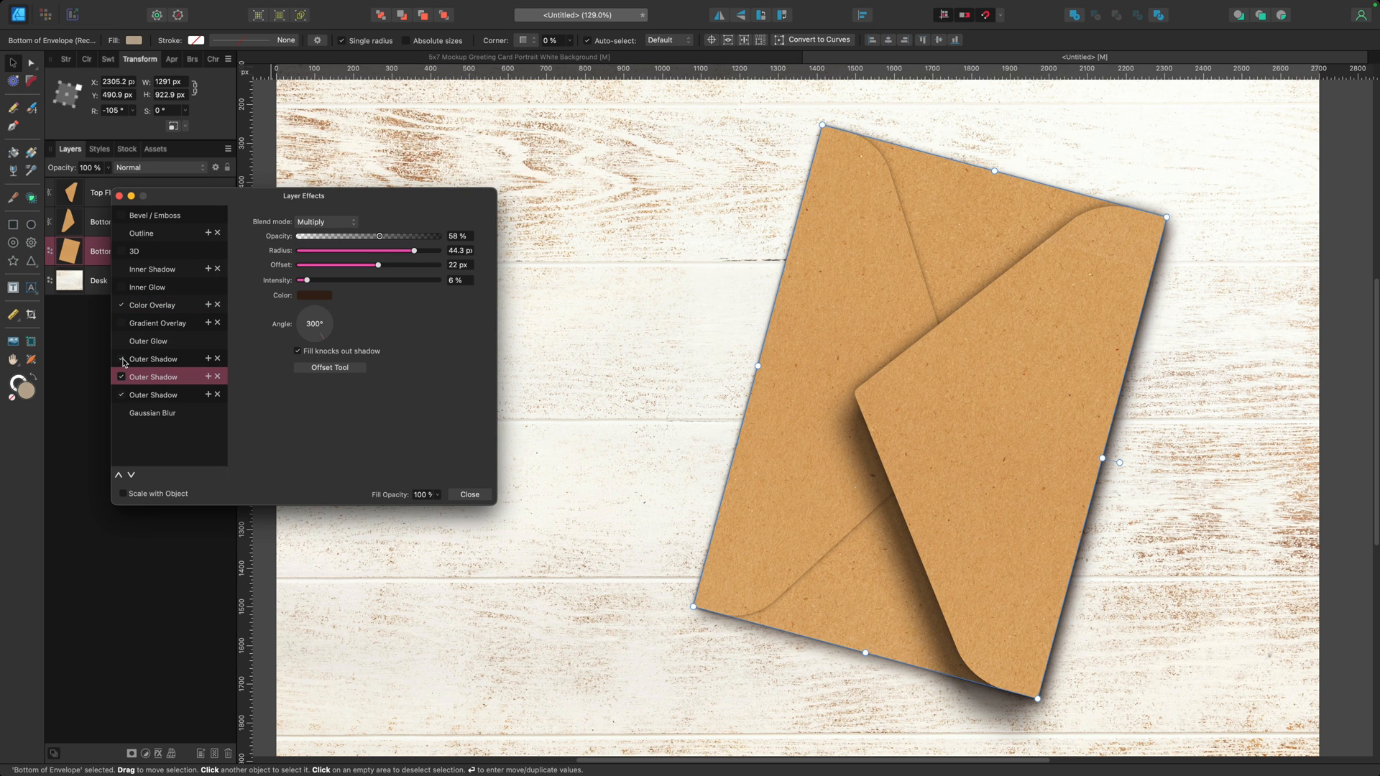
left_click(123, 359)
left_click(146, 359)
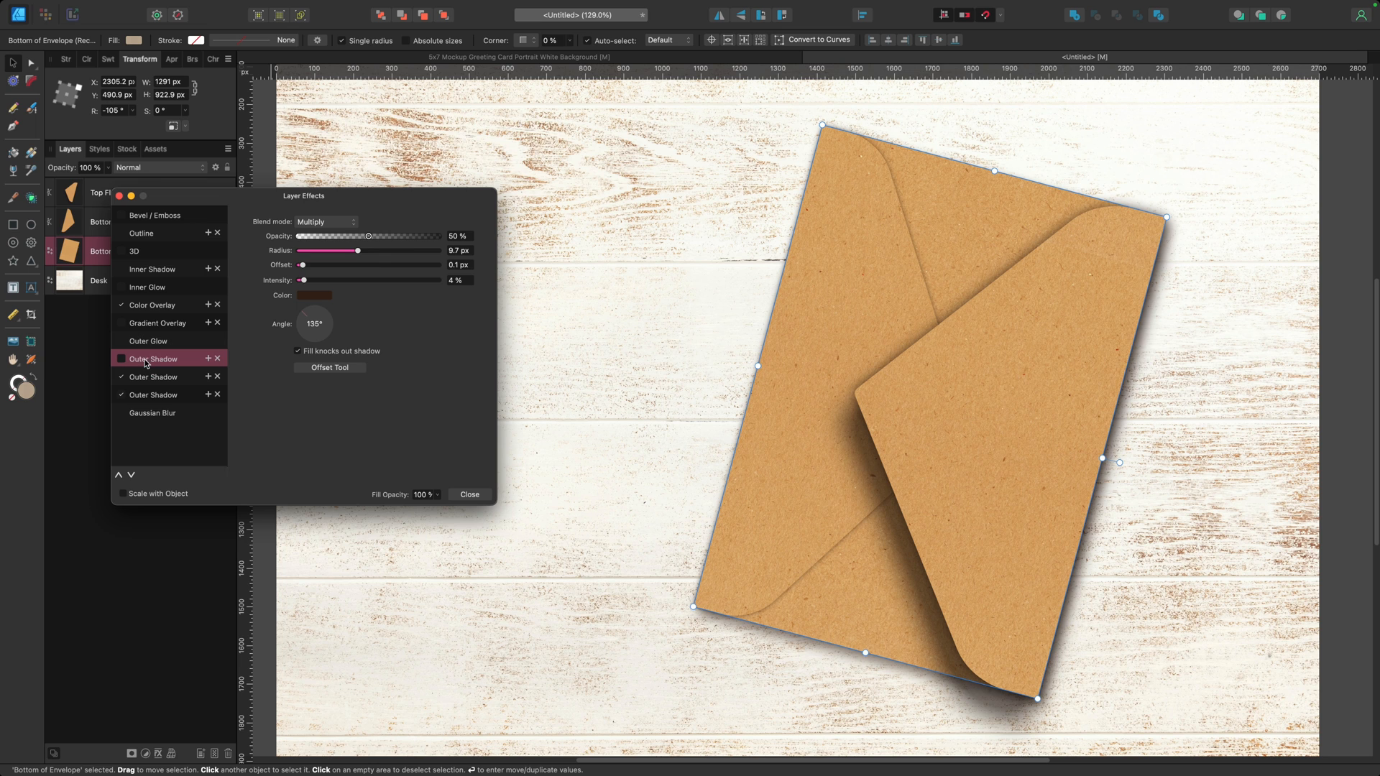
left_click(218, 359)
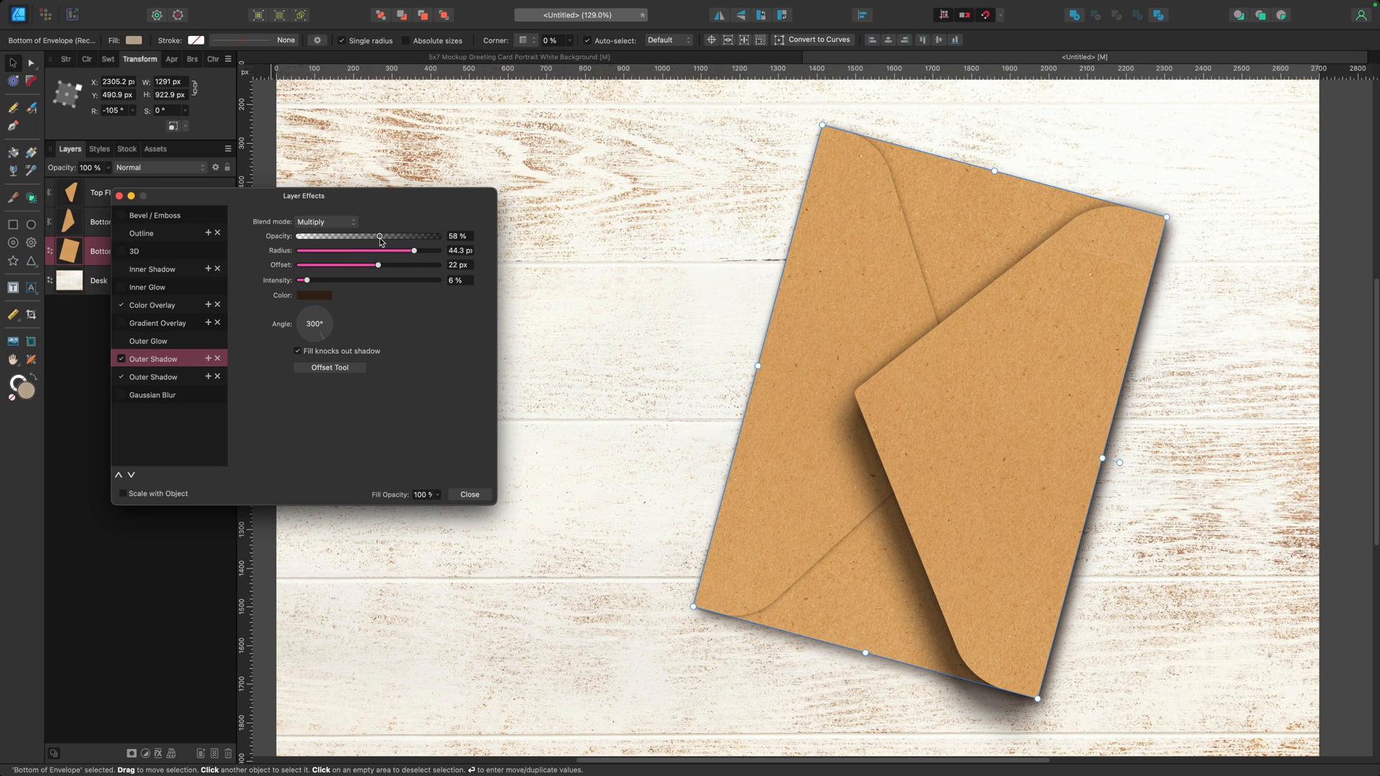
Set the opacity of Bottom of Envelope's 22 px offset shadow to 36% and deselect the layer
left_click_drag(380, 238, 350, 237)
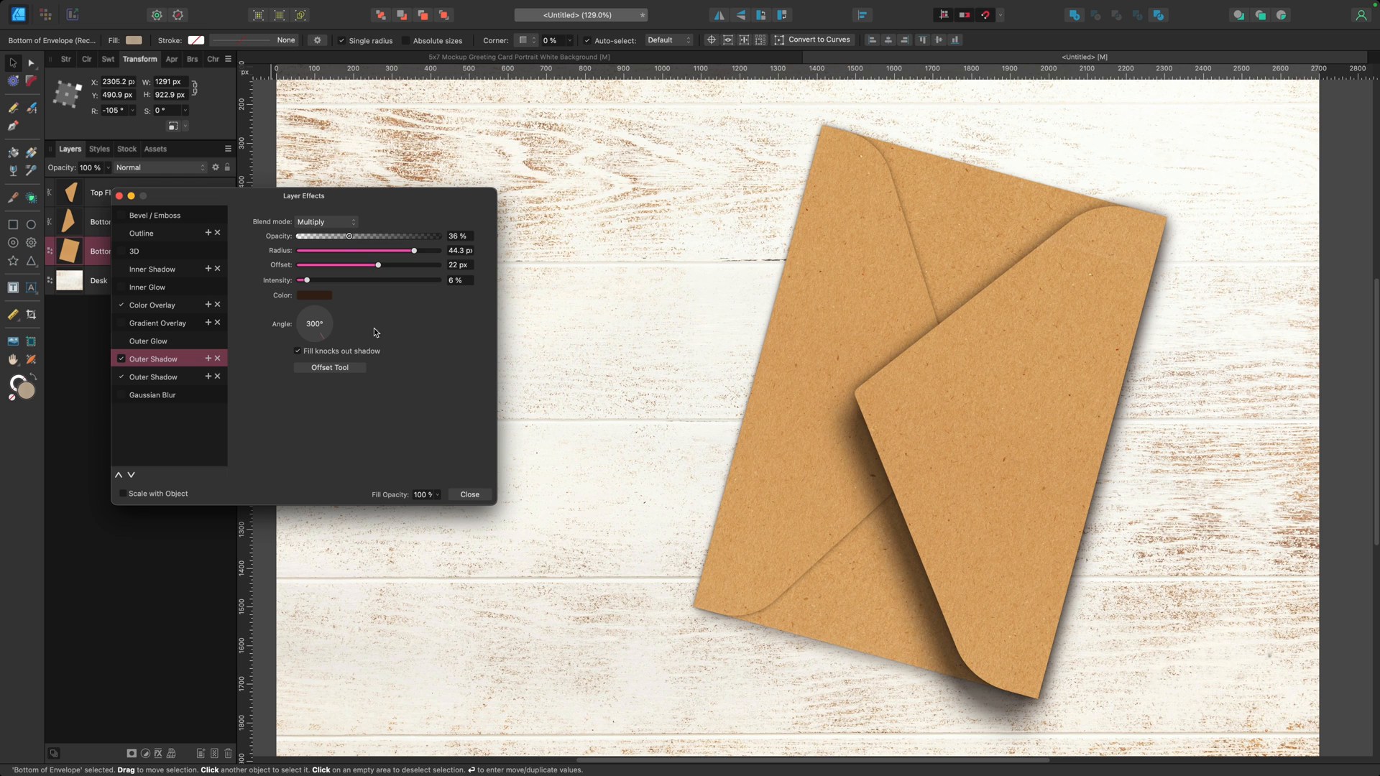
left_click(470, 494)
left_click(563, 576)
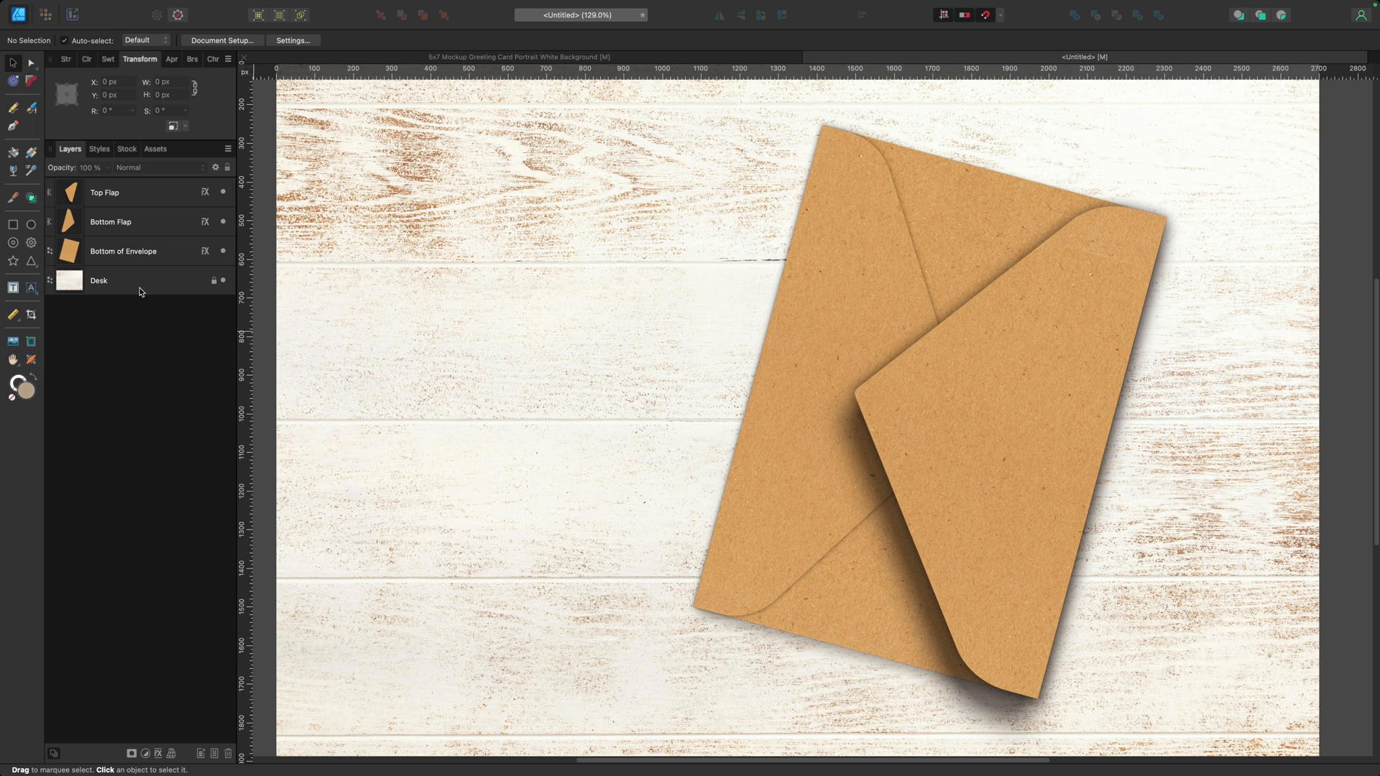
Add an Inner Glow effect to Top Flap with a radius of 2.8 px and an intensity of 25%
left_click(152, 191)
left_click(205, 192)
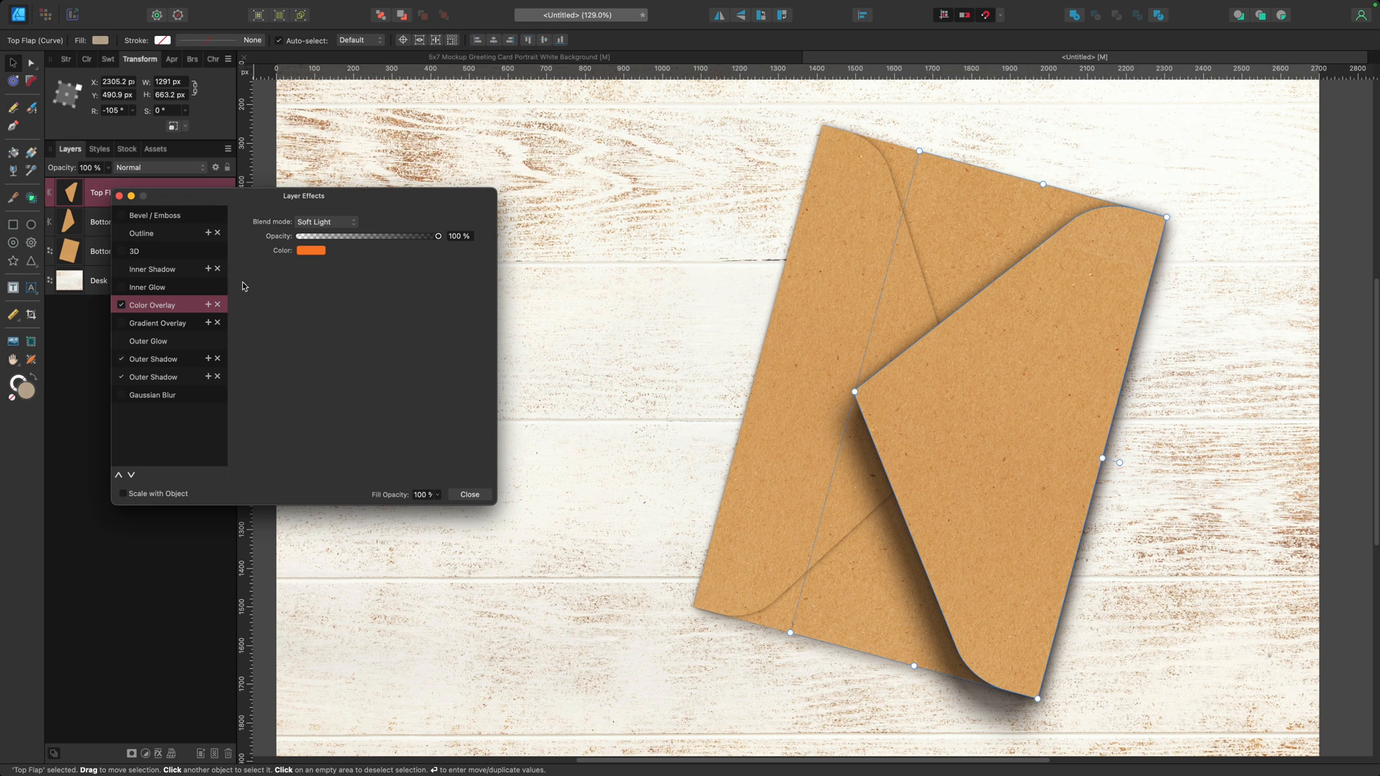
scroll(843, 313, "up", 1)
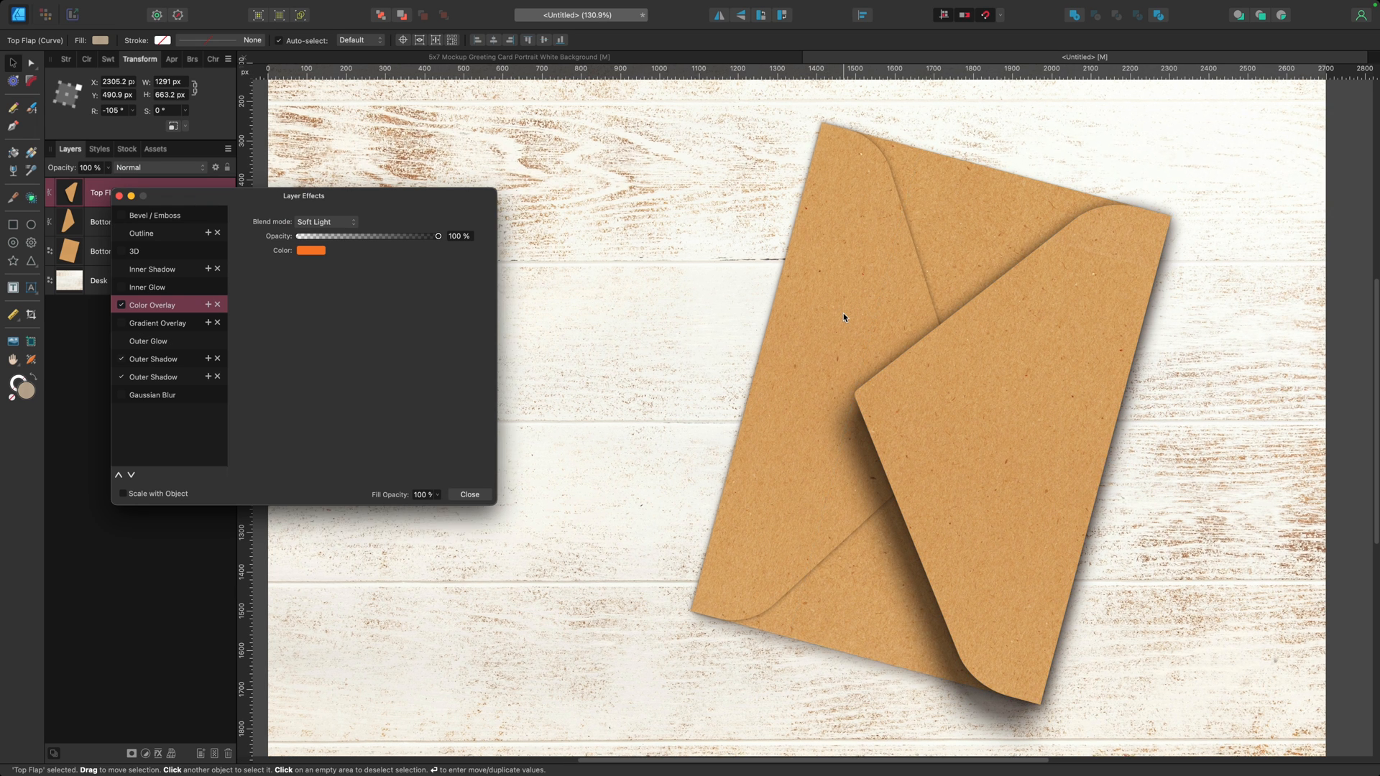
scroll(843, 317, "up", 5)
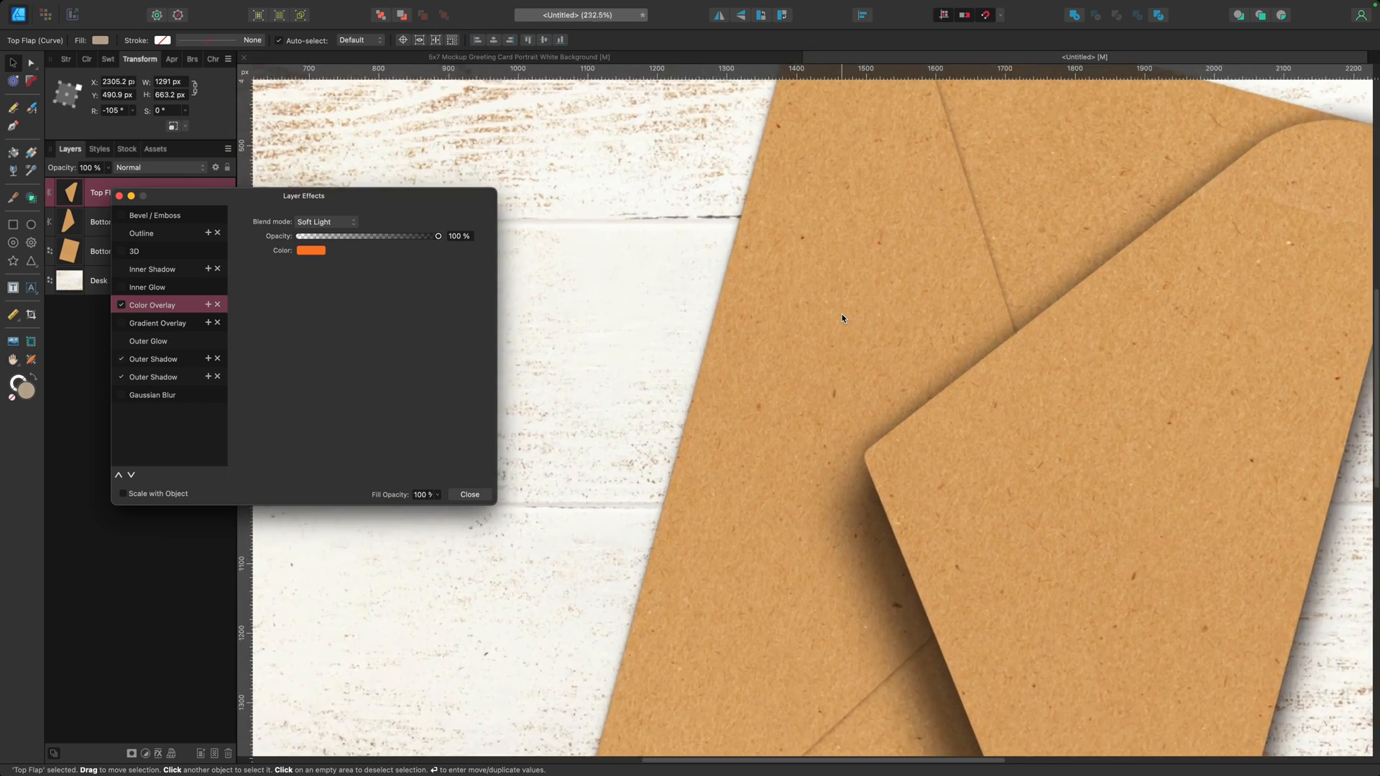
scroll(842, 317, "down", 1)
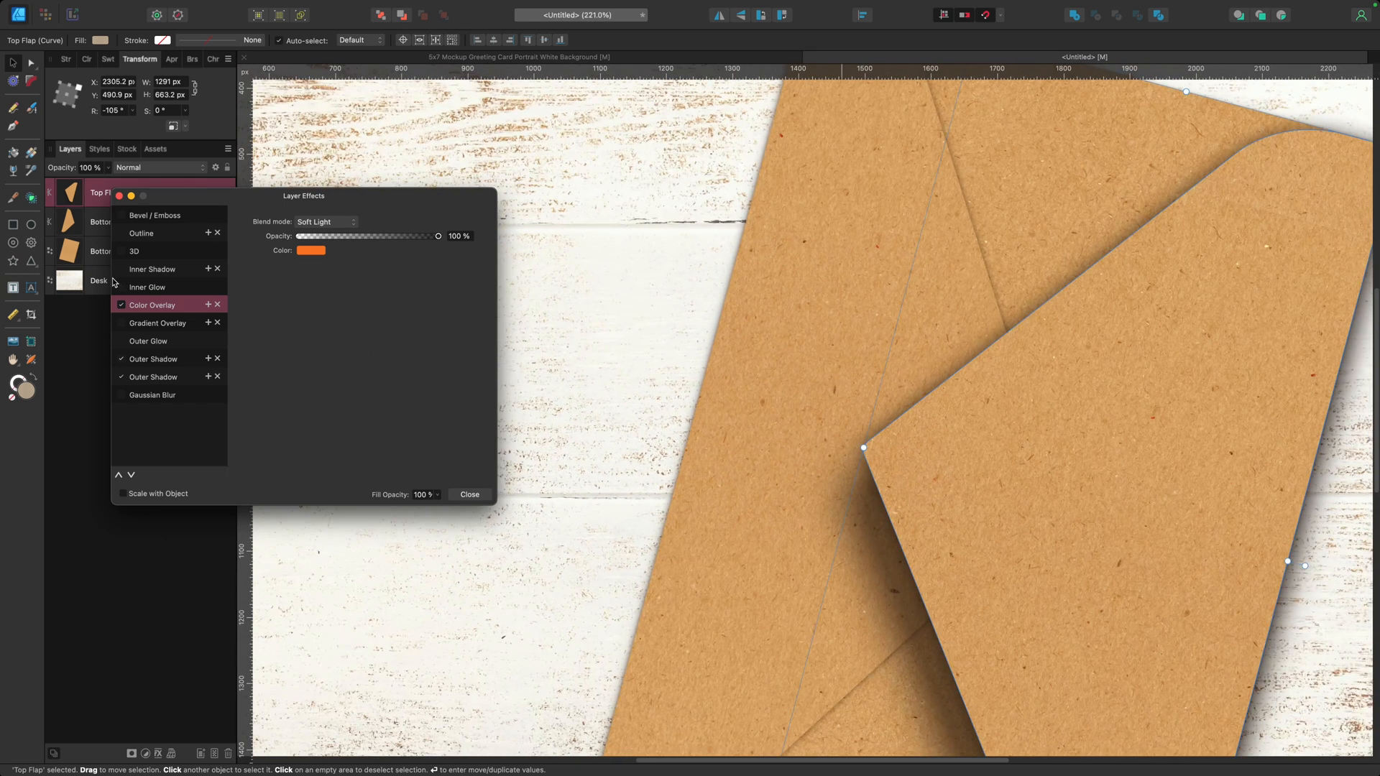
left_click(146, 287)
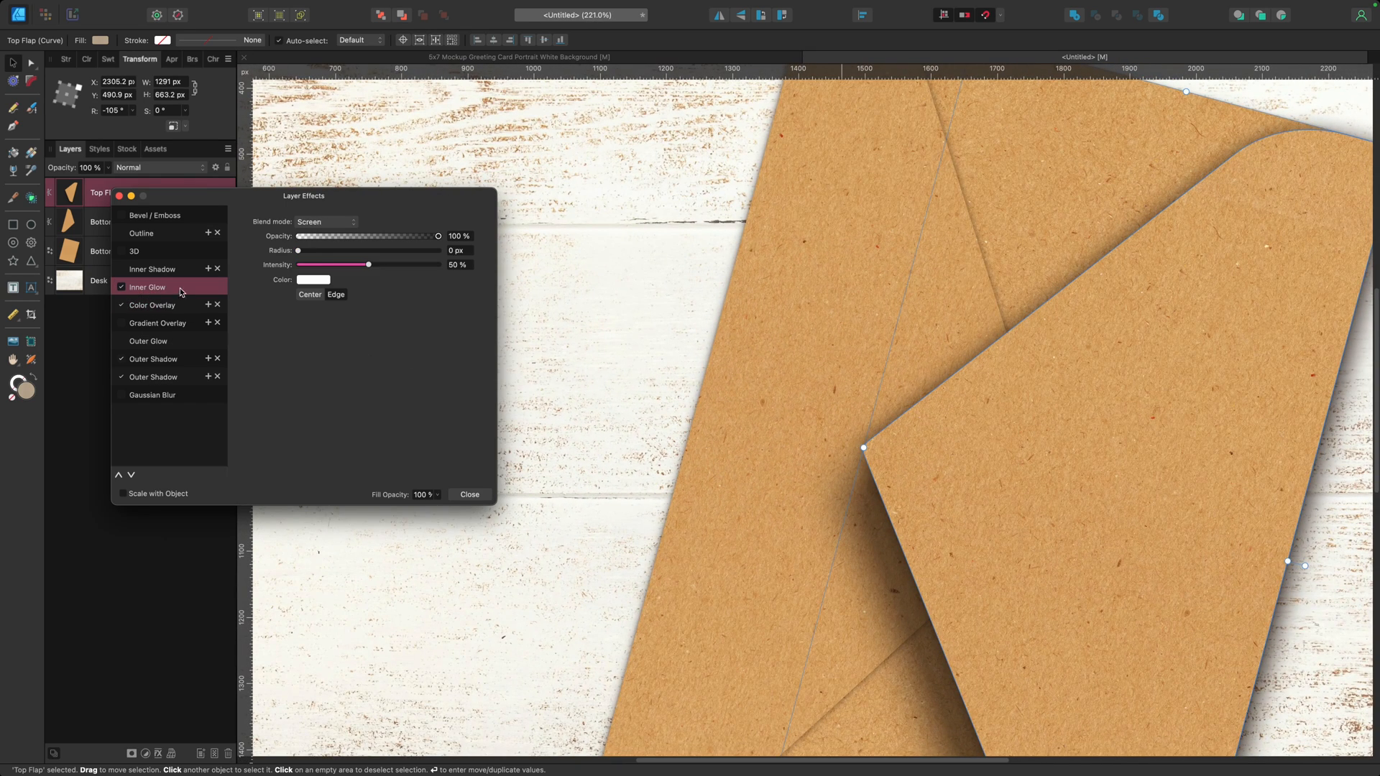
mouse_move(309, 251)
left_mouse_down()
mouse_move(361, 265)
mouse_move(333, 266)
mouse_move(337, 250)
left_mouse_up()
Keep the Top Flap inner glow on Edge, change its blend mode to Soft Light and set its radius to 9.5 px
left_click(309, 296)
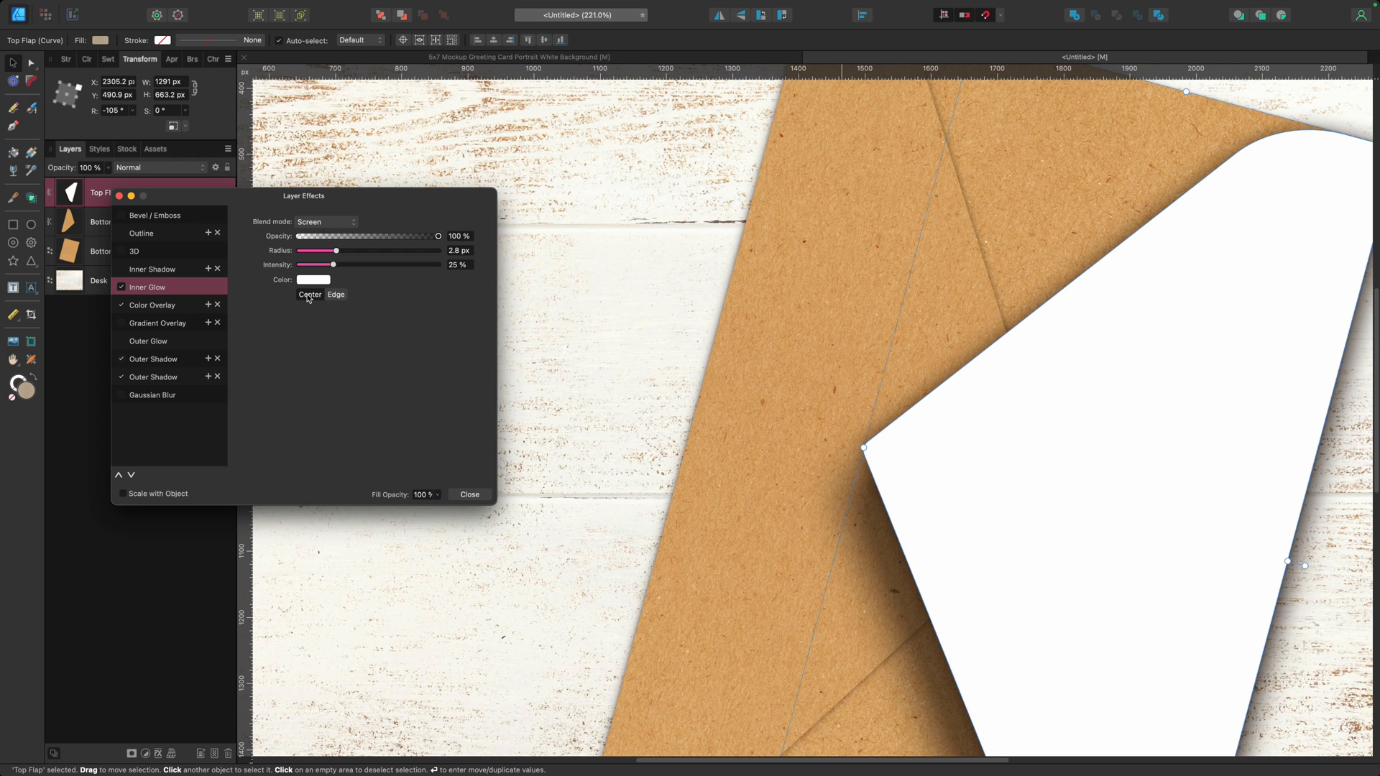
left_click(335, 295)
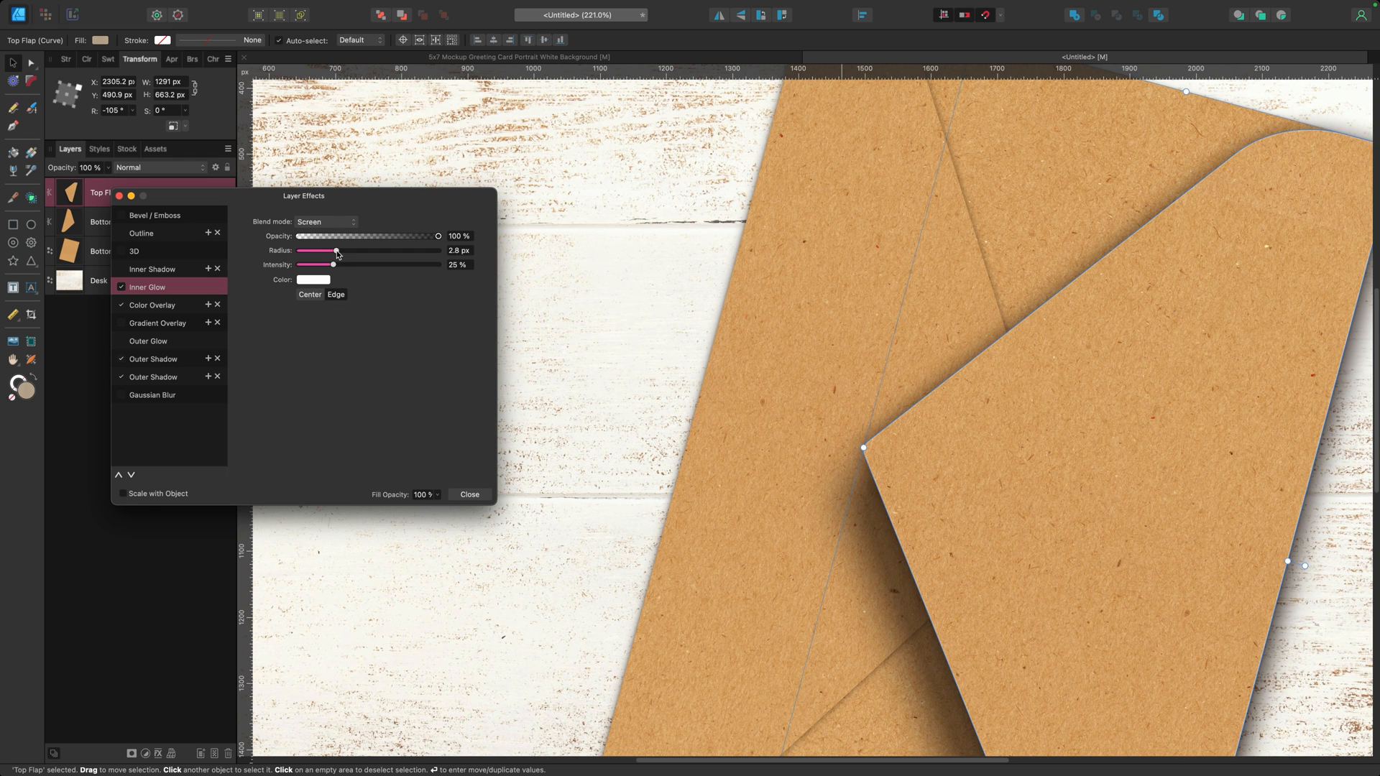
left_click_drag(337, 252, 343, 253)
left_click(325, 221)
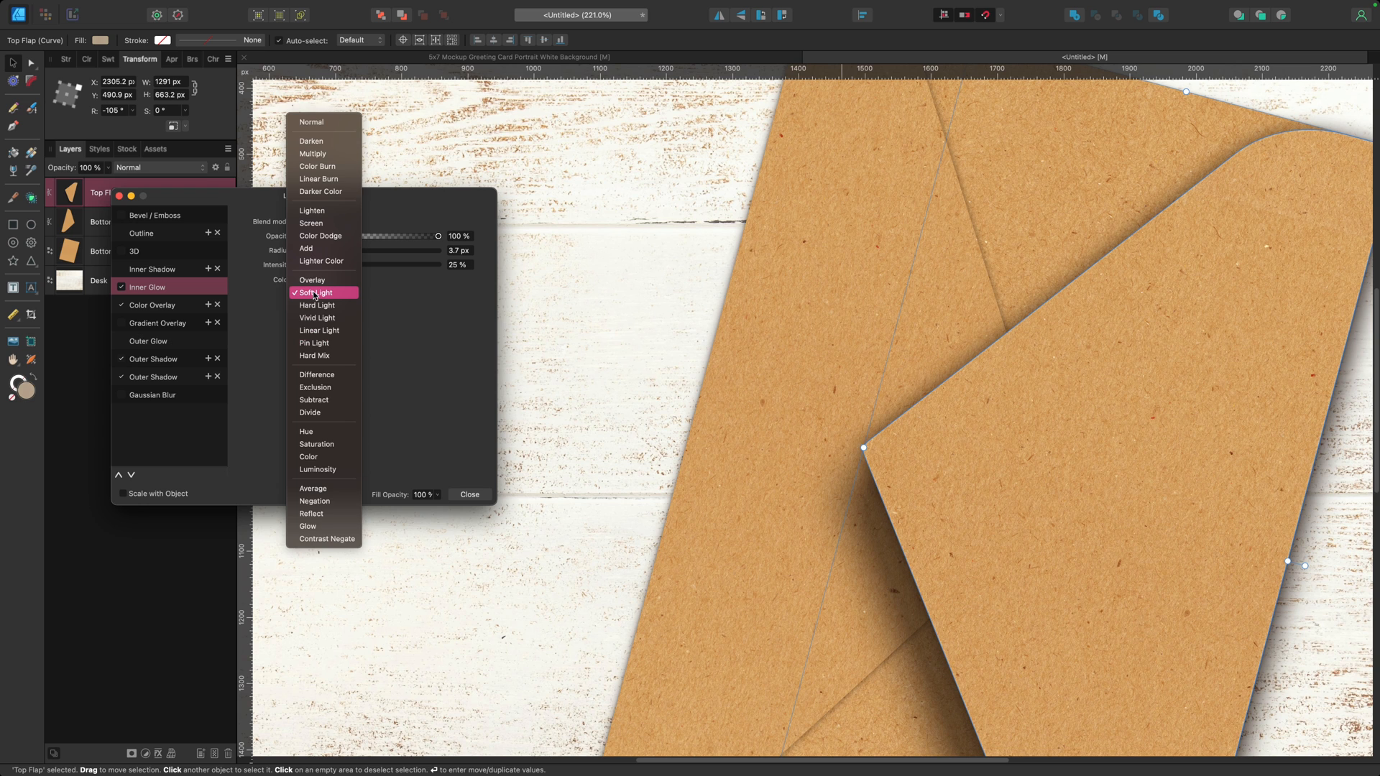
left_click(314, 293)
left_click_drag(344, 254, 360, 262)
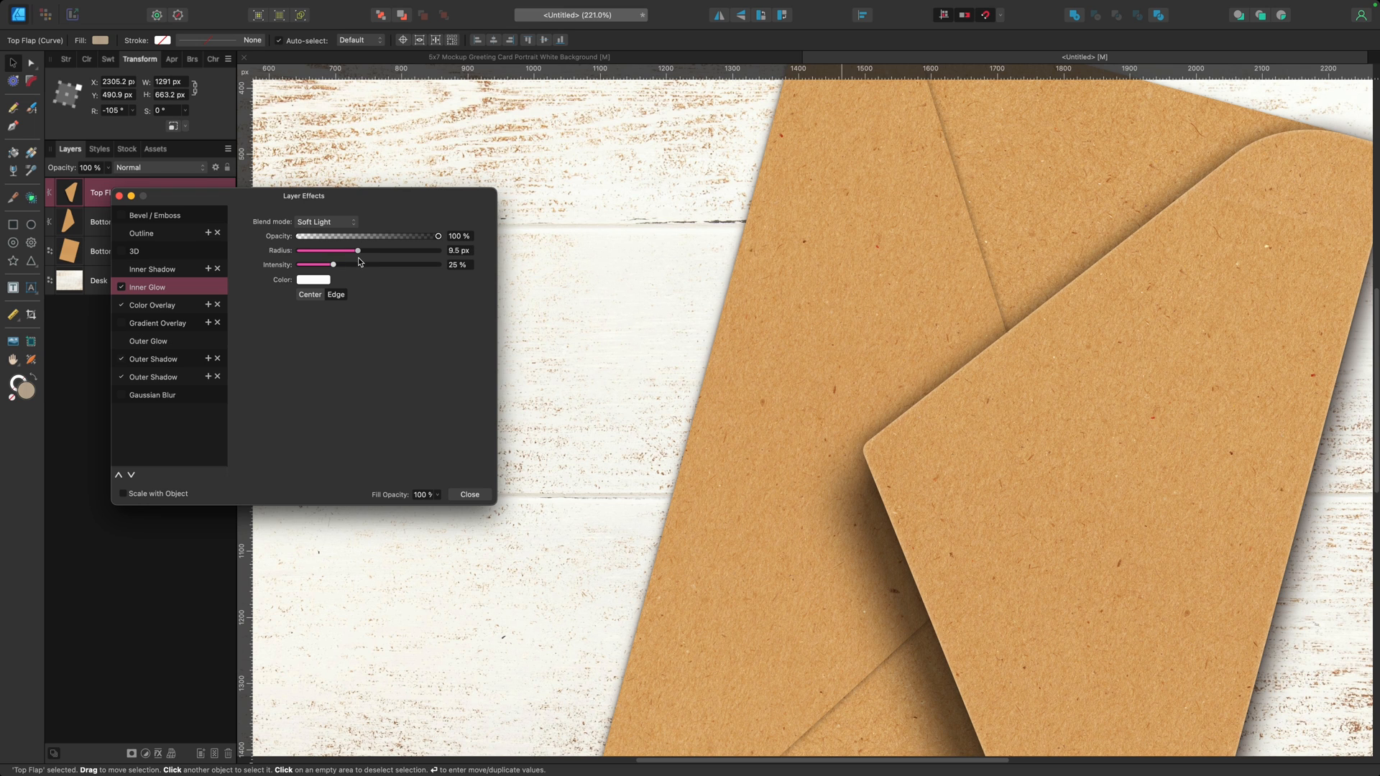
Close the Top Flap layer effects and deselect the layer to check the whole envelope
left_click(469, 495)
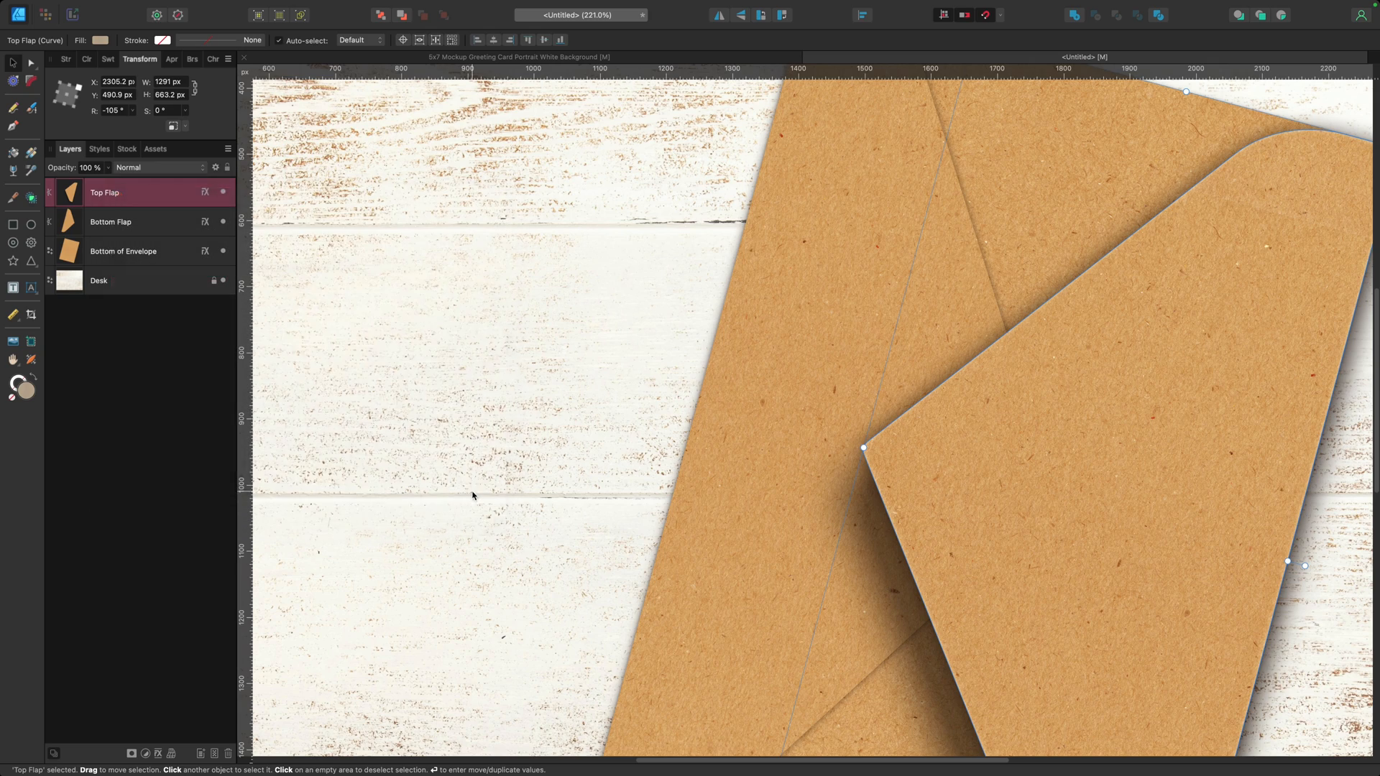
left_click(487, 487)
scroll(455, 463, "down", 5)
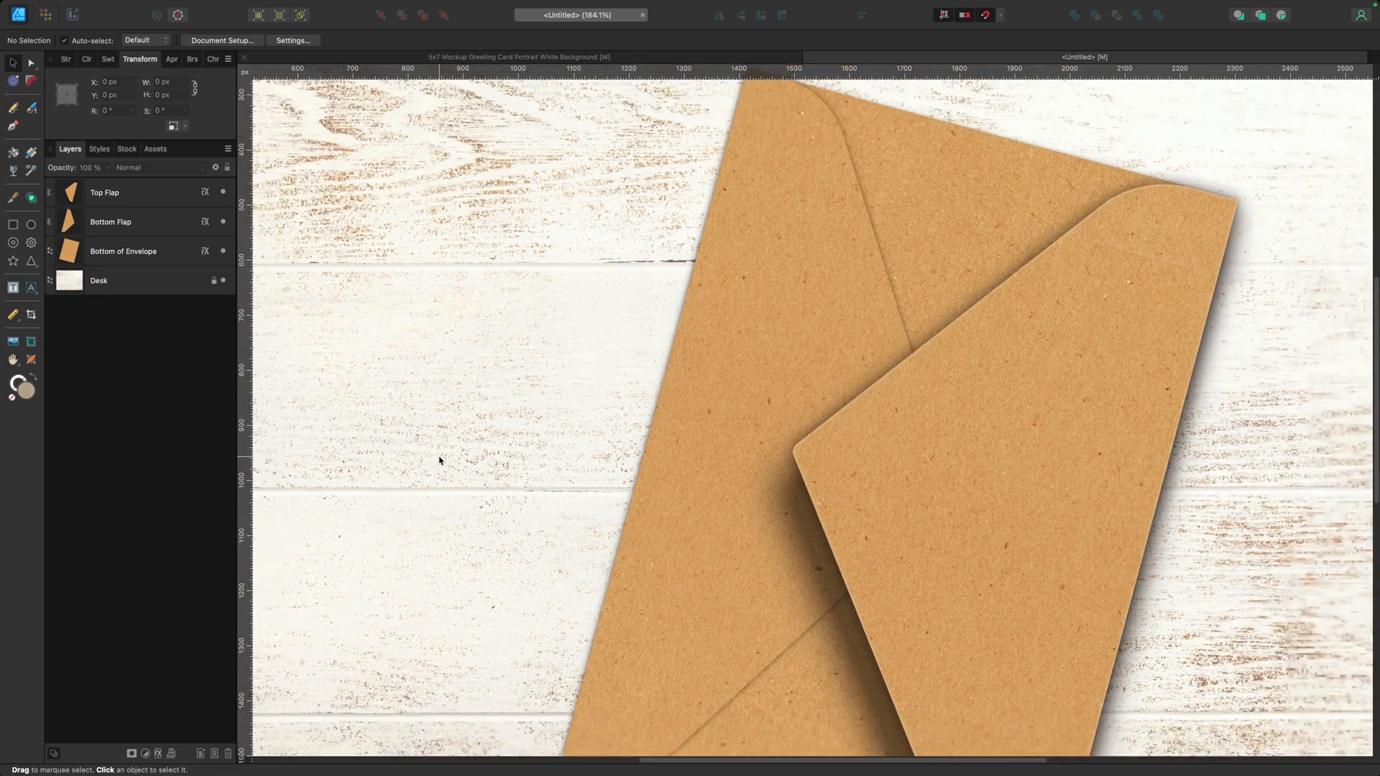
scroll(424, 477, "down", 3)
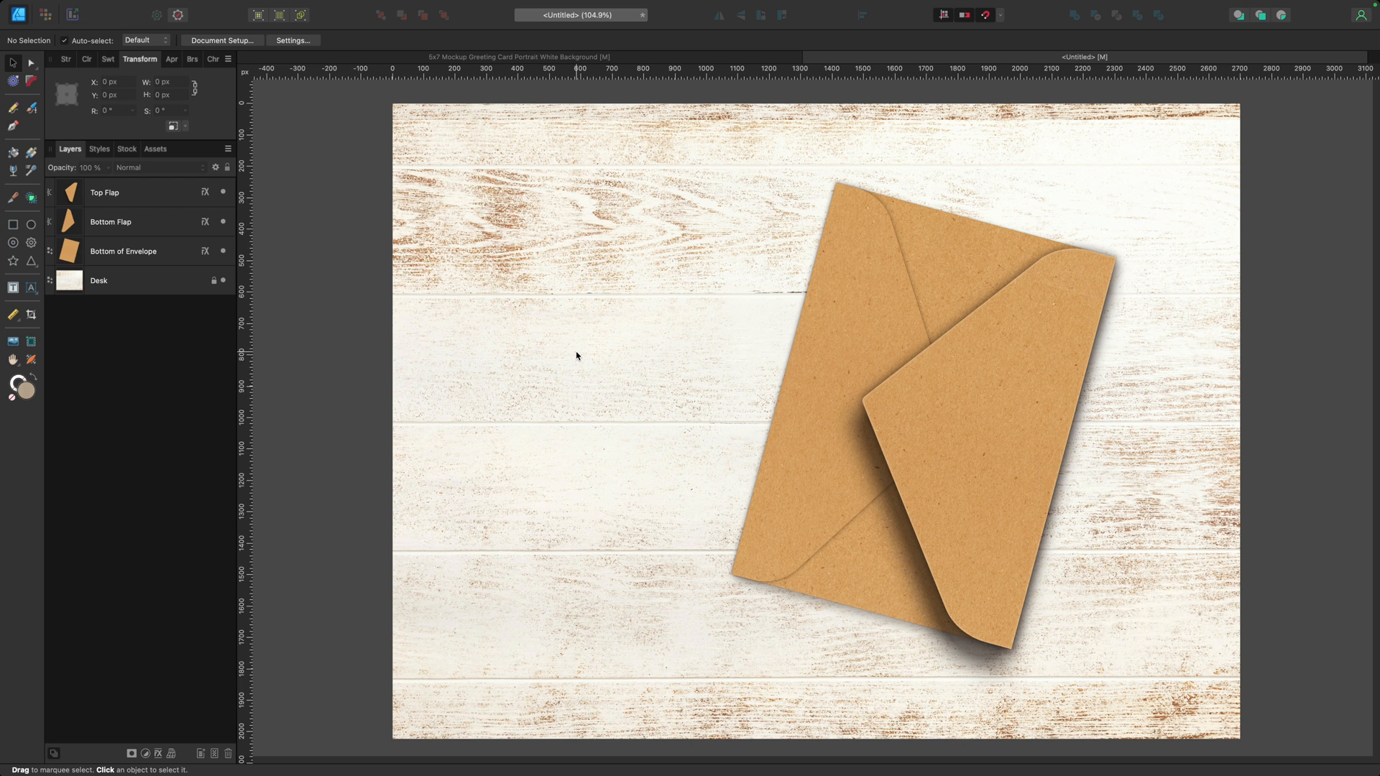
Duplicate Bottom of Envelope and switch off the copy's Color Overlay and both Outer Shadow effects
left_click(972, 243)
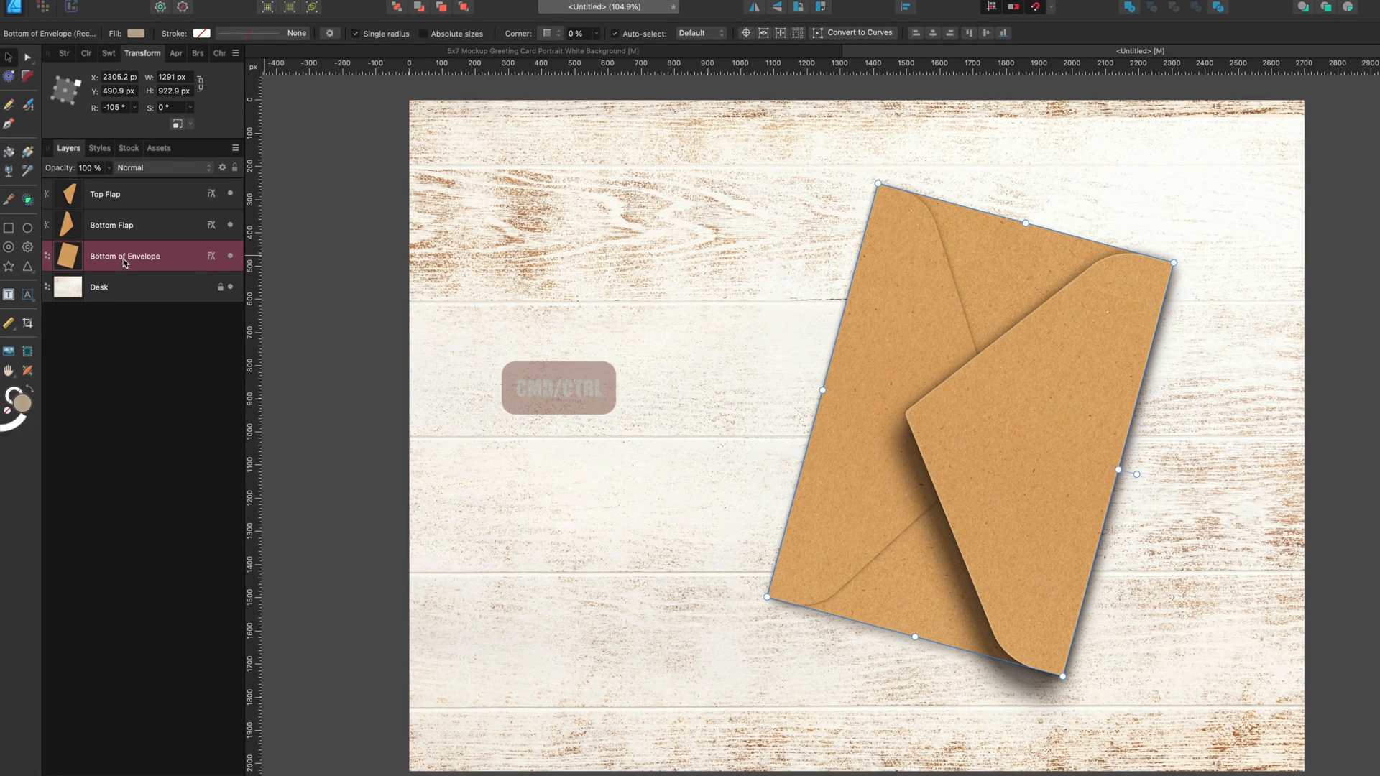
key("ctrl+j")
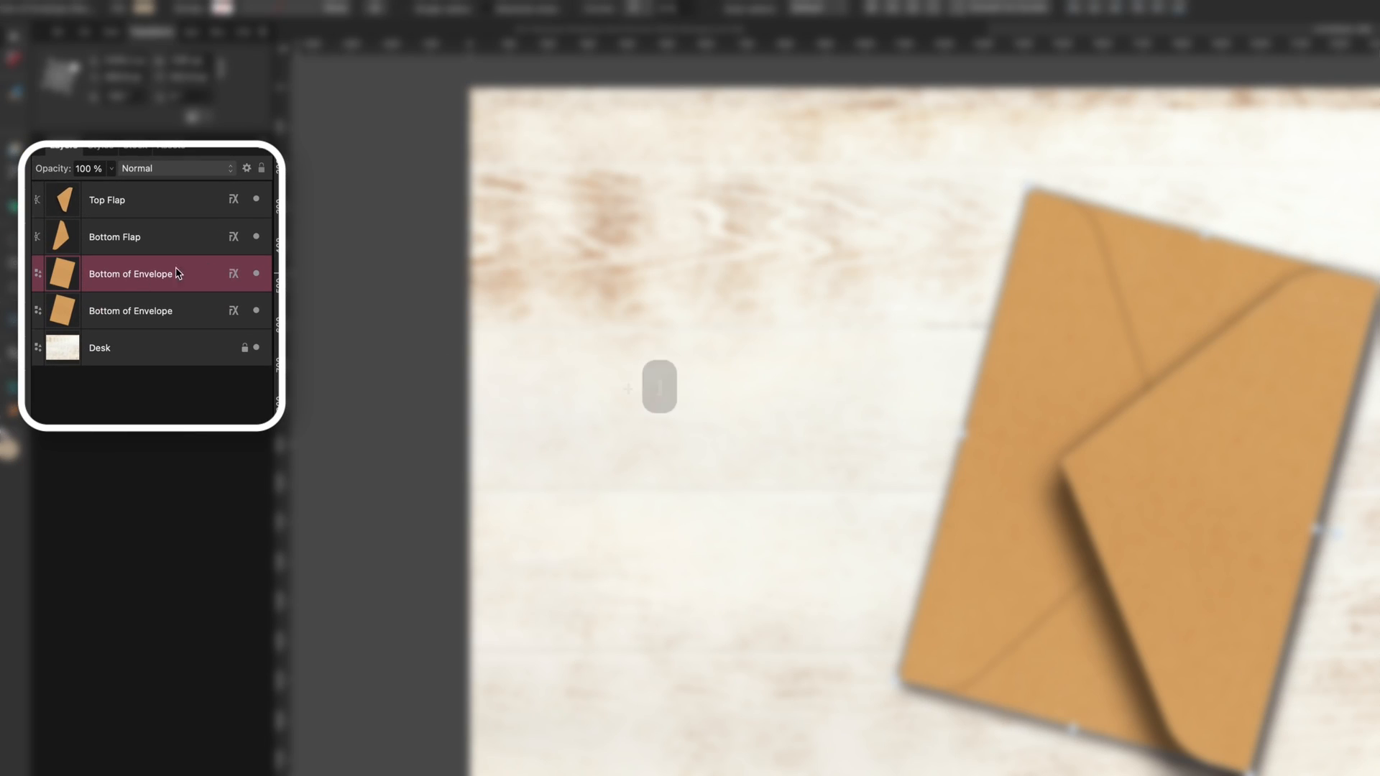
left_click(234, 274)
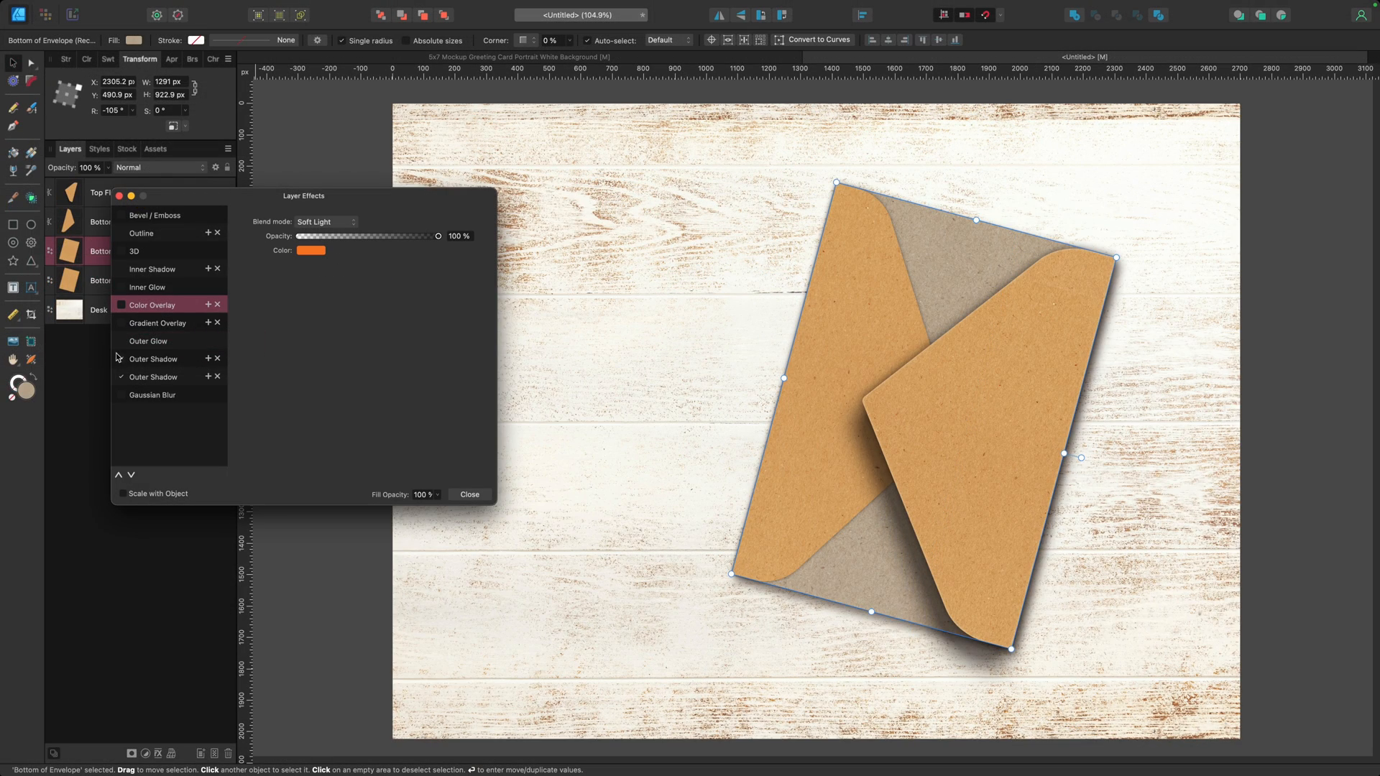
left_click(121, 377)
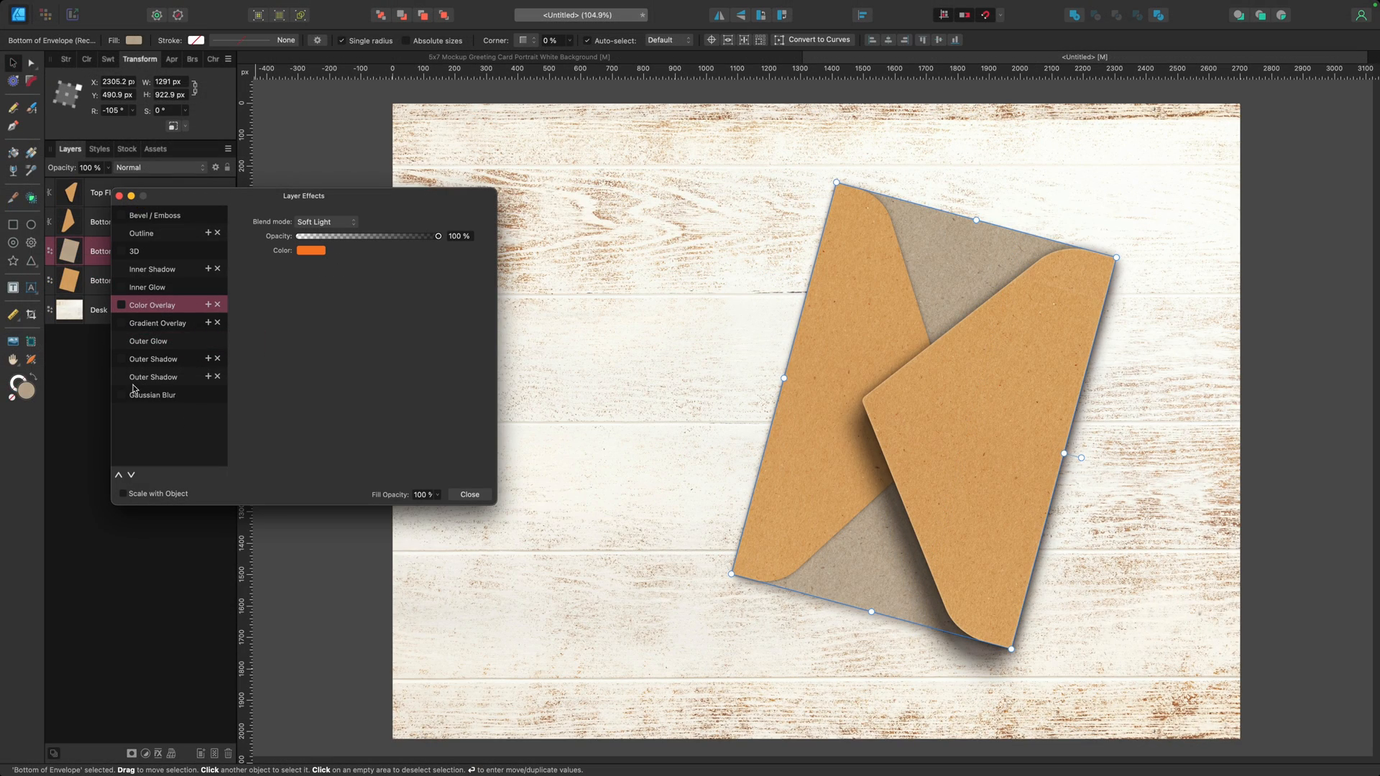
left_click(468, 494)
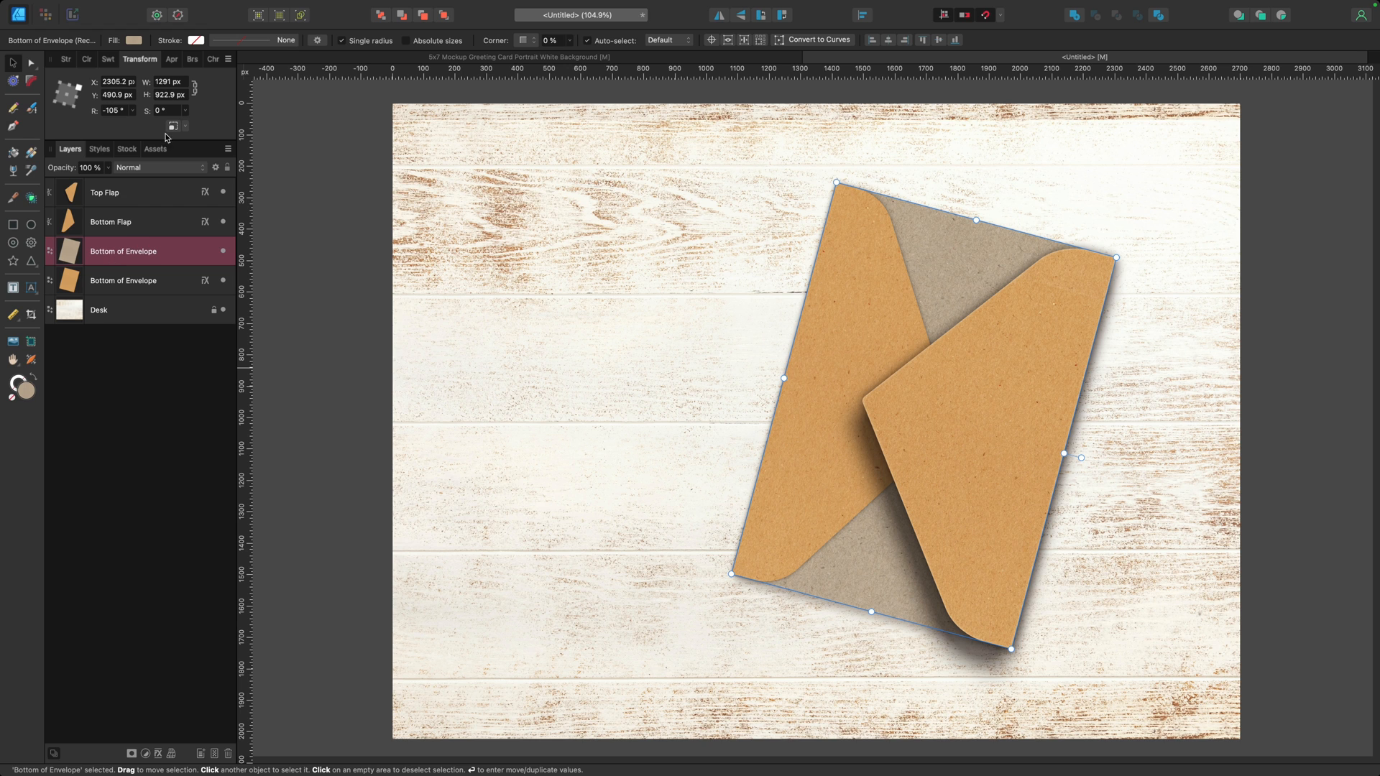
Fill the Bottom of Envelope copy with solid gray and place it in the layer order between Top Flap and Bottom Flap
left_click(86, 60)
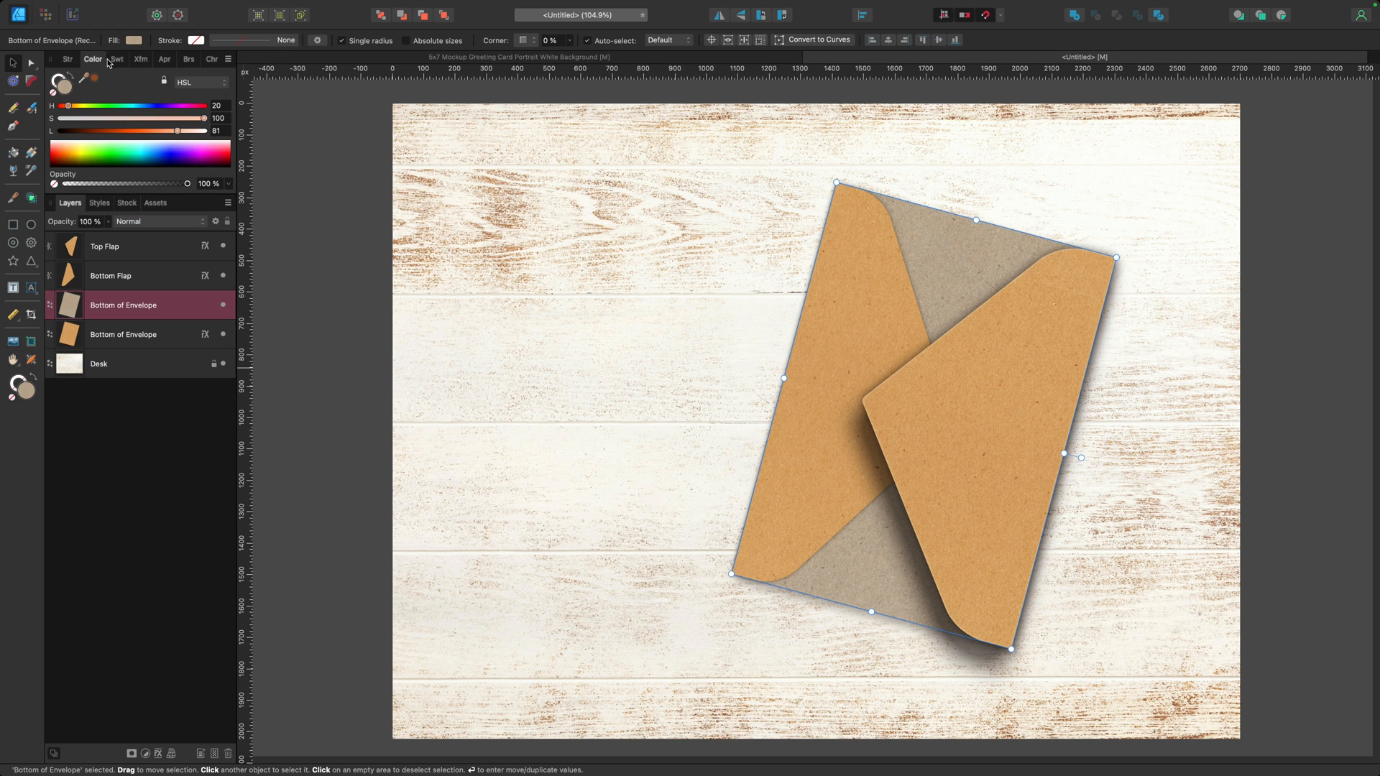
left_click(108, 59)
left_click(219, 127)
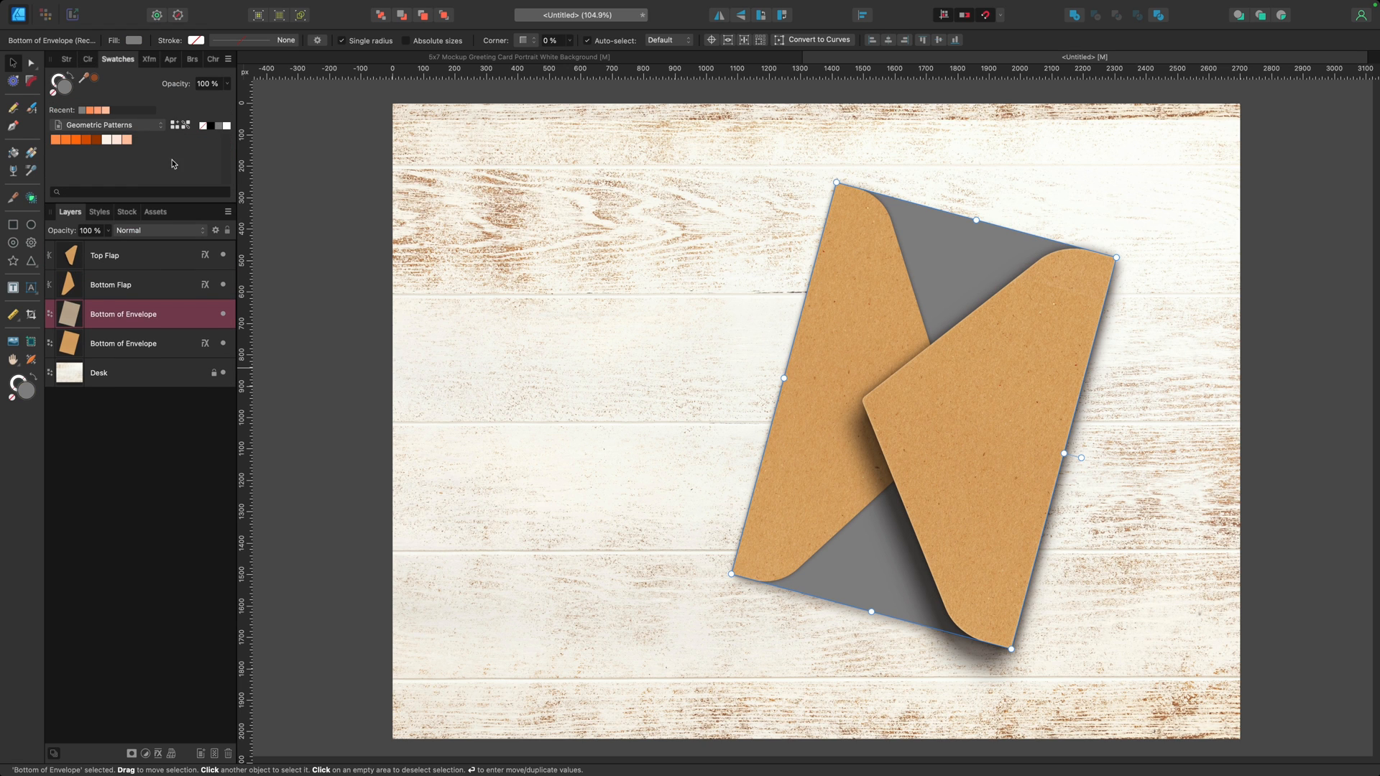
left_click_drag(120, 318, 118, 279)
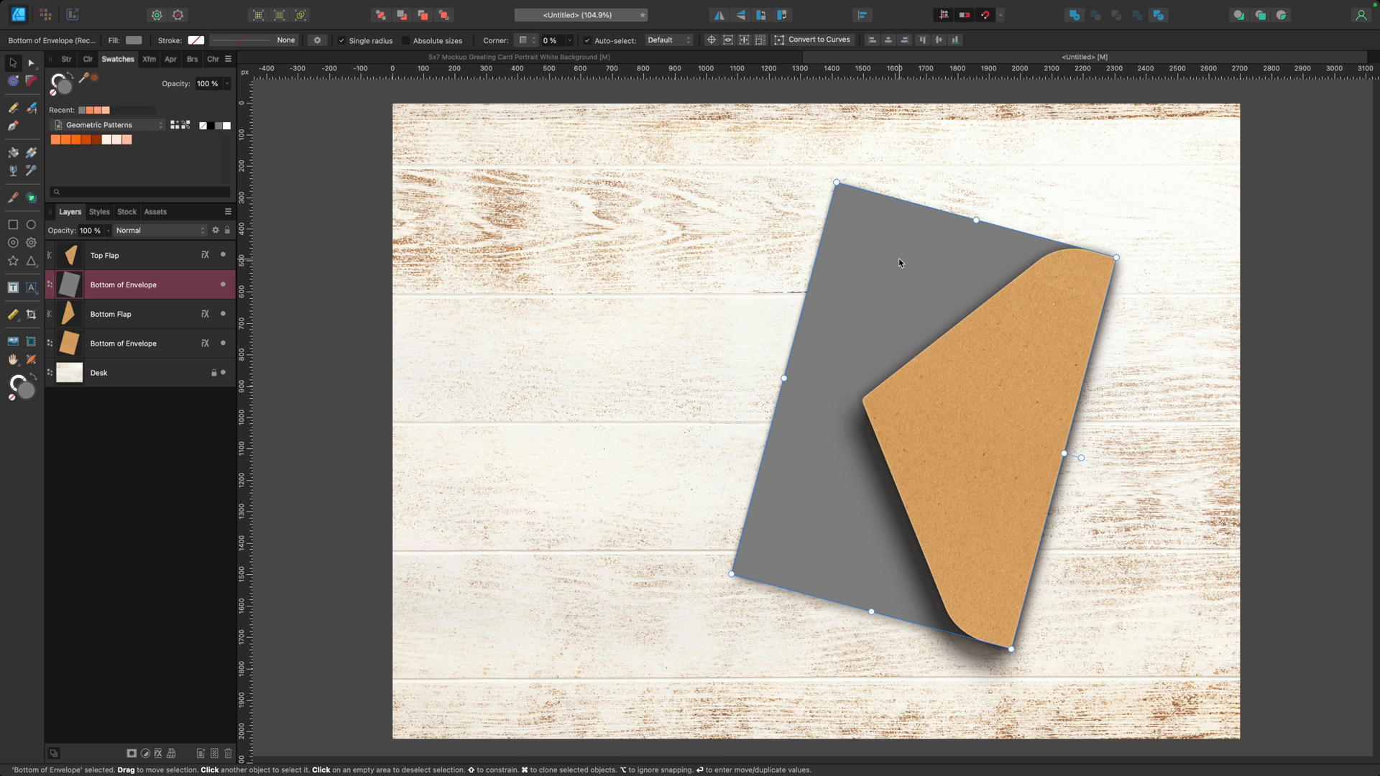
Rotate the gray rectangle upright to -90° and move it leftward so that it sits partly under the top flap
left_click_drag(861, 339, 764, 323)
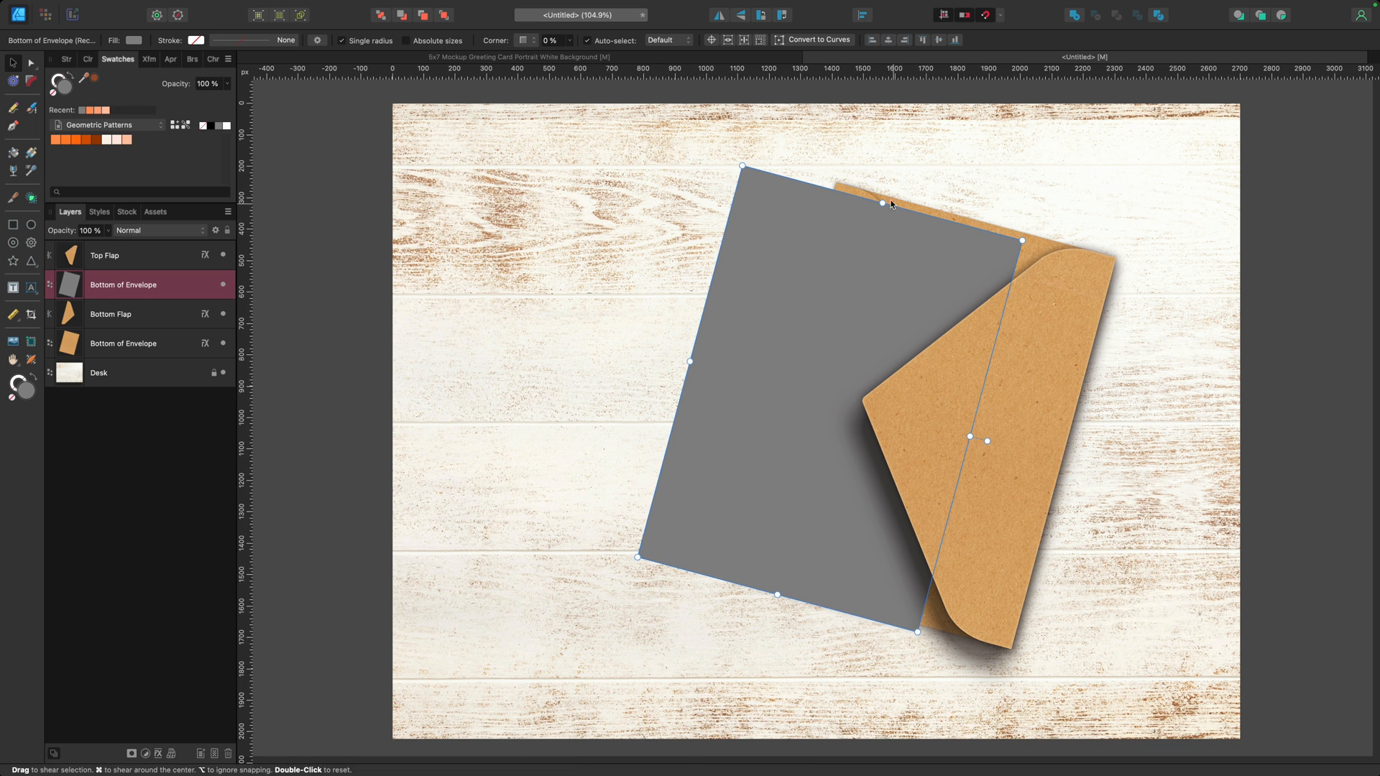
left_click_drag(984, 425, 988, 400)
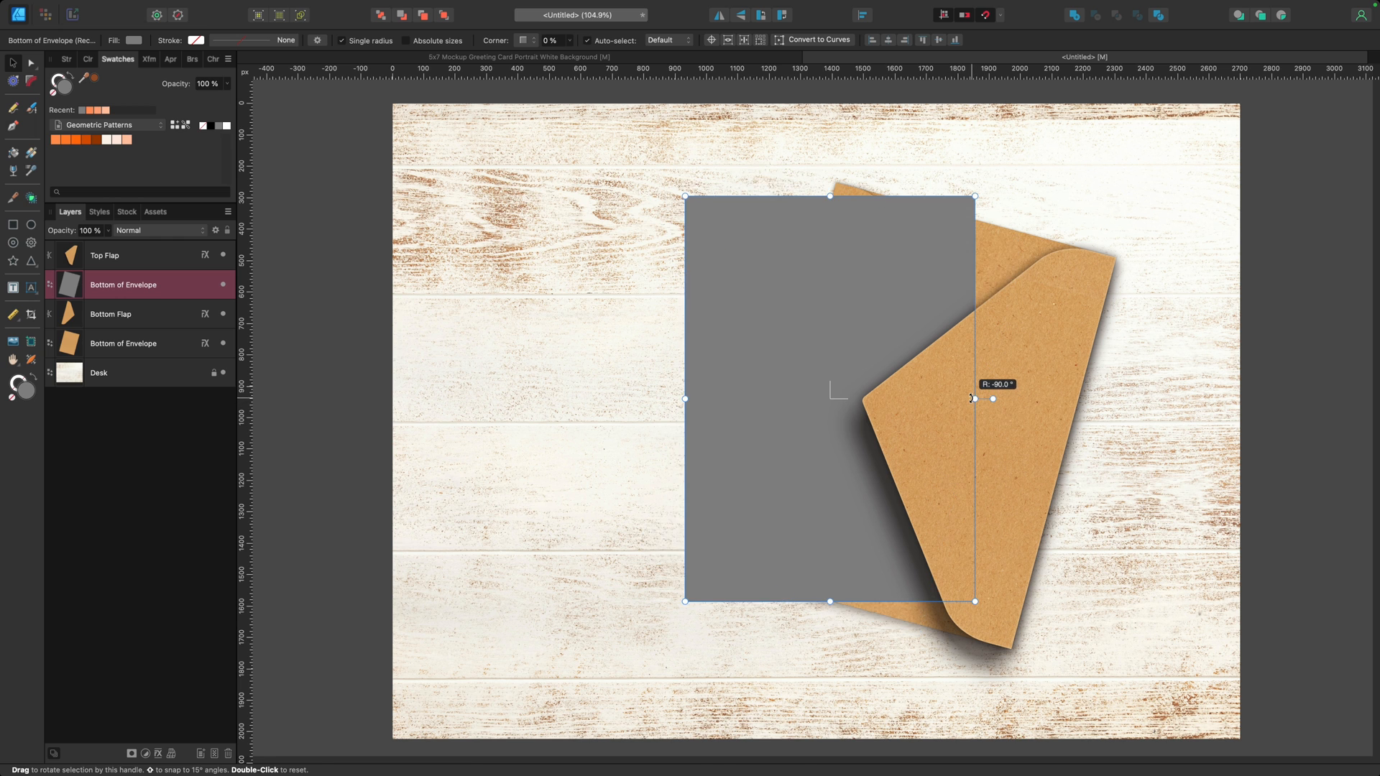
left_click_drag(816, 428, 712, 392)
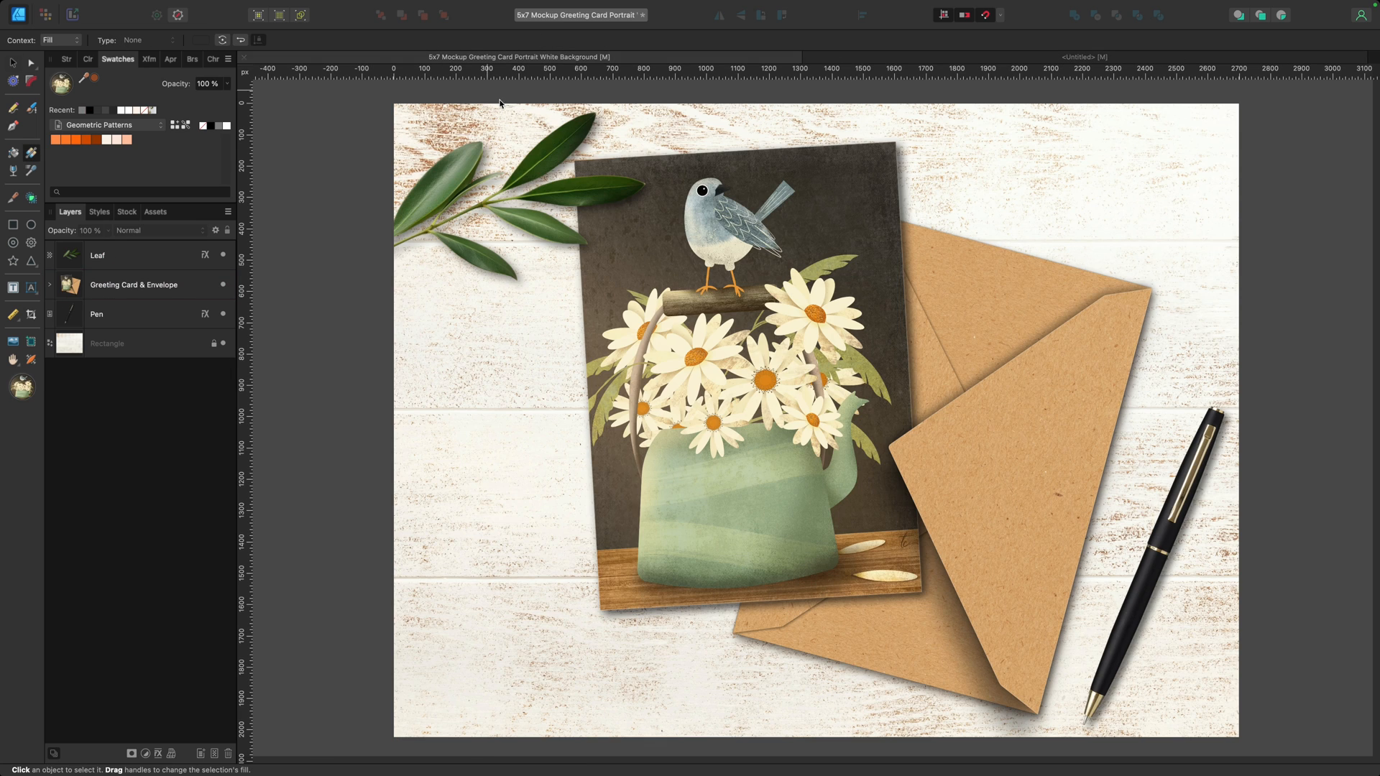
Tilt the gray card slightly counterclockwise to match the finished reference mockup, and rename its layer Greeting Card
left_click(441, 55)
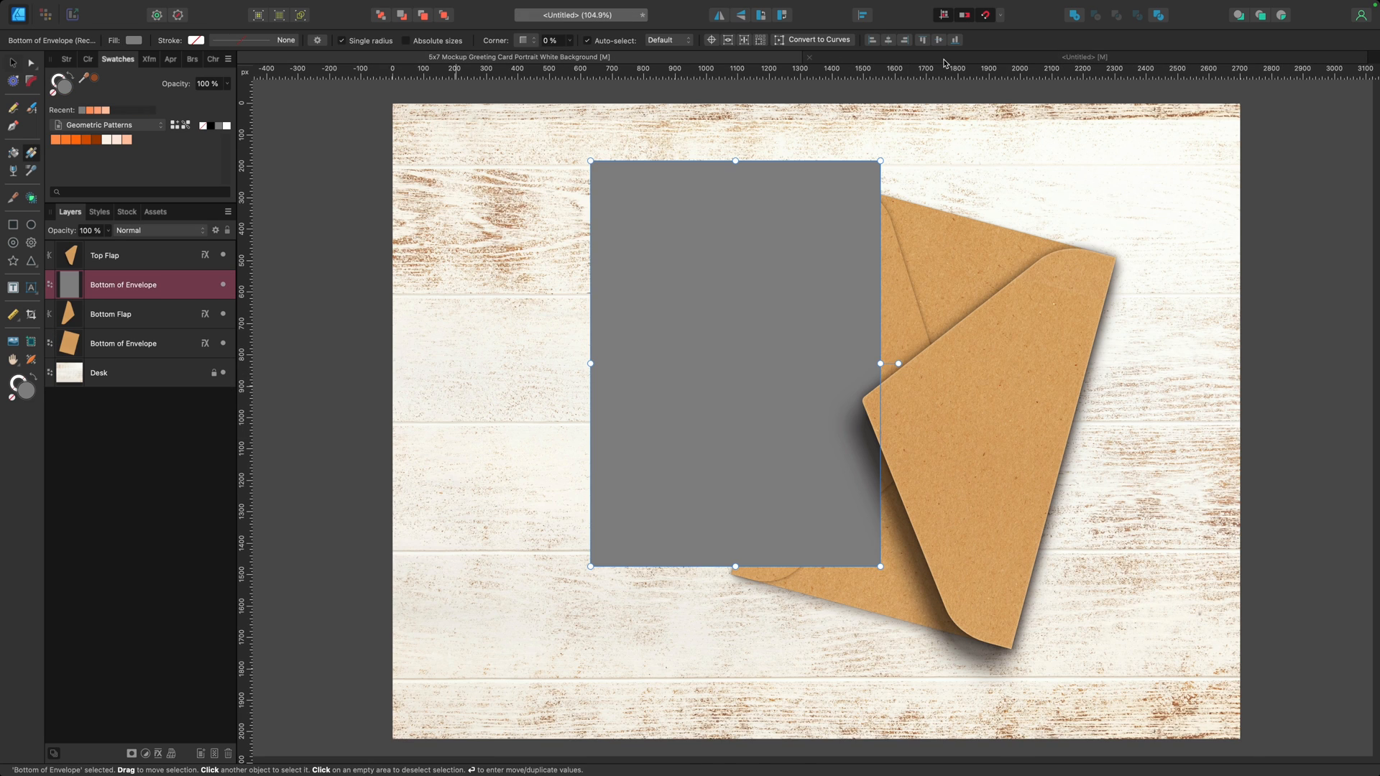
left_click(947, 57)
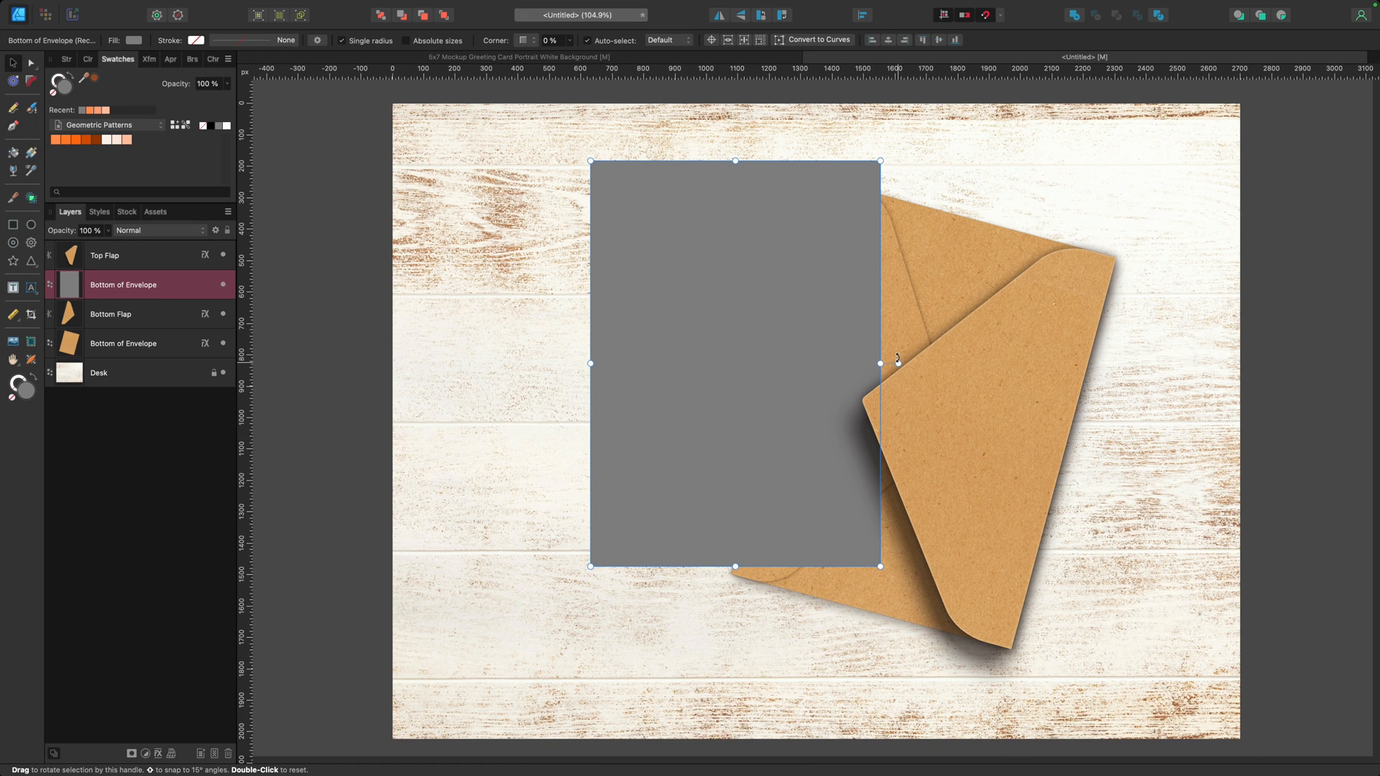
left_click_drag(898, 363, 896, 353)
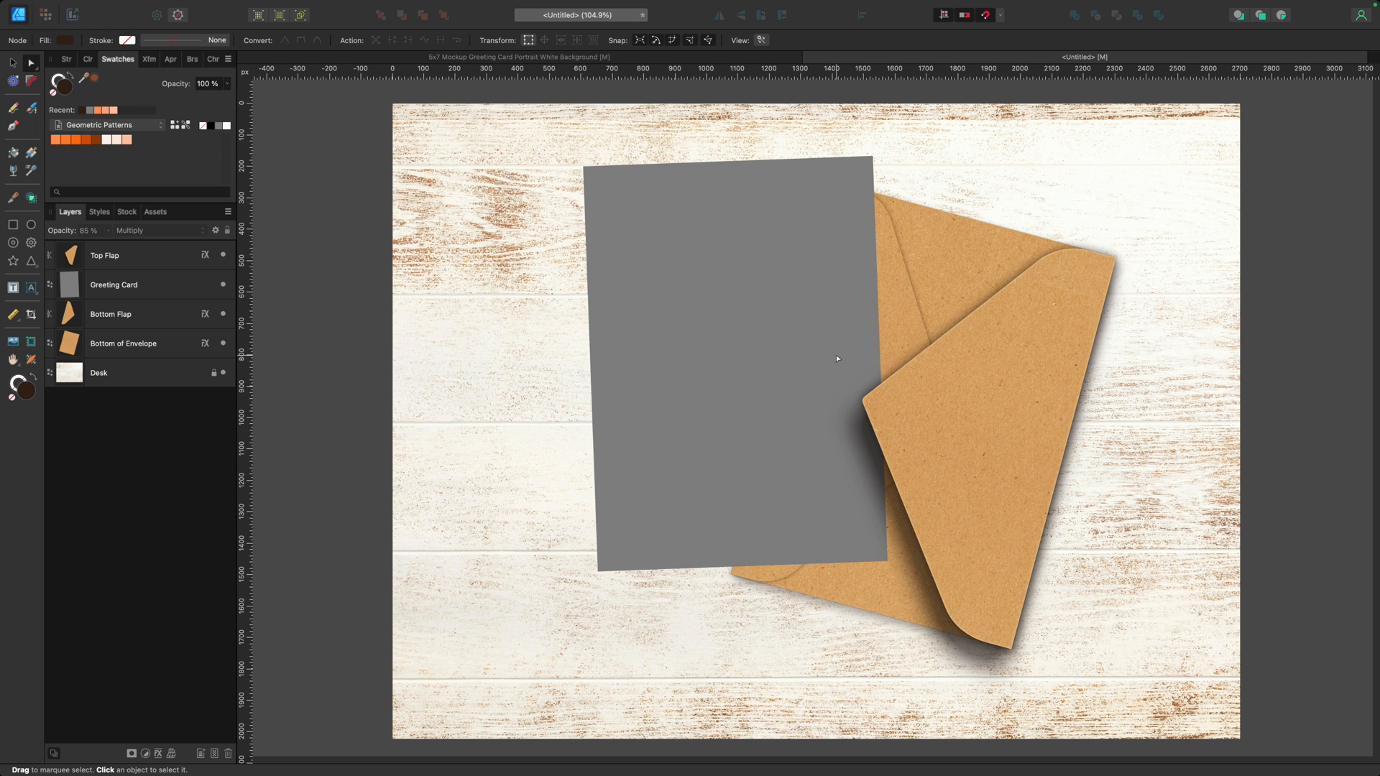
Enable a Multiply outer shadow on Greeting Card and darken its brown color
left_click(713, 344)
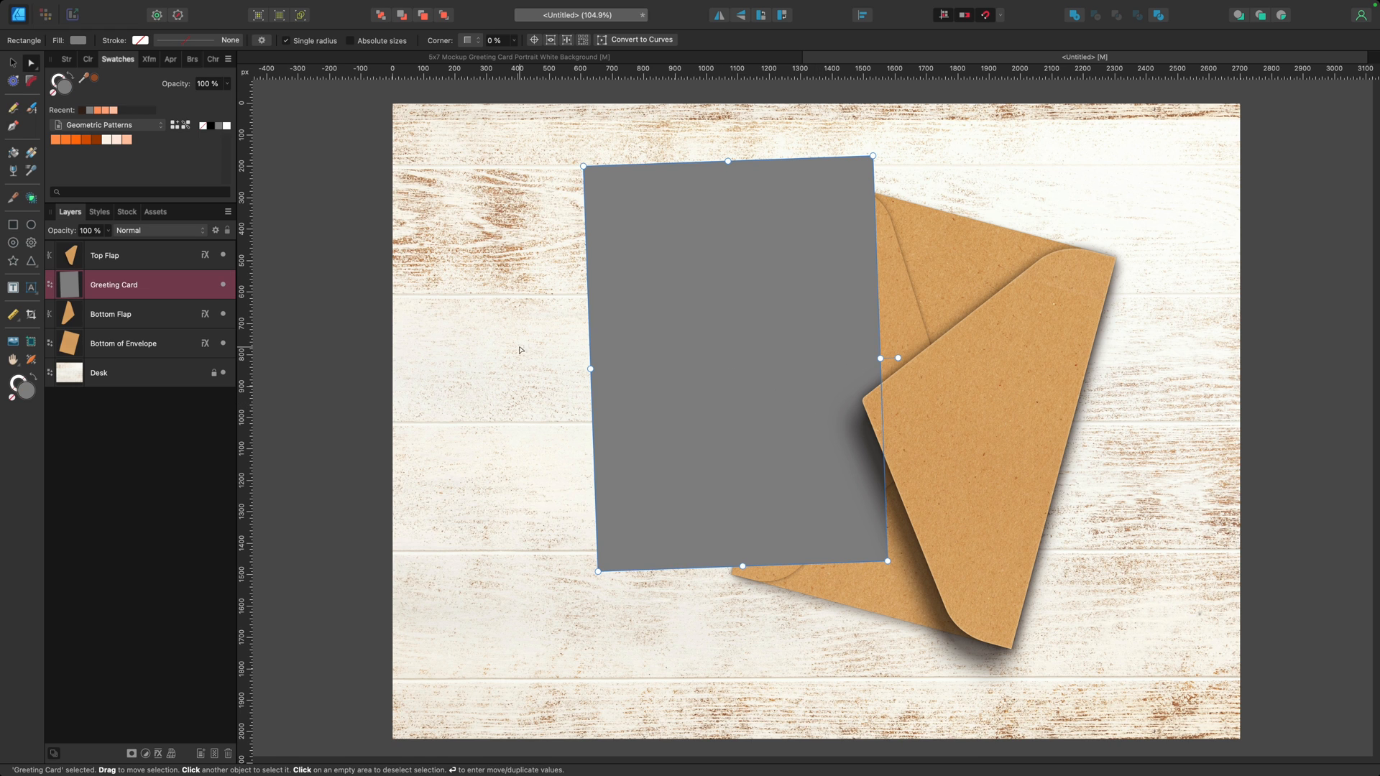
left_click(158, 753)
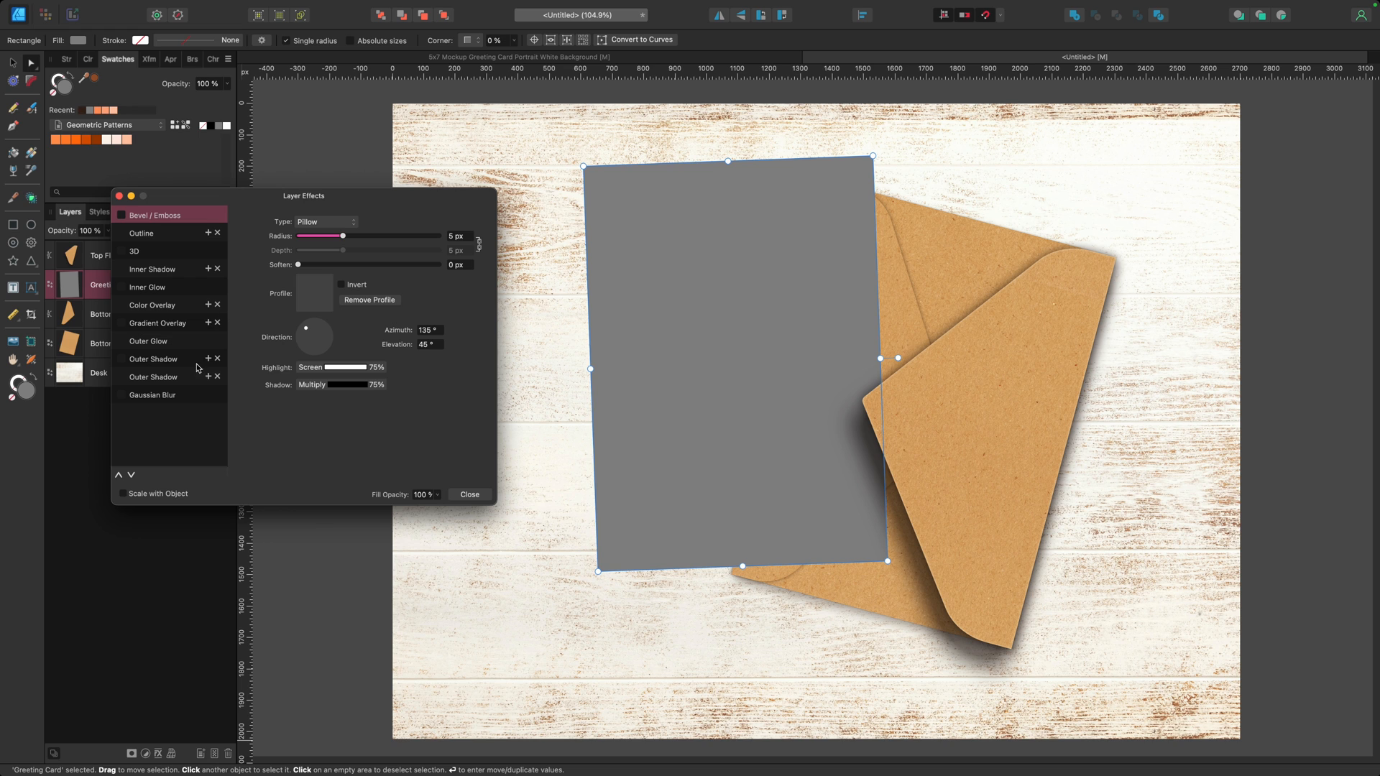
left_click(122, 378)
left_click(129, 382)
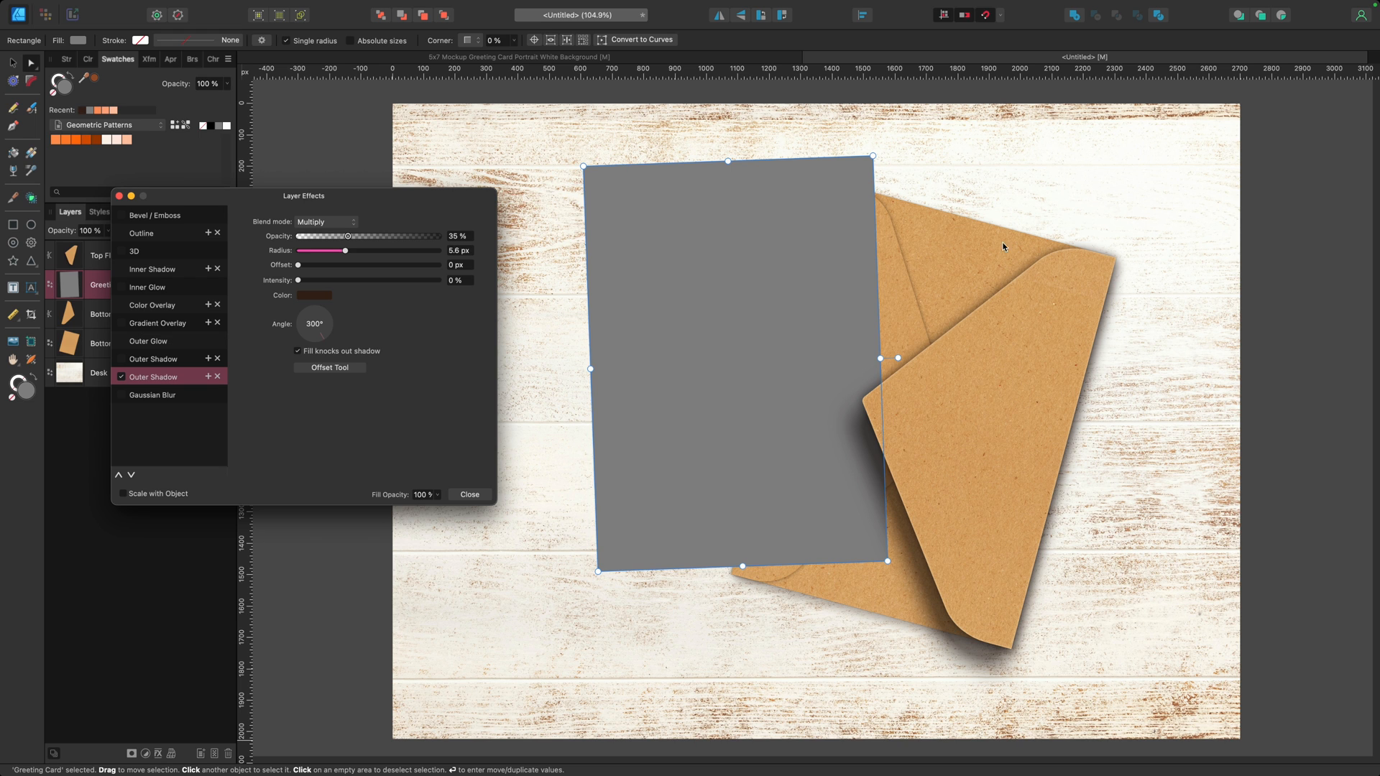
left_click(304, 296)
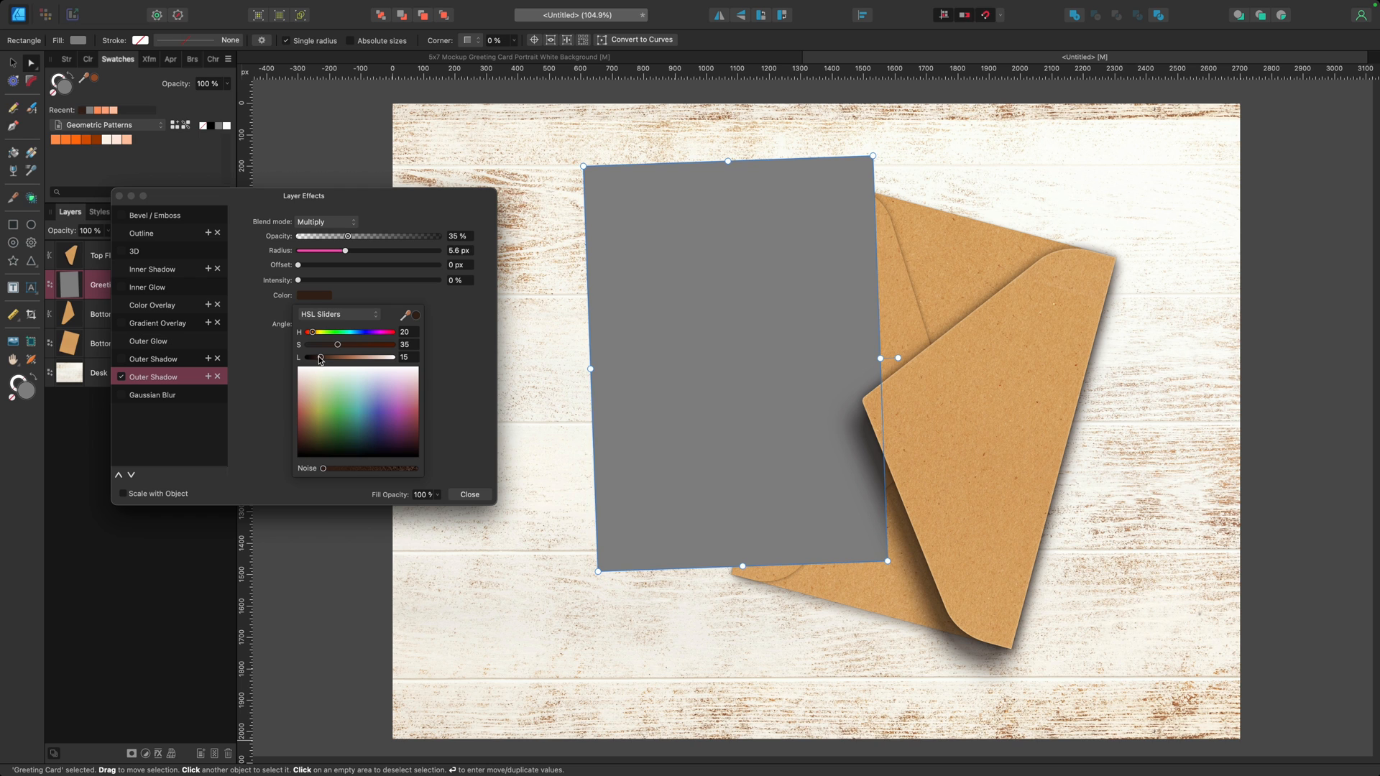
left_click_drag(321, 358, 316, 360)
Set the Greeting Card shadow to 51% opacity, 27.8 px radius, 25.4 px offset and 6% intensity
left_click(299, 266)
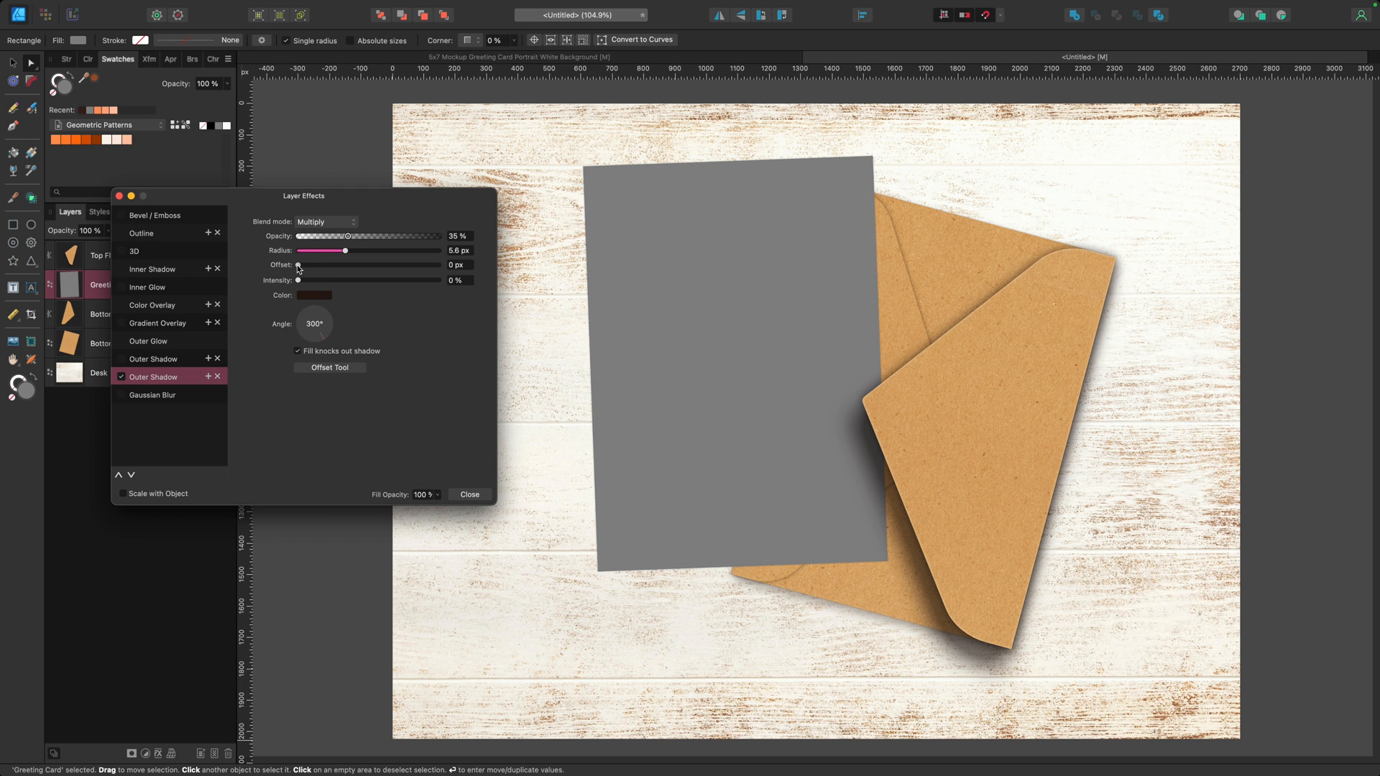
left_click_drag(298, 268, 387, 280)
left_click_drag(348, 236, 382, 268)
mouse_move(300, 279)
left_mouse_down()
mouse_move(337, 287)
mouse_move(307, 279)
left_mouse_up()
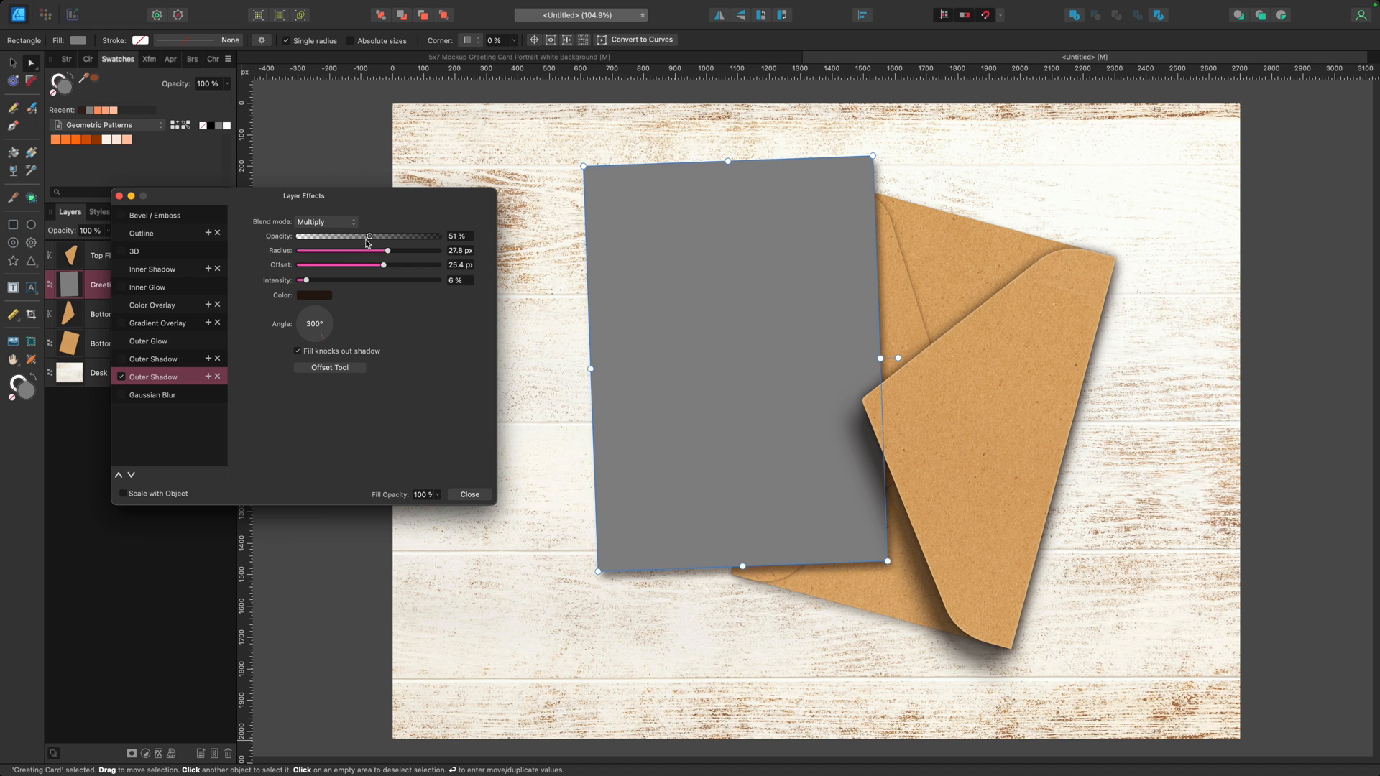
Enable a second outer shadow on Greeting Card at 135° with 67% opacity, 12.8 px radius and 2.9 px offset
left_click(149, 359)
left_click(122, 359)
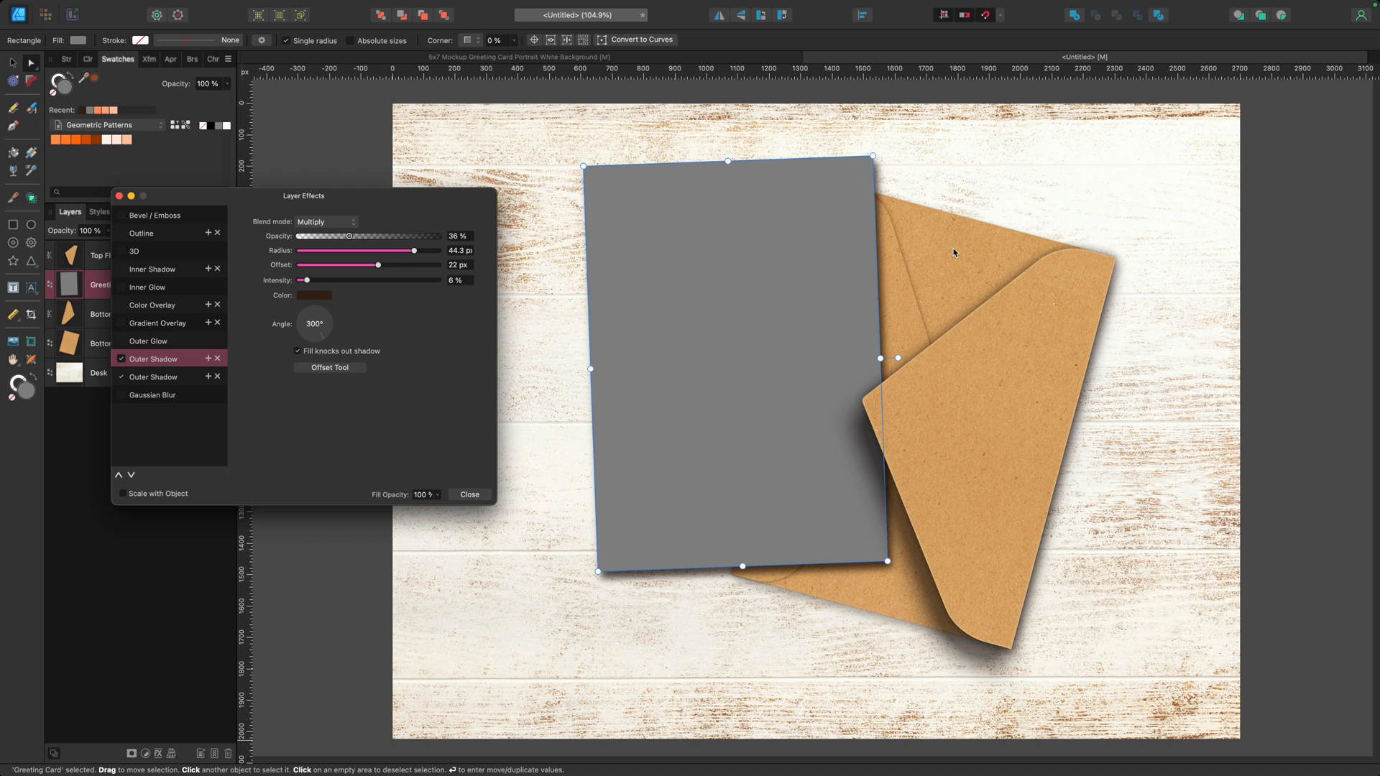
left_click_drag(323, 336, 302, 310)
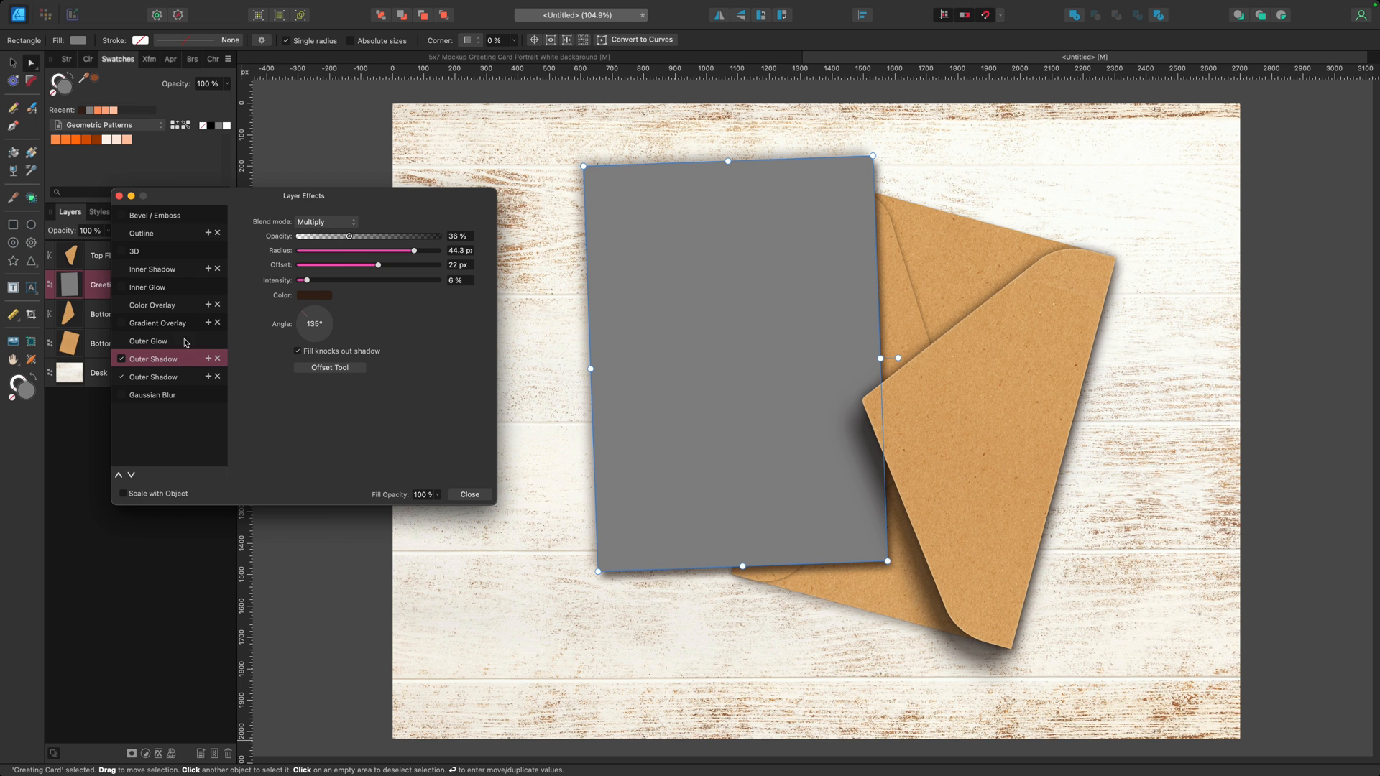
mouse_move(375, 266)
left_mouse_down()
mouse_move(332, 268)
mouse_move(381, 255)
mouse_move(345, 259)
mouse_move(376, 242)
left_mouse_up()
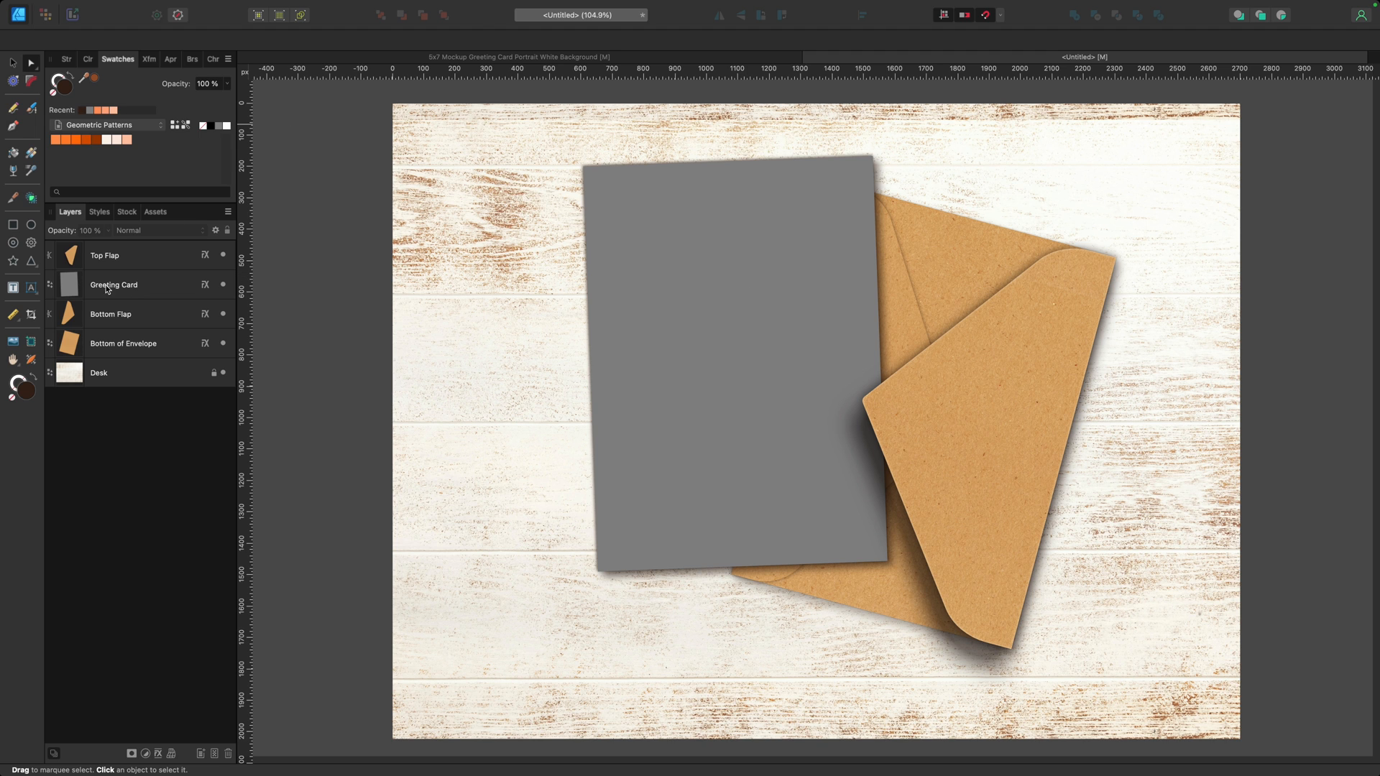
Give Greeting Card a bitmap fill using the artwork of a bird and daisies in a green teapot
left_click(140, 286)
key("g")
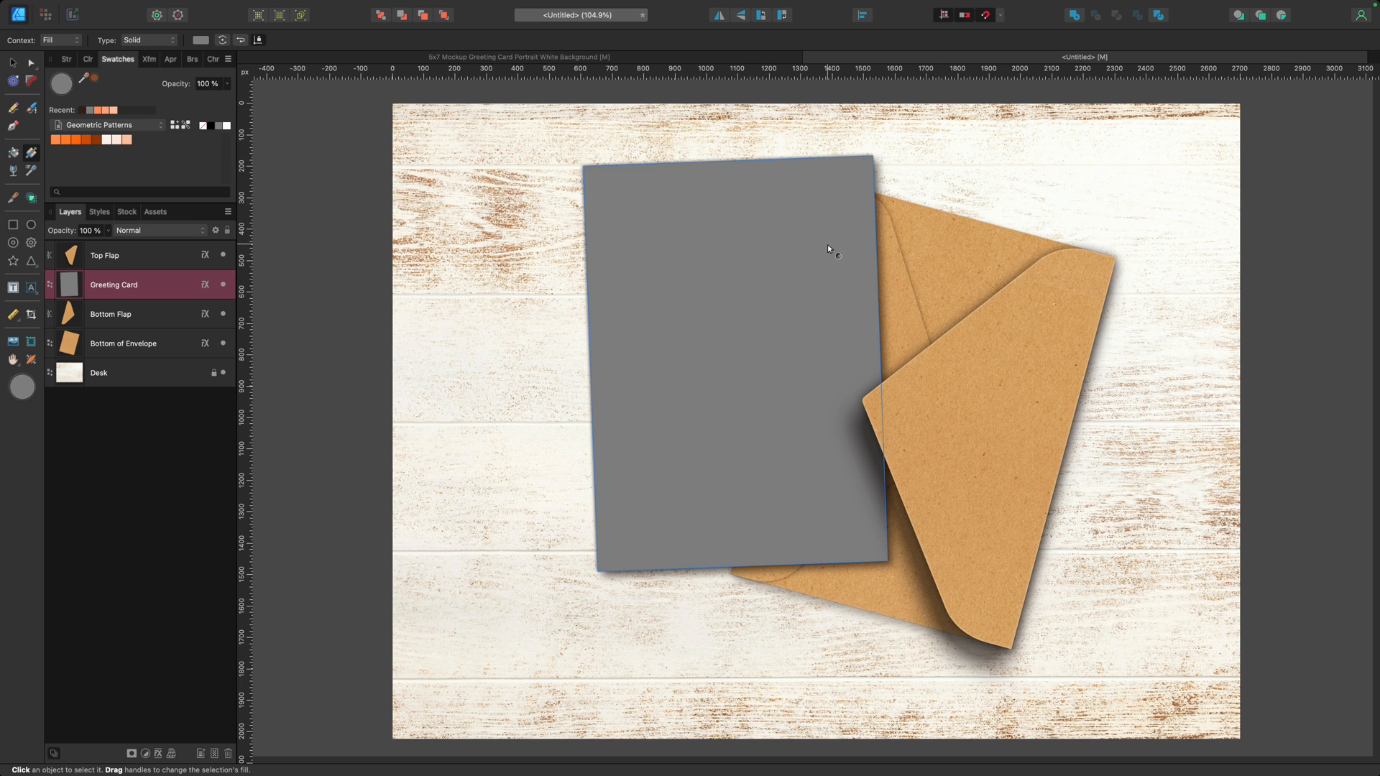
left_click(134, 41)
left_click(134, 105)
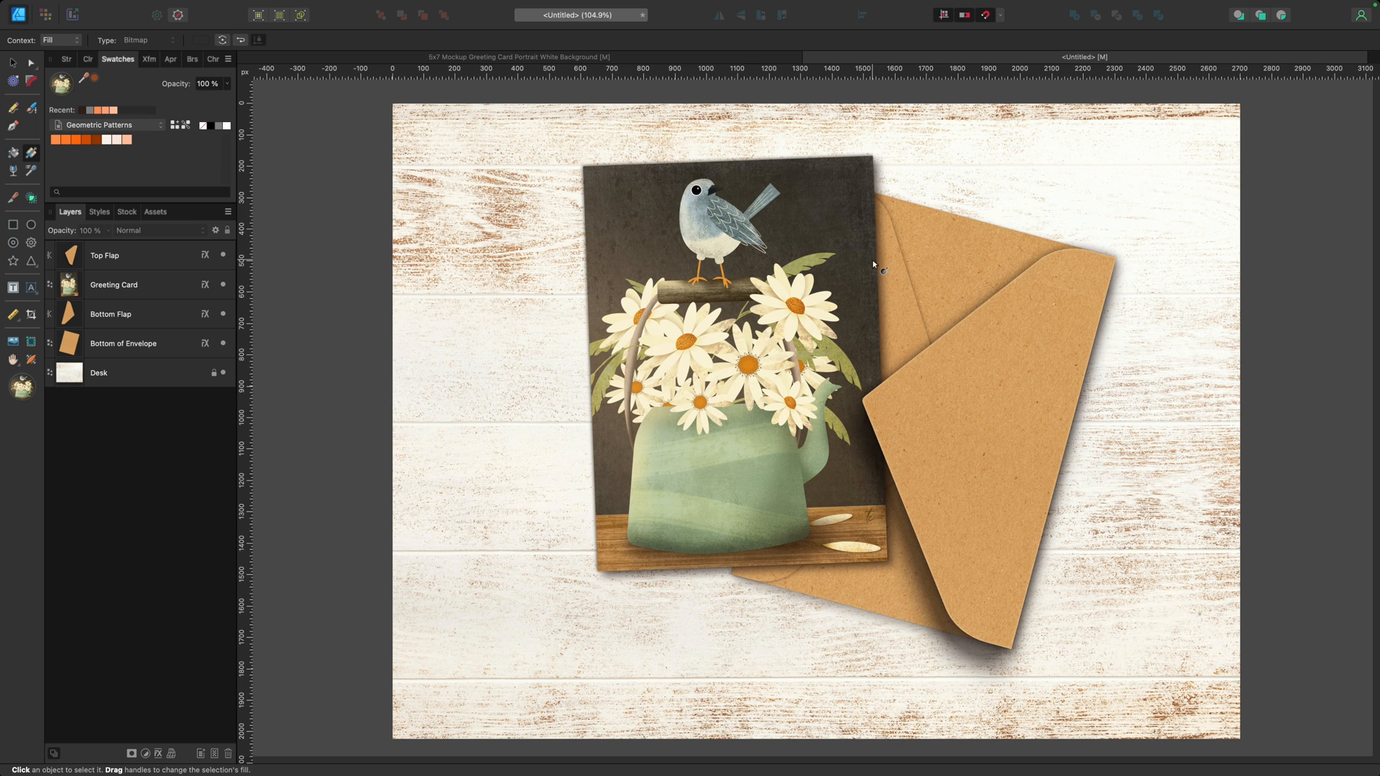
Add an Inner Glow effect to Greeting Card with a radius of 0.7 px
left_click(205, 285)
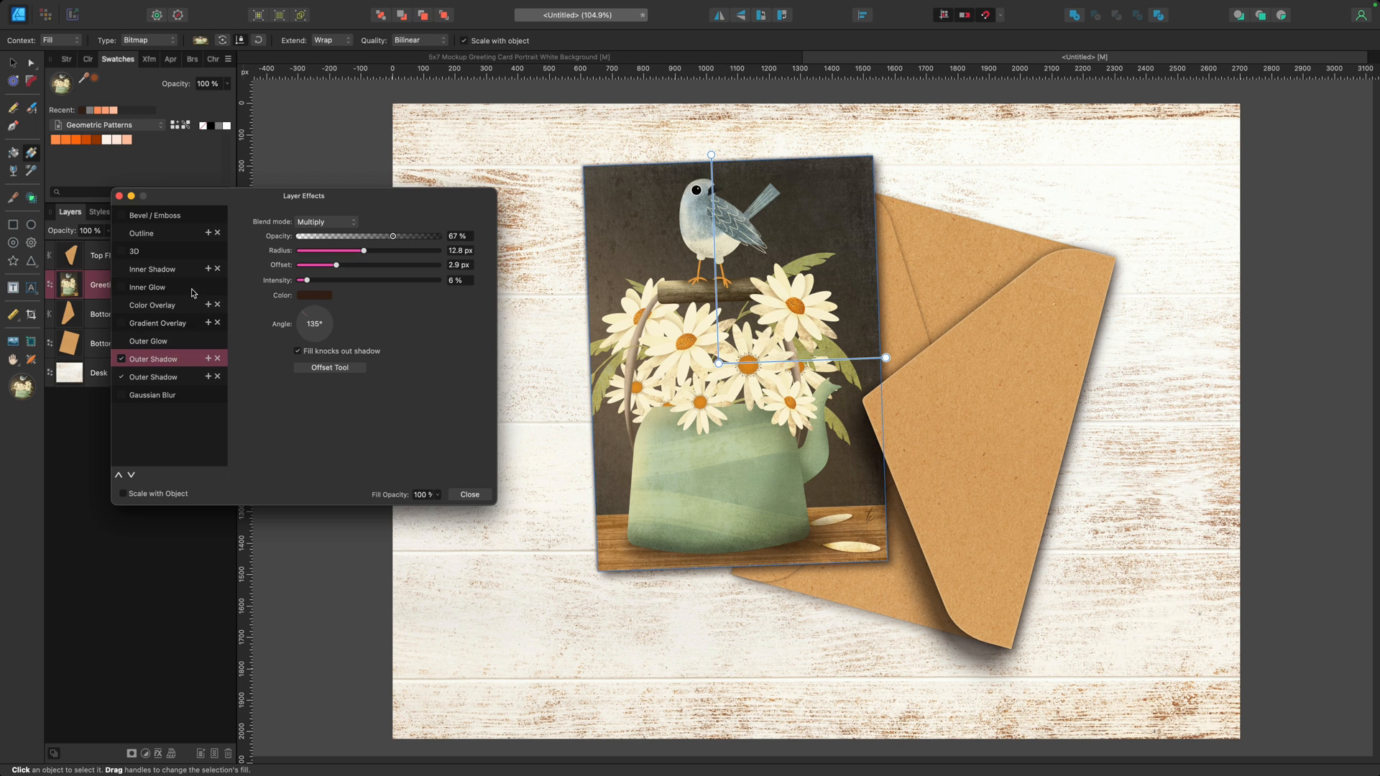
left_click(123, 288)
scroll(792, 302, "up", 1)
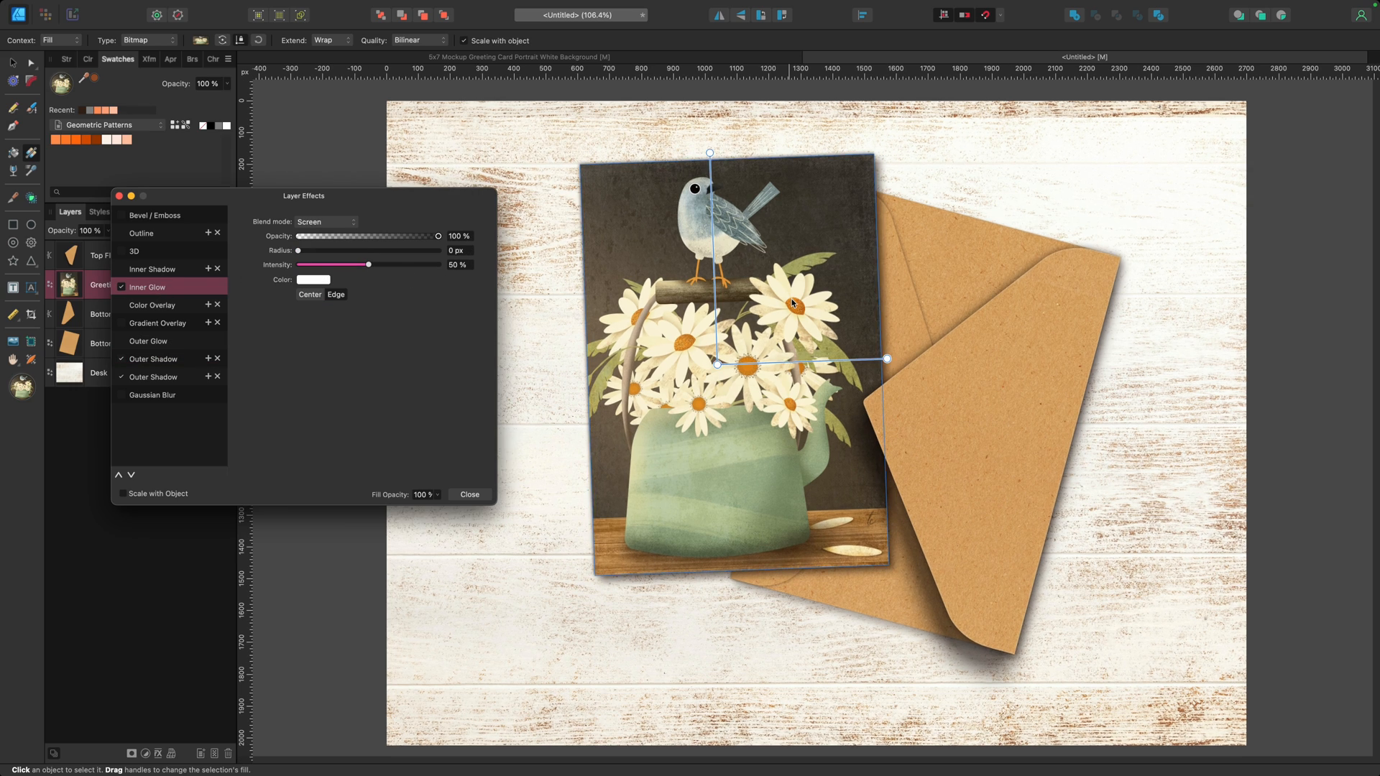
scroll(791, 299, "up", 3)
scroll(521, 127, "up", 1)
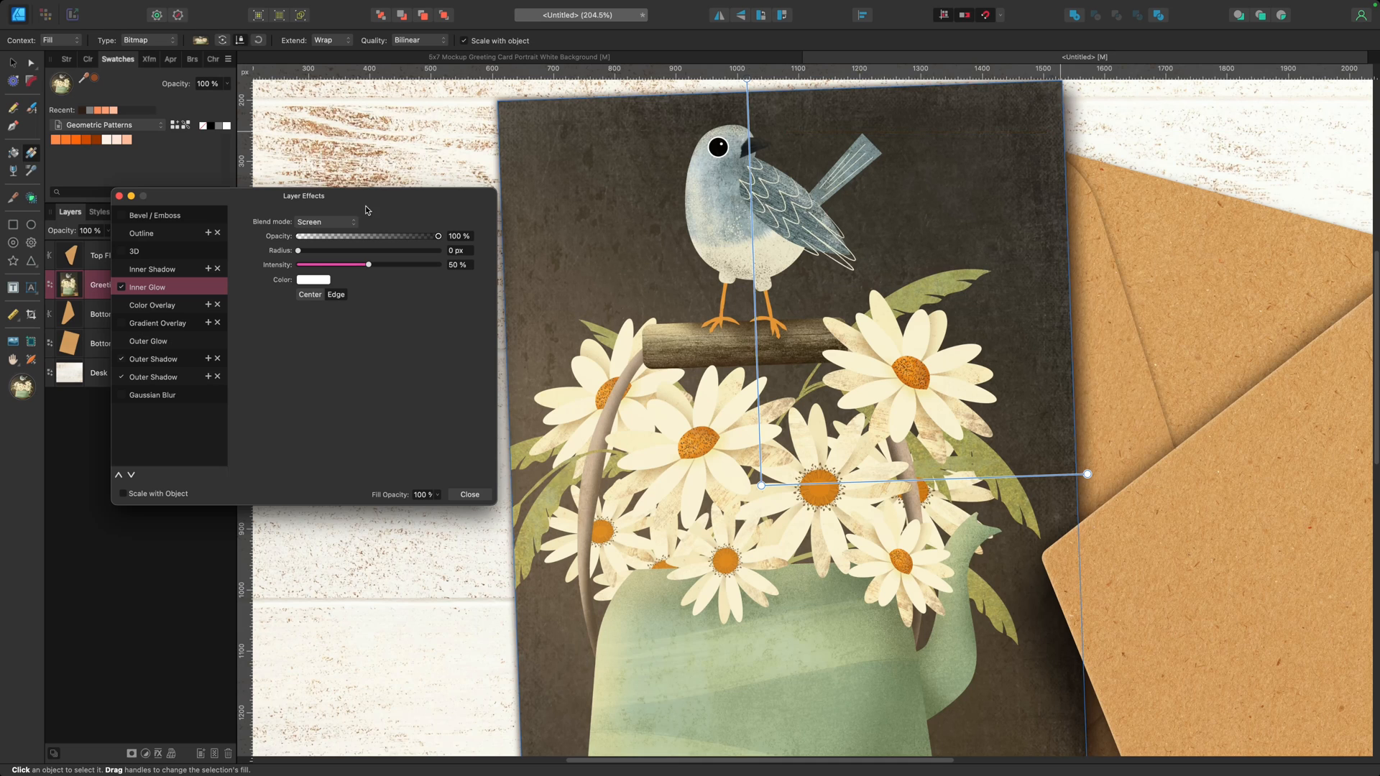
left_click_drag(299, 253, 322, 255)
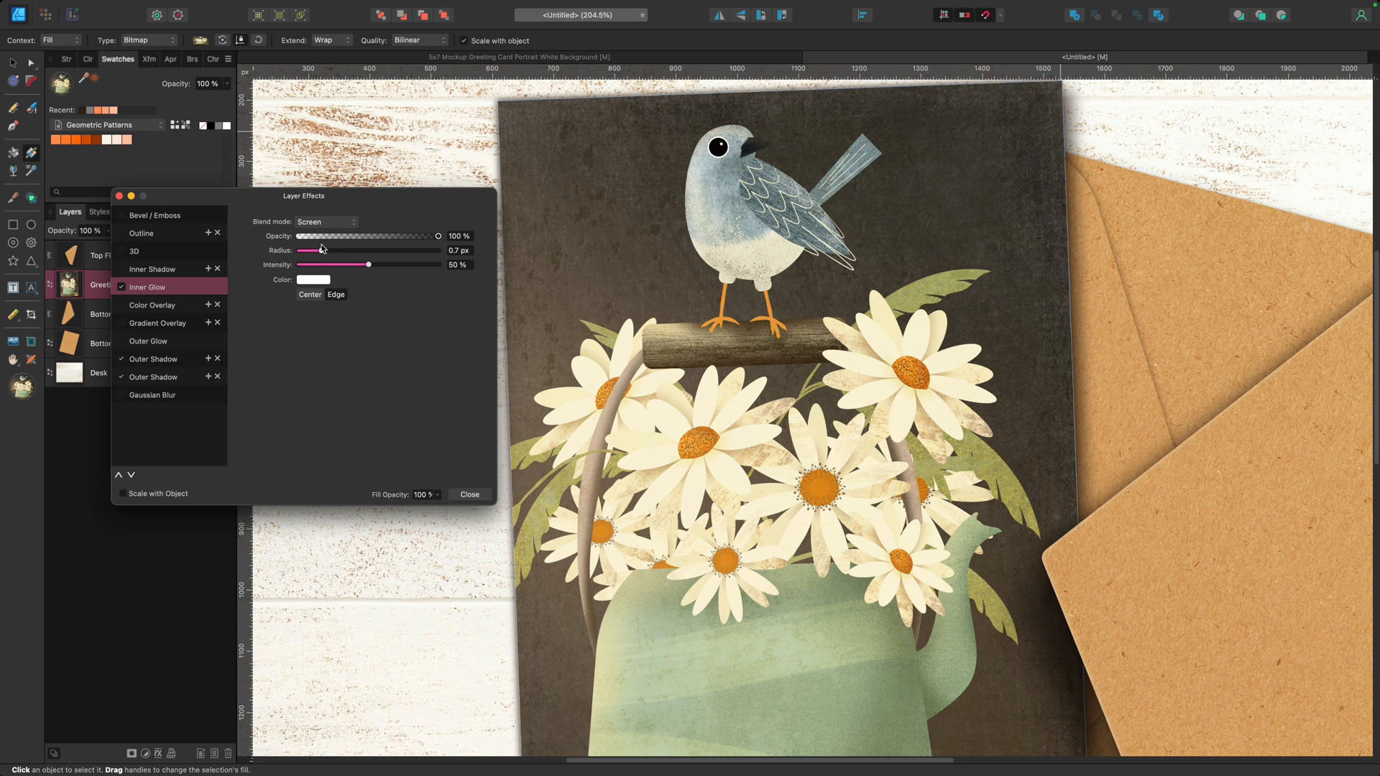
Change the Greeting Card inner glow to Soft Light, increase its radius and deselect the layer
left_click(325, 221)
left_click(322, 296)
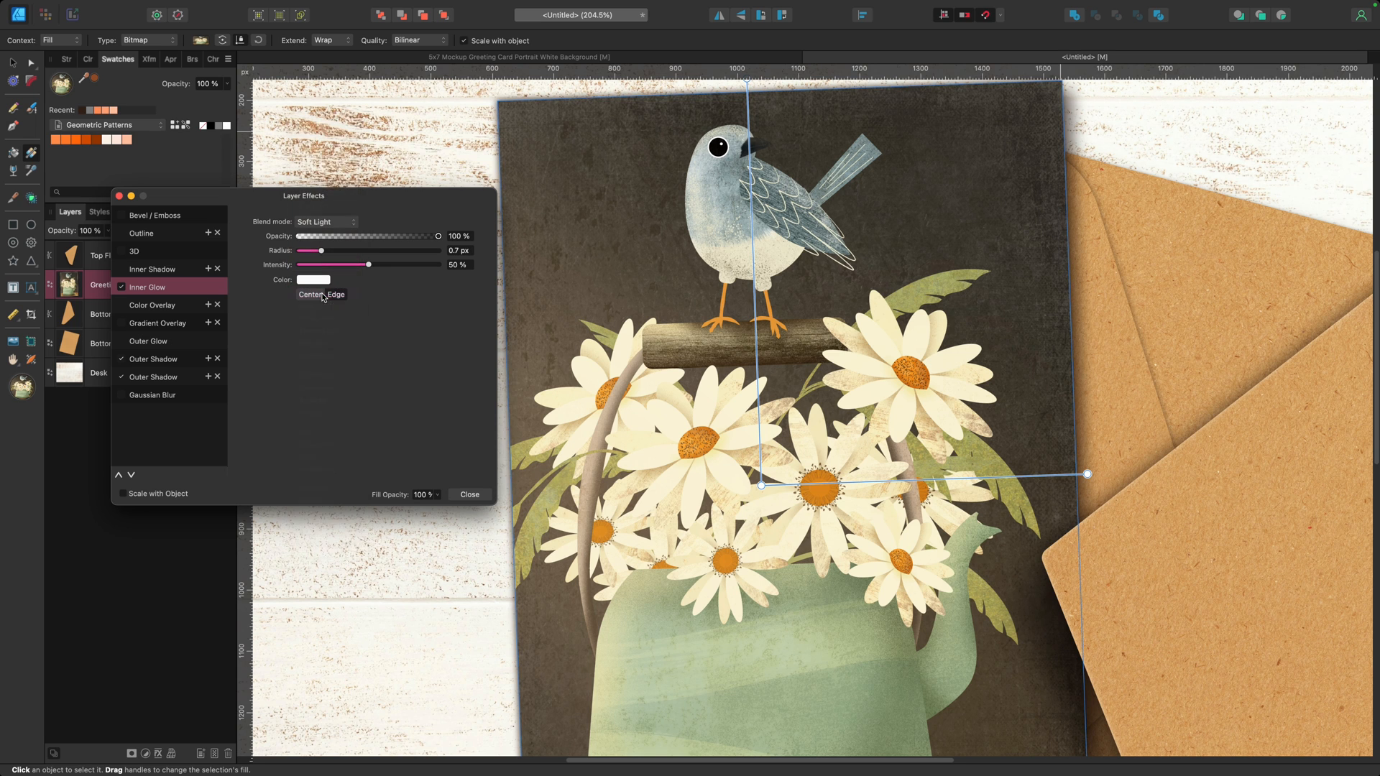
left_click_drag(326, 251, 353, 257)
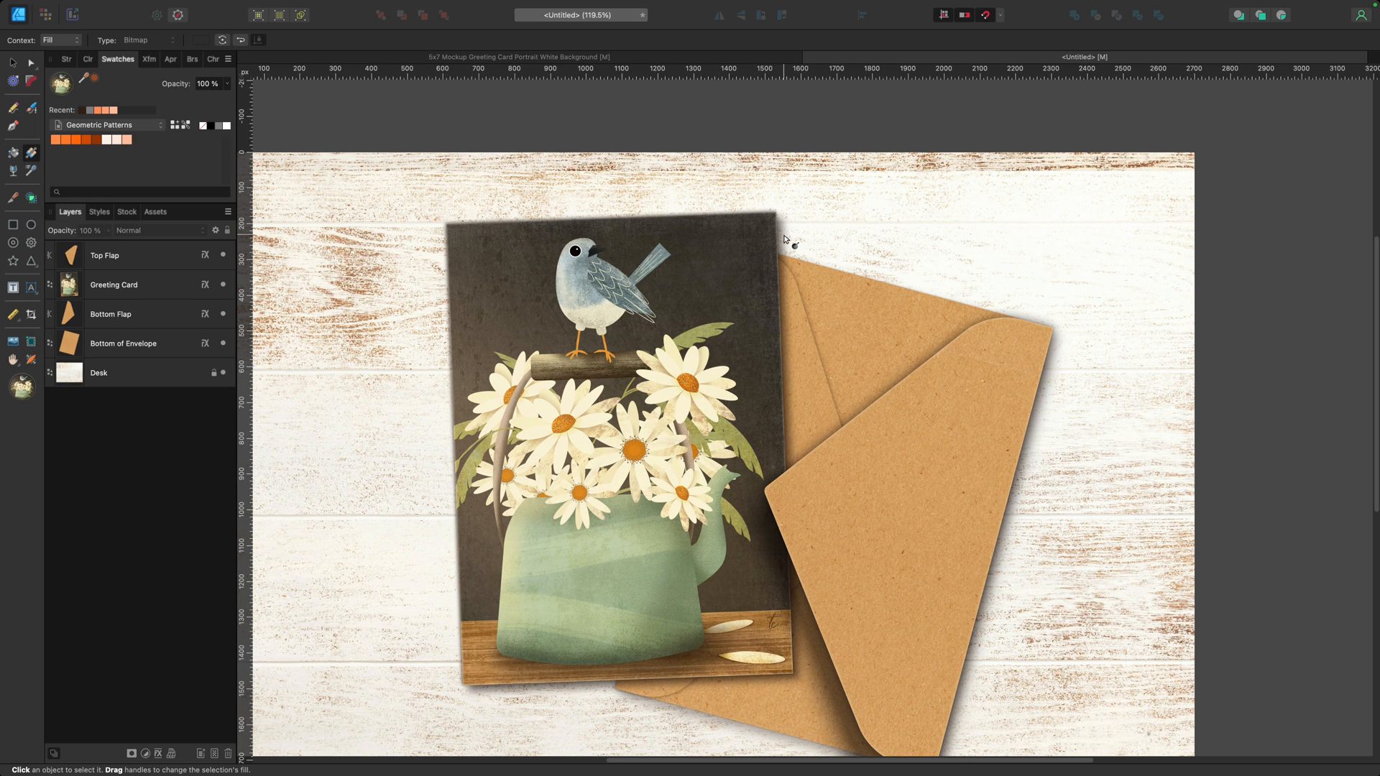
scroll(683, 447, "down", 3)
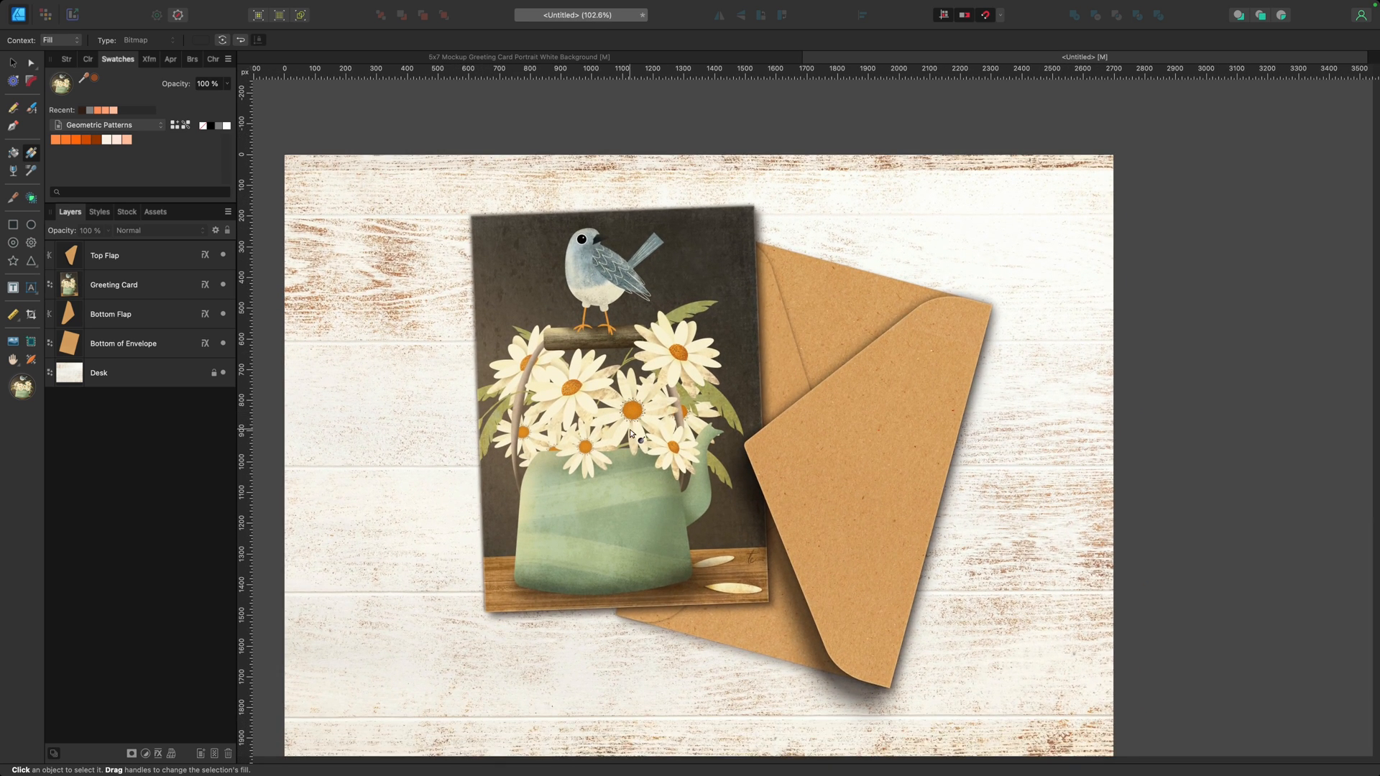
Move the Top Flap, Greeting Card, Bottom Flap and Bottom of Envelope layers together slightly down and to the left on the desk
scroll(628, 429, "down", 2)
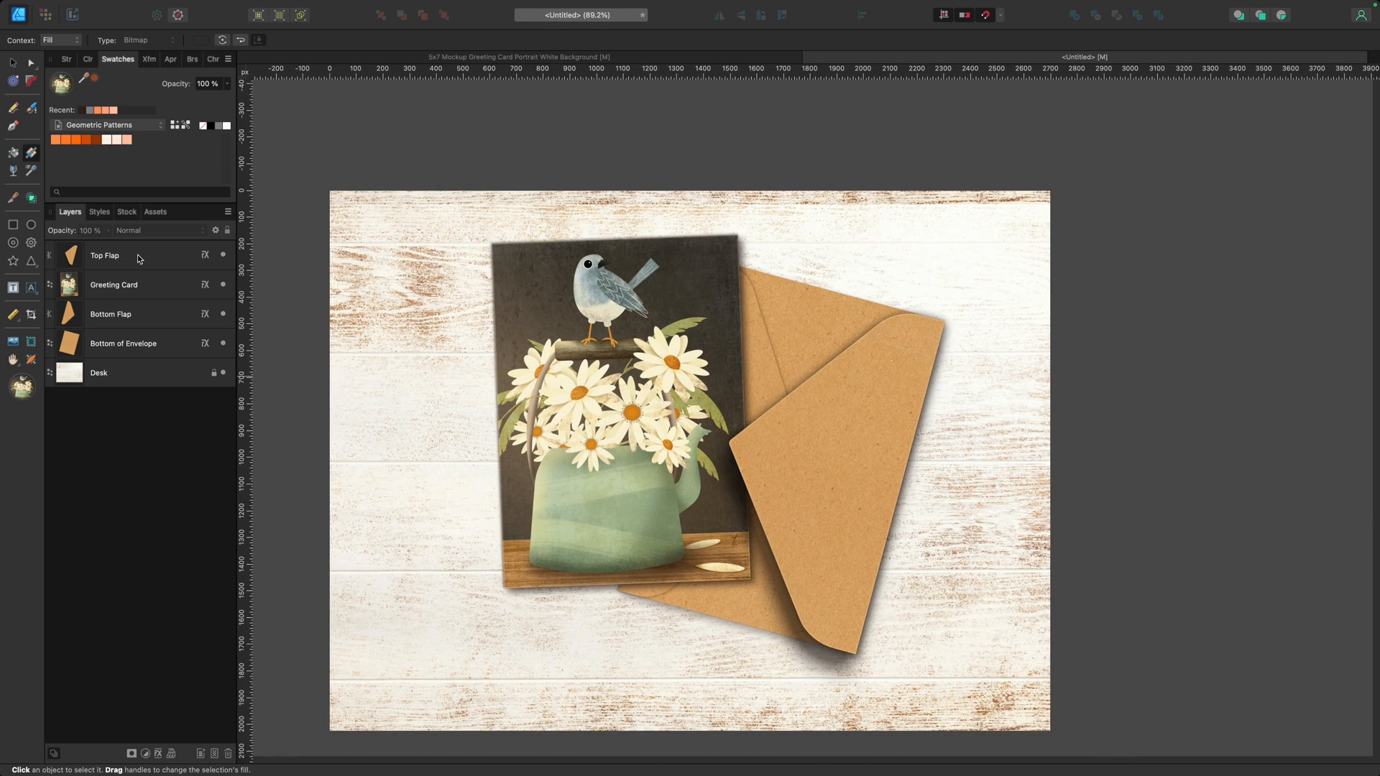
left_click(140, 258)
left_click(138, 349, "shift")
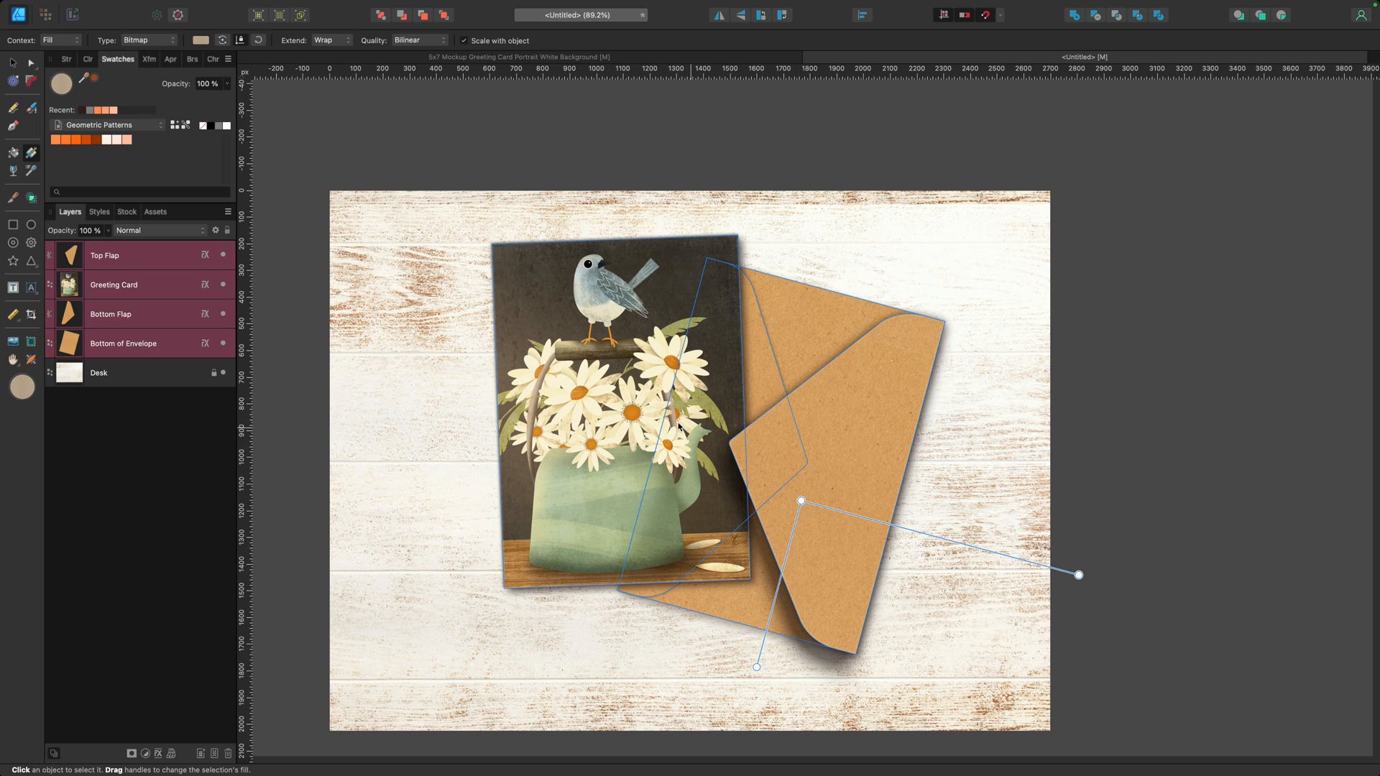
left_click(13, 63)
left_click_drag(724, 420, 710, 444)
left_click(457, 461)
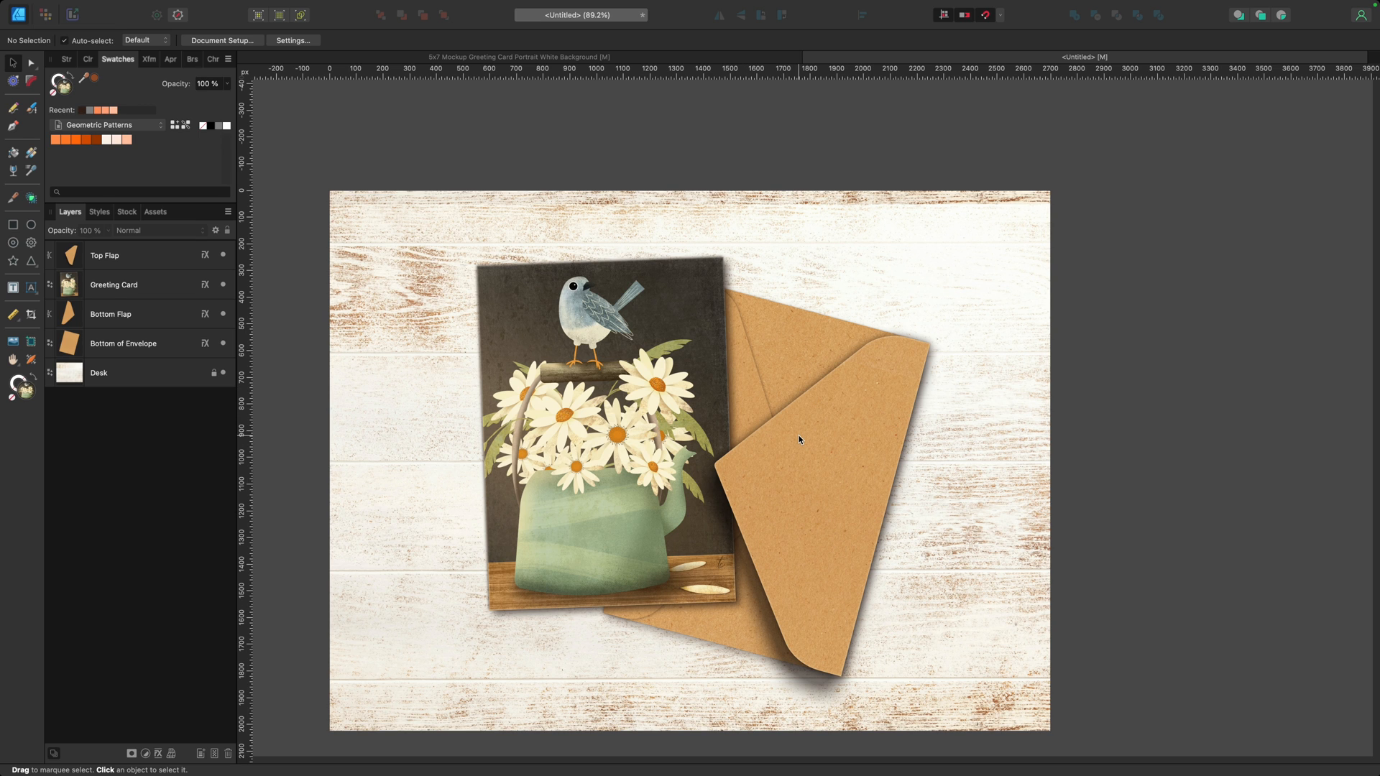
Place the Leaf from Mockup Assets at the desk's upper-left corner and the Pen to the right of the envelope
left_click(156, 211)
left_click_drag(86, 491, 383, 286)
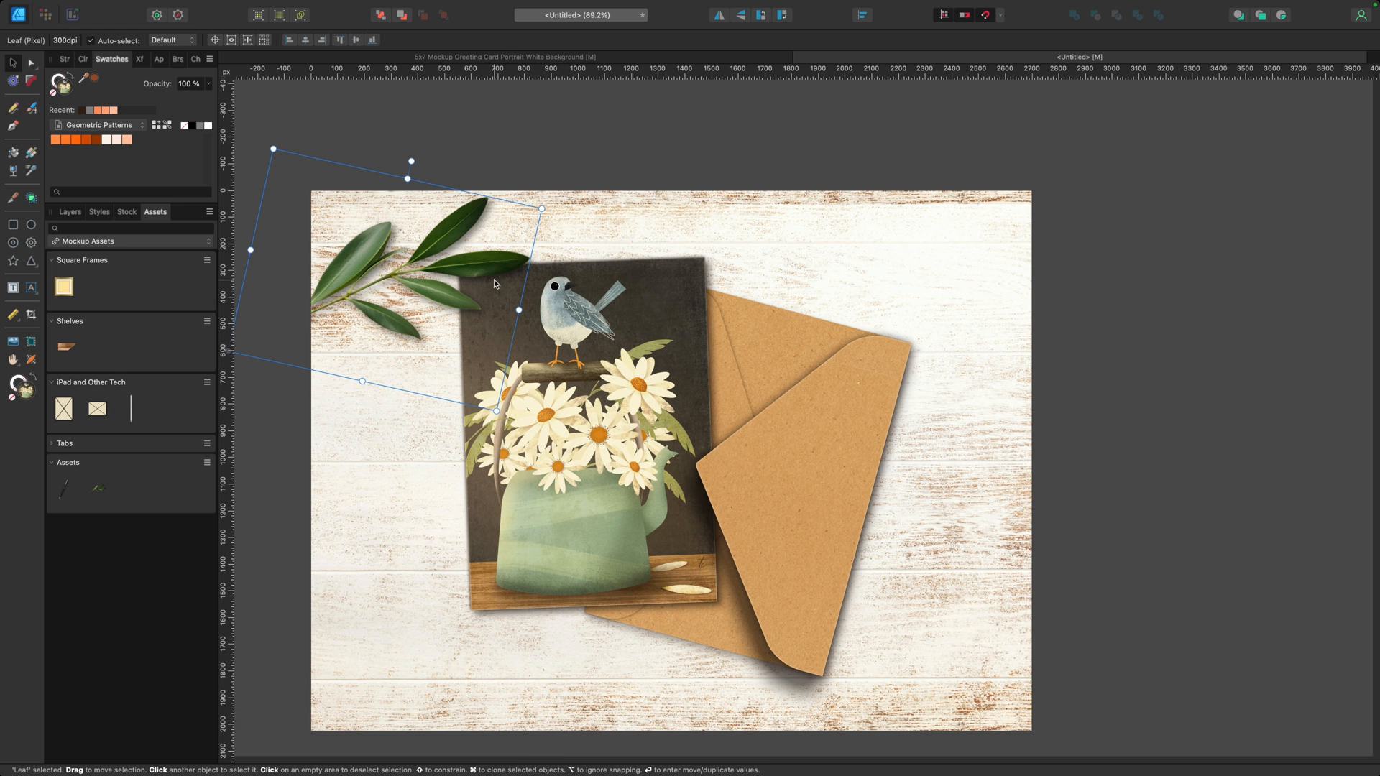
left_click_drag(411, 268, 413, 263)
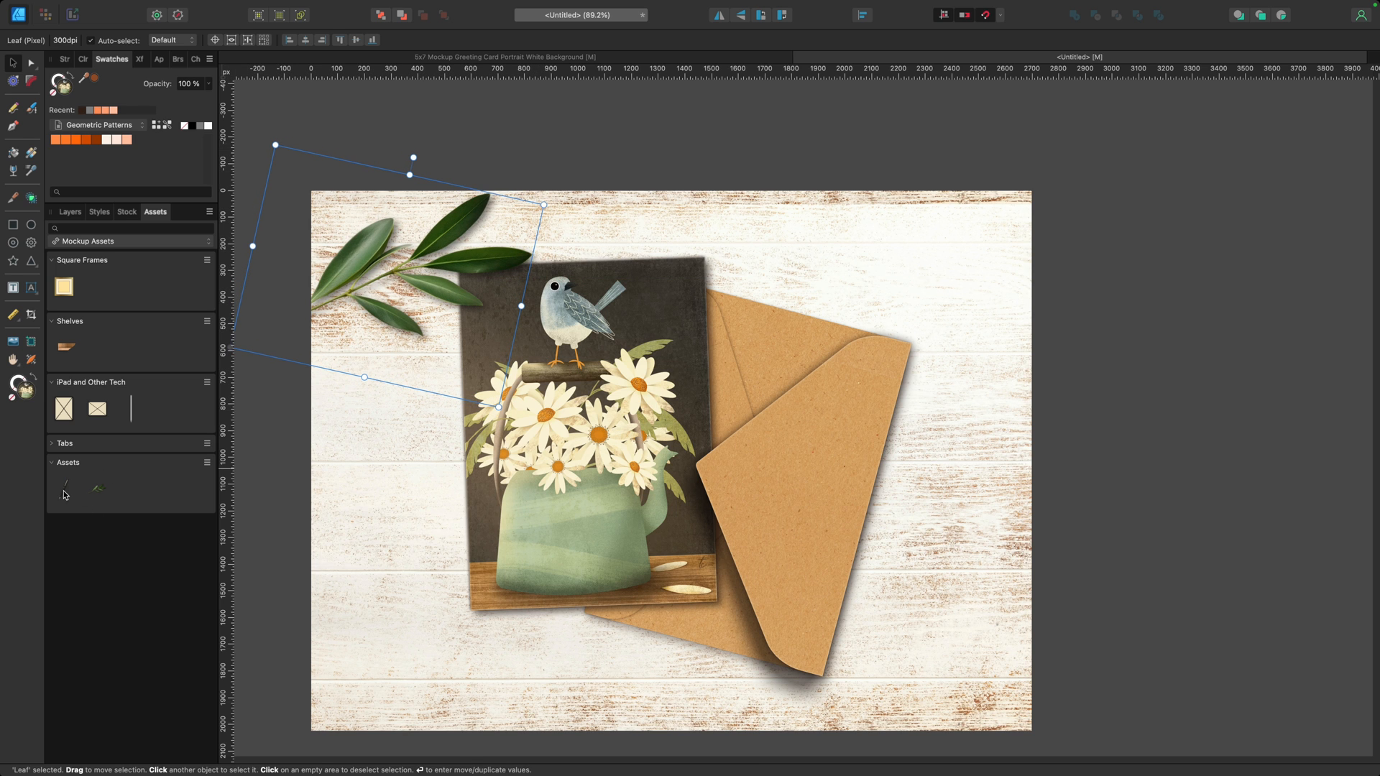
left_click_drag(64, 494, 926, 584)
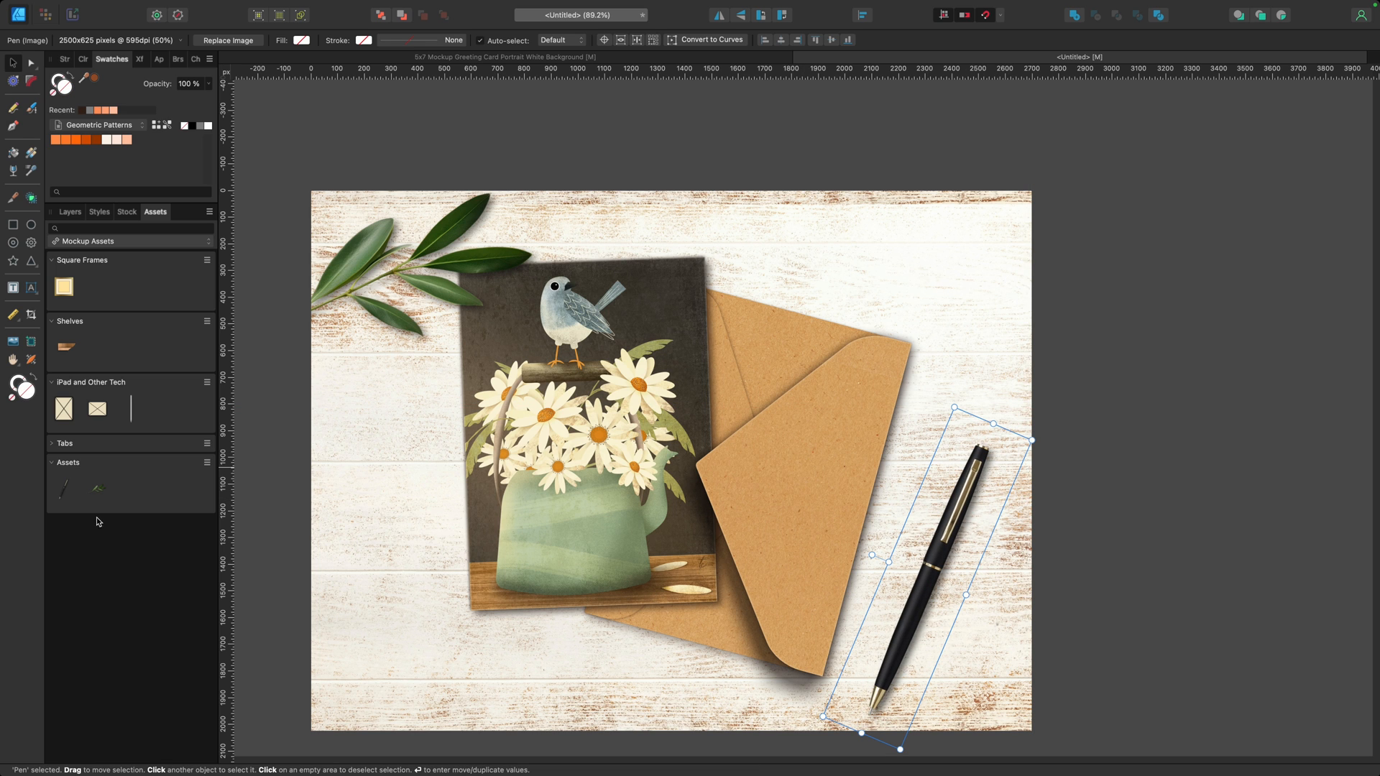
left_click(64, 211)
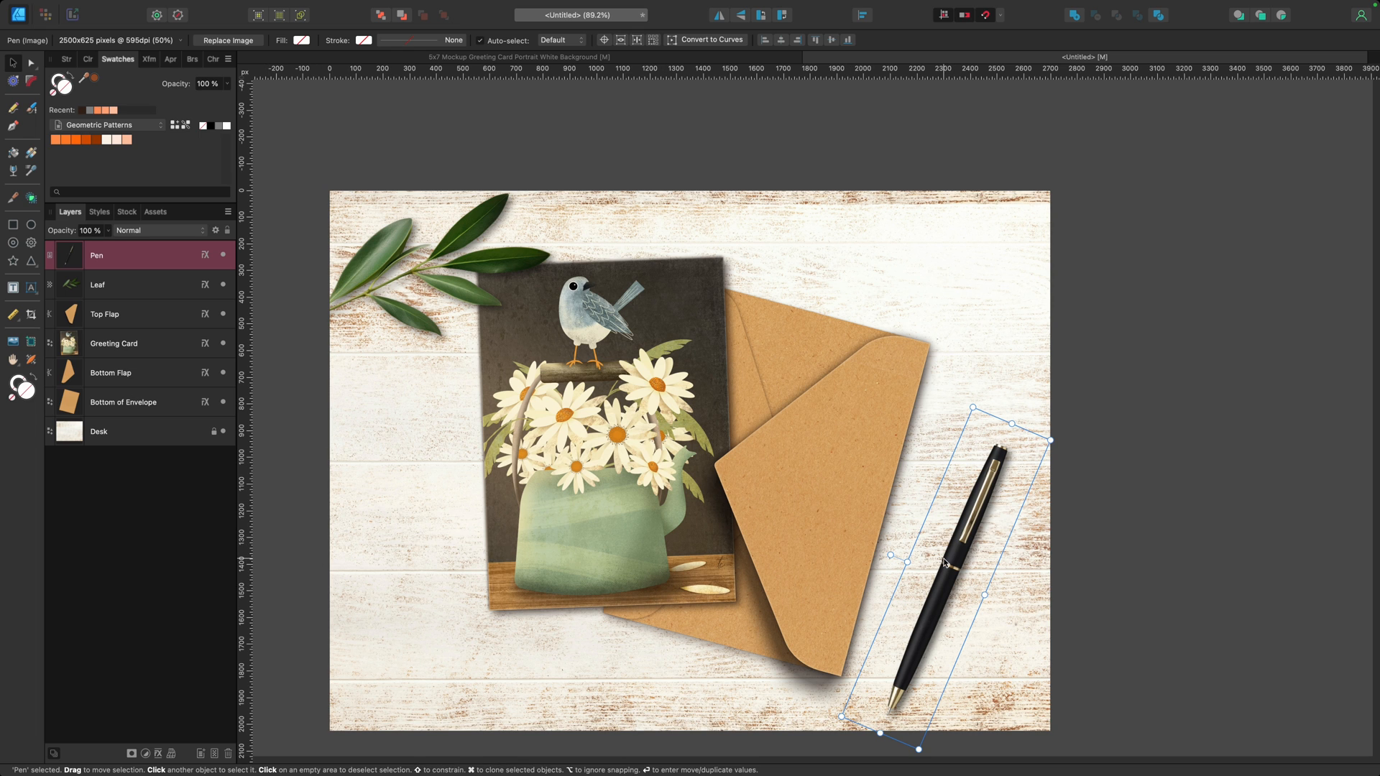
left_click(417, 611)
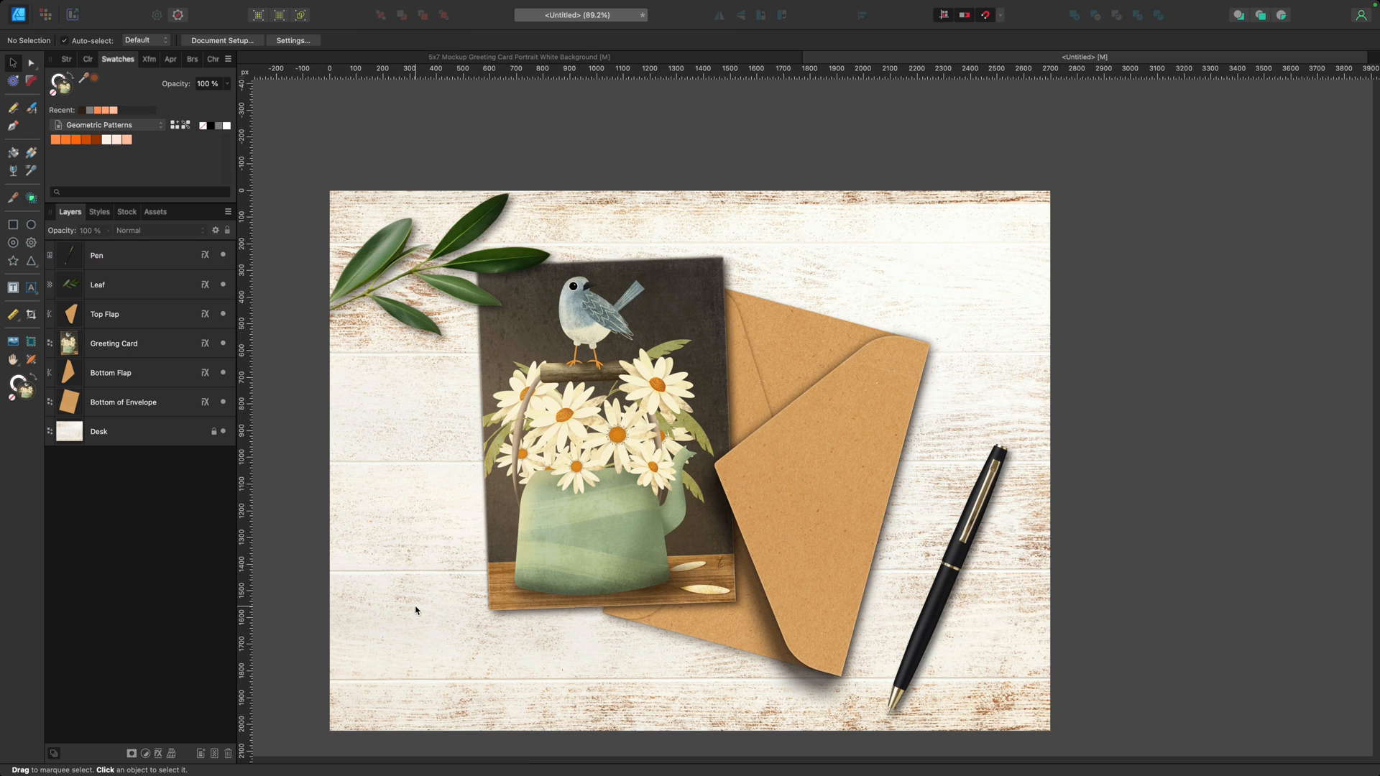
Enlarge the greeting card and all envelope layers together and reposition them more centrally on the desk
left_click(131, 403)
left_click(124, 317, "shift")
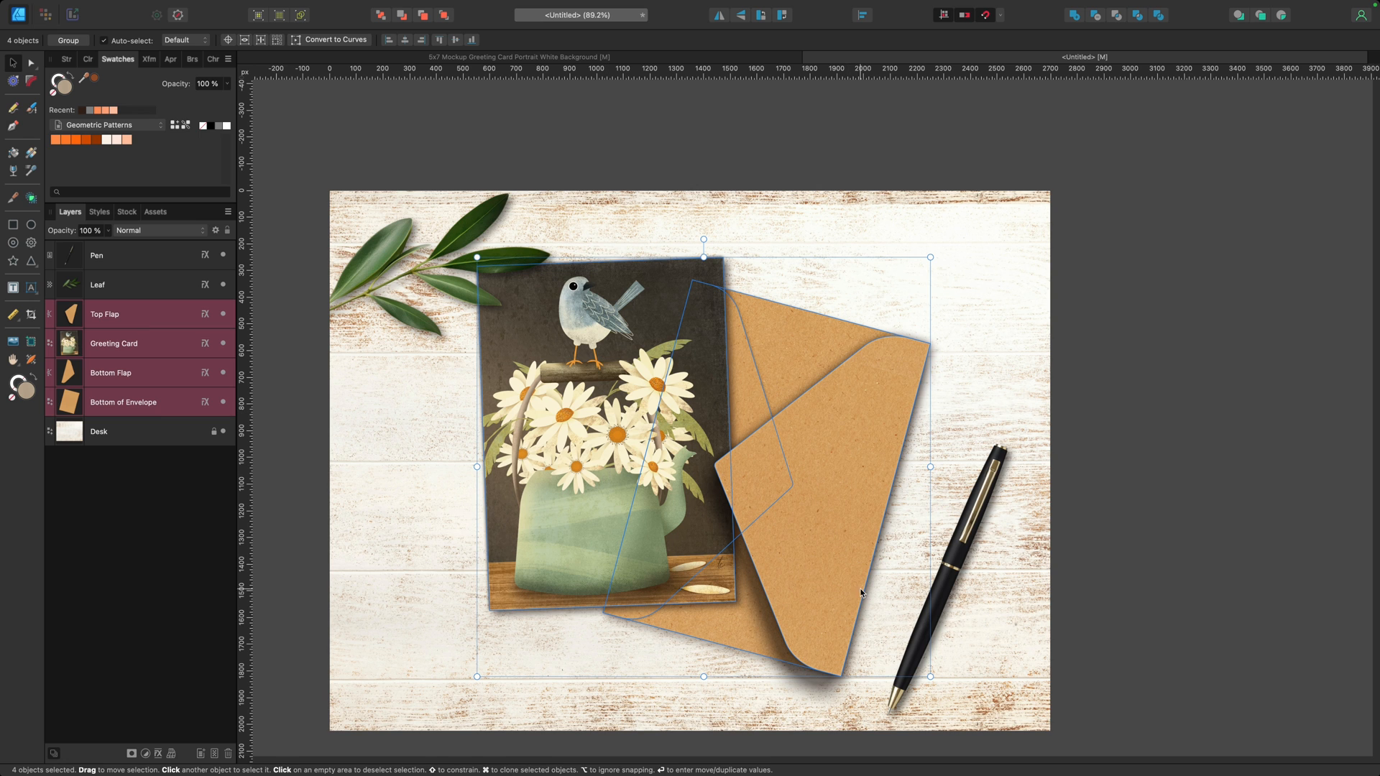
left_click(148, 59)
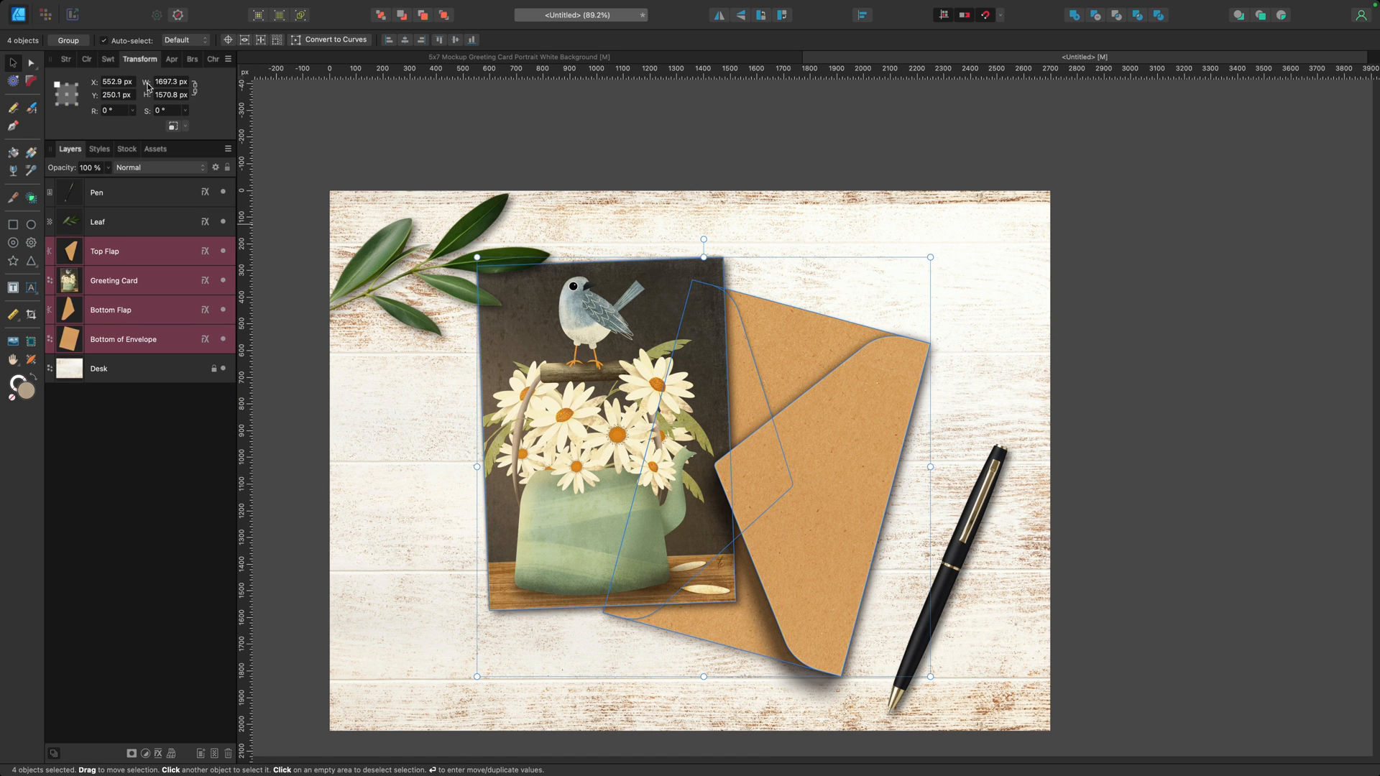
left_click_drag(149, 85, 300, 131)
left_click_drag(558, 427, 542, 393)
Shift the leaf further left and the pen slightly right to make room for the enlarged card and envelope
left_click_drag(351, 270, 316, 269)
left_click_drag(937, 610, 950, 615)
left_click(133, 510)
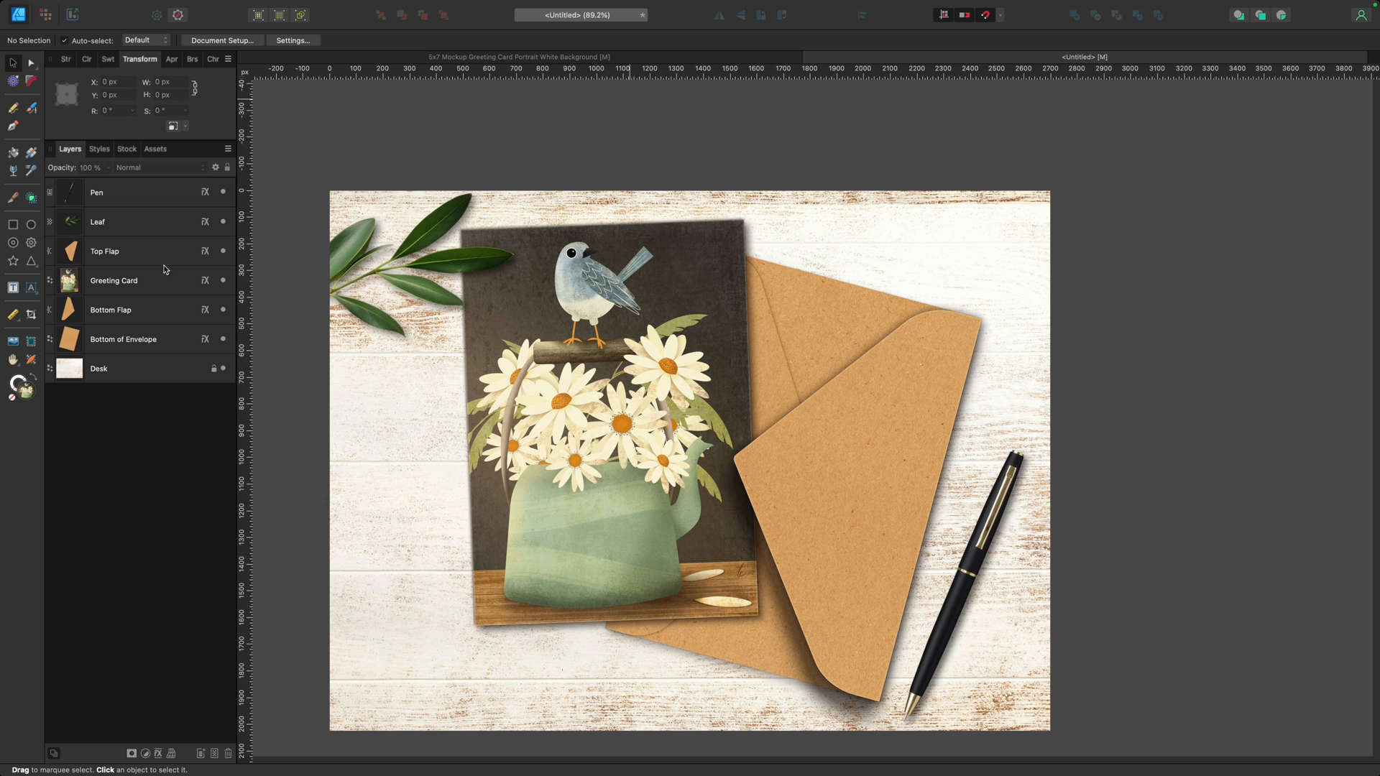
Group the Pen and Leaf layers and name the group "Additional Elements"
left_click(144, 192)
left_click(155, 222, "shift")
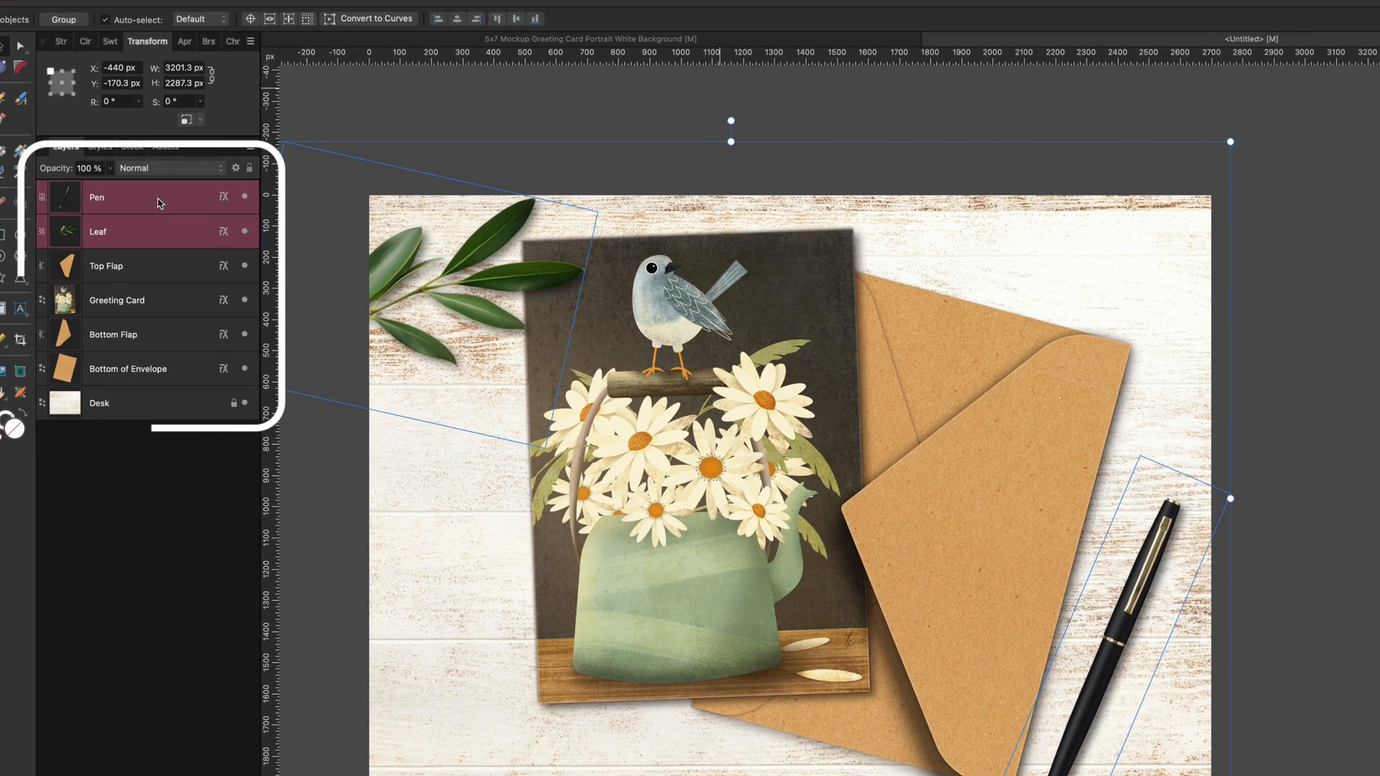
key("super+g")
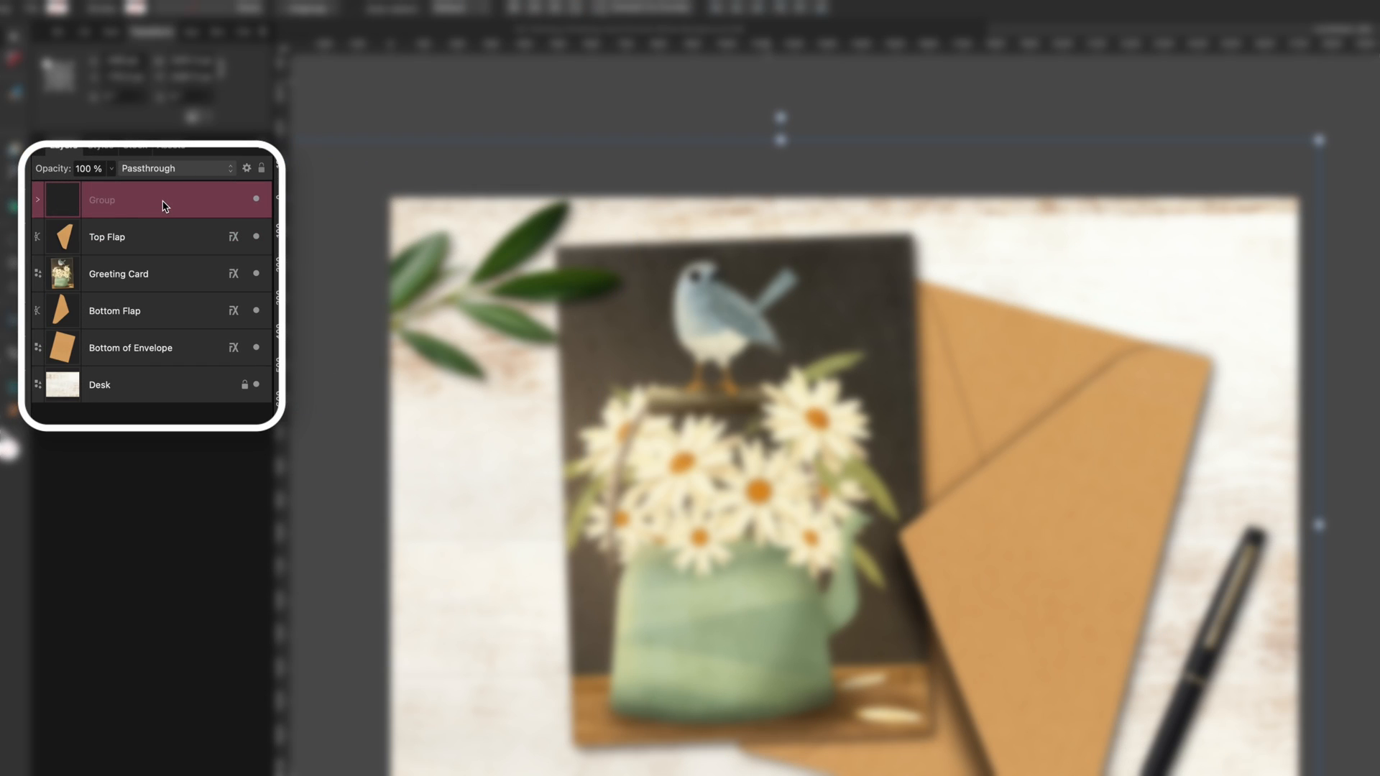
double_click(111, 205)
type("Ad")
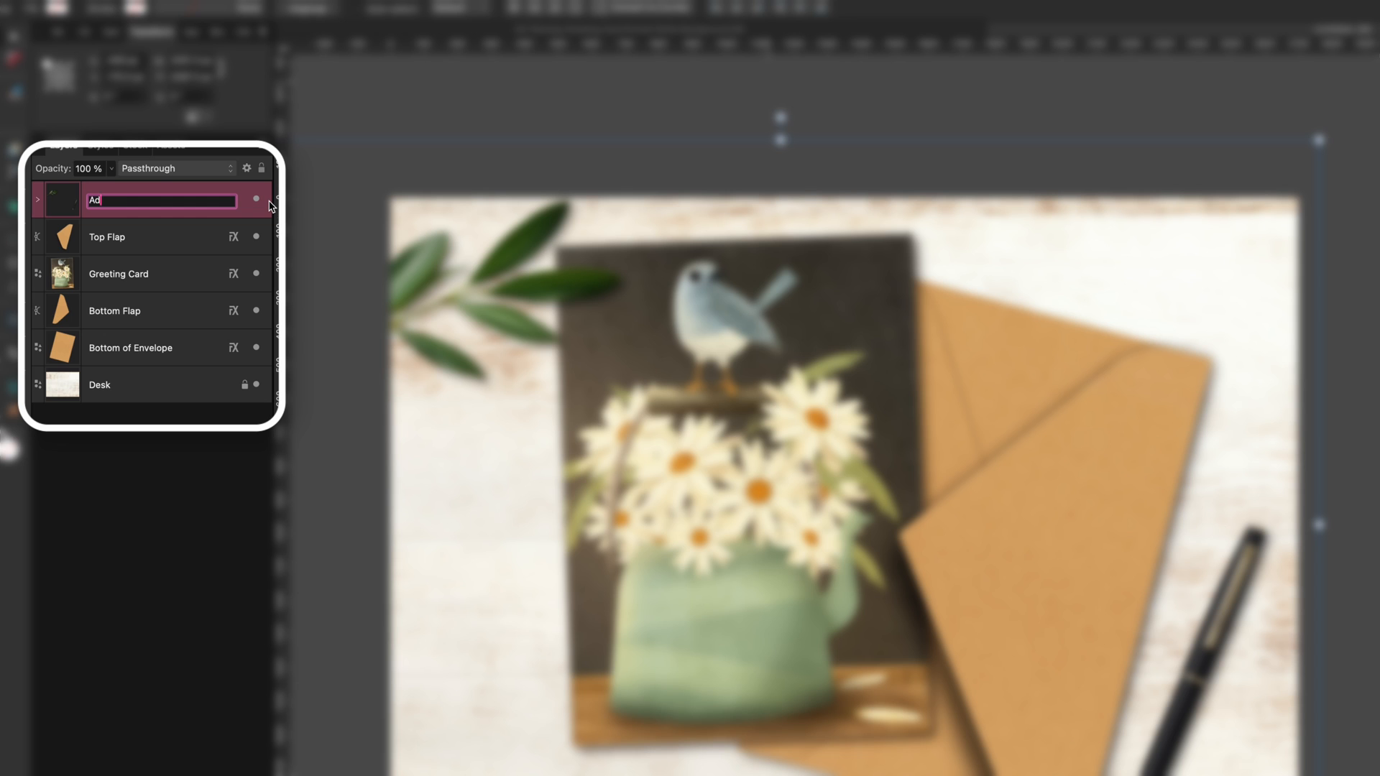
type("ditional ED")
type("ements")
Group the Bottom Flap and Bottom of Envelope layers and name the group "Bottom of Envelope"
left_click(120, 313)
left_click(188, 353, "shift")
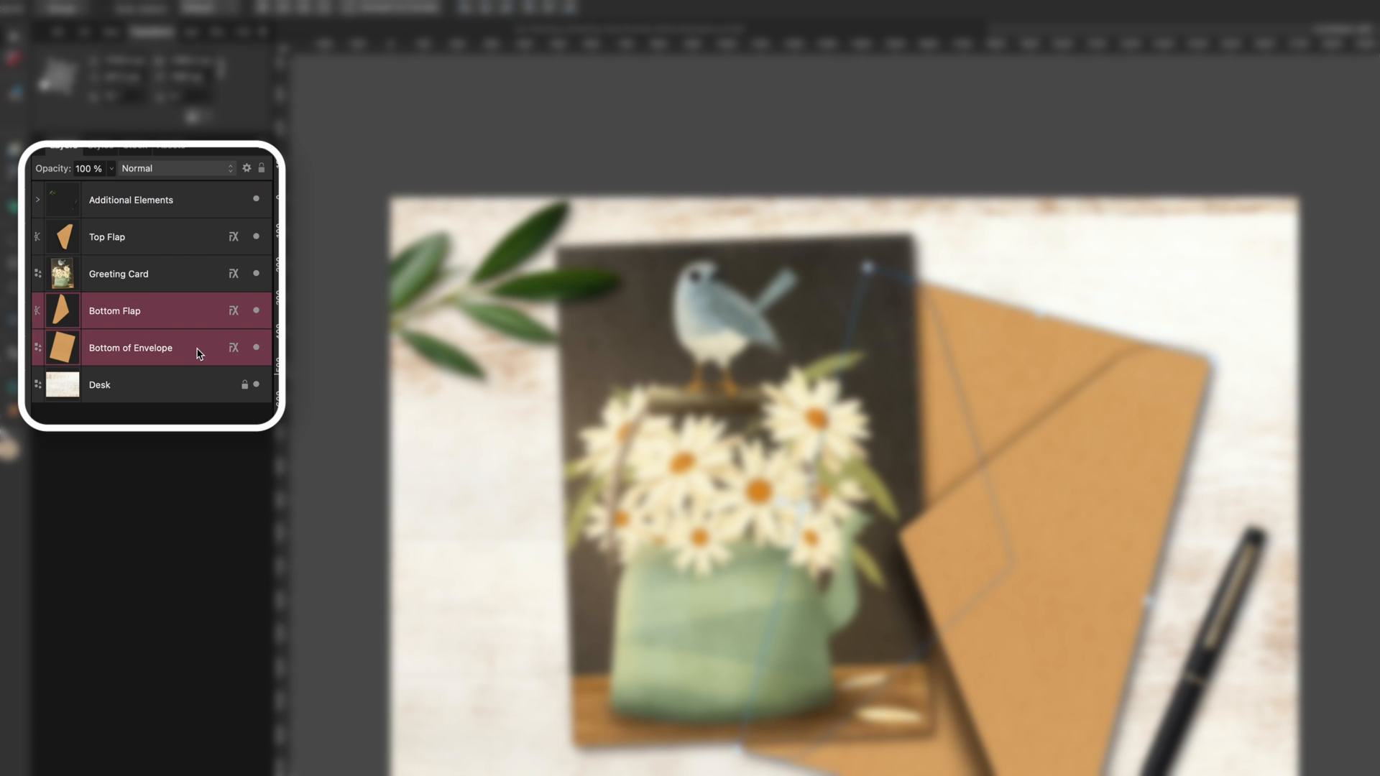
key("super+g")
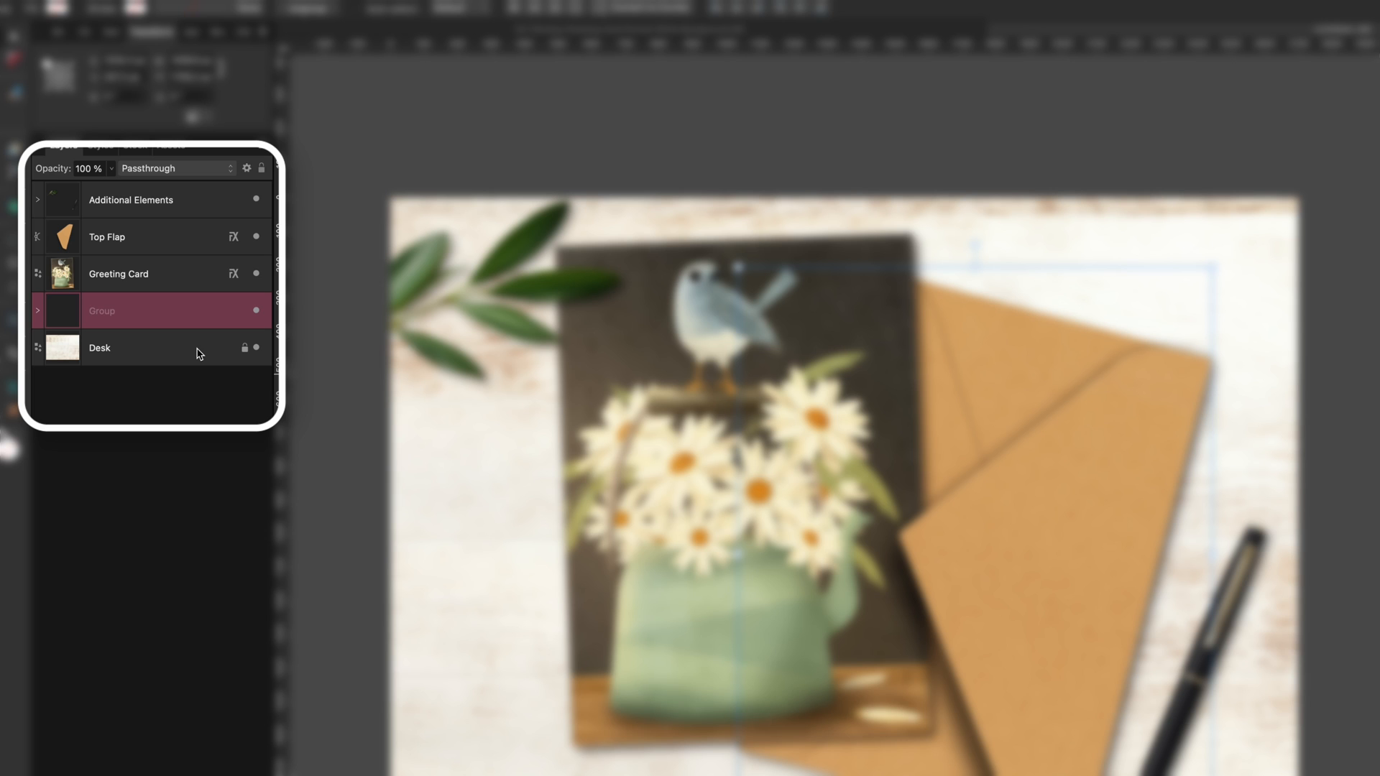
double_click(98, 315)
type("Bottom of Envelope")
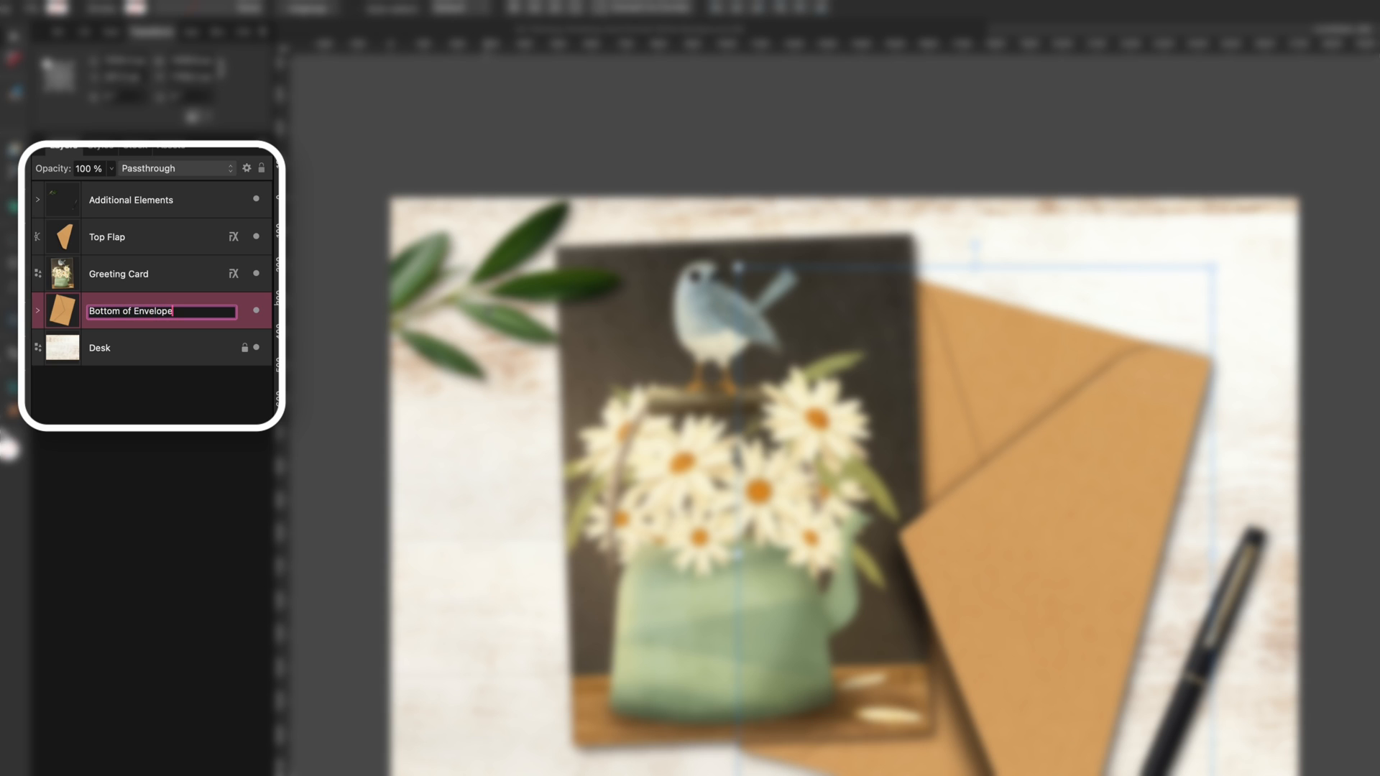
key("Return")
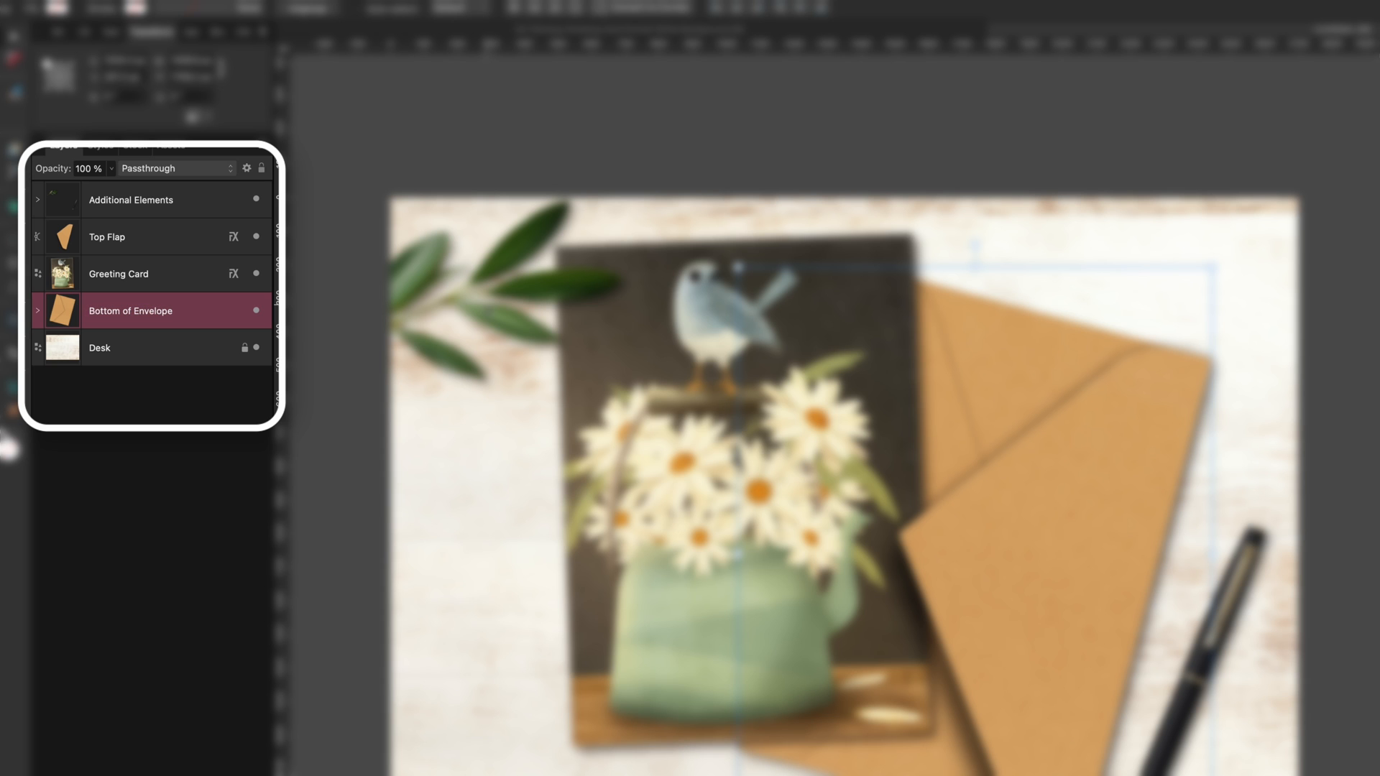
Group Top Flap, Greeting Card and the Bottom of Envelope group, naming it "Greeting Card (Use Fill to Change Image)"
left_click(145, 240, "shift")
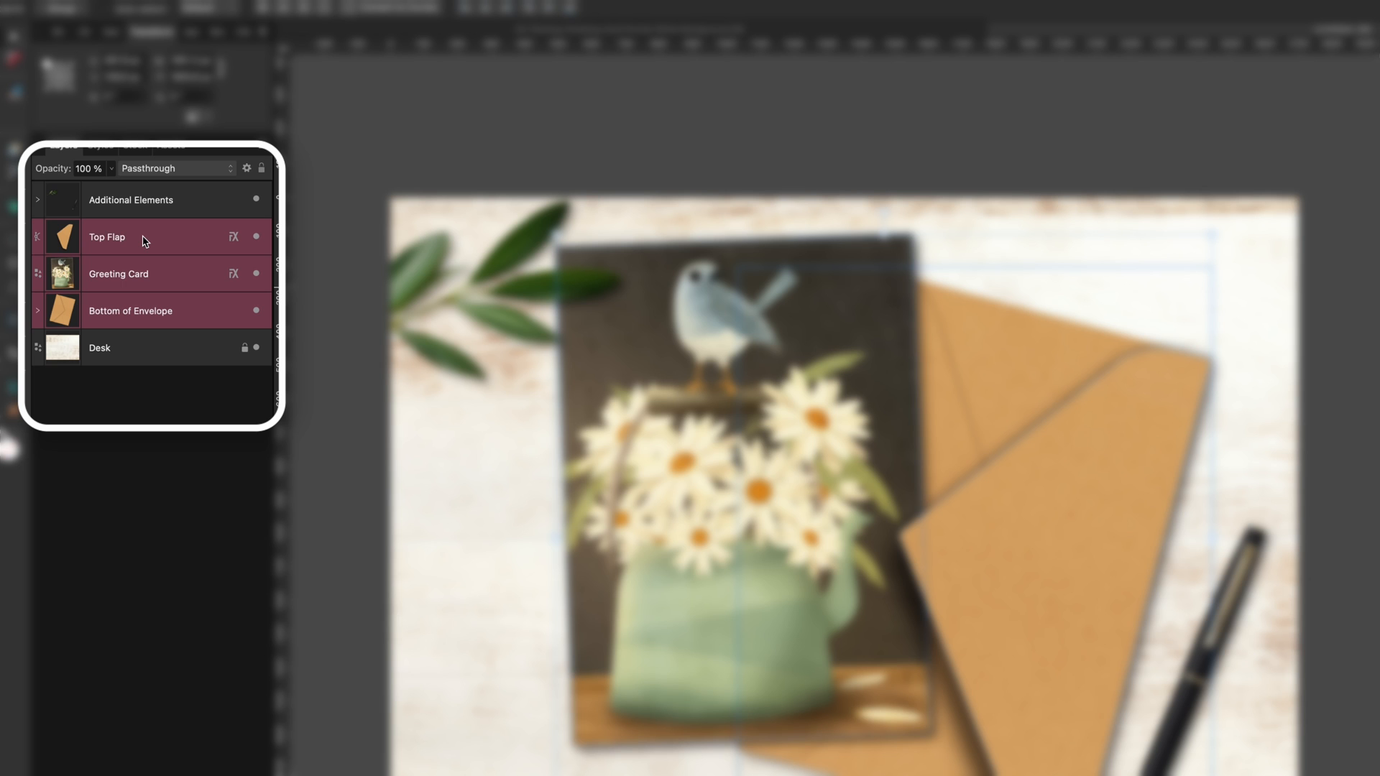
key("super+g")
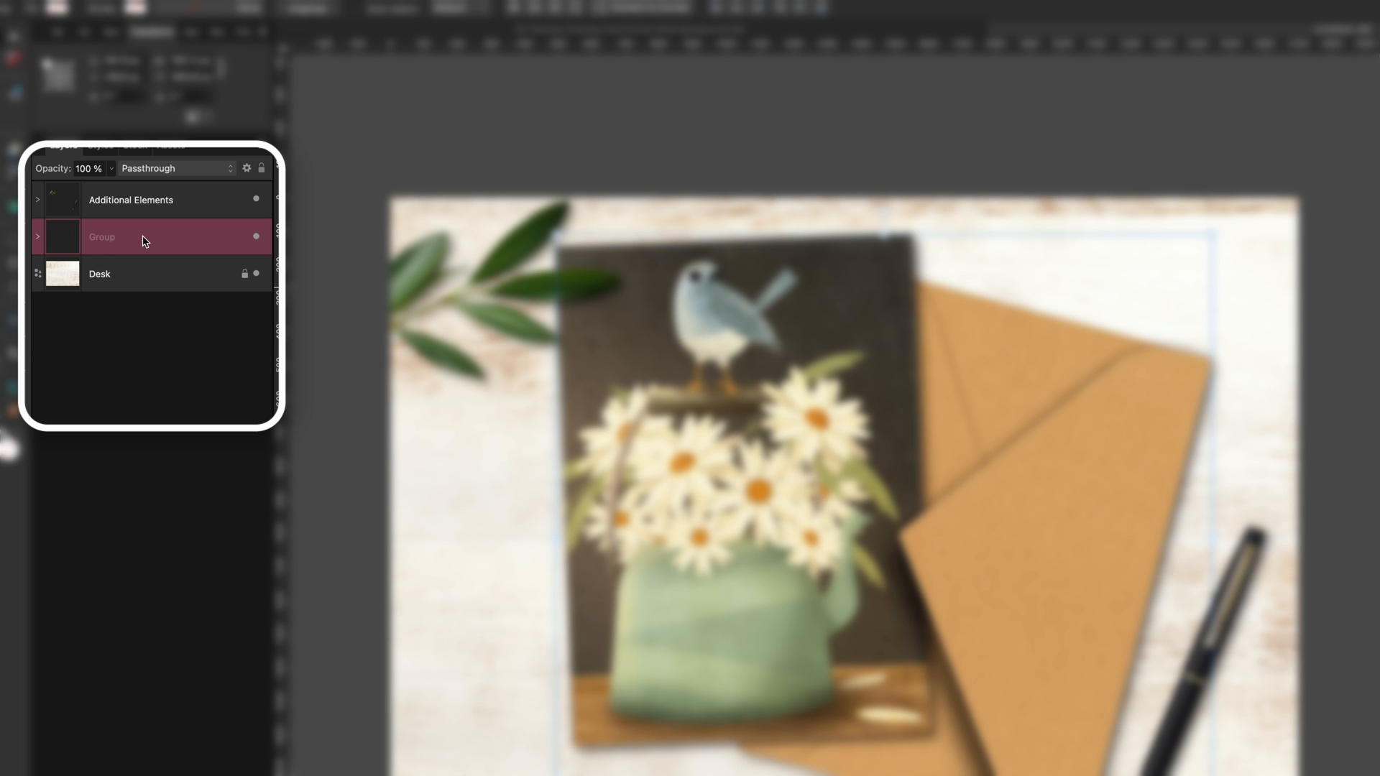
double_click(97, 243)
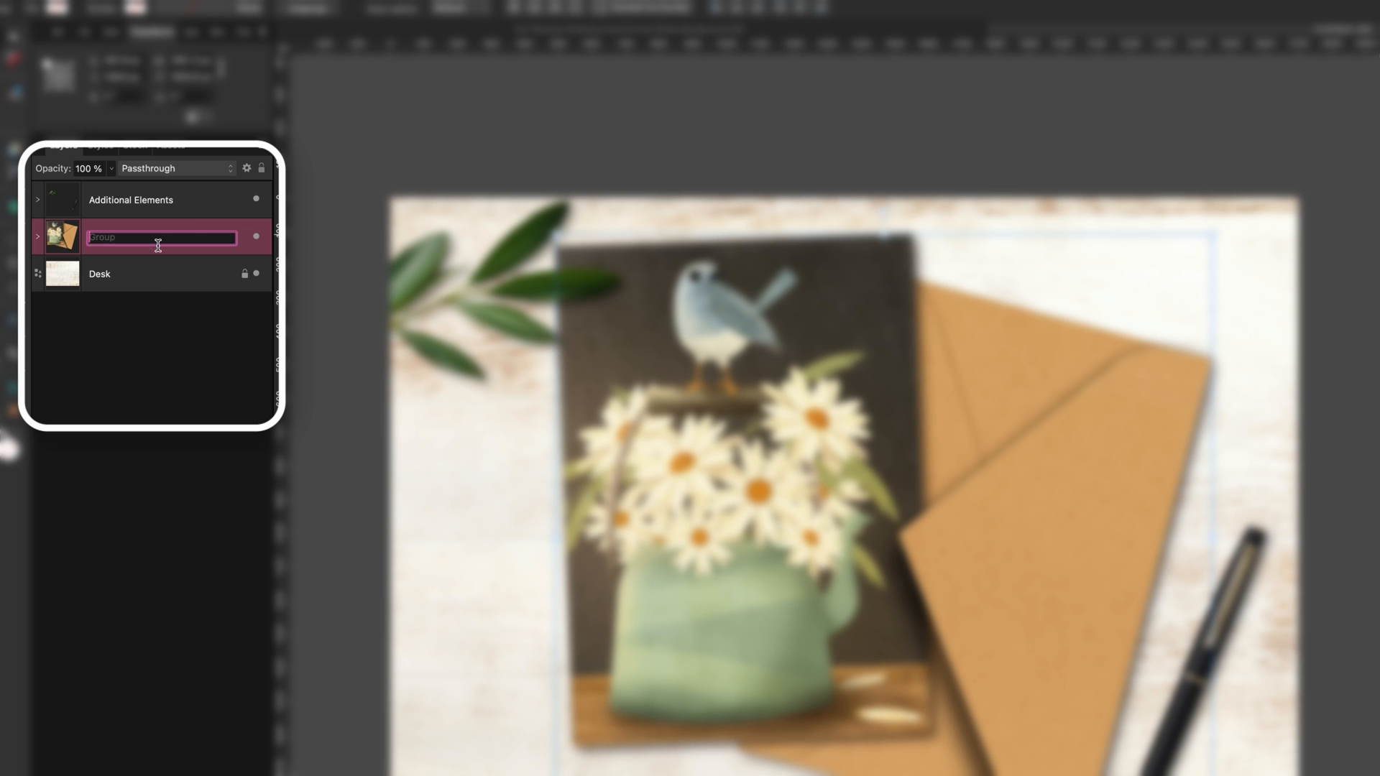
type("Gree")
type("ting Card ")
type("(Use Fill to Change Image)")
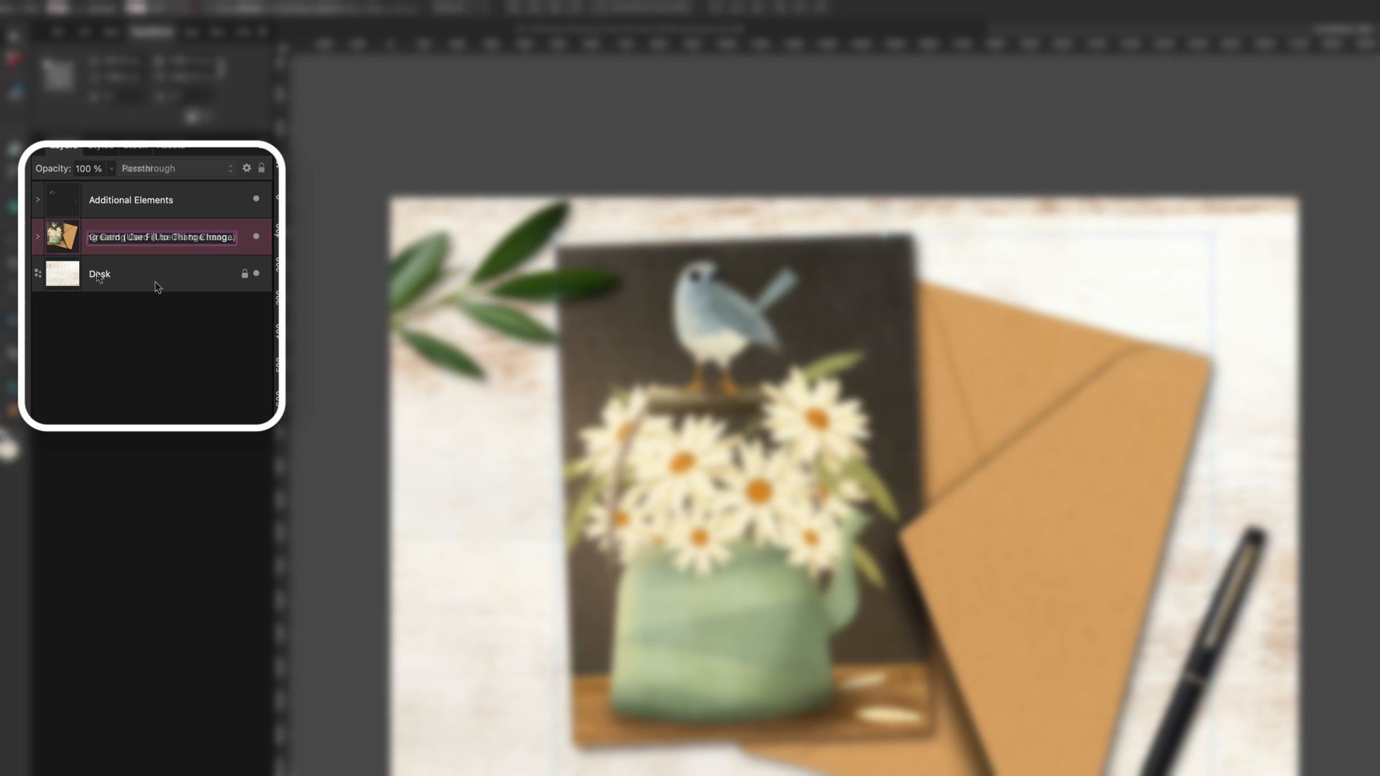
Rename the Desk layer to "Desk (Use Fill to Change Background)"
double_click(97, 274)
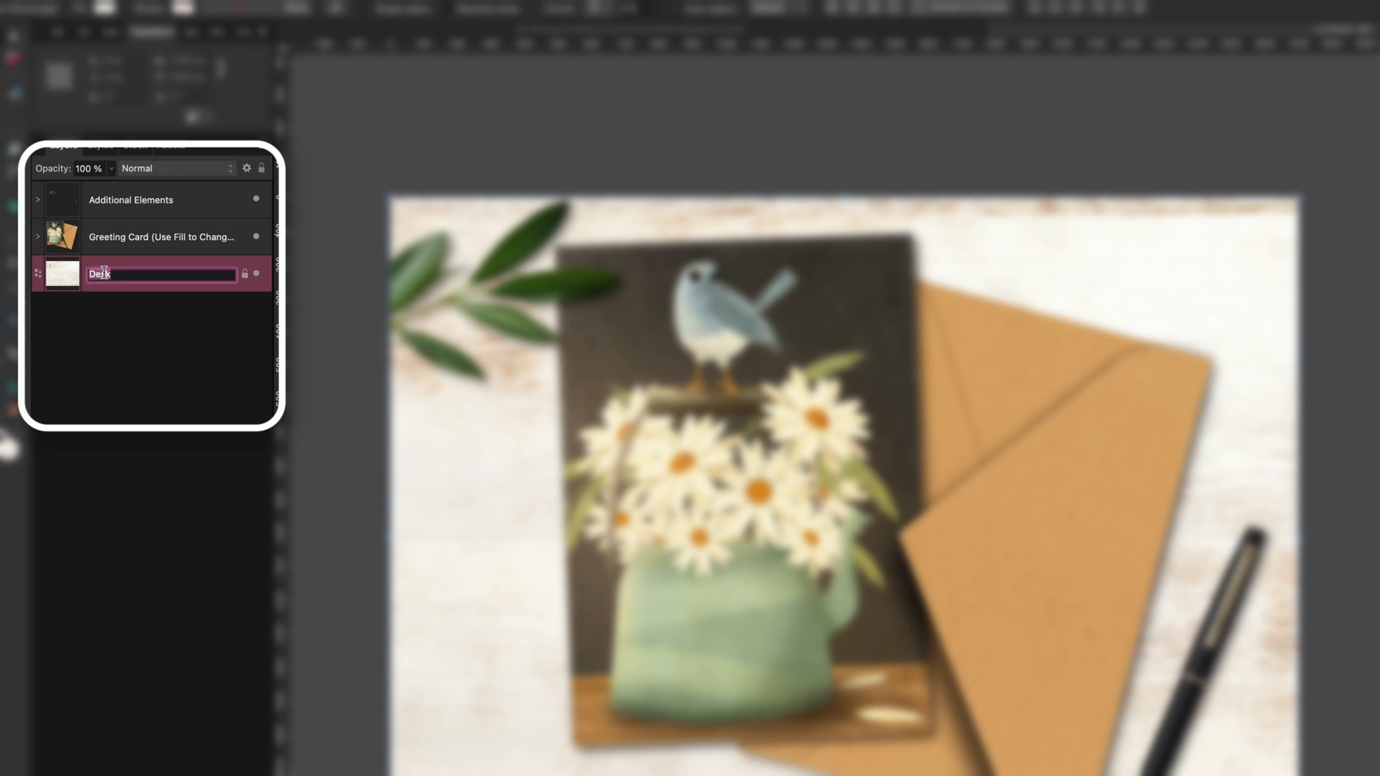
left_click(127, 273)
type("(Use Fill to Change Background)")
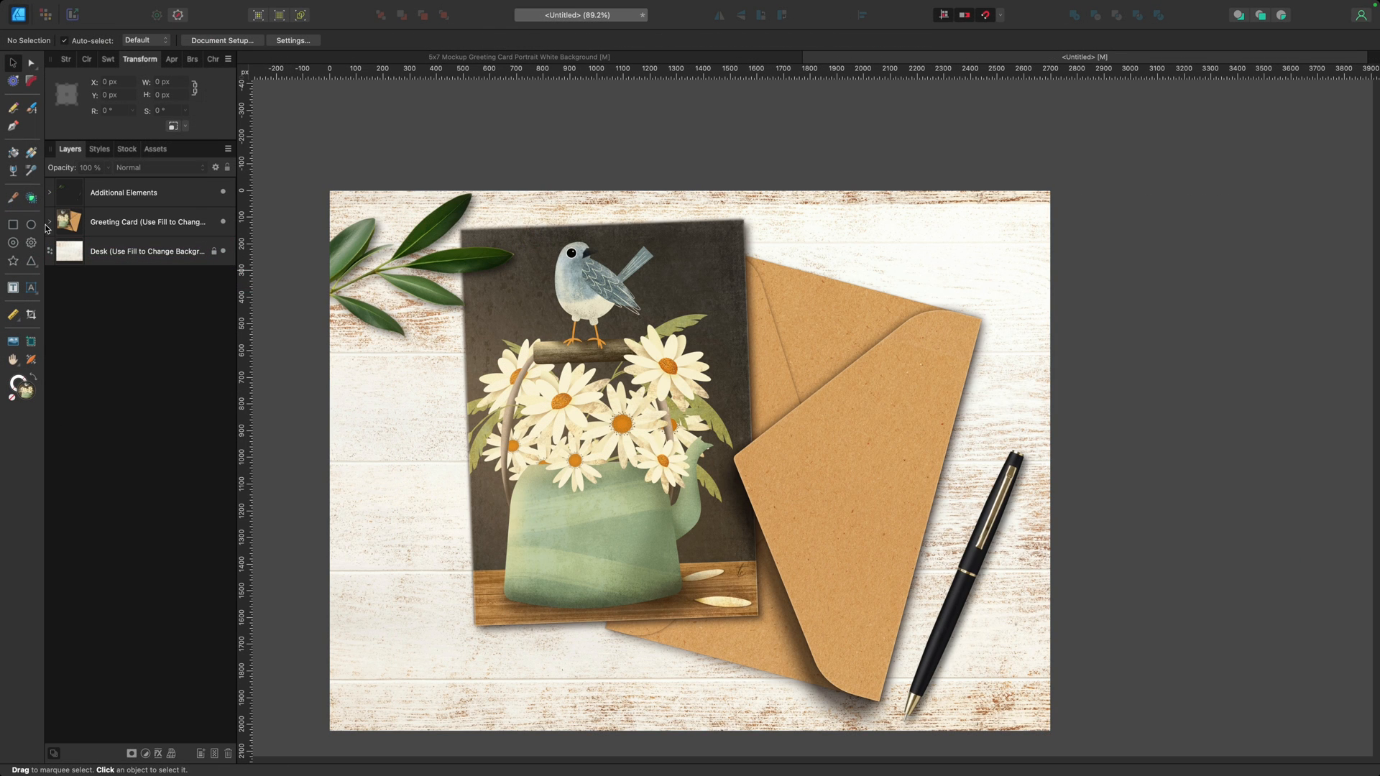
Replace the bitmap artwork on the Greeting Card layer inside its group with a solid mid-gray fill
left_click(48, 223)
left_click(114, 276)
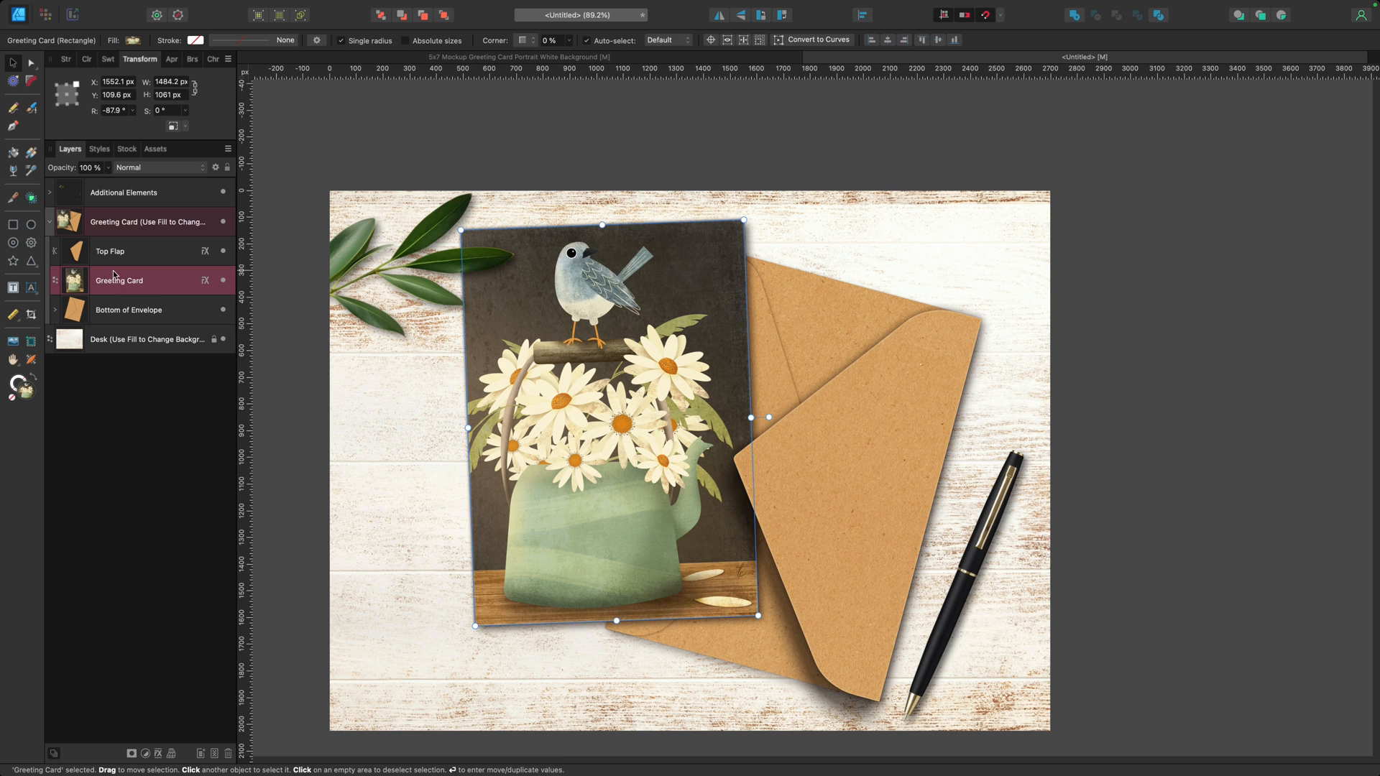
key("g")
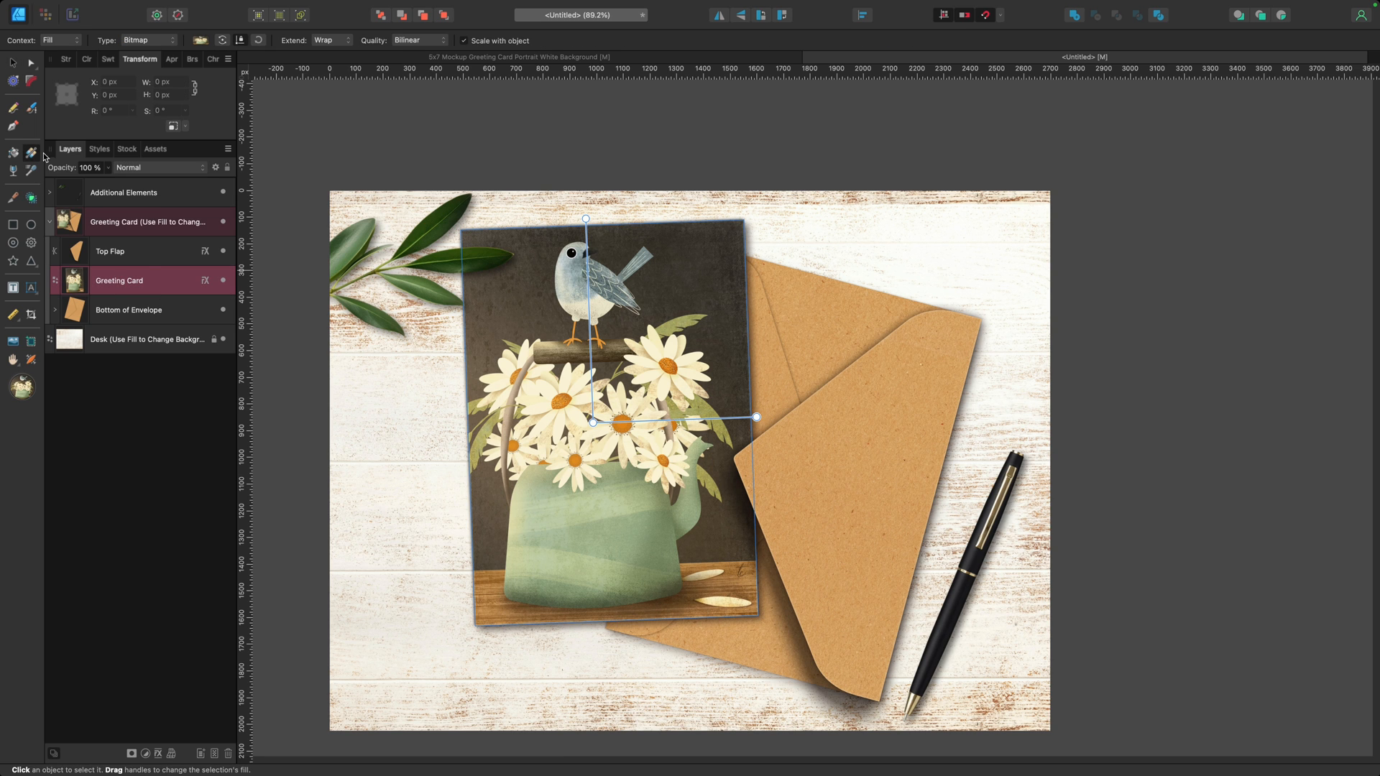
left_click(108, 59)
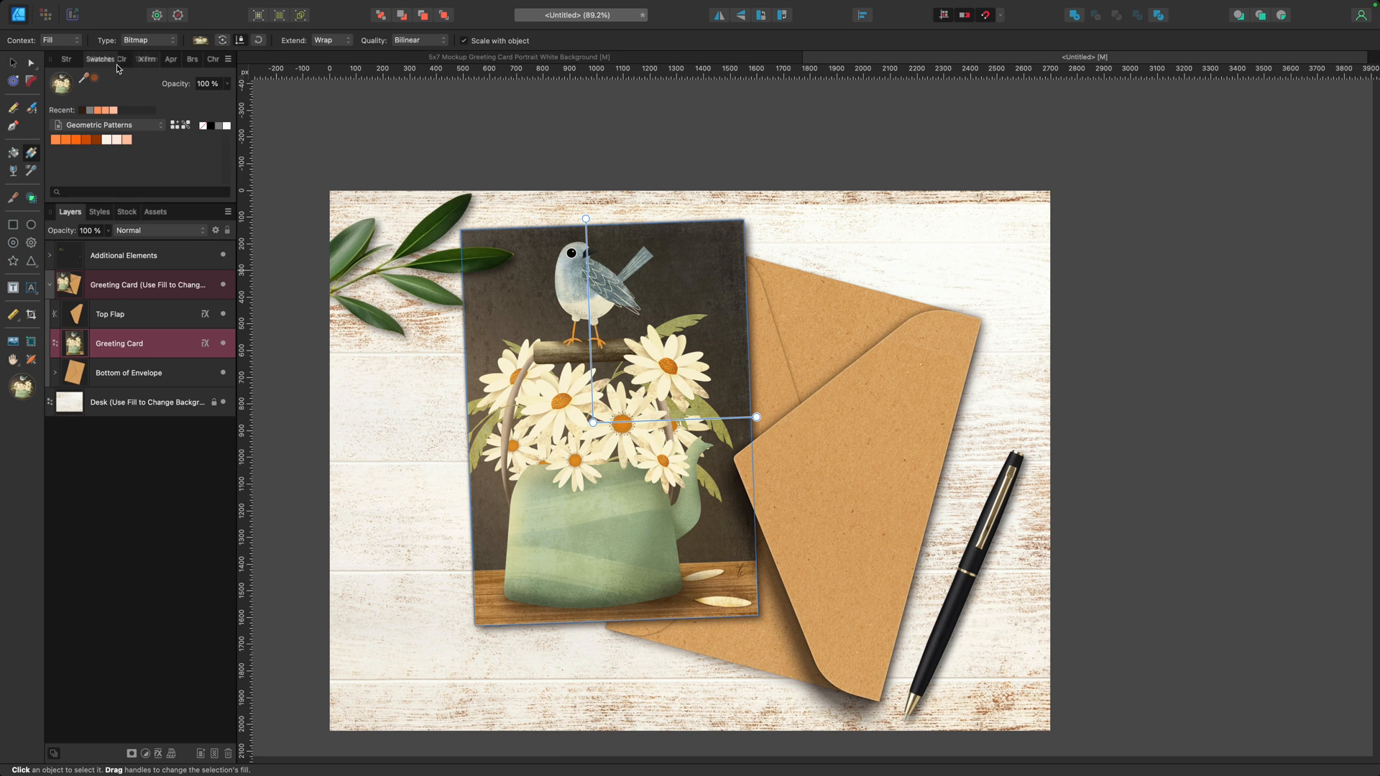
left_click(217, 127)
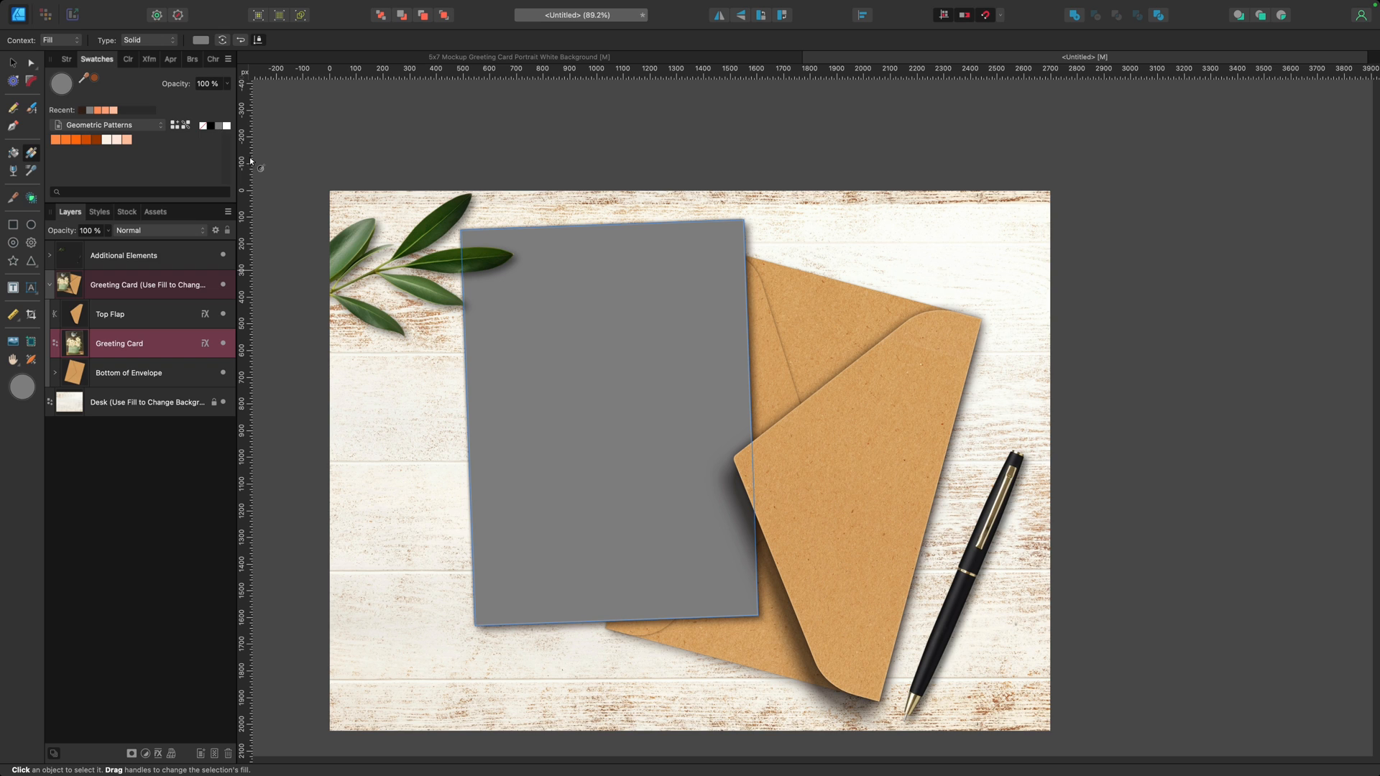
left_click(436, 489)
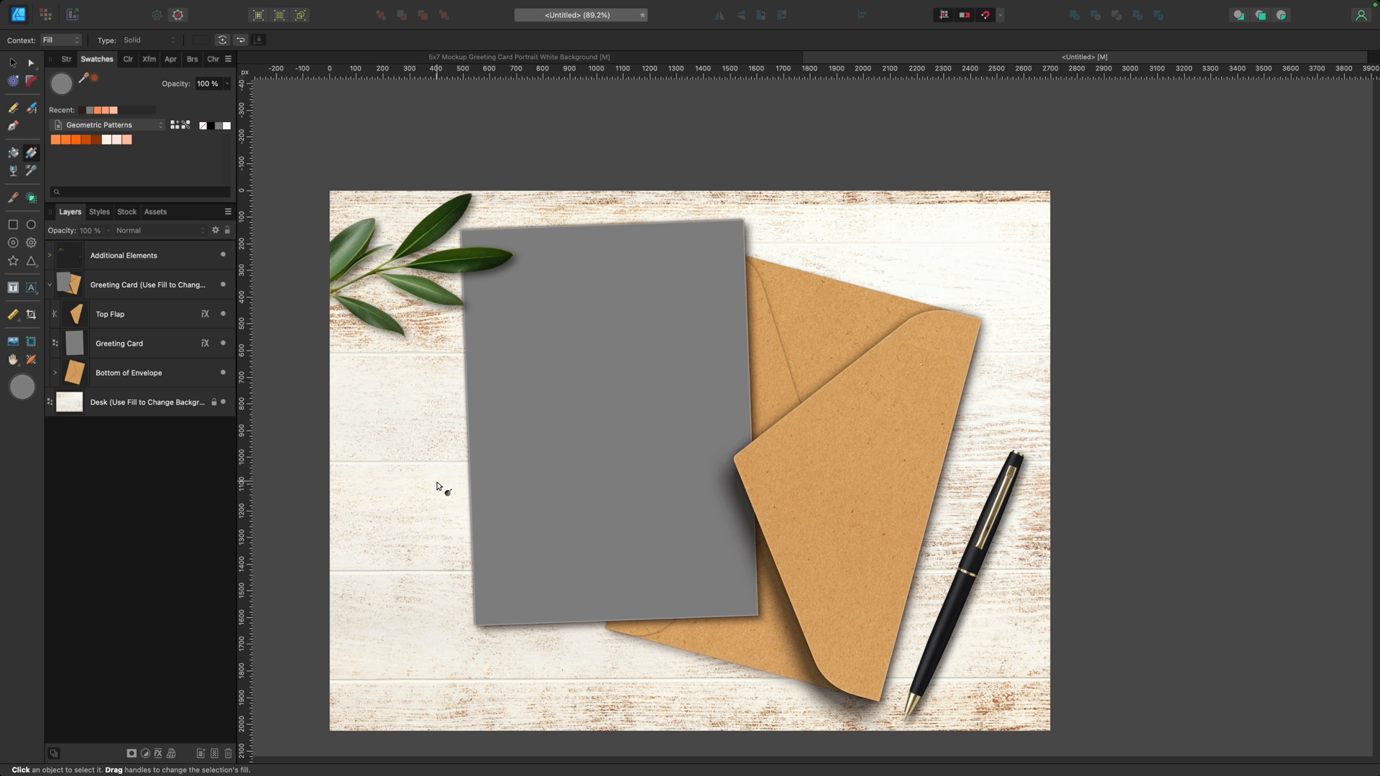
key("super+0")
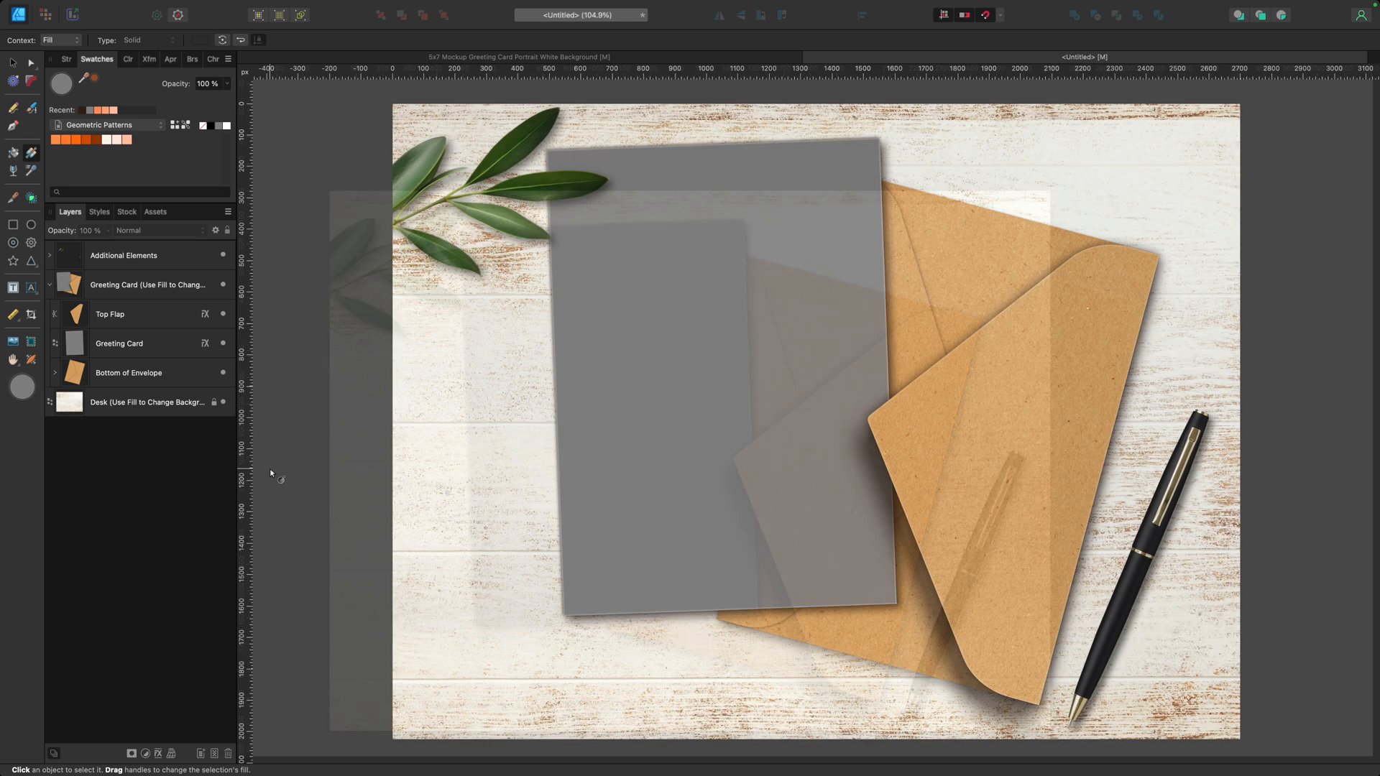
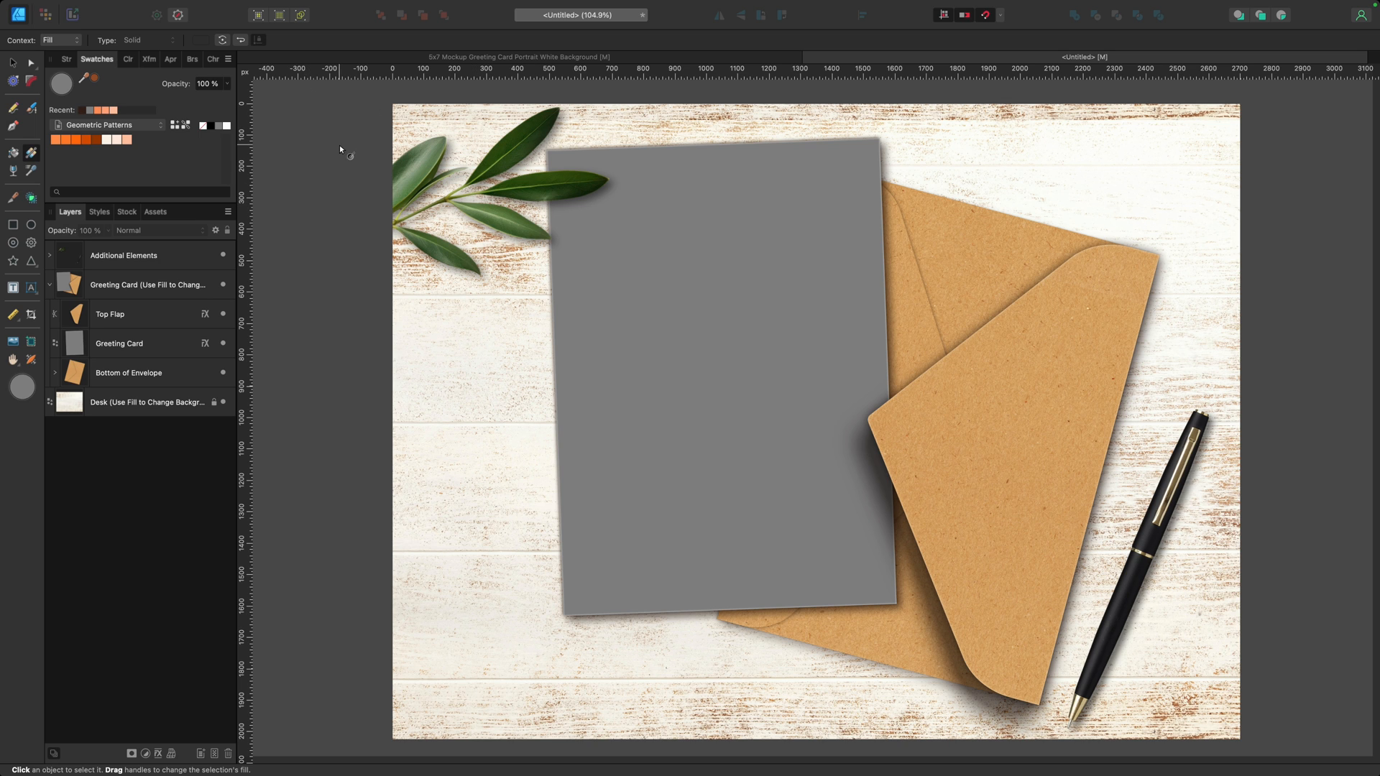
mouse_move(158, 3)
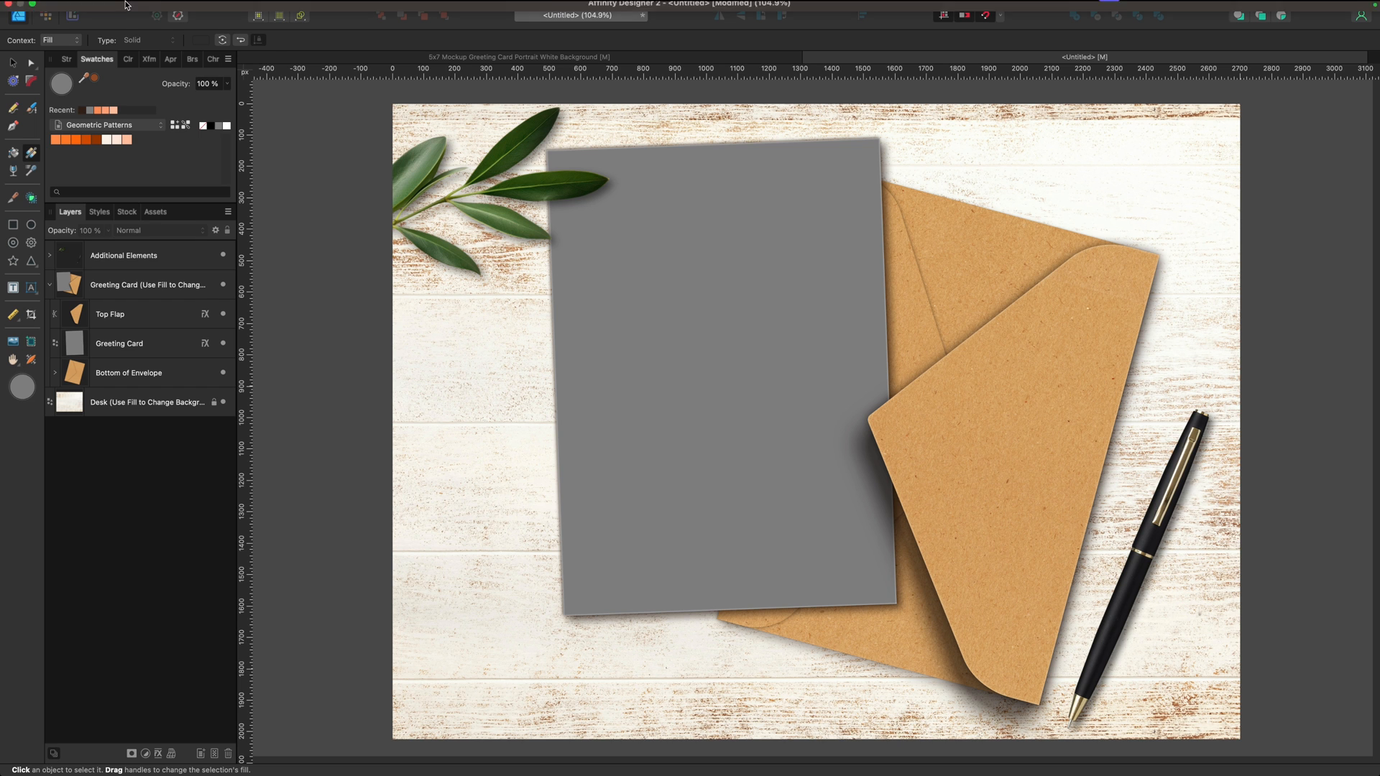
left_click(123, 7)
left_click(136, 284)
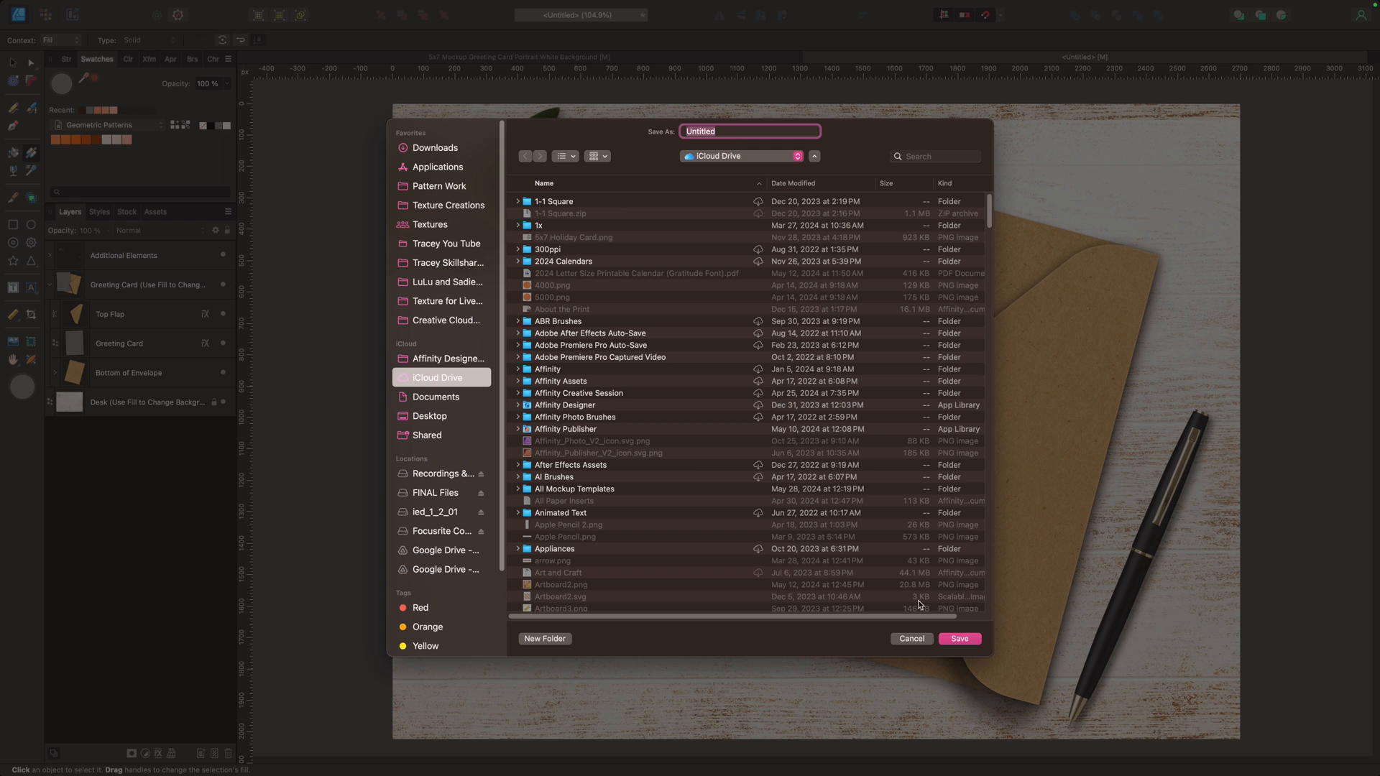
left_click(910, 638)
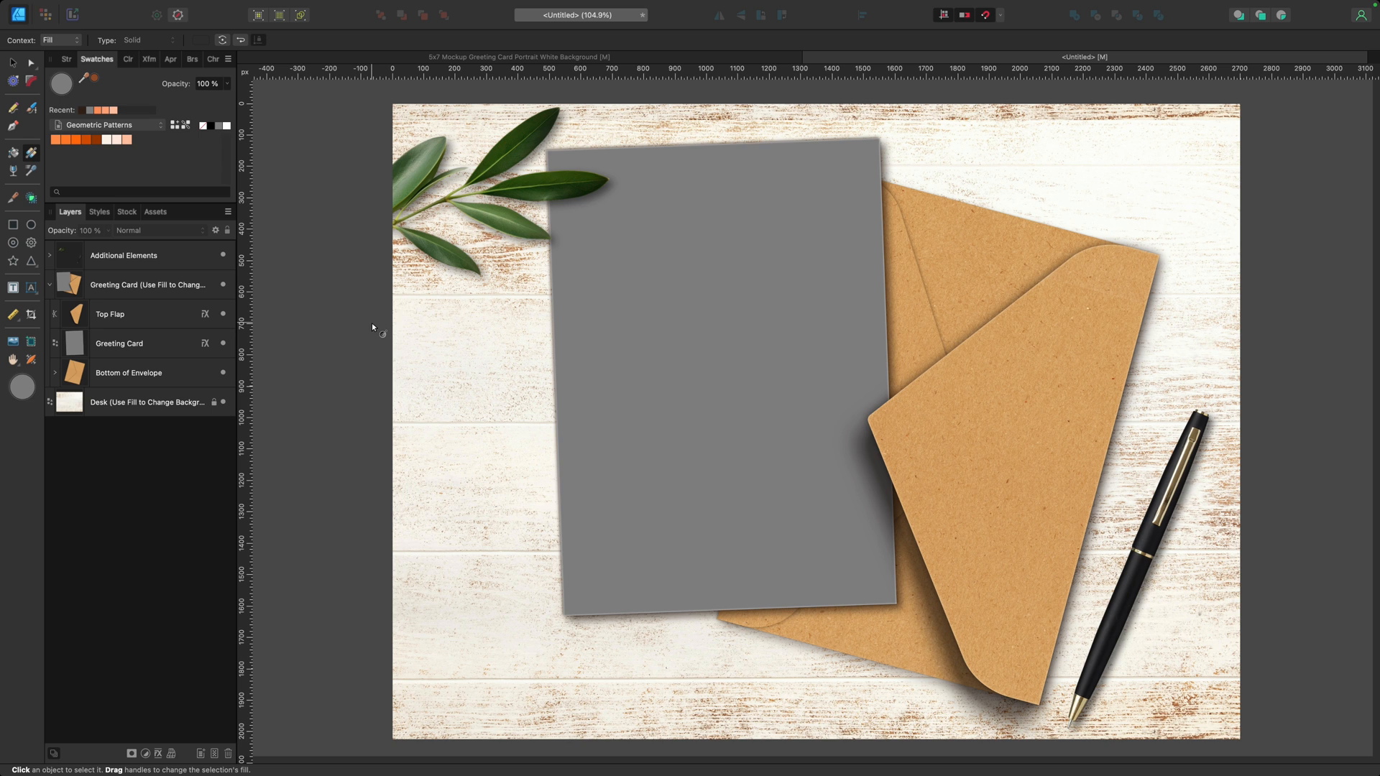
Open the new-document window and view the saved mockup templates
left_click(126, 9)
left_click(129, 25)
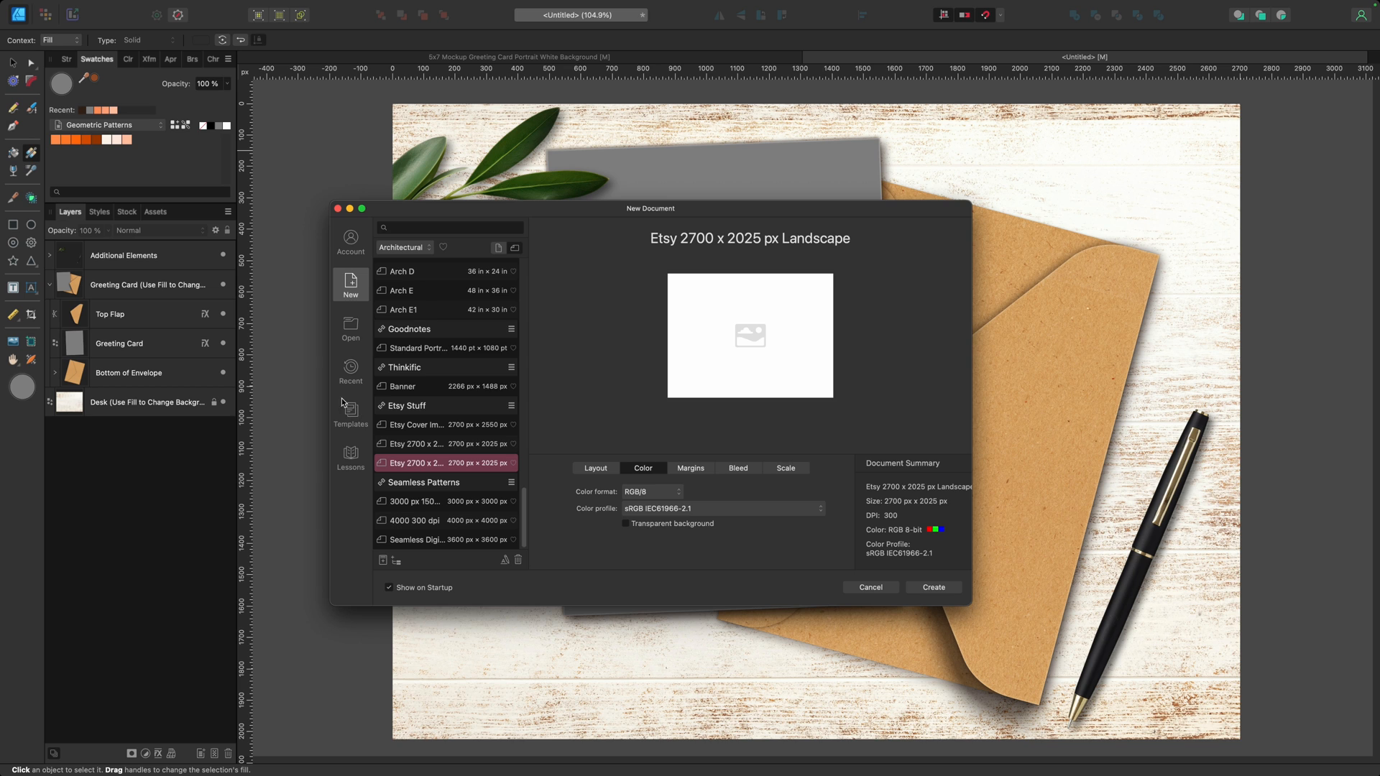
left_click(350, 410)
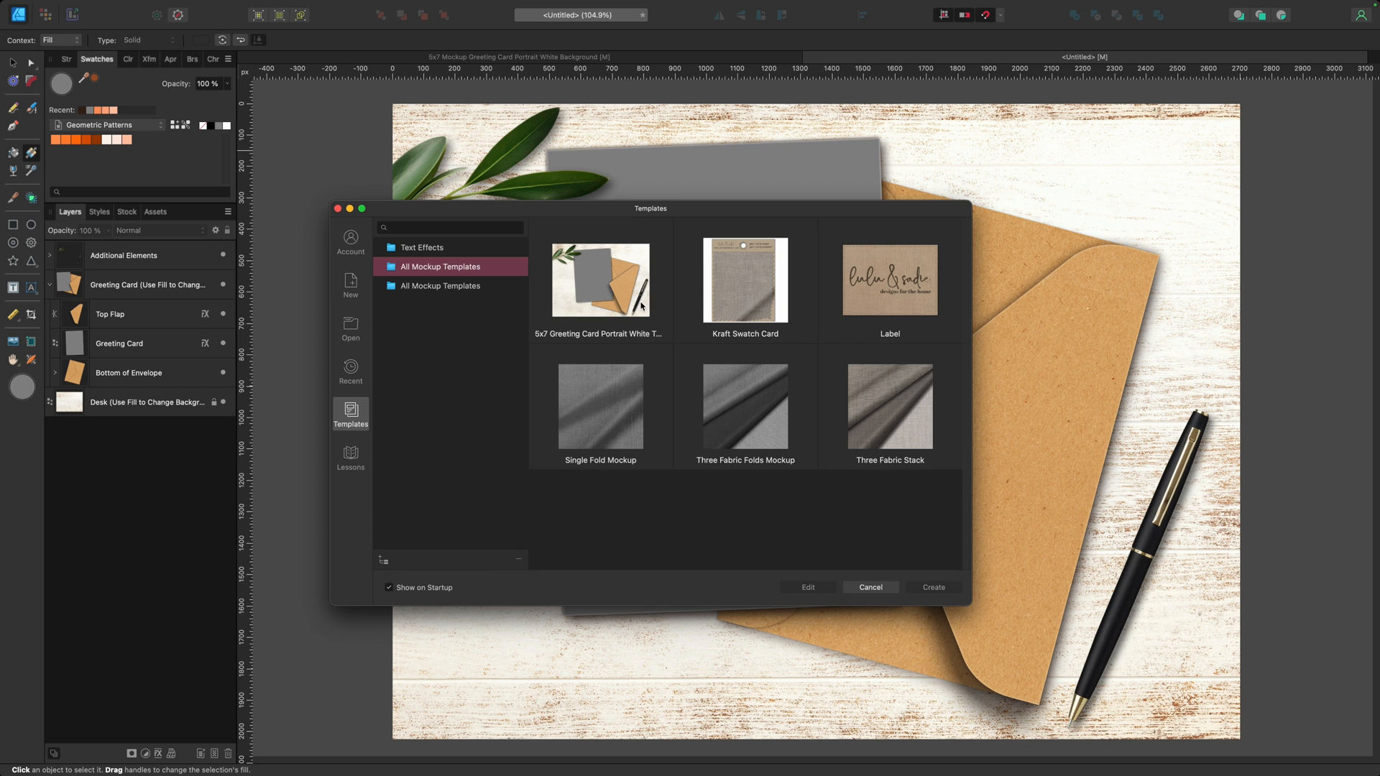